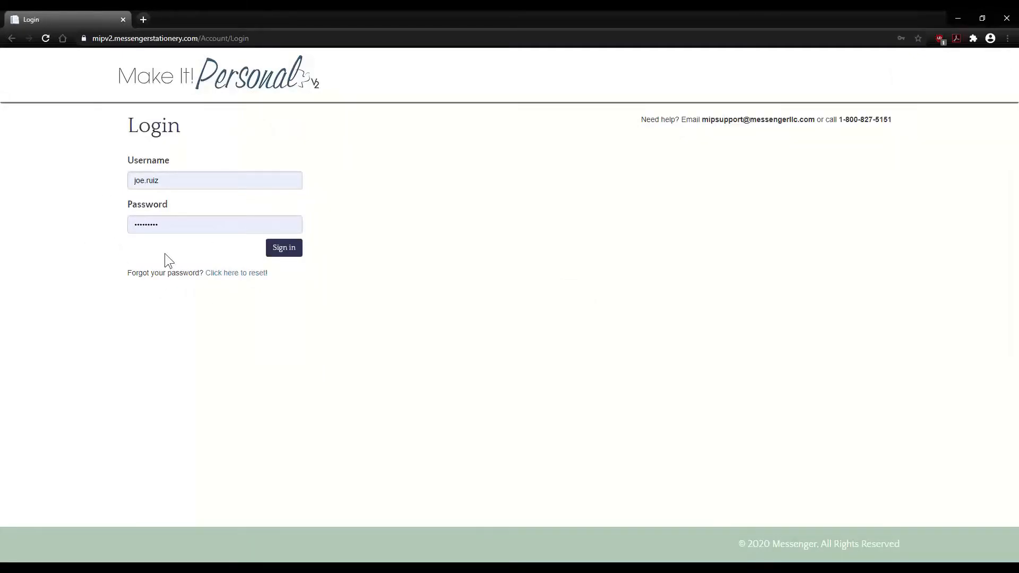
- Abandon the password reset page and sign in with the saved credentials
left_click(242, 273)
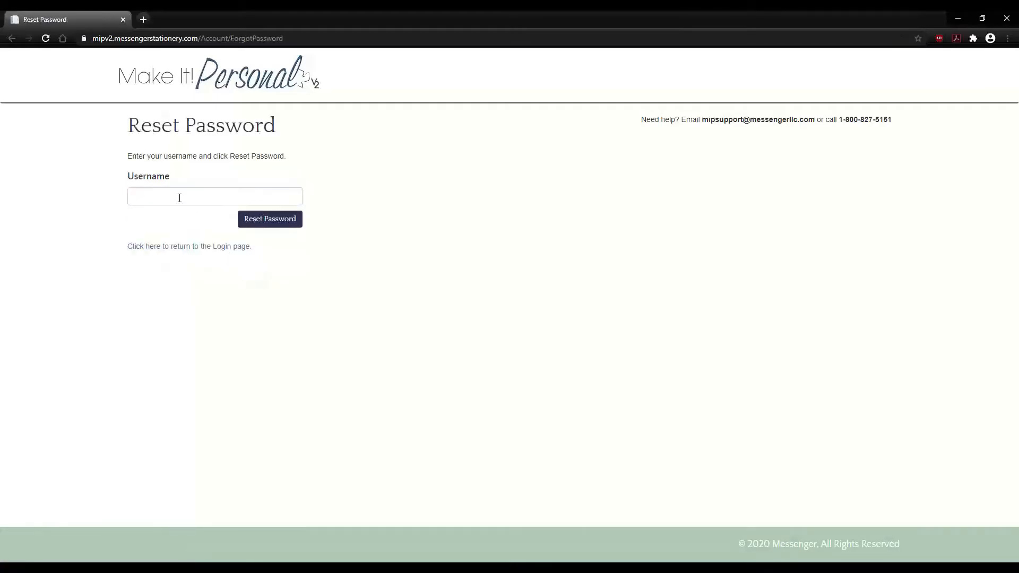
left_click(179, 198)
left_click(113, 199)
left_click(189, 247)
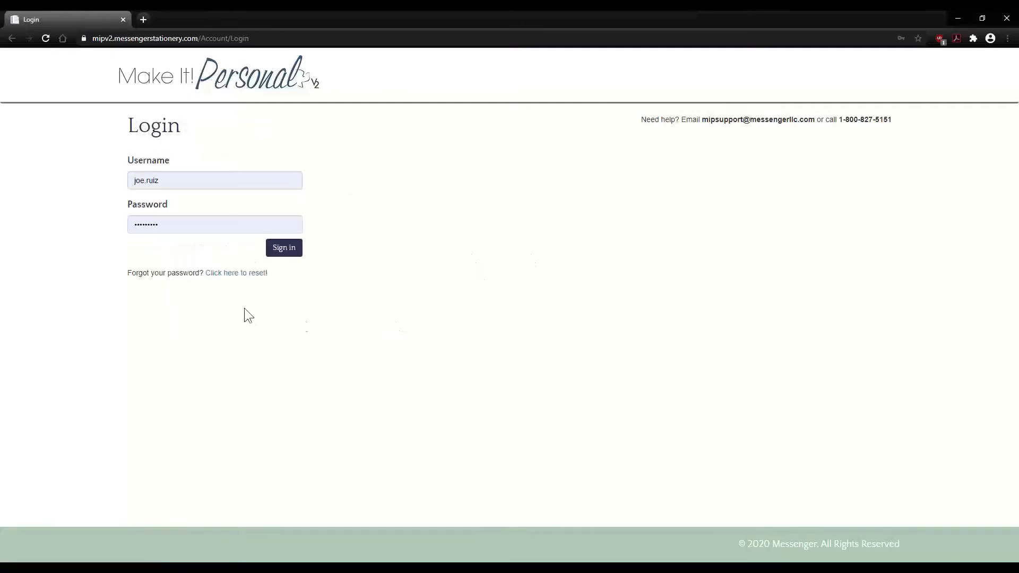
left_click(283, 250)
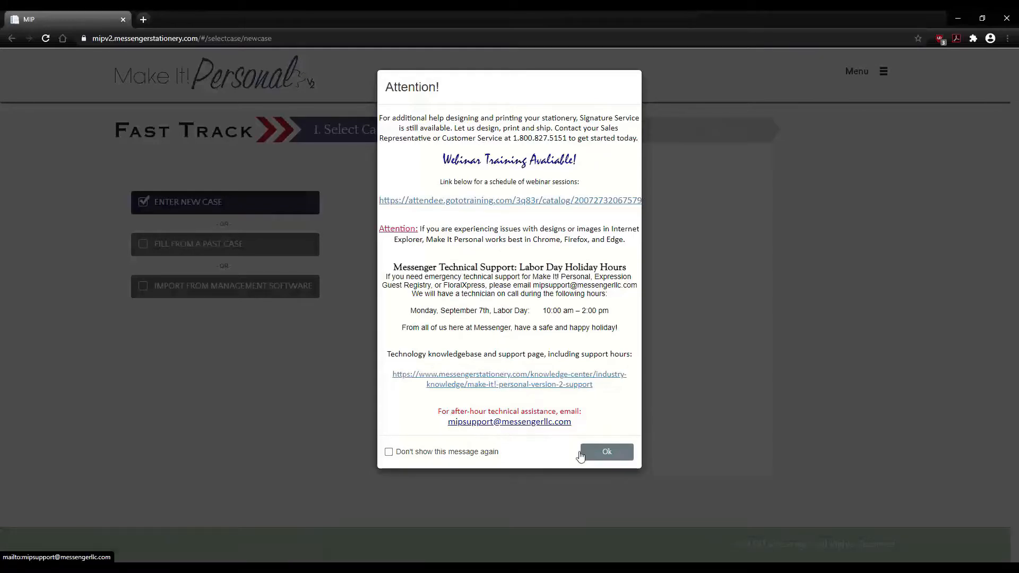
- Dismiss the attention notice and set case selection to Import From Management Software
left_click(606, 453)
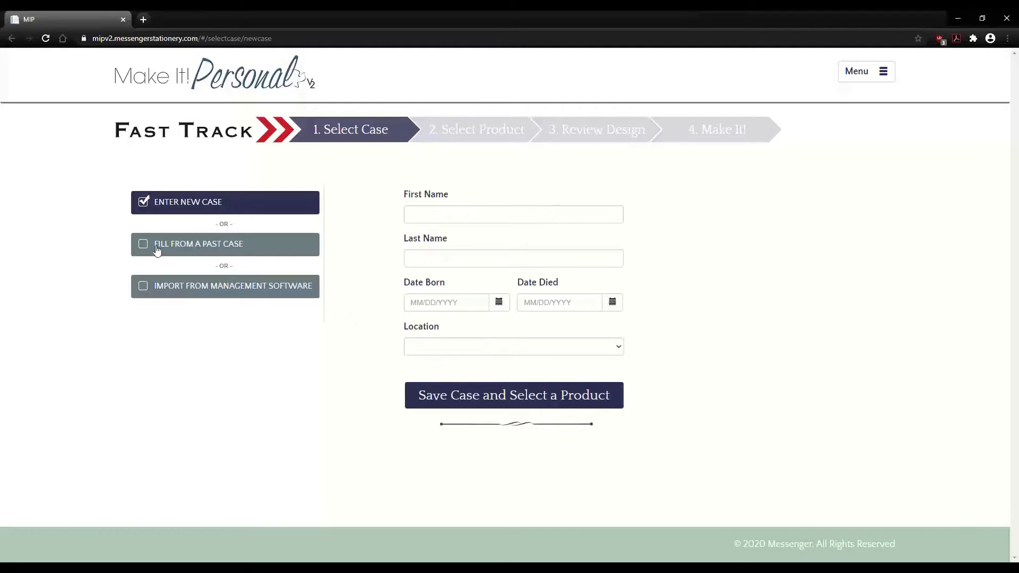
left_click(312, 251)
left_click(617, 215)
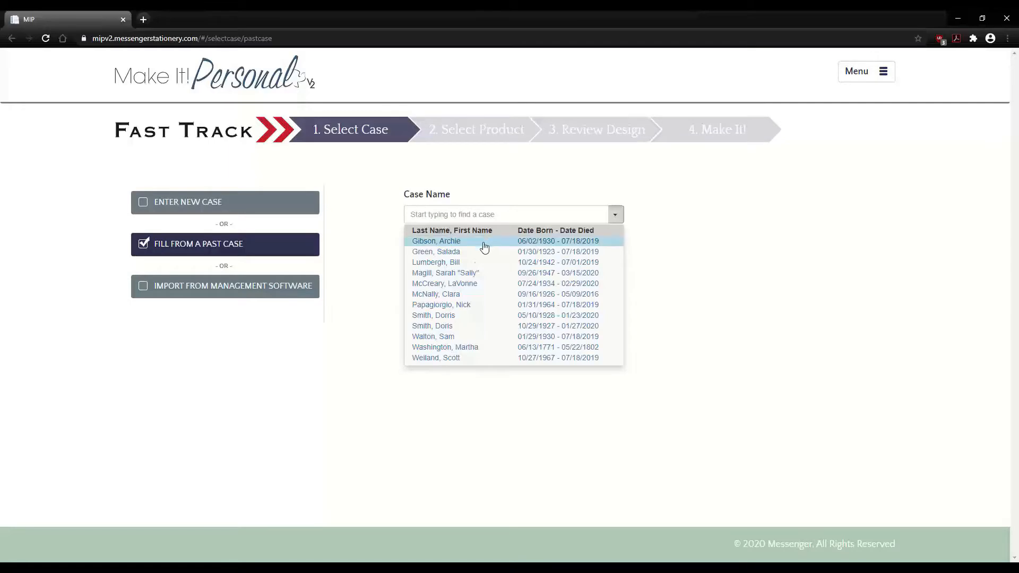
left_click(365, 256)
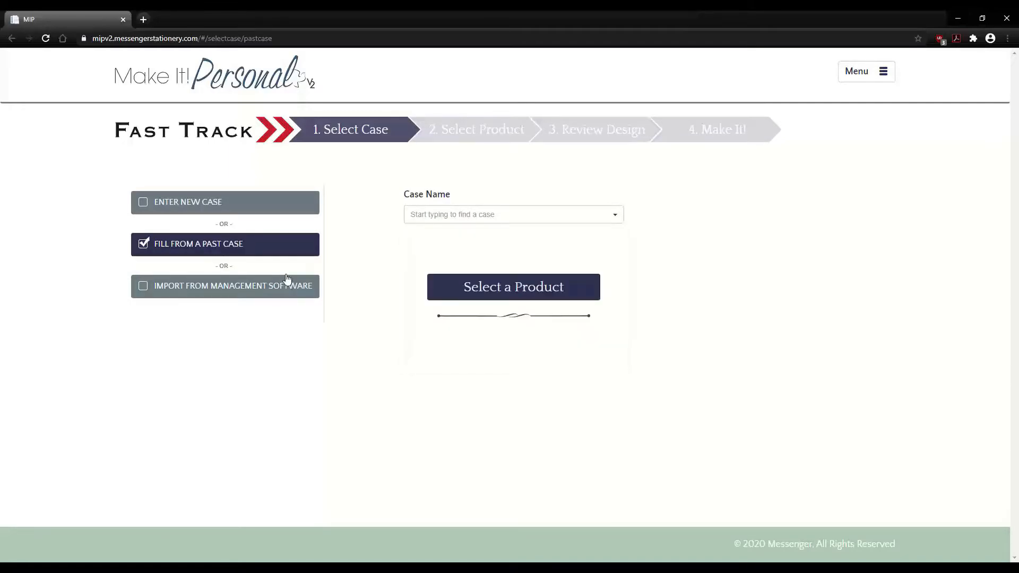
left_click(142, 289)
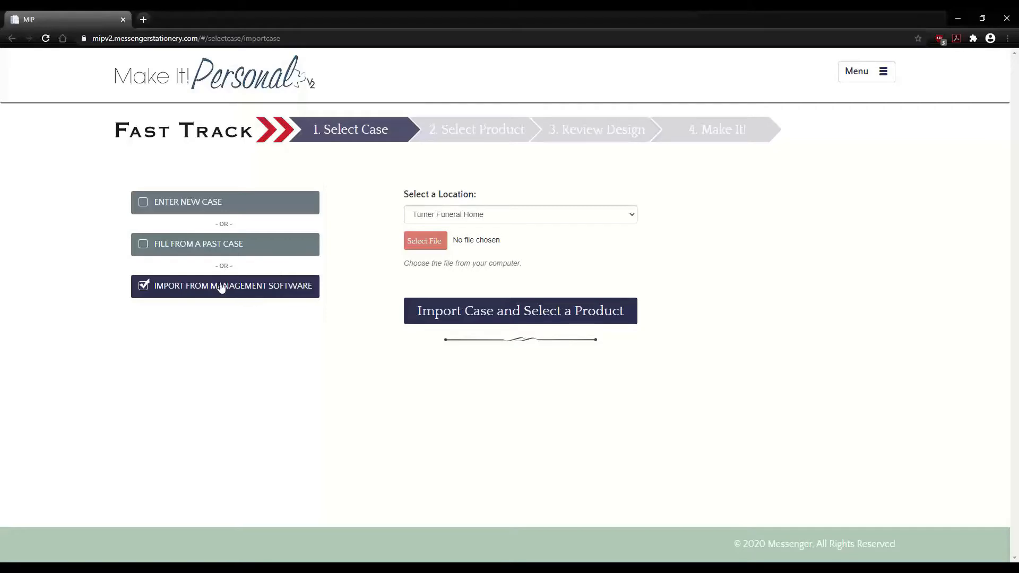
- Set the import location to Northend, browsing for a case file but choosing none
left_click(538, 211)
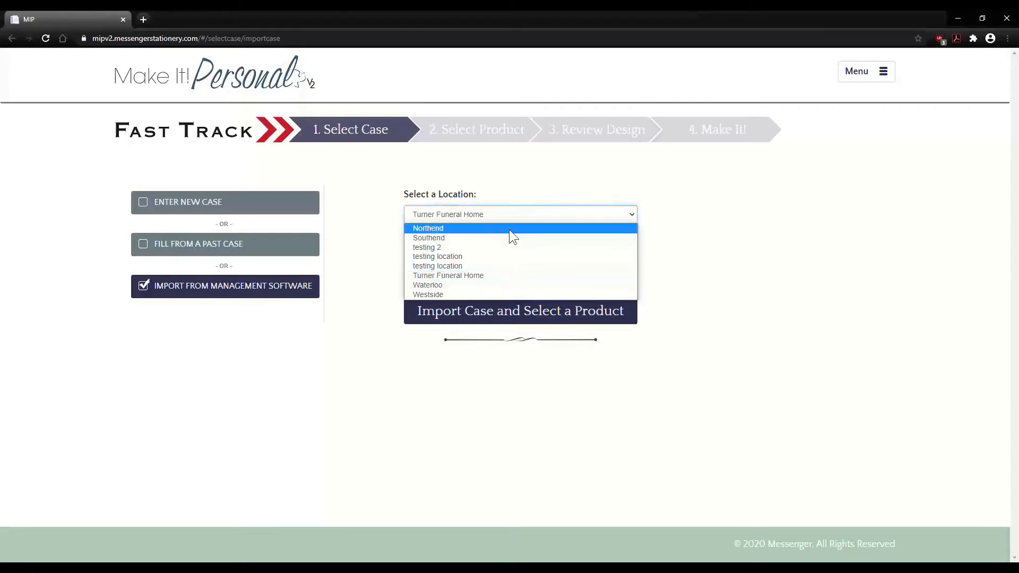
left_click(508, 229)
left_click(423, 240)
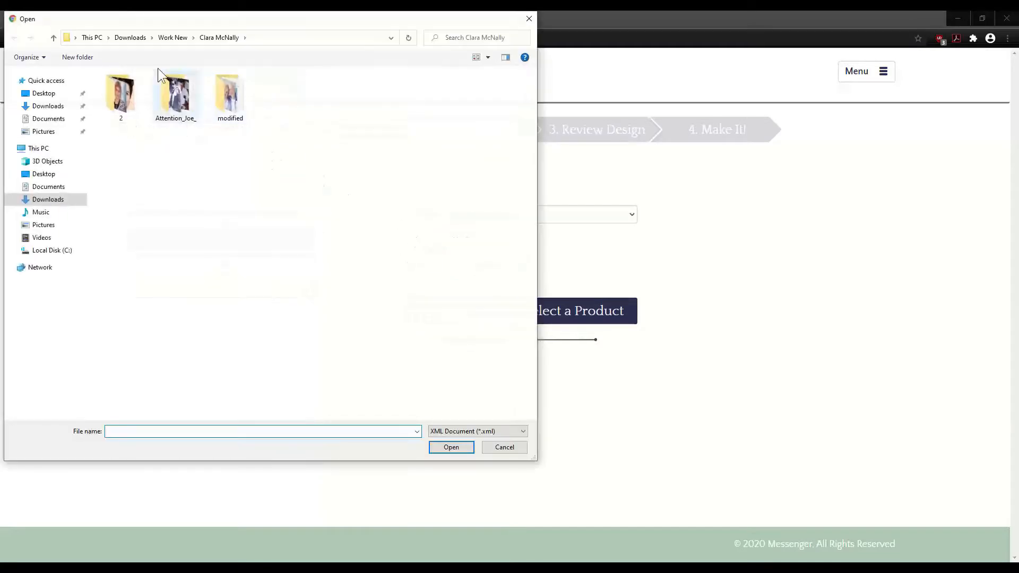
left_click(173, 38)
double_click(159, 99)
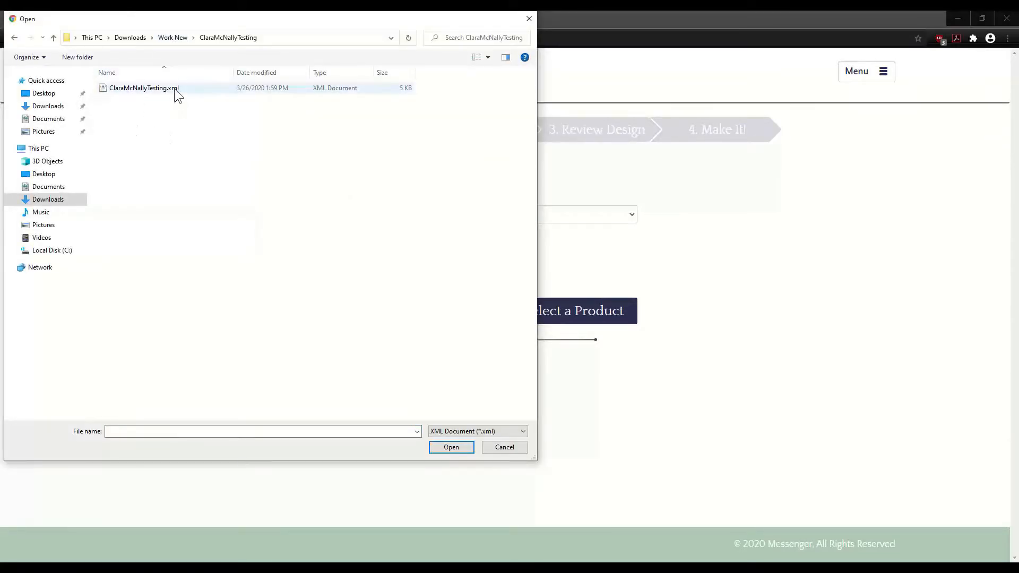
left_click(496, 447)
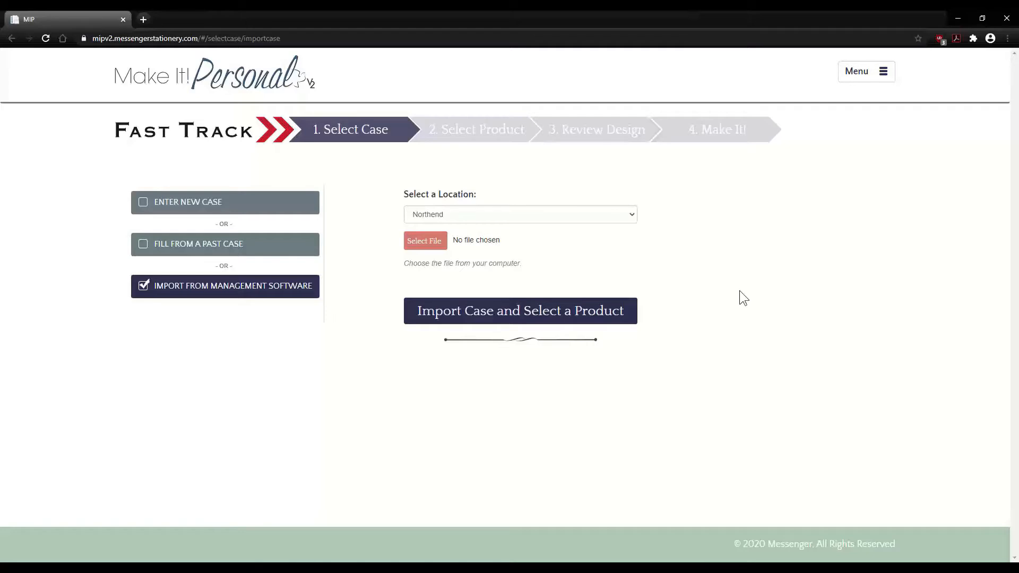
left_click(871, 77)
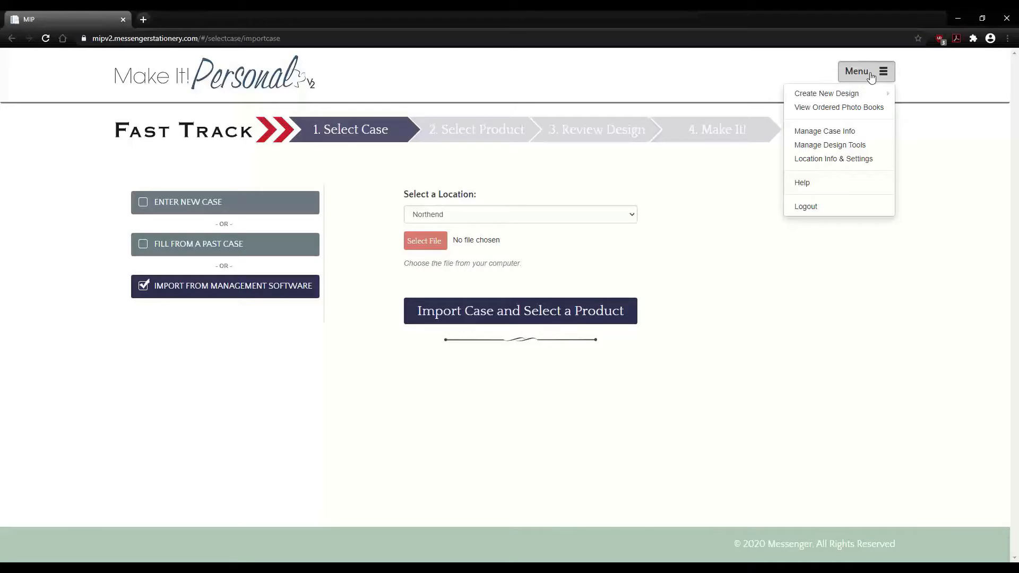
- Open Location Info & Settings and cancel a new location without saving it
left_click(833, 160)
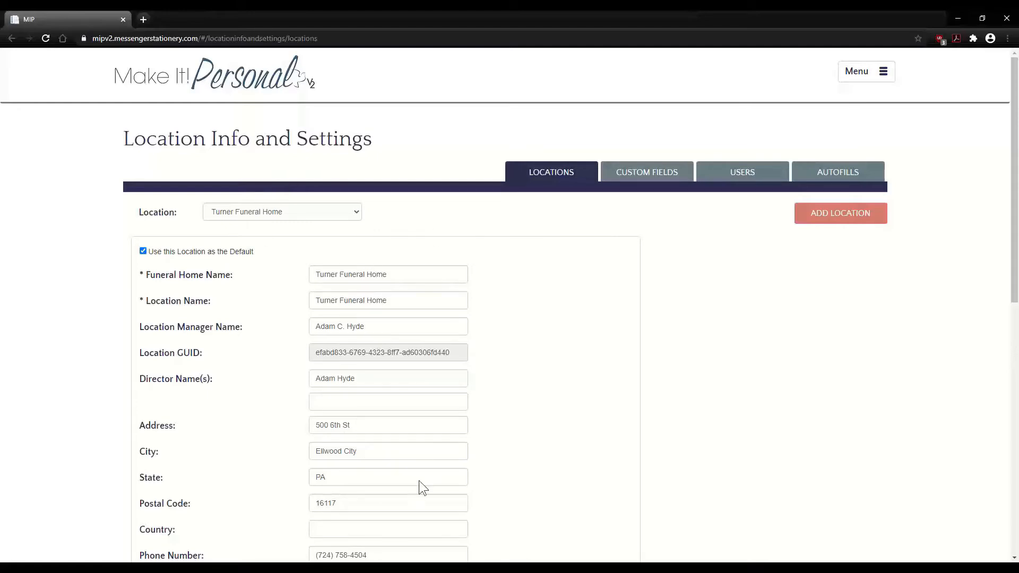
left_click(846, 219)
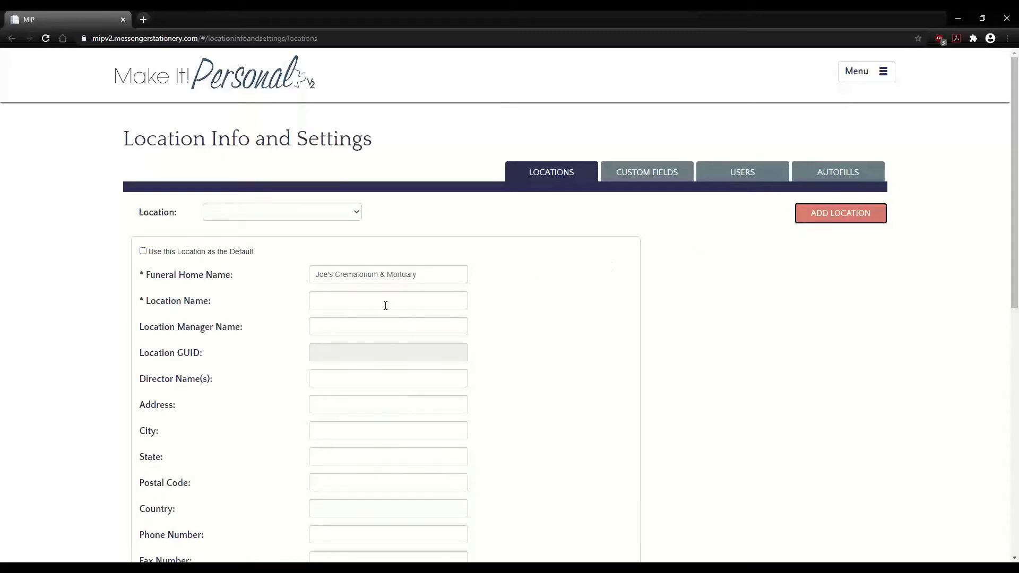
scroll(651, 330, "down", 6)
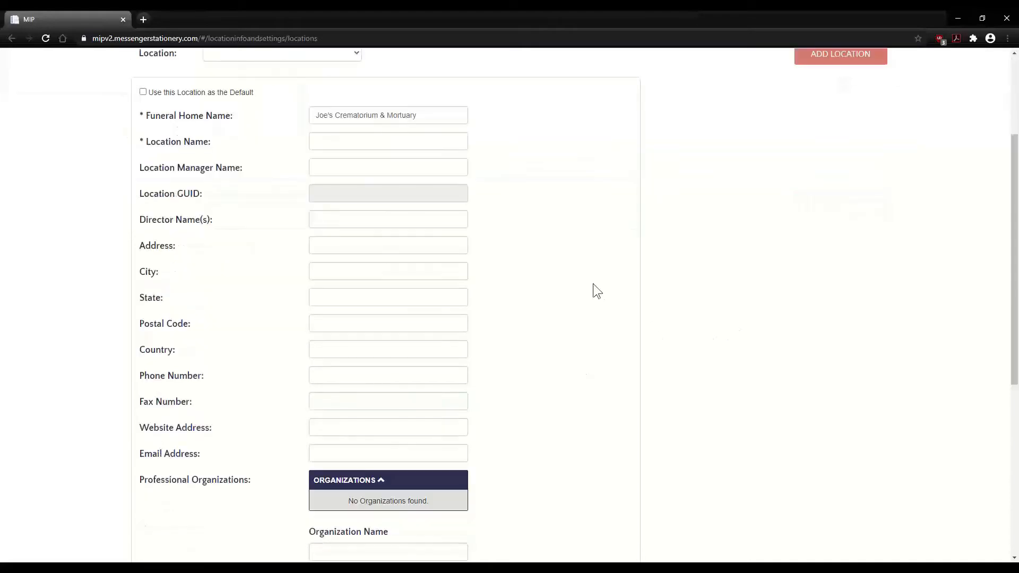
scroll(580, 272, "down", 4)
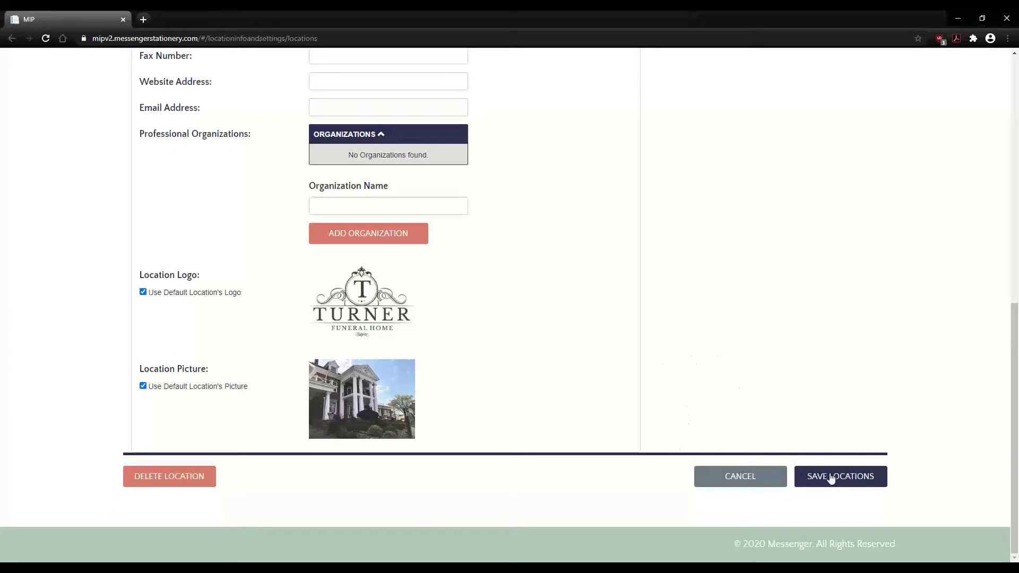
left_click(740, 477)
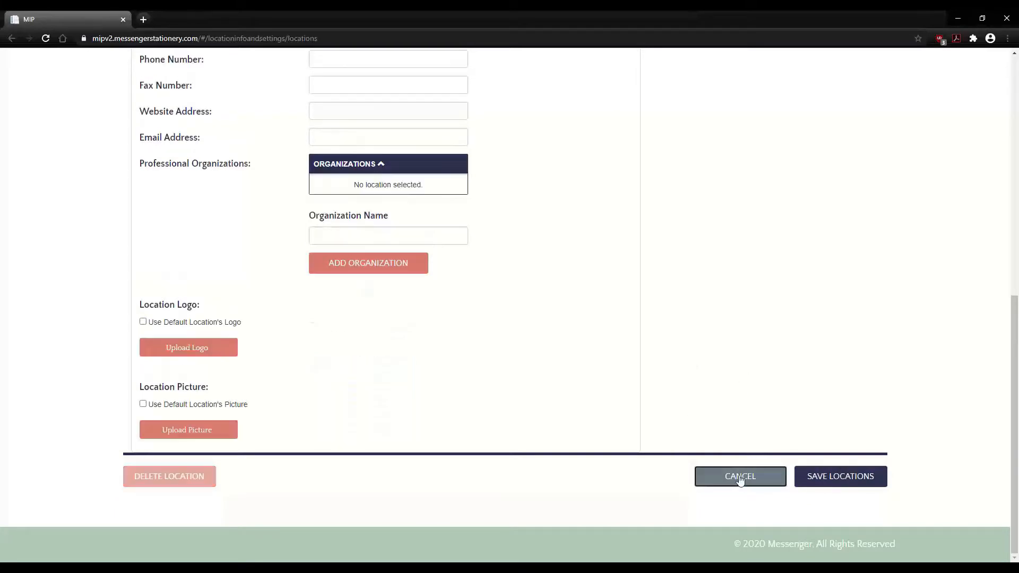
scroll(537, 350, "up", 9)
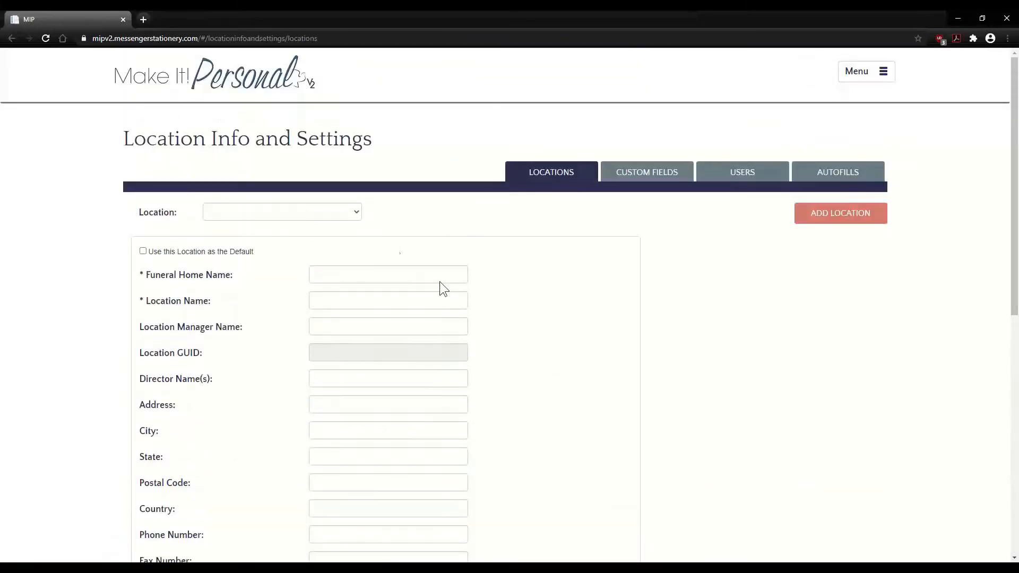
left_click(357, 212)
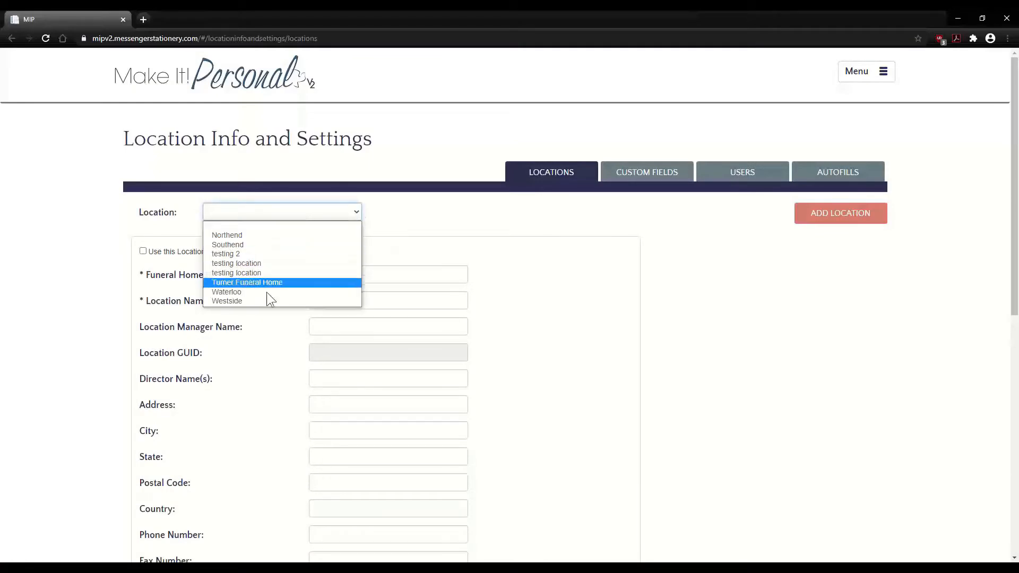
left_click(492, 209)
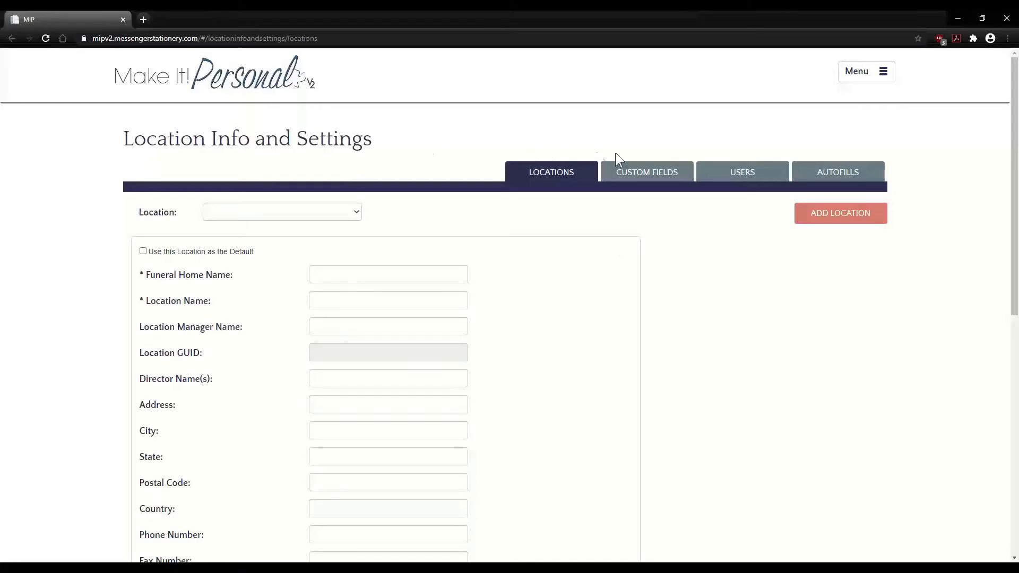
- Review custom fields Spouse Date of Birth/Death, Test, Wedding Date, Place of Marriage, then show Users
left_click(645, 176)
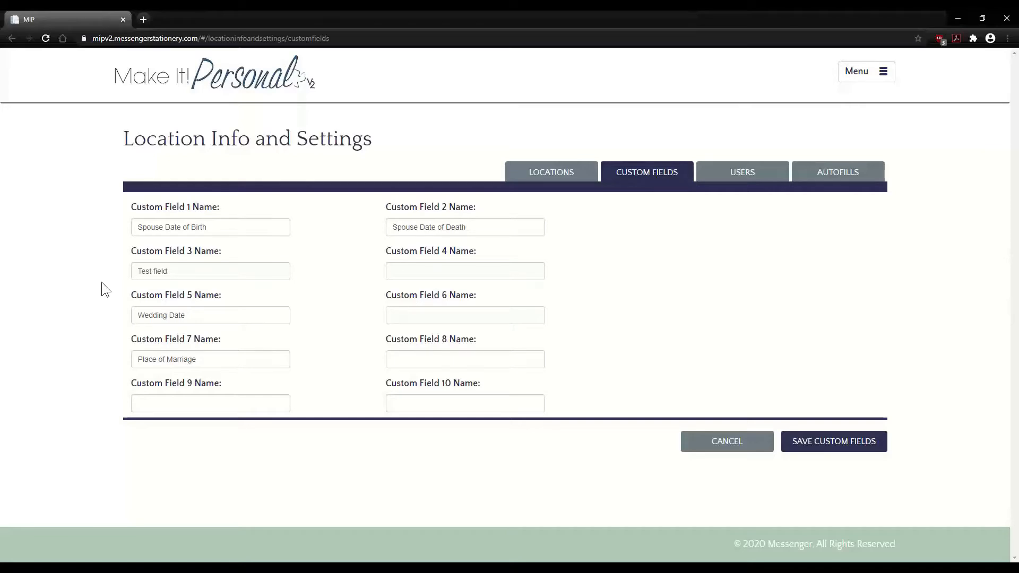
left_click_drag(223, 230, 141, 229)
left_click(473, 237)
left_click_drag(484, 230, 368, 230)
left_click(361, 233)
left_click_drag(179, 272, 111, 275)
left_click(98, 308)
left_click_drag(193, 315, 87, 316)
left_click(88, 313)
left_click_drag(205, 359, 74, 356)
left_click(81, 348)
left_click(745, 178)
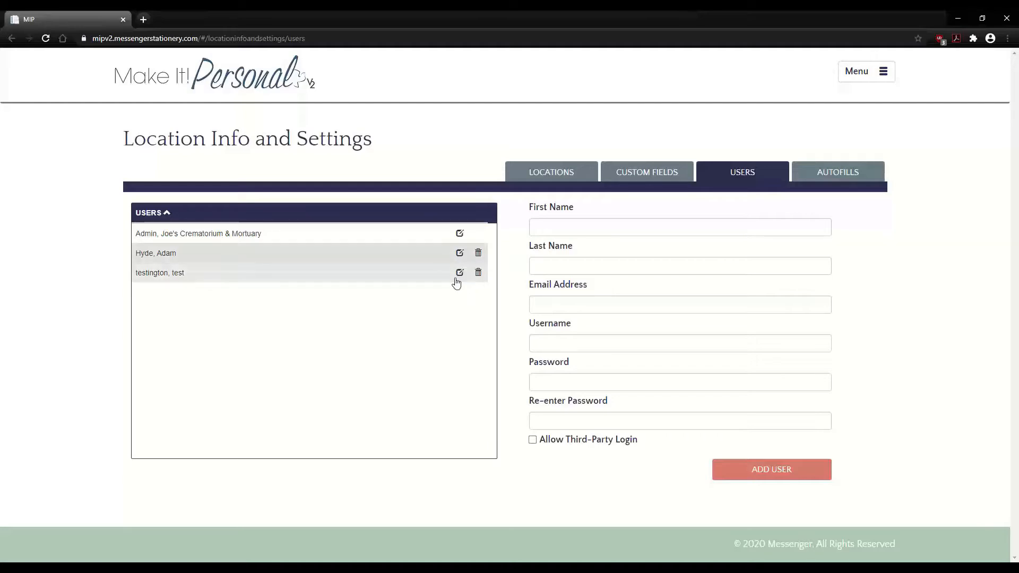
- Load the admin user's details for editing and cancel without changes
left_click(460, 235)
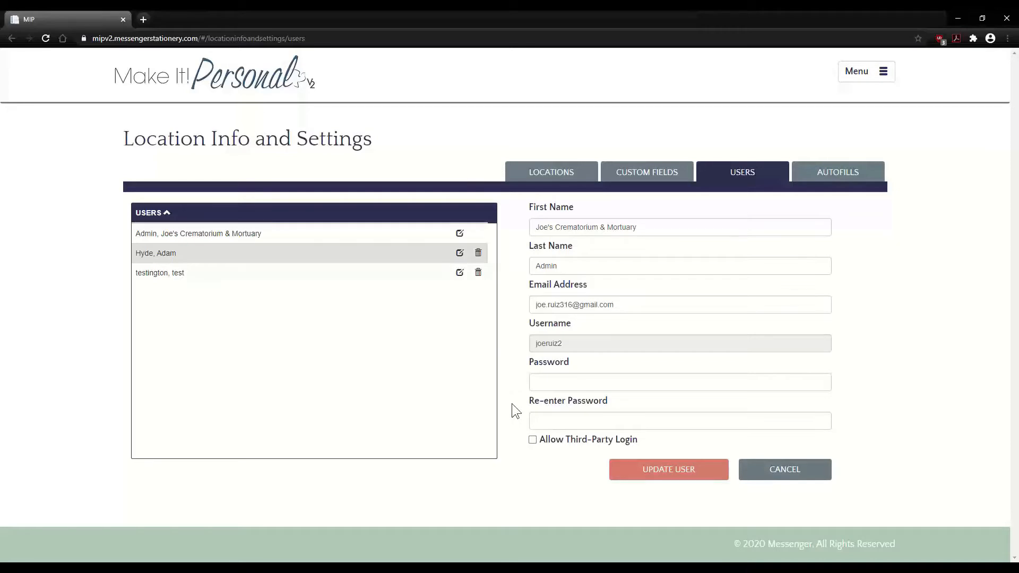
left_click(545, 385)
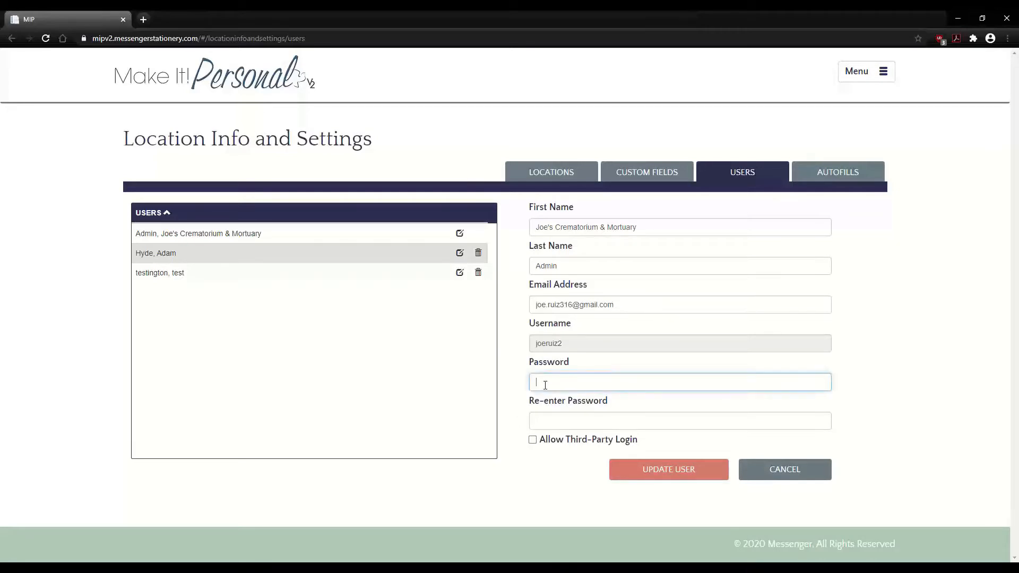
left_click(560, 425)
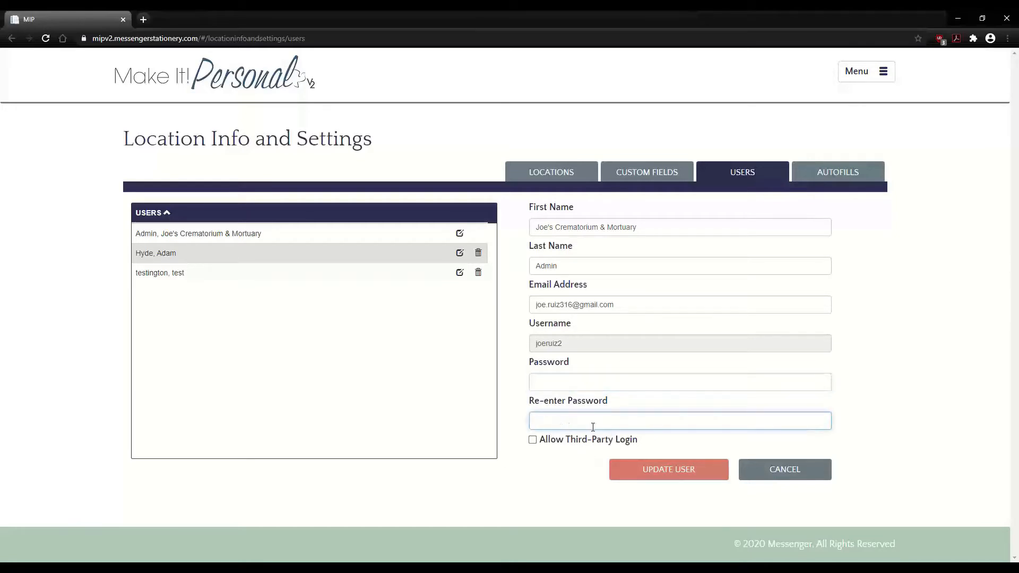
left_click(776, 477)
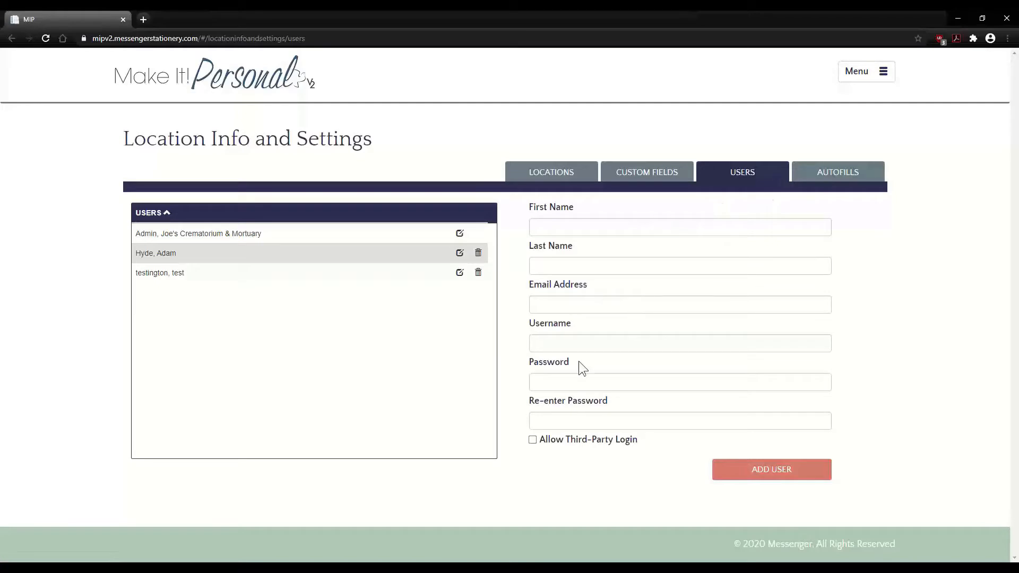
left_click(459, 234)
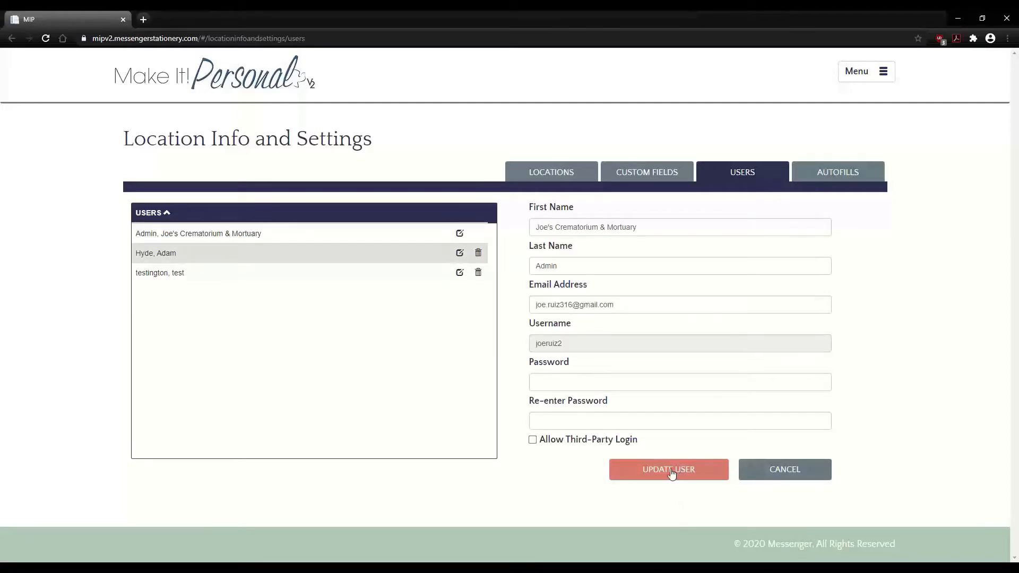
left_click(795, 473)
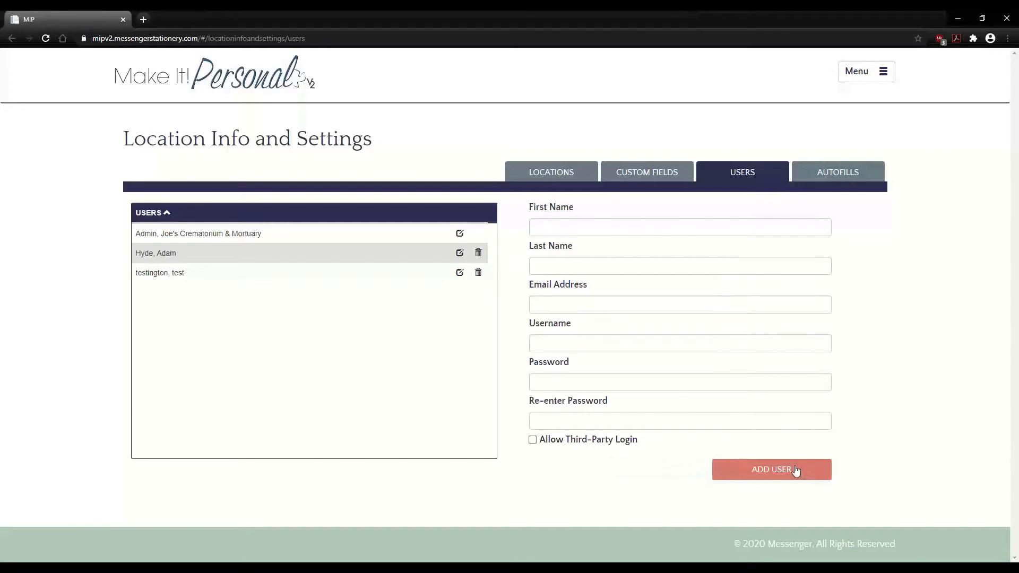
- Add a new test user, entering and confirming its password
left_click(579, 229)
left_click(572, 382)
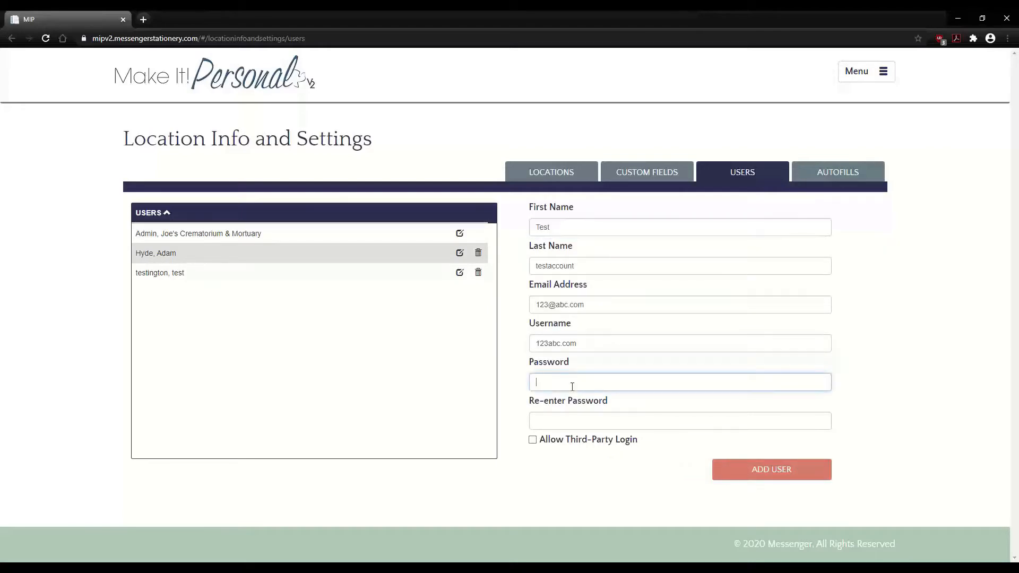
type("password")
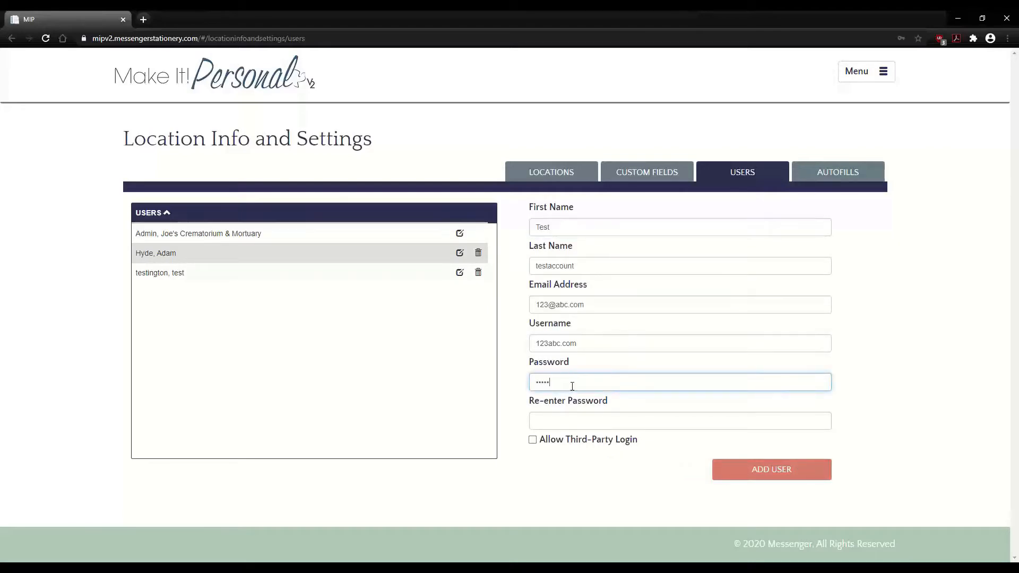
key("Tab")
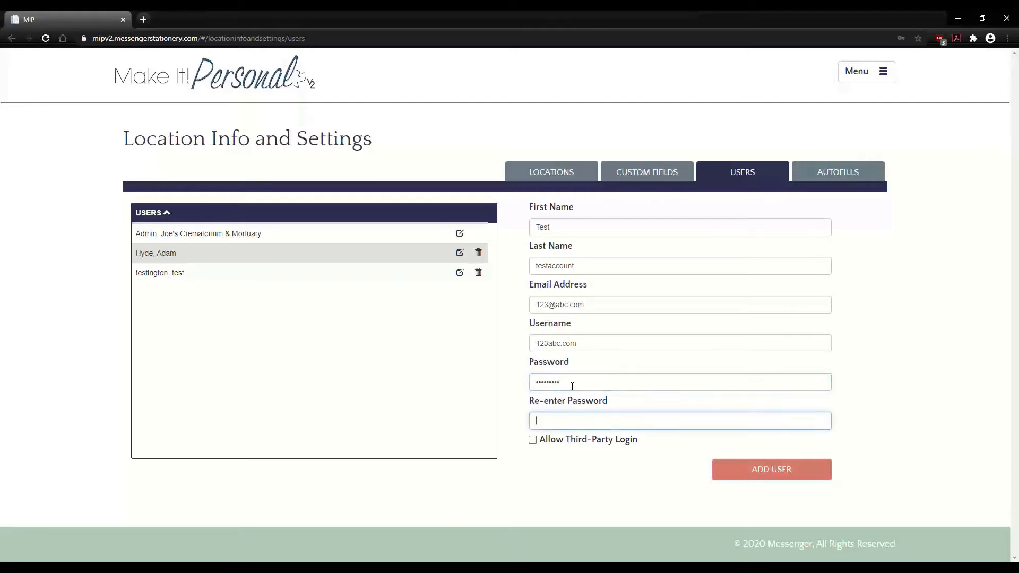
type("password")
left_click(796, 468)
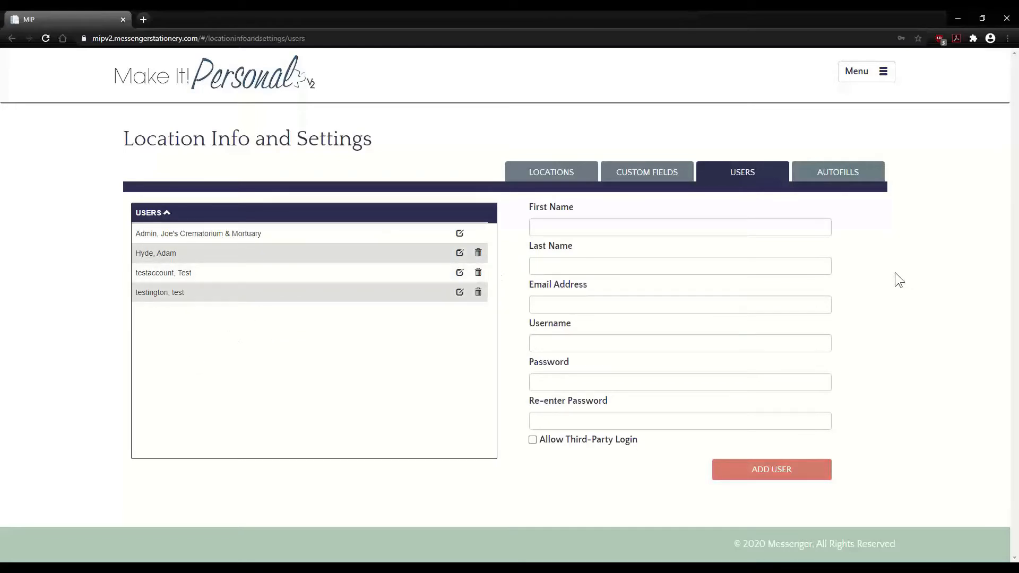
- Show the Autofills list, dismiss Chrome's save-password prompt, and scroll through the saved values
left_click(839, 176)
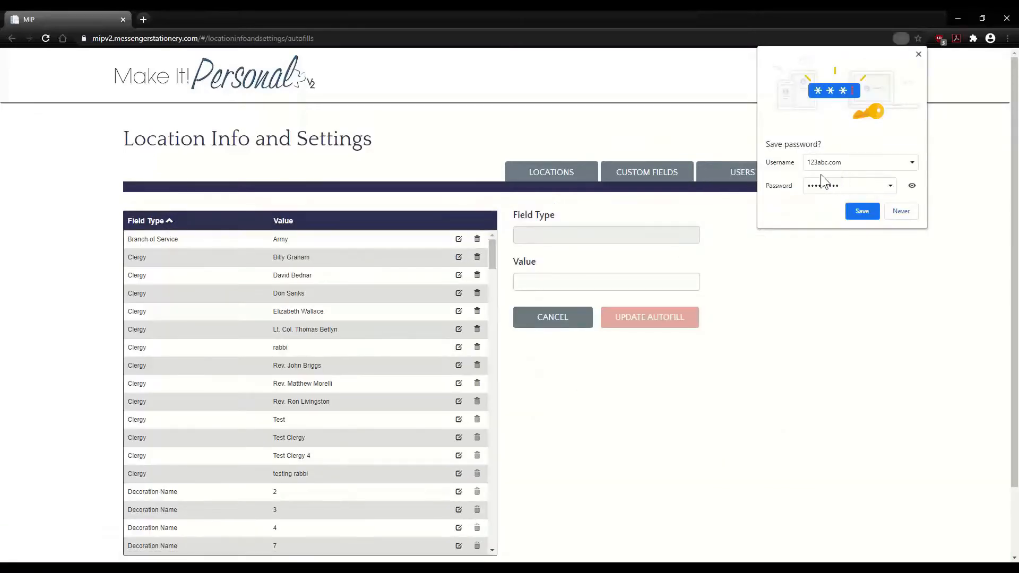
left_click(918, 55)
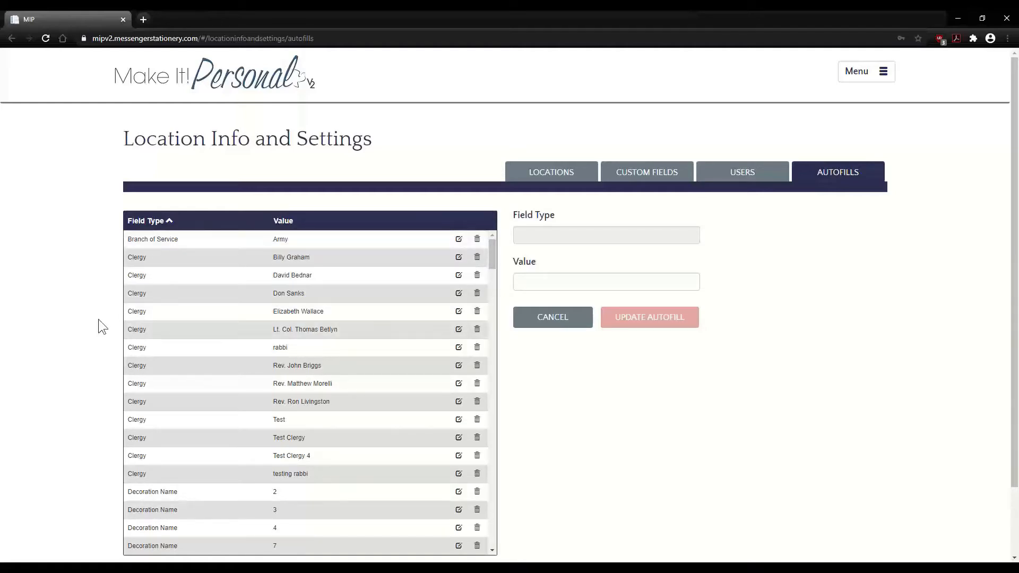
scroll(98, 319, "down", 2)
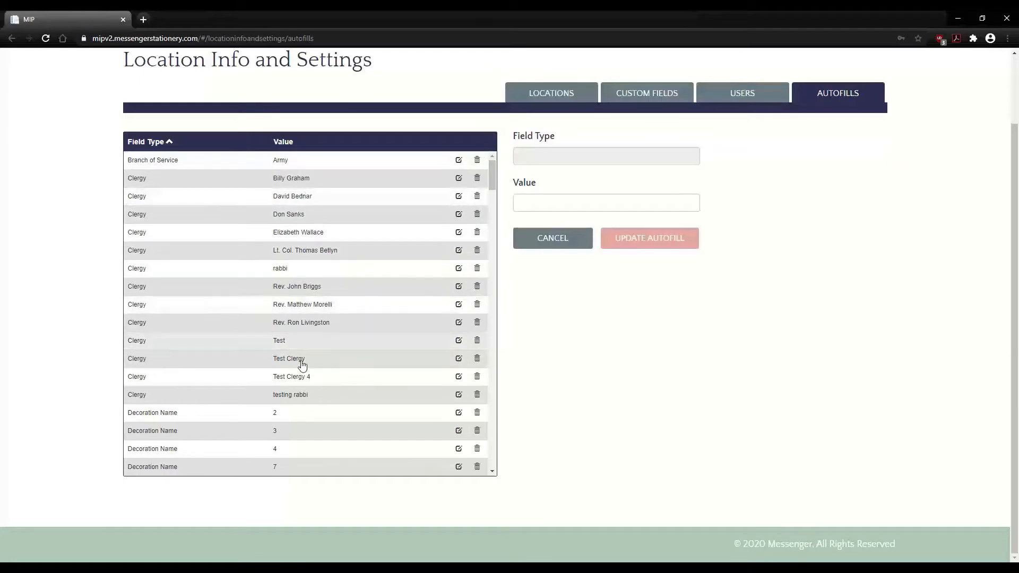
scroll(304, 354, "down", 3)
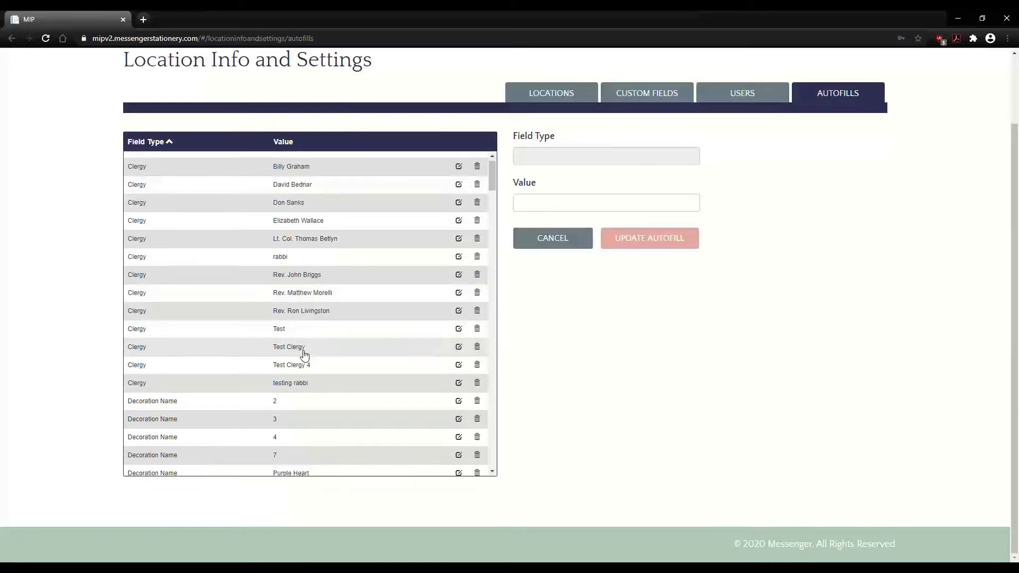
scroll(213, 255, "down", 2)
scroll(214, 255, "down", 5)
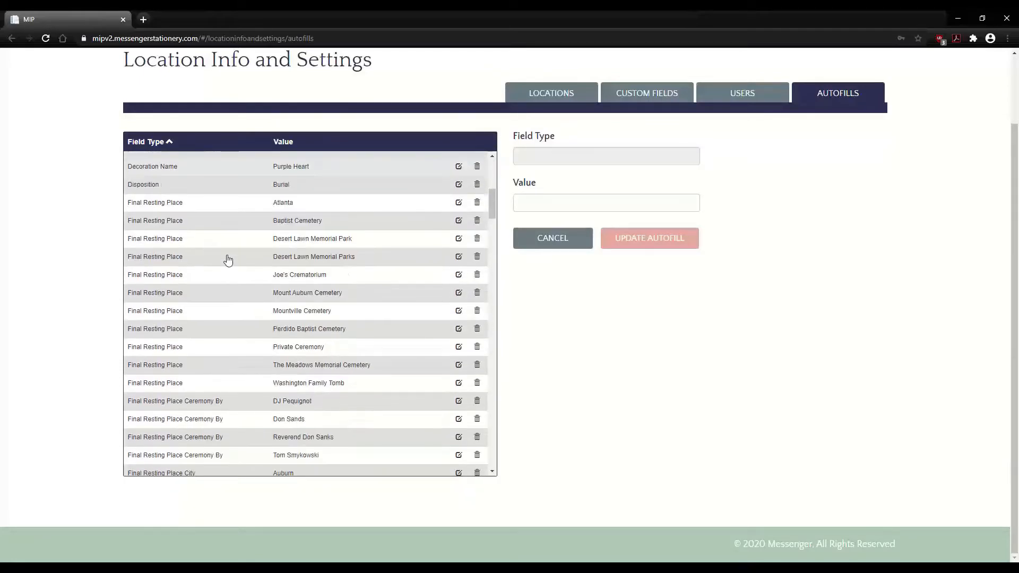
scroll(258, 265, "down", 4)
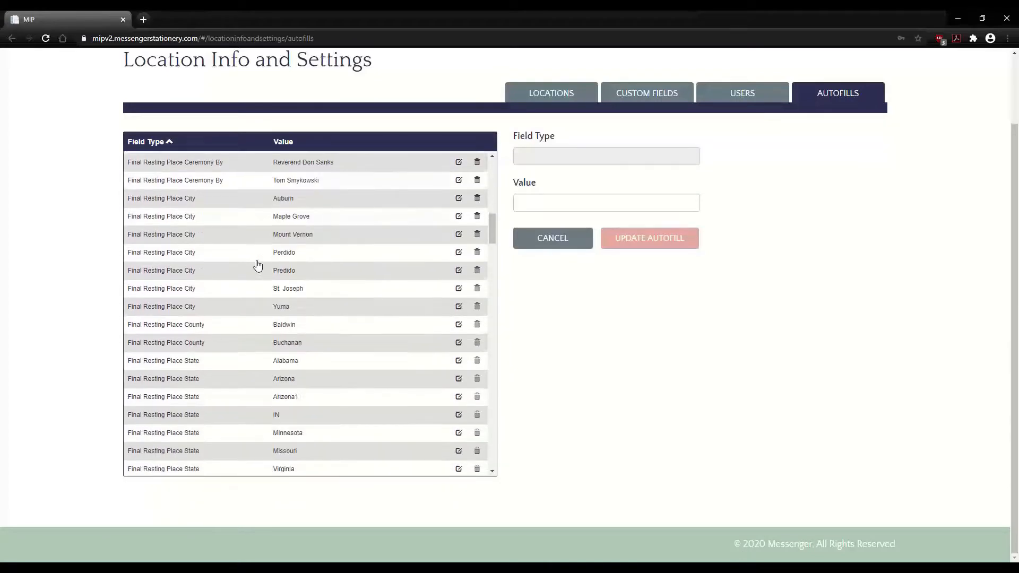
scroll(257, 264, "down", 2)
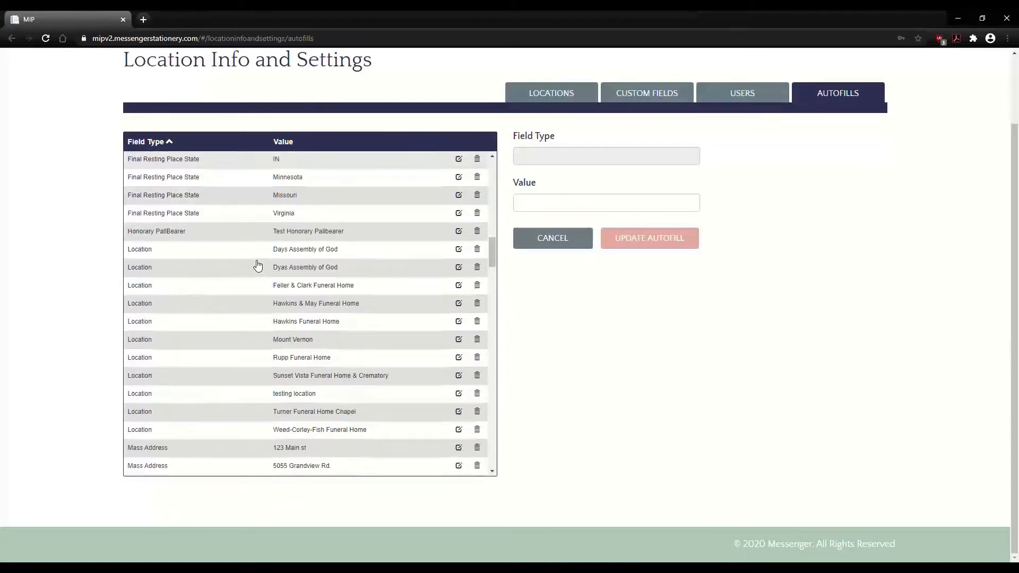
scroll(258, 264, "down", 2)
scroll(258, 264, "down", 1)
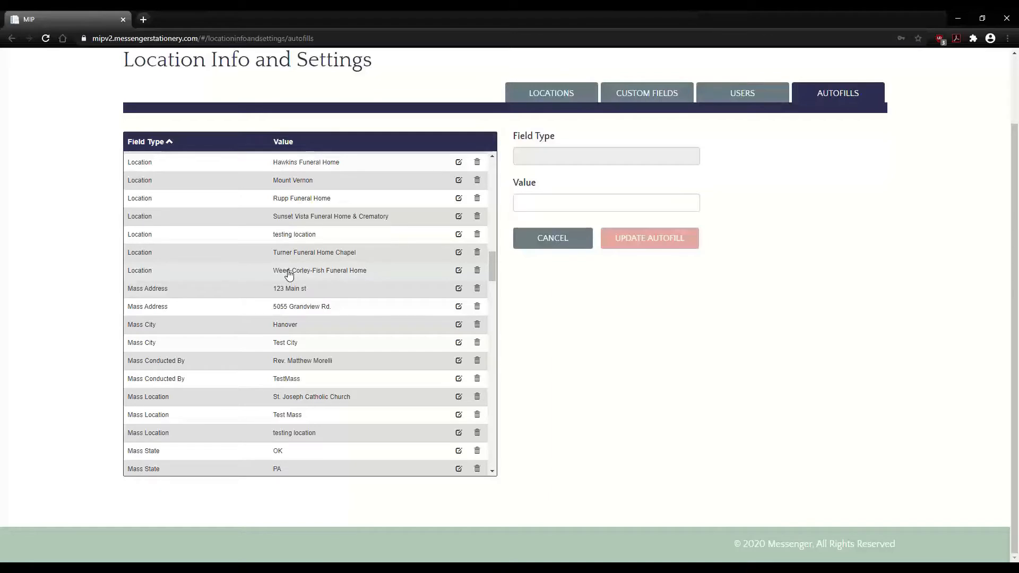
scroll(337, 269, "down", 7)
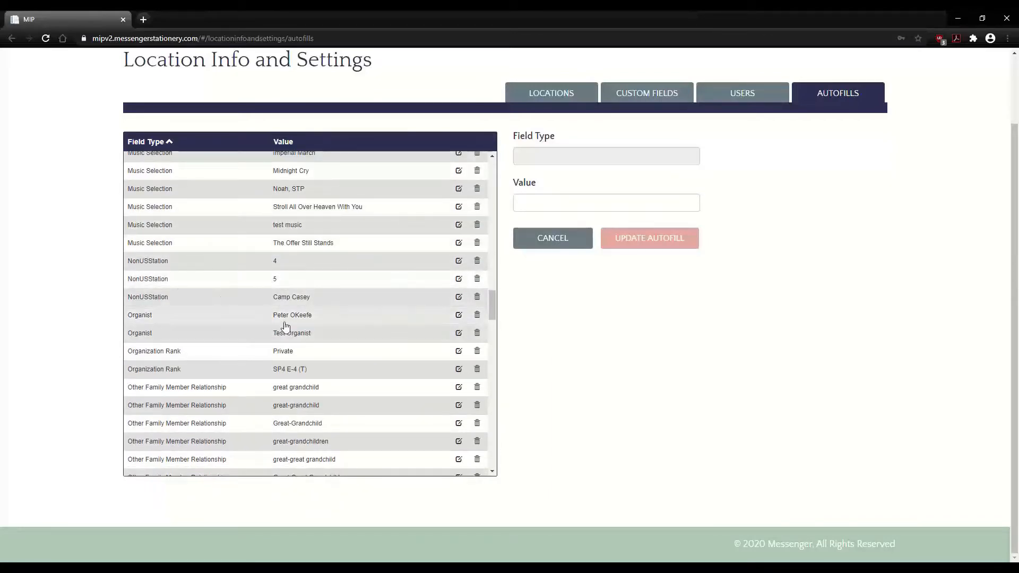
scroll(337, 328, "down", 3)
scroll(334, 327, "up", 15)
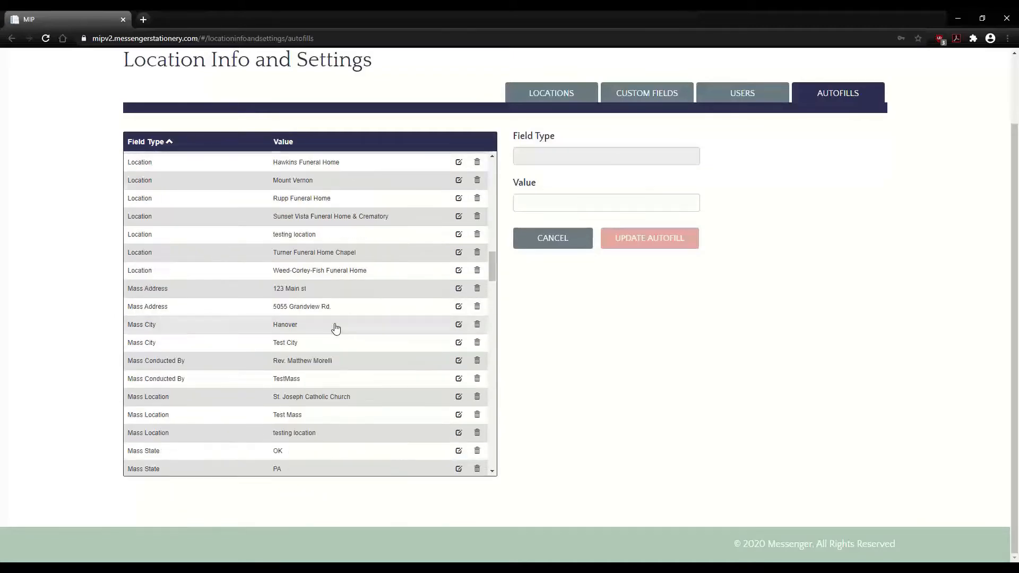
scroll(333, 328, "up", 6)
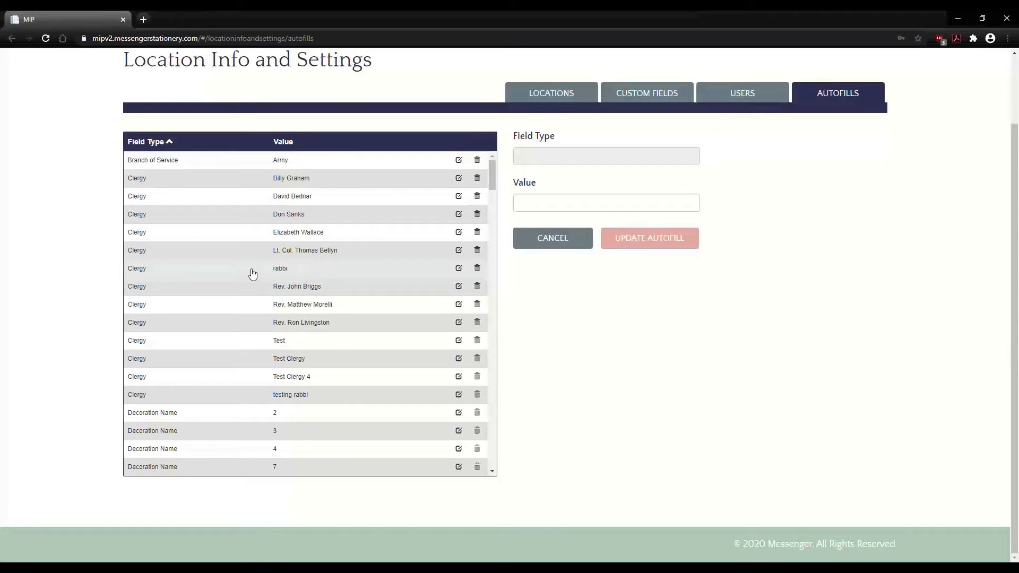
- Remove the 'rabbi' Clergy autofill and update the 'Test' Clergy value to 'Test1'
left_click(476, 268)
left_click(616, 149)
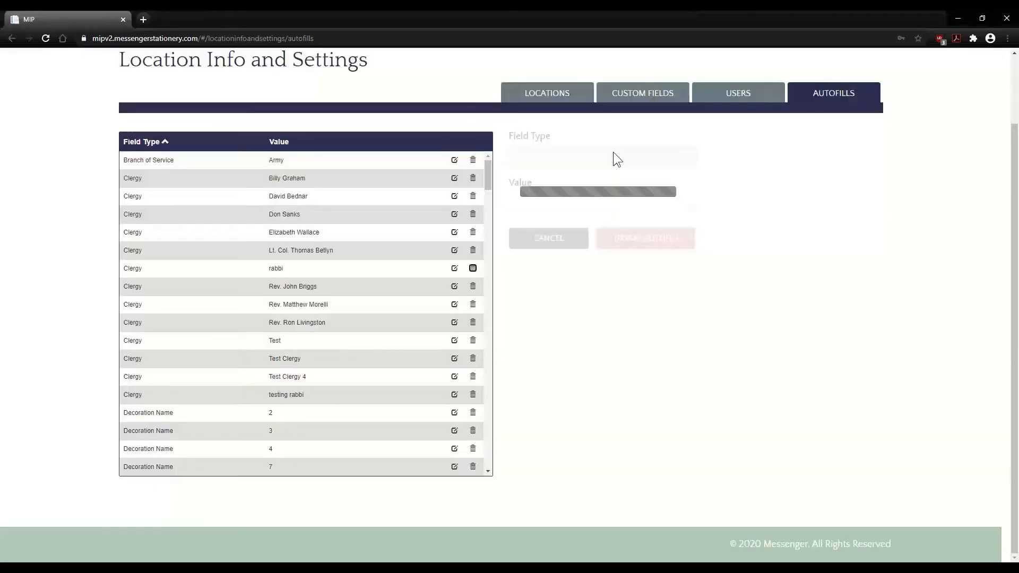
left_click(459, 322)
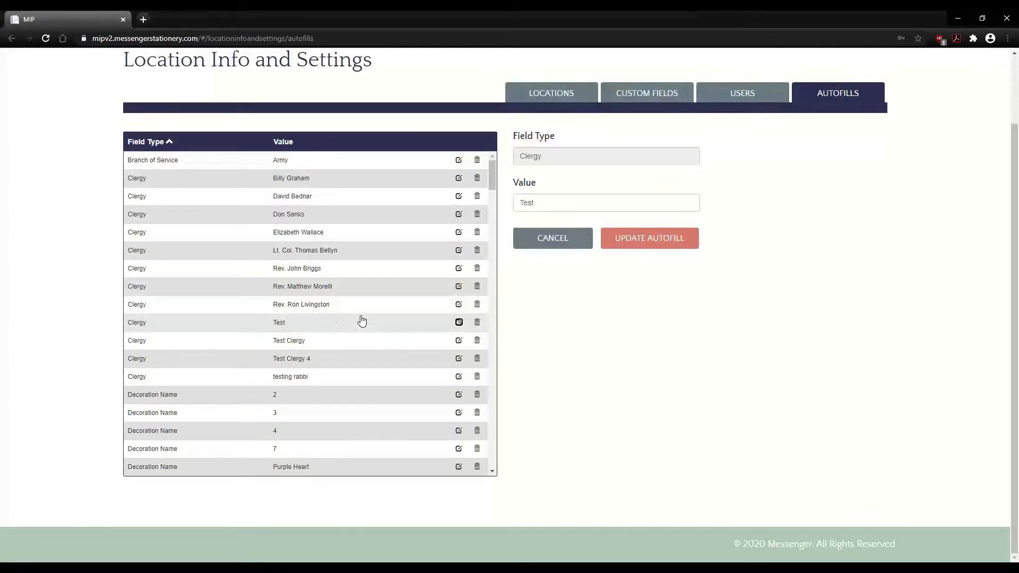
left_click(574, 205)
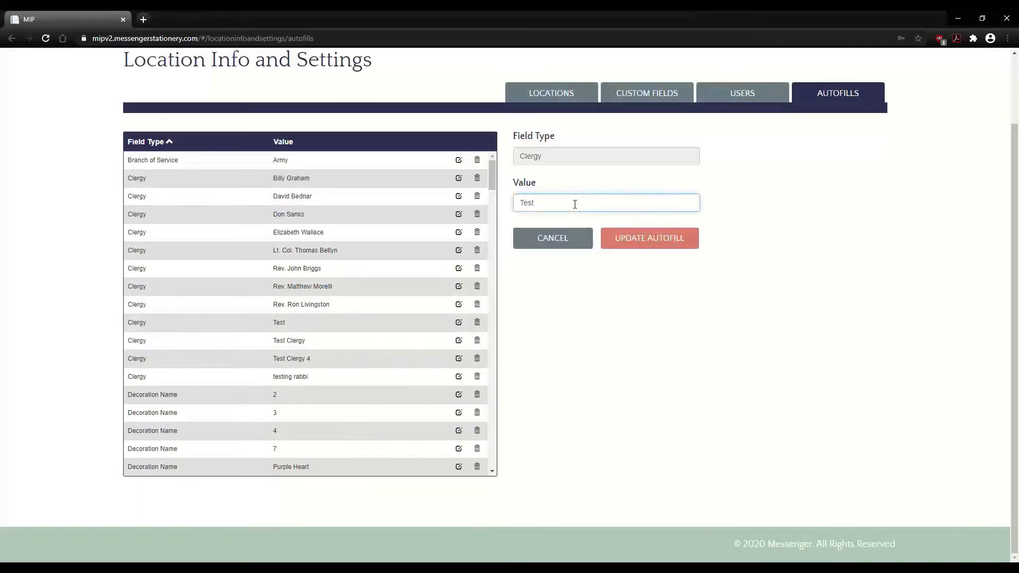
type("1")
left_click(633, 237)
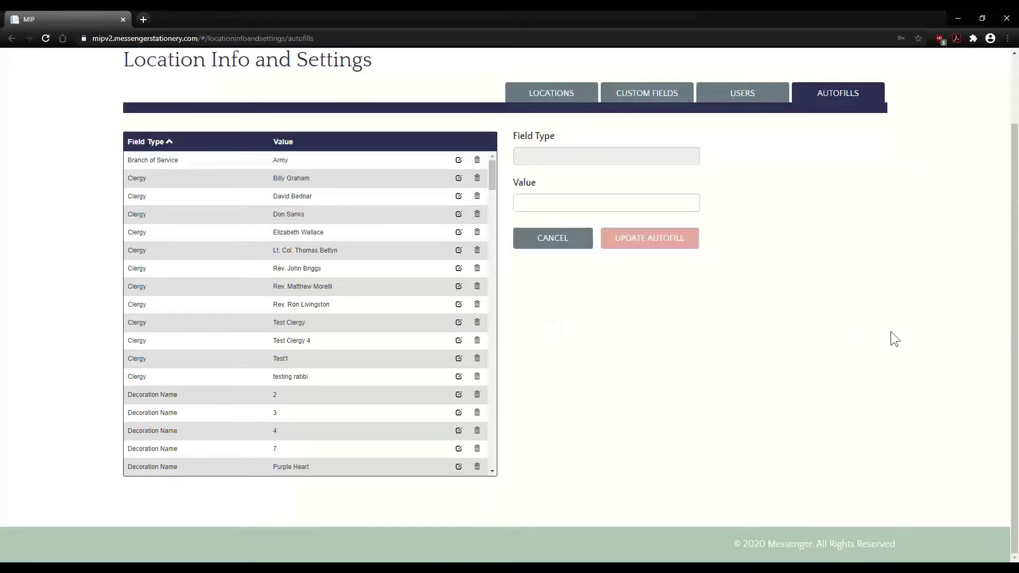
scroll(891, 332, "up", 2)
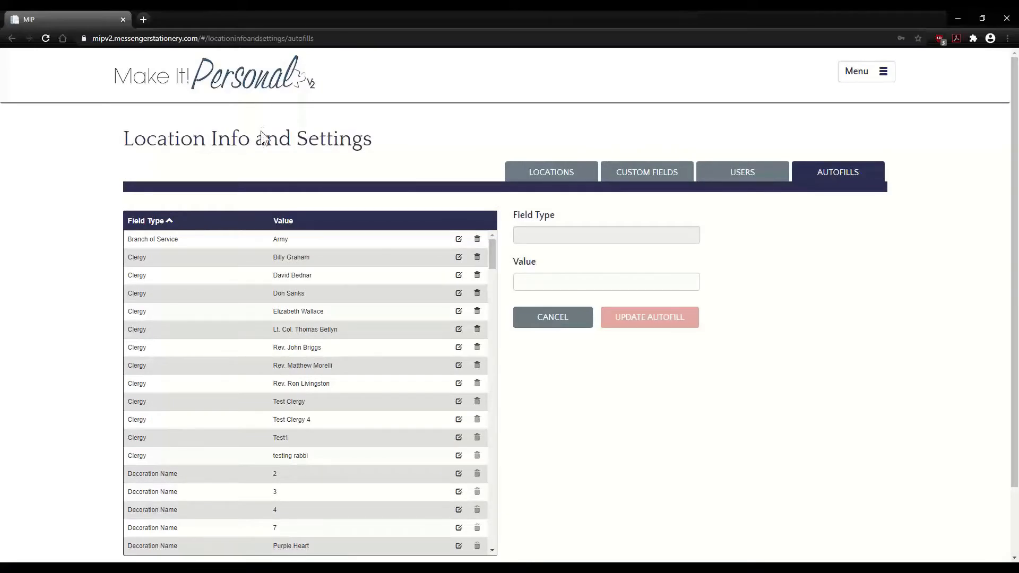
- Begin a new Fast Track design from the Create New Design menu
left_click(858, 72)
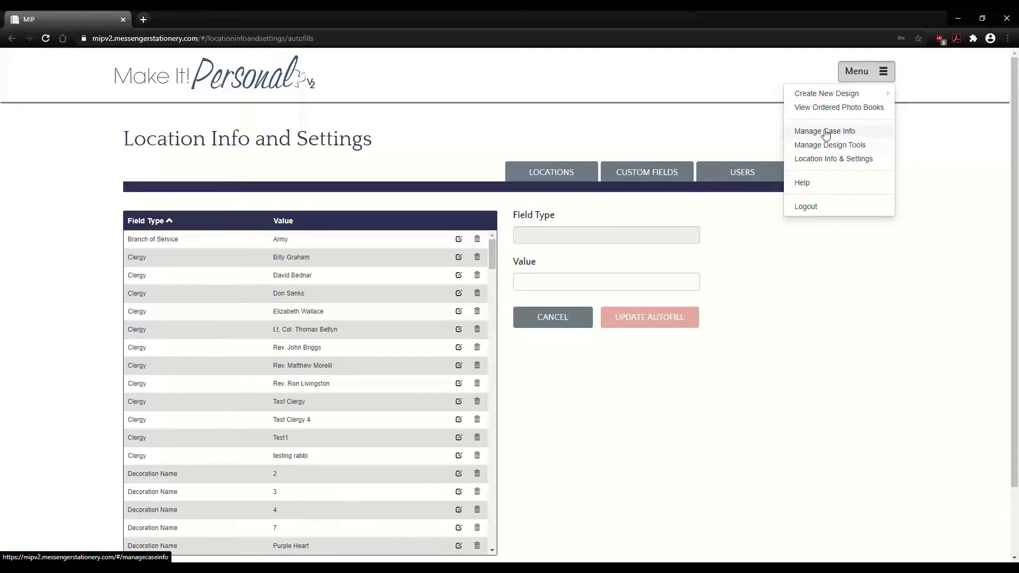
mouse_move(833, 98)
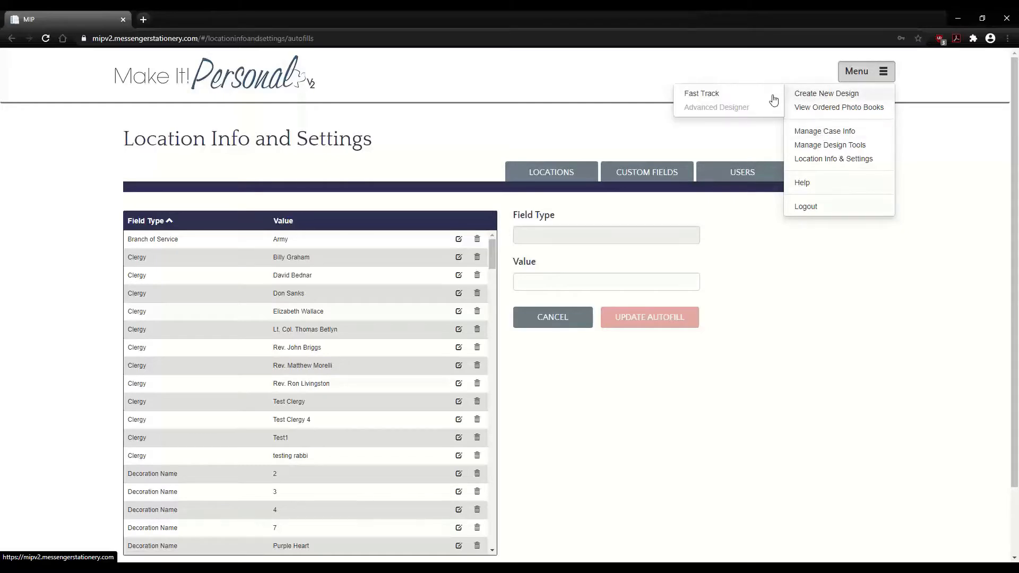
left_click(703, 94)
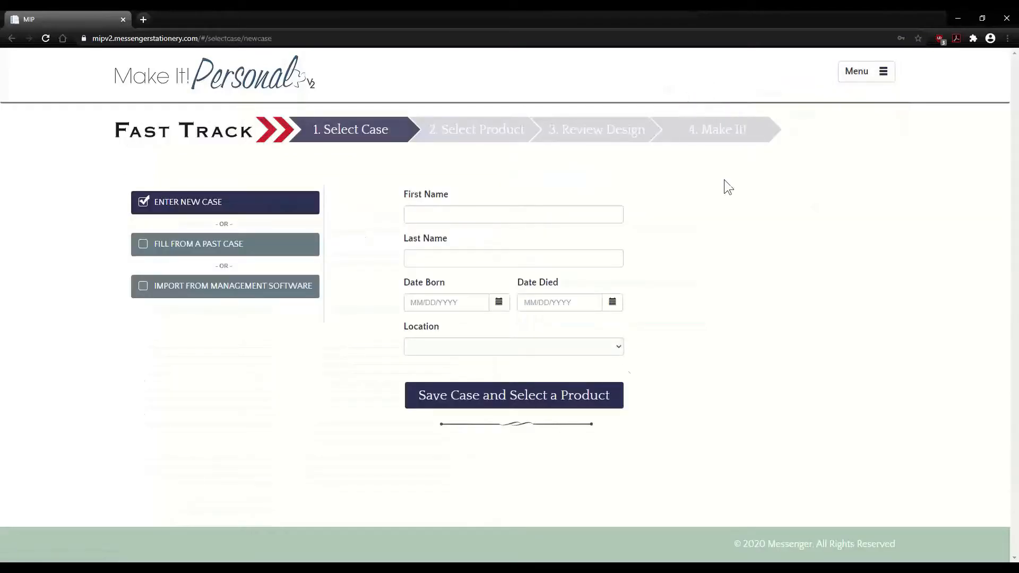
- View Ordered Photo Books, then go to the Manage Design Tools templates page
left_click(864, 74)
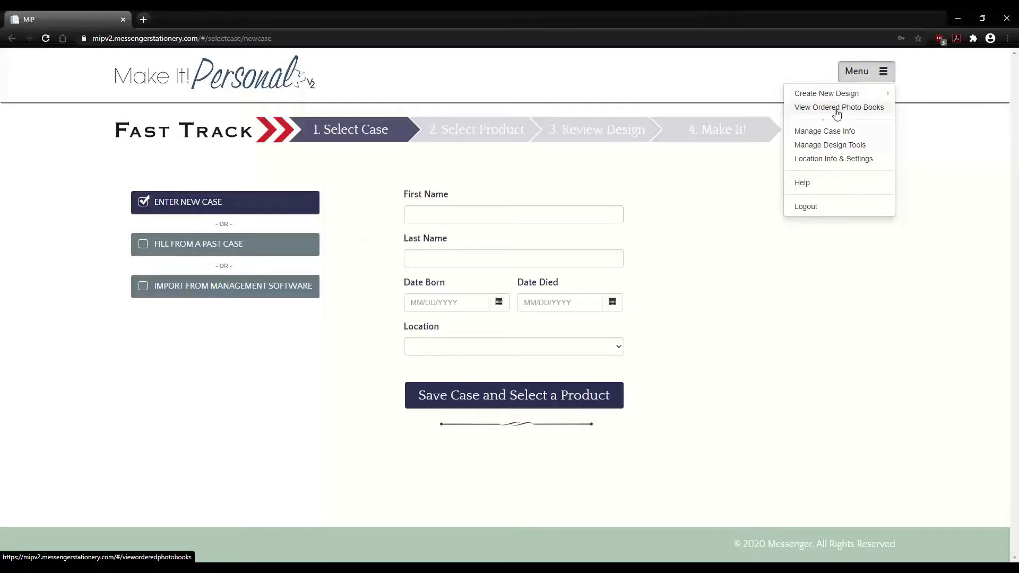
left_click(835, 112)
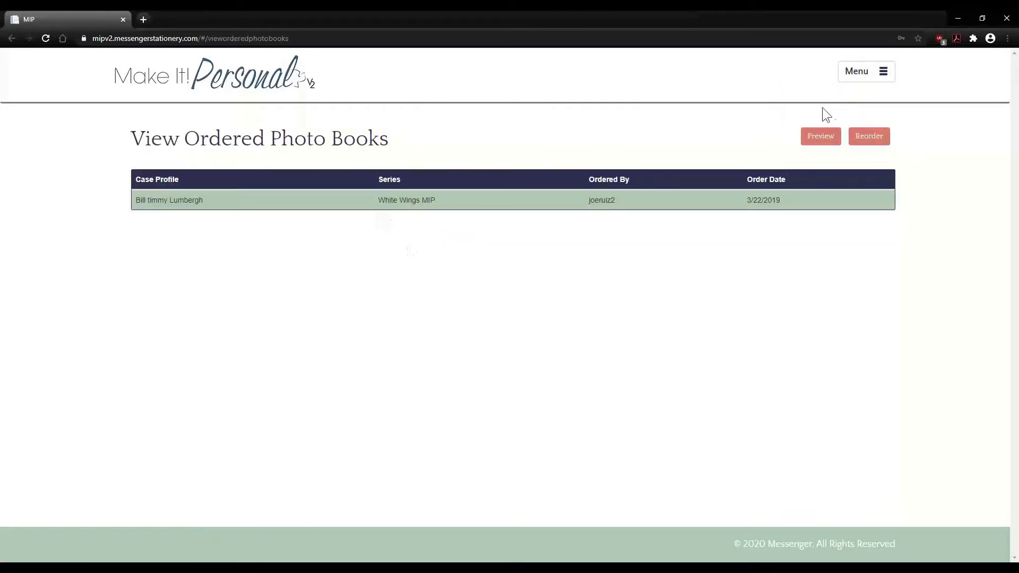
left_click(863, 75)
left_click(846, 107)
left_click(870, 72)
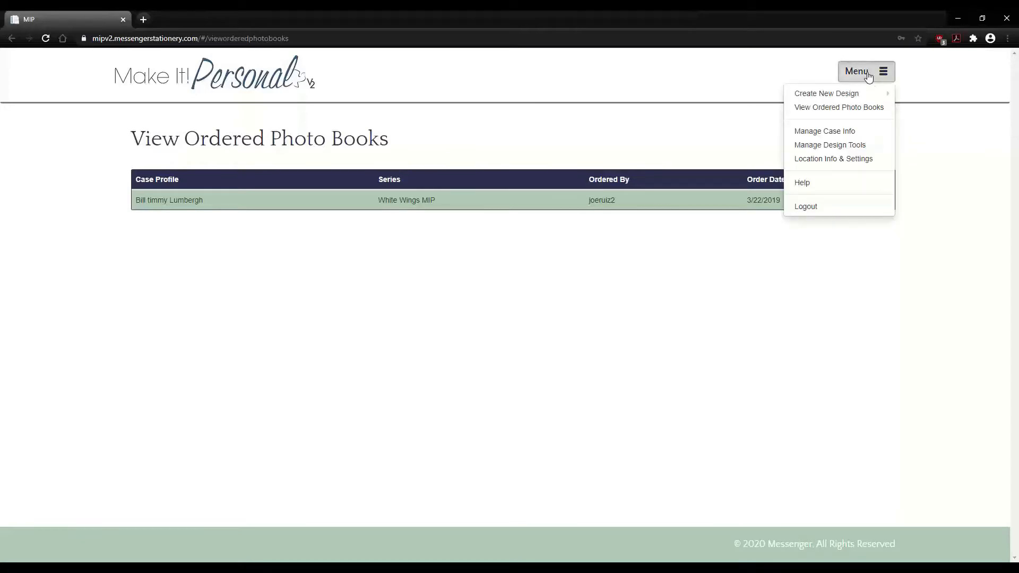
left_click(829, 147)
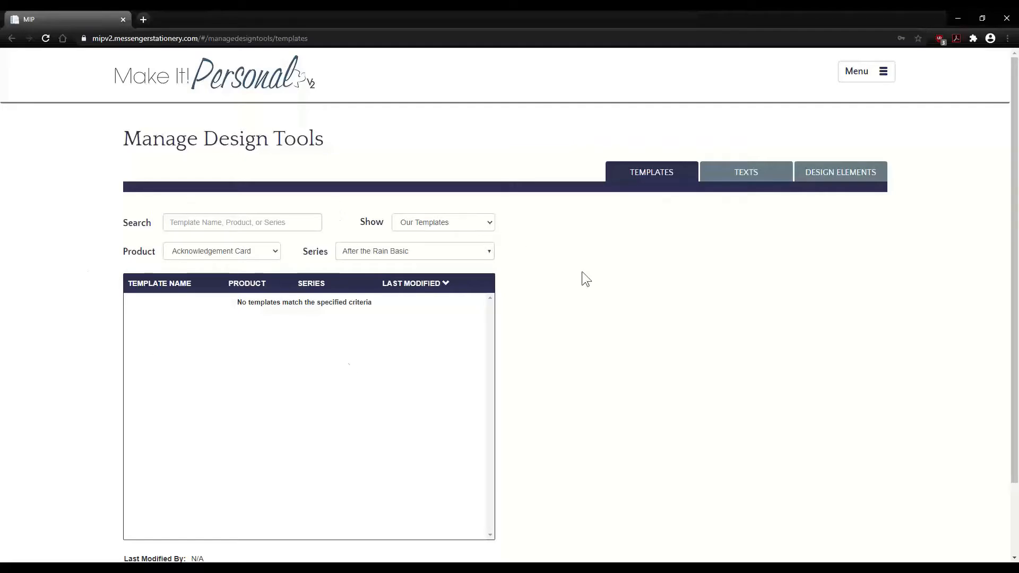
- List Messenger's Register Book templates for After the Rain Basic, then show the Texts library
left_click(273, 251)
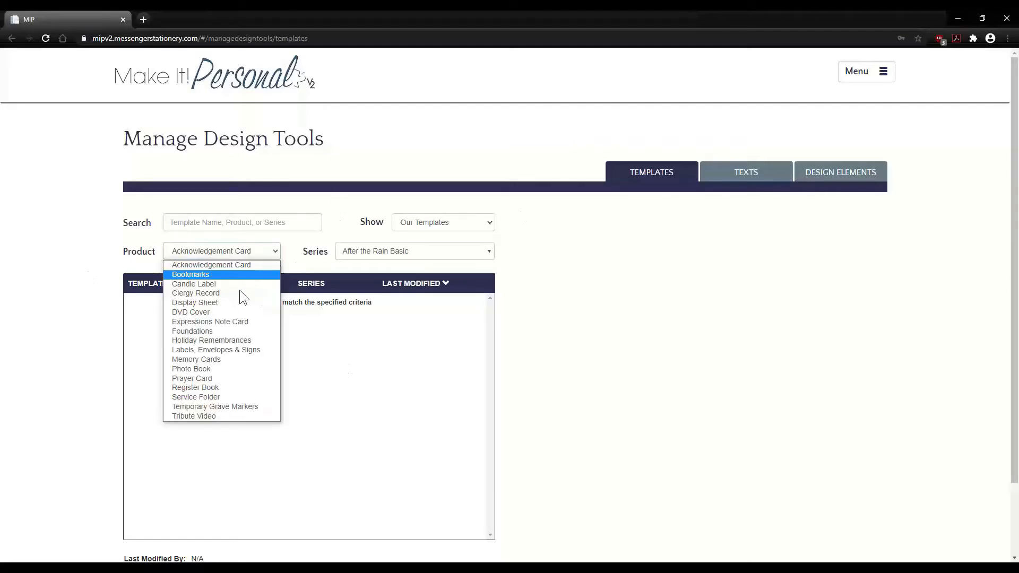
left_click(205, 388)
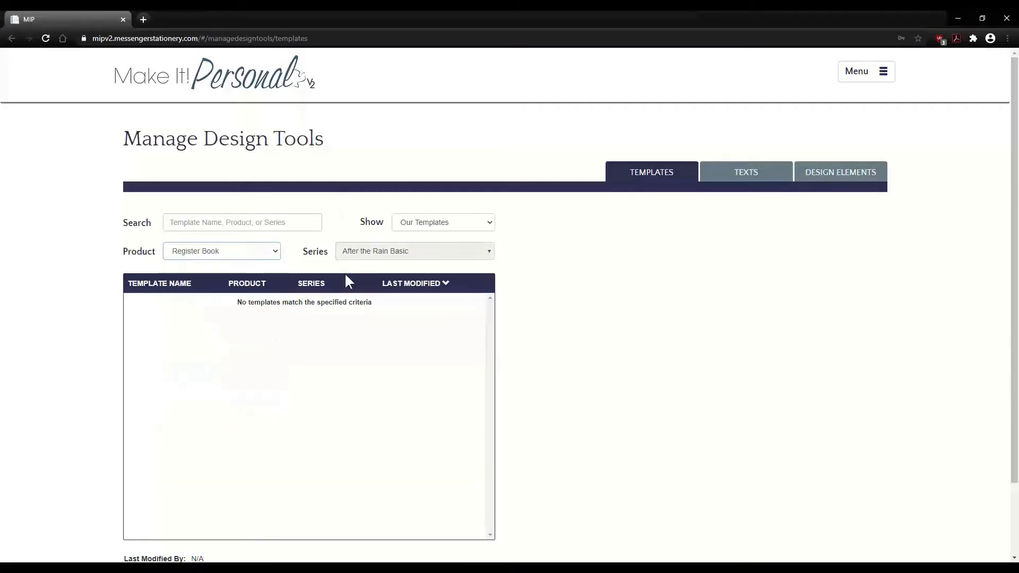
left_click(466, 222)
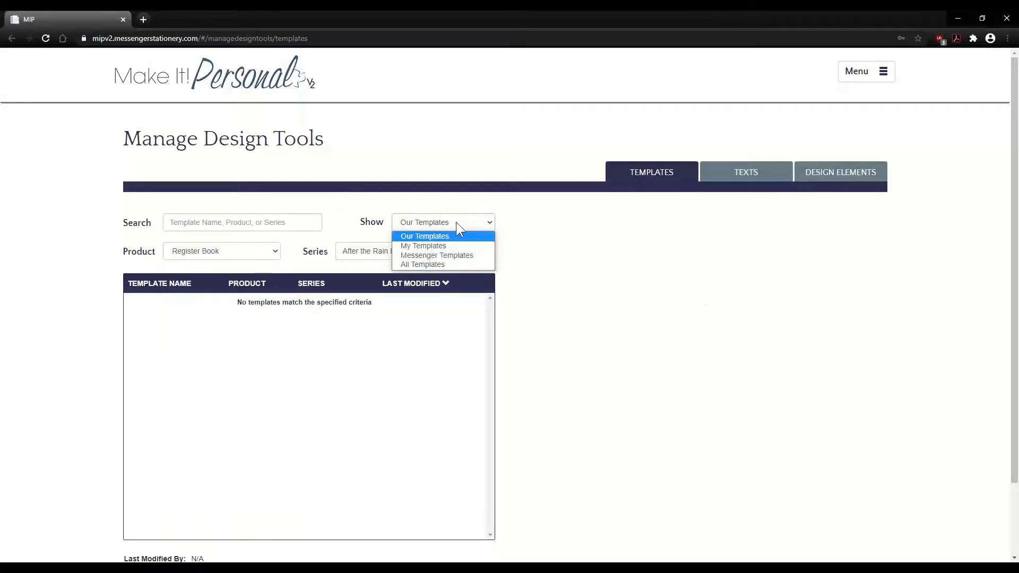
left_click(455, 255)
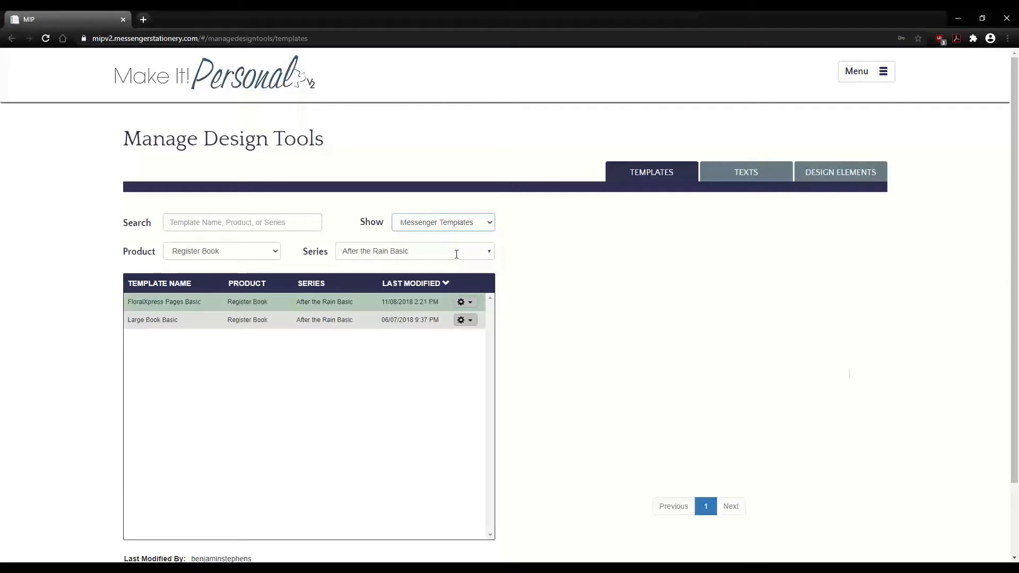
left_click(469, 251)
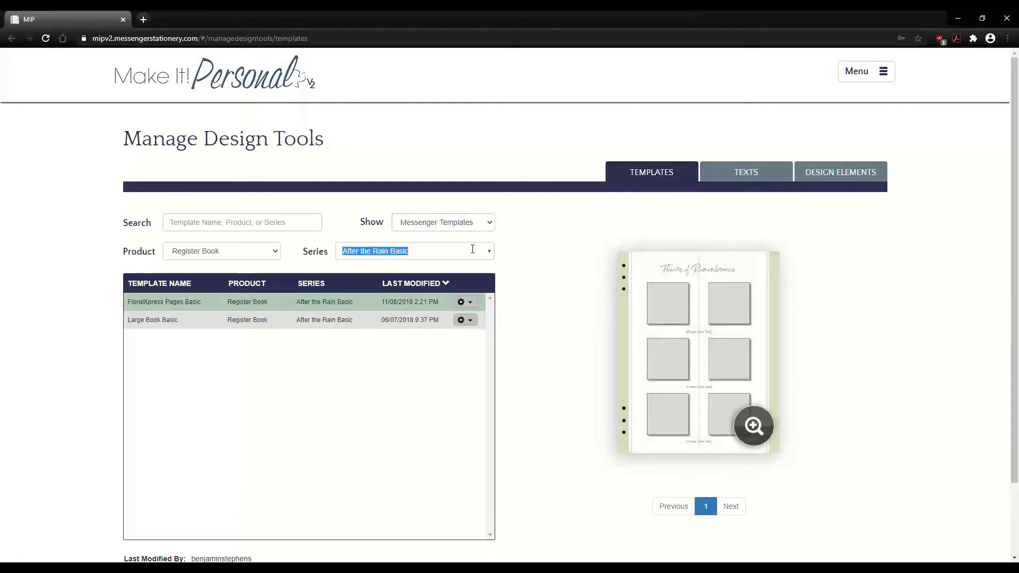
left_click(488, 252)
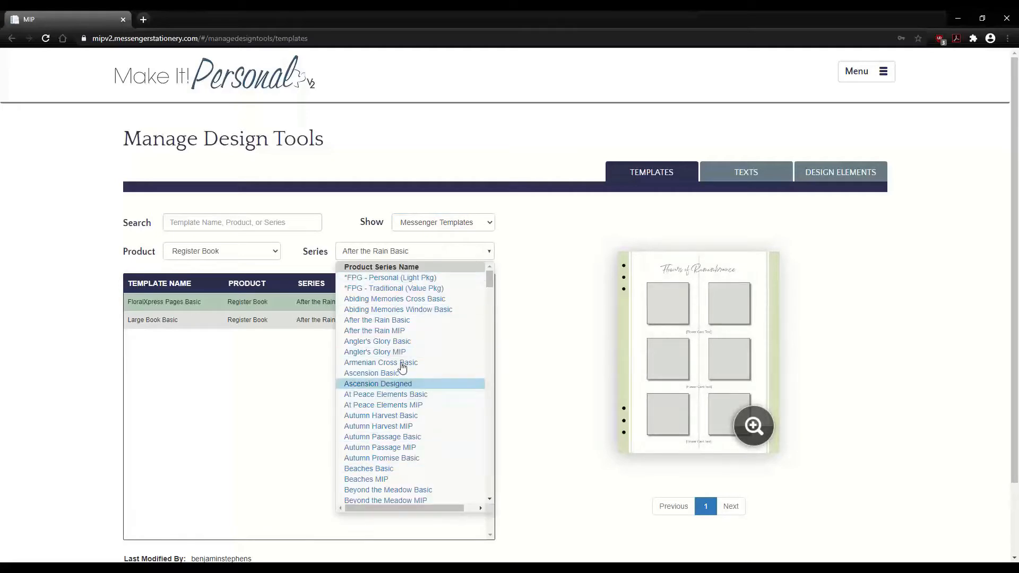
left_click(669, 228)
left_click(755, 175)
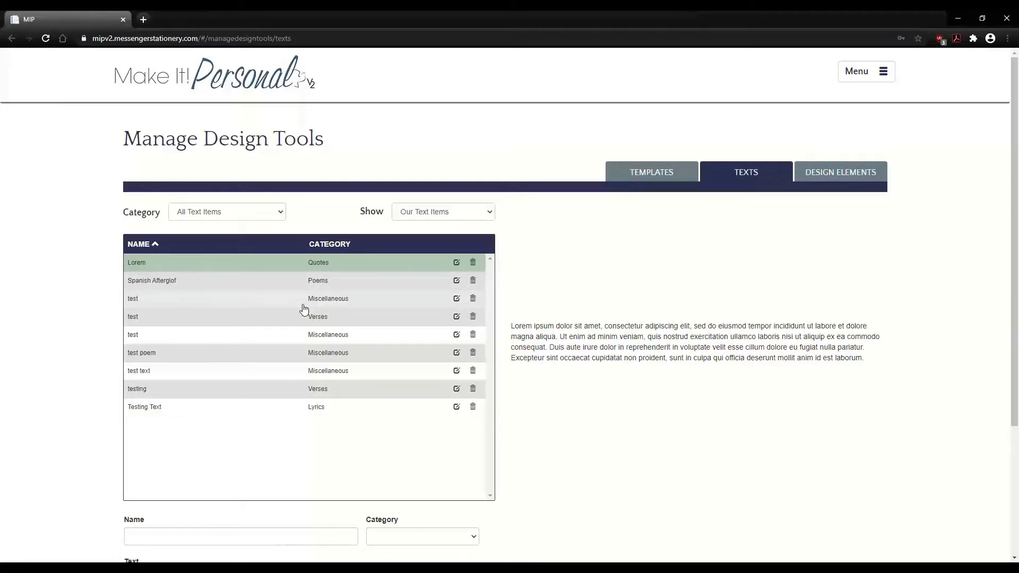
- Set Show to All Text Items to list Messenger's verses and poems, then go to Design Elements
left_click(488, 211)
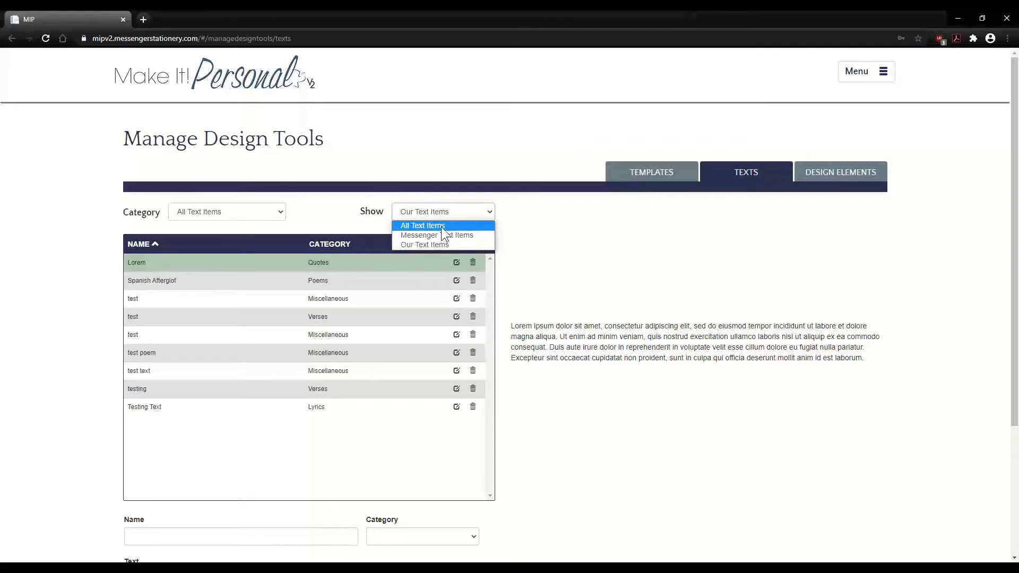
left_click(441, 227)
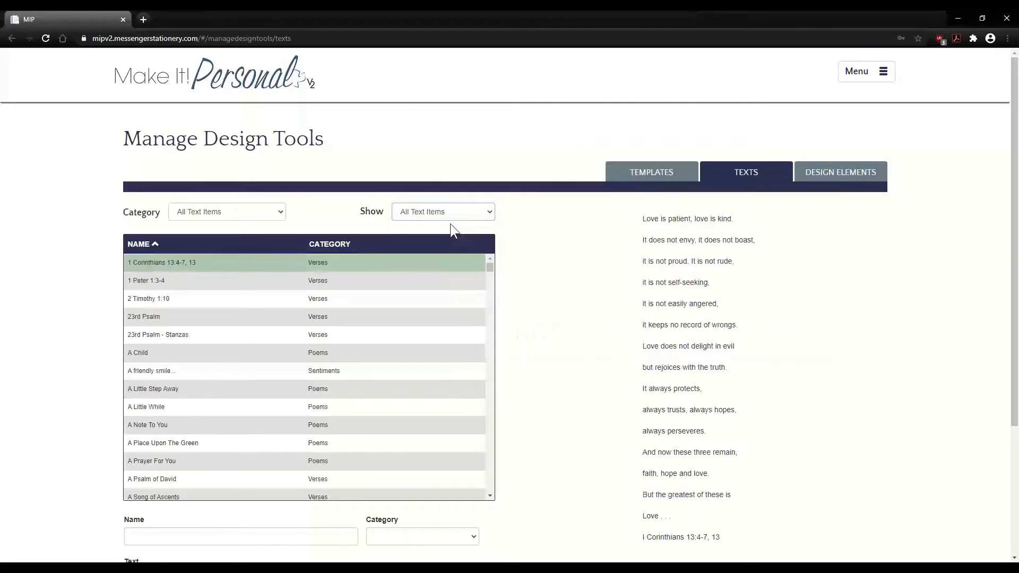
scroll(548, 371, "down", 2)
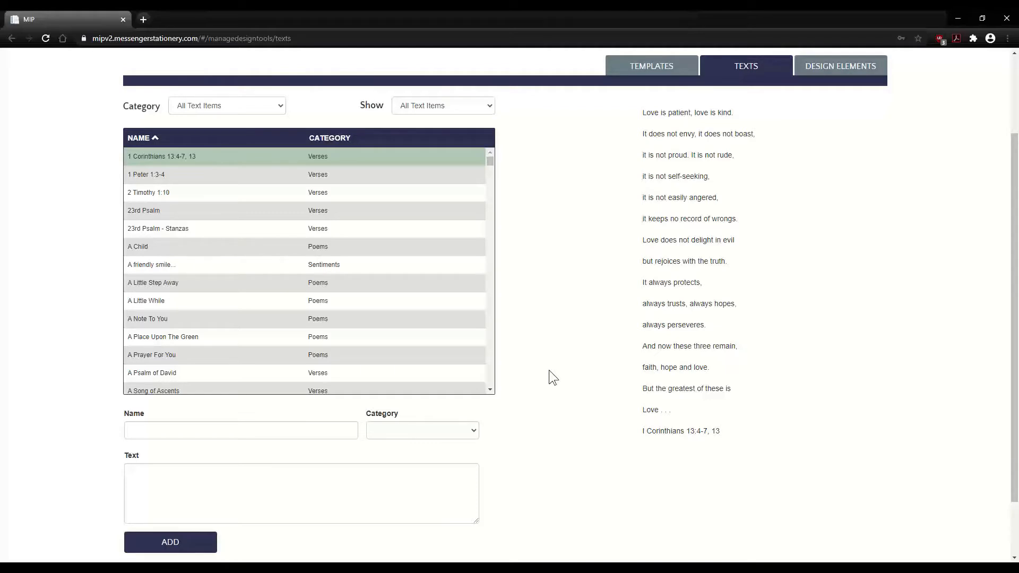
scroll(871, 282, "up", 2)
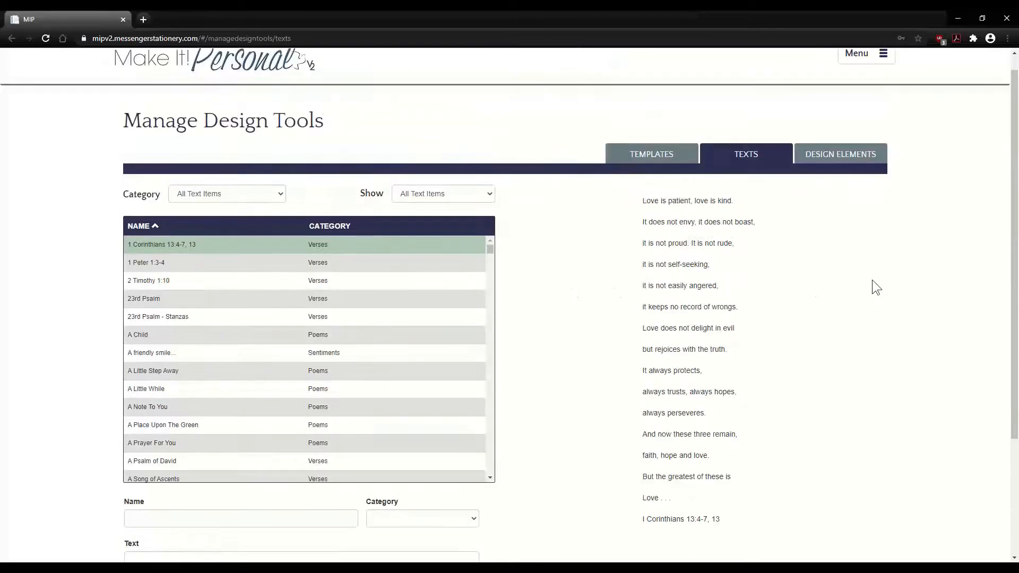
left_click(845, 174)
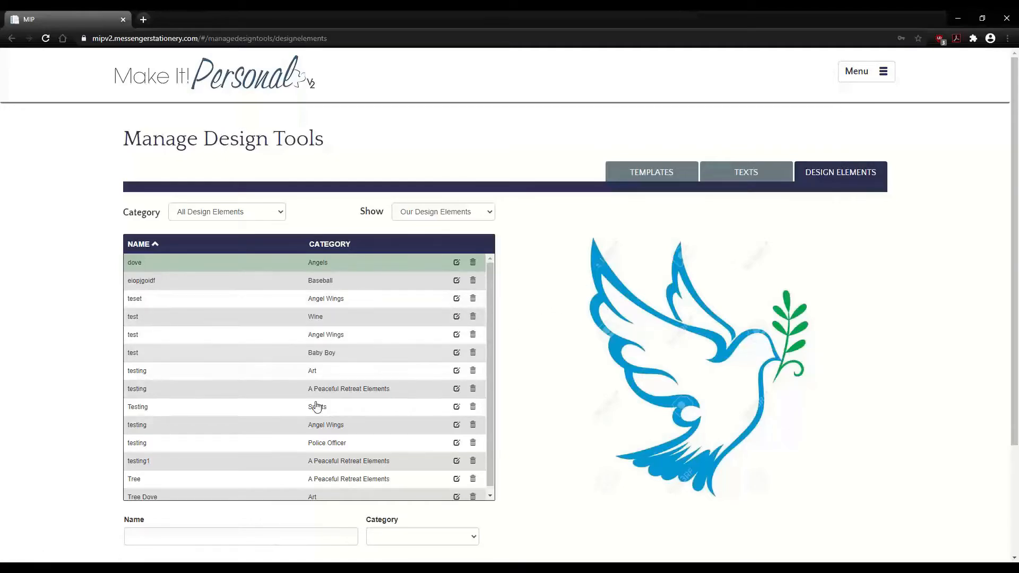
- List Messenger Design Elements and preview the "For we know …" scripture element
left_click(483, 217)
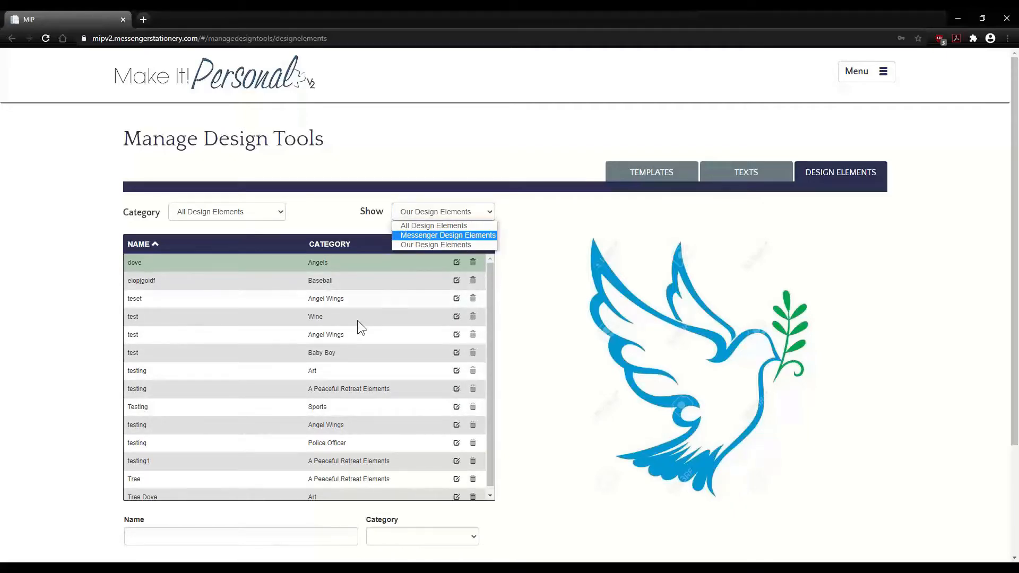
left_click(467, 236)
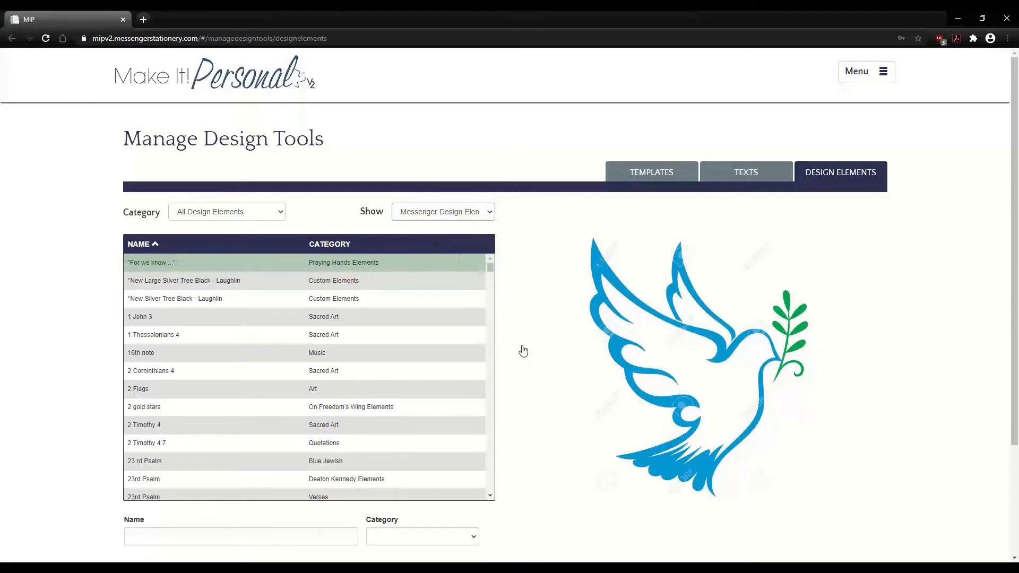
left_click(465, 265)
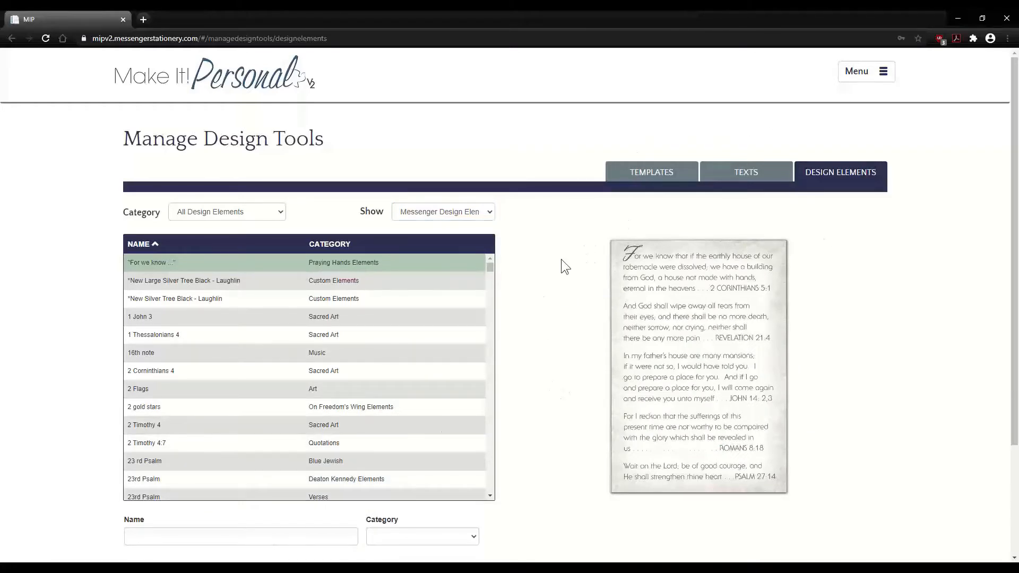
left_click(866, 76)
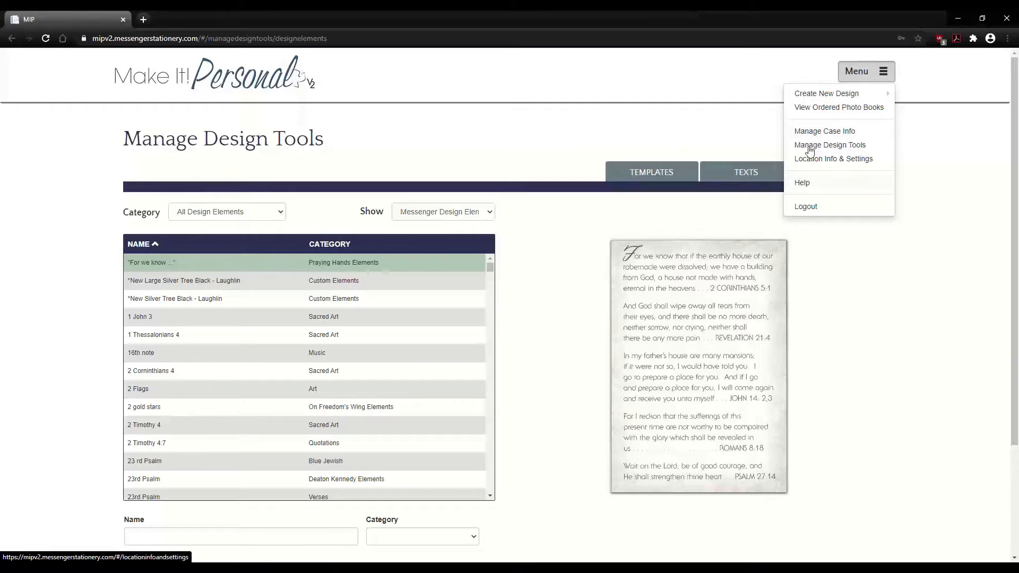
- Open Help to load the Make It! Personal Version 2 Support knowledge base and browse its guides
left_click(804, 184)
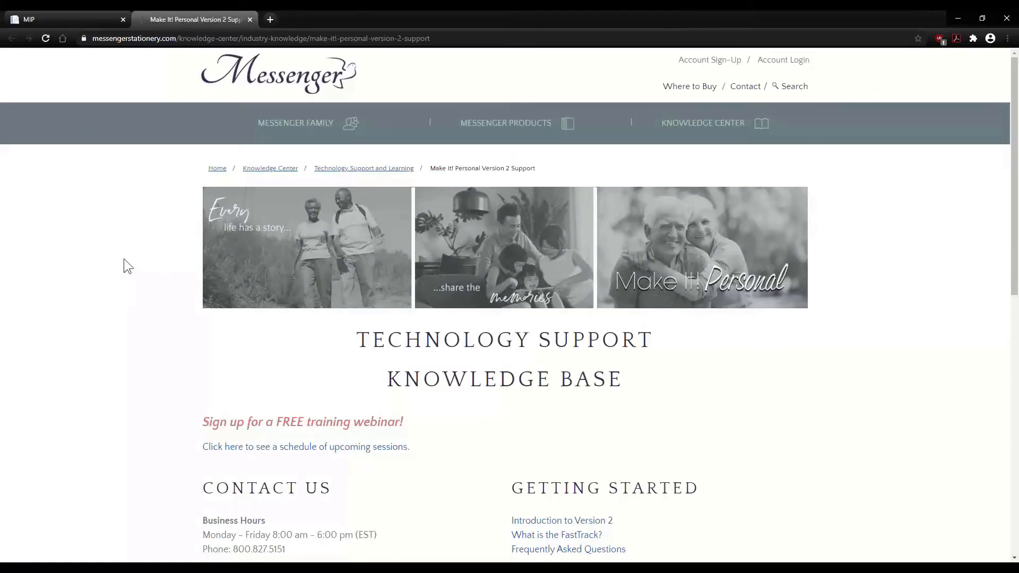
scroll(113, 271, "down", 5)
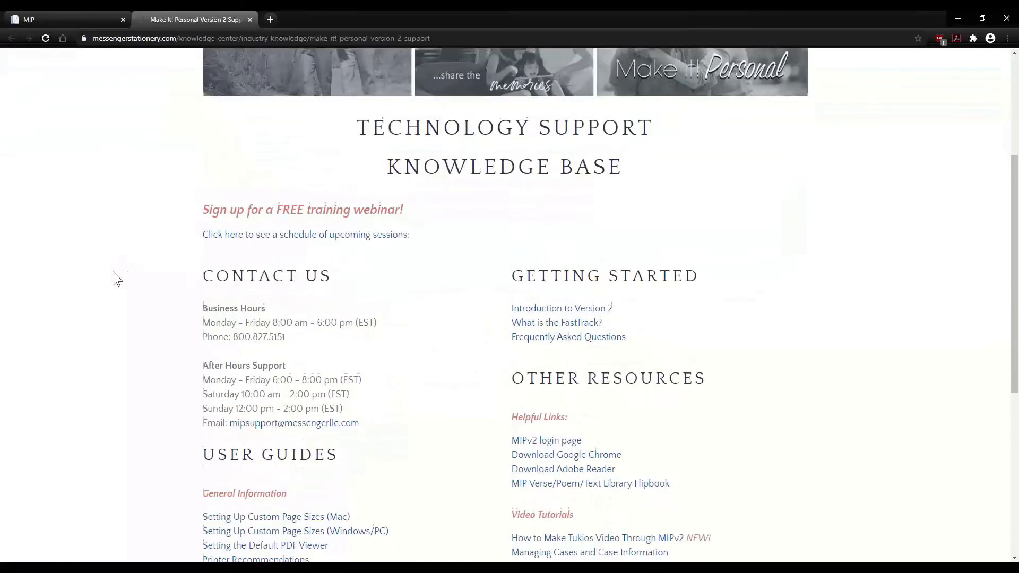
scroll(112, 278, "down", 1)
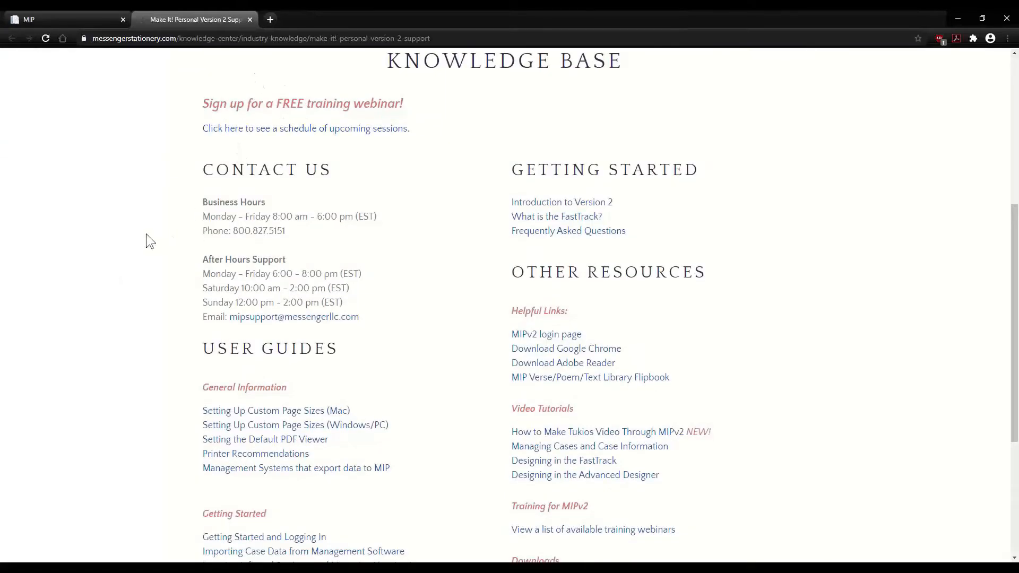
scroll(149, 240, "down", 1)
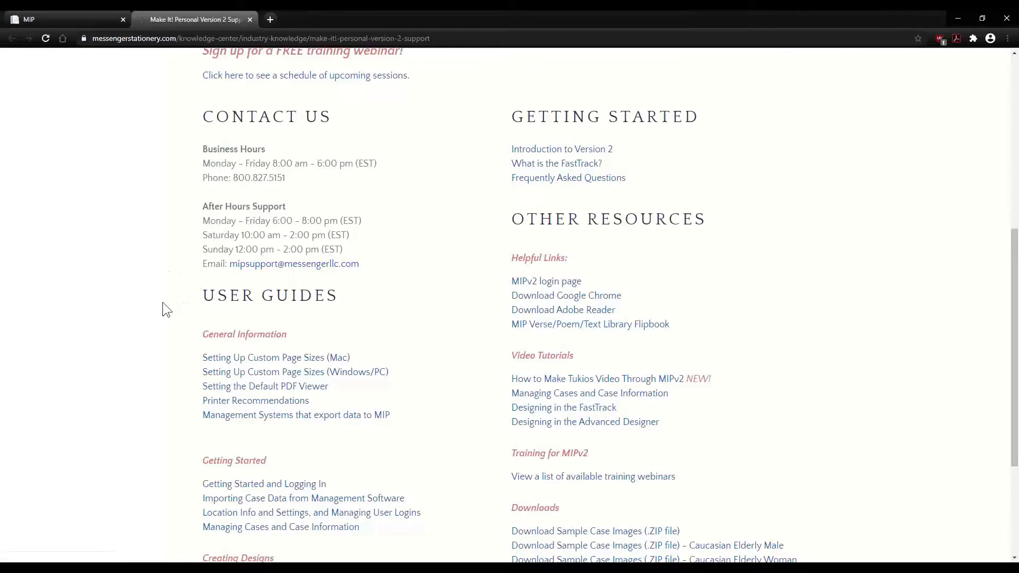
scroll(163, 303, "down", 2)
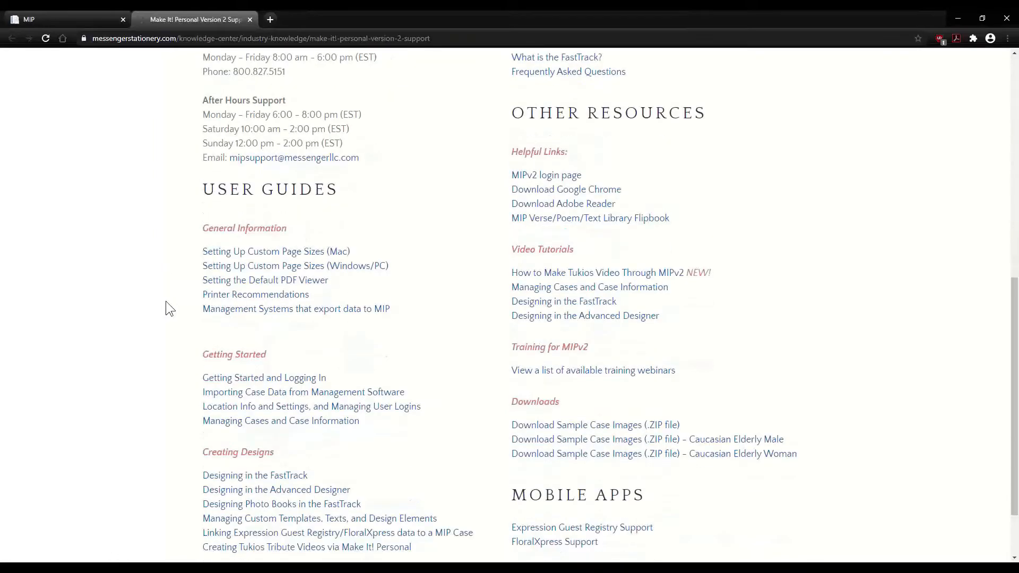
scroll(182, 297, "down", 1)
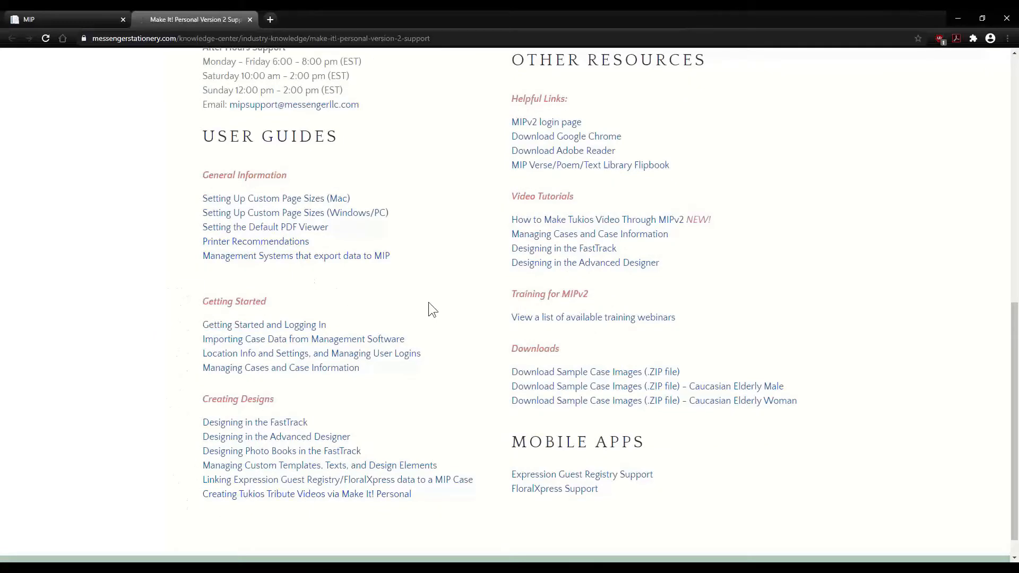
scroll(433, 310, "up", 4)
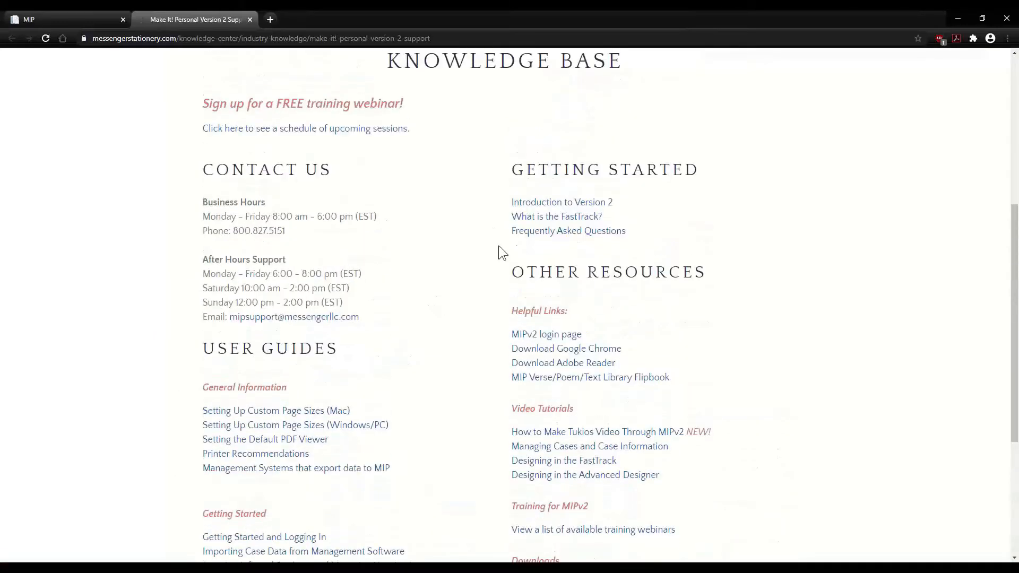
scroll(466, 232, "down", 3)
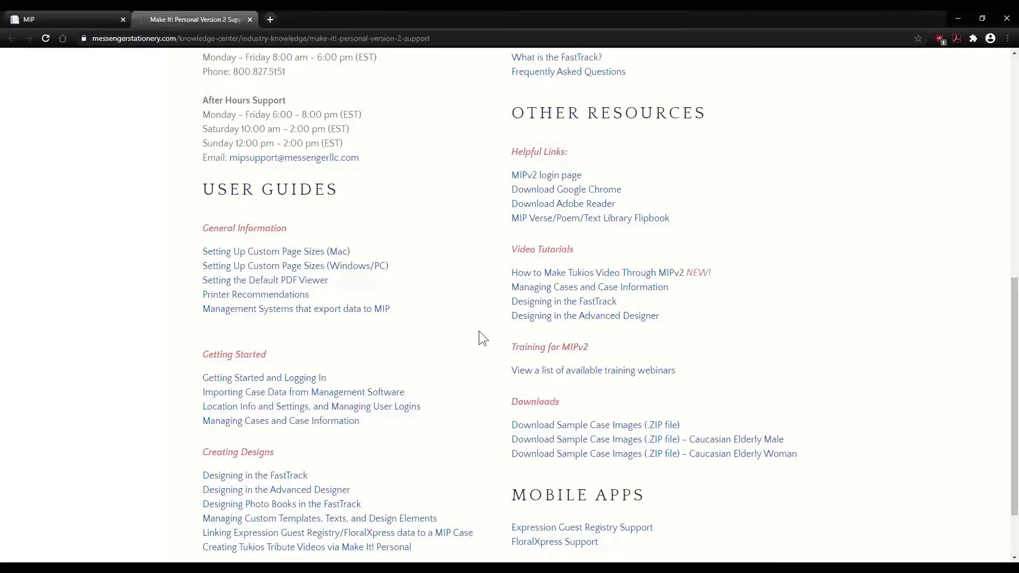
scroll(479, 332, "down", 2)
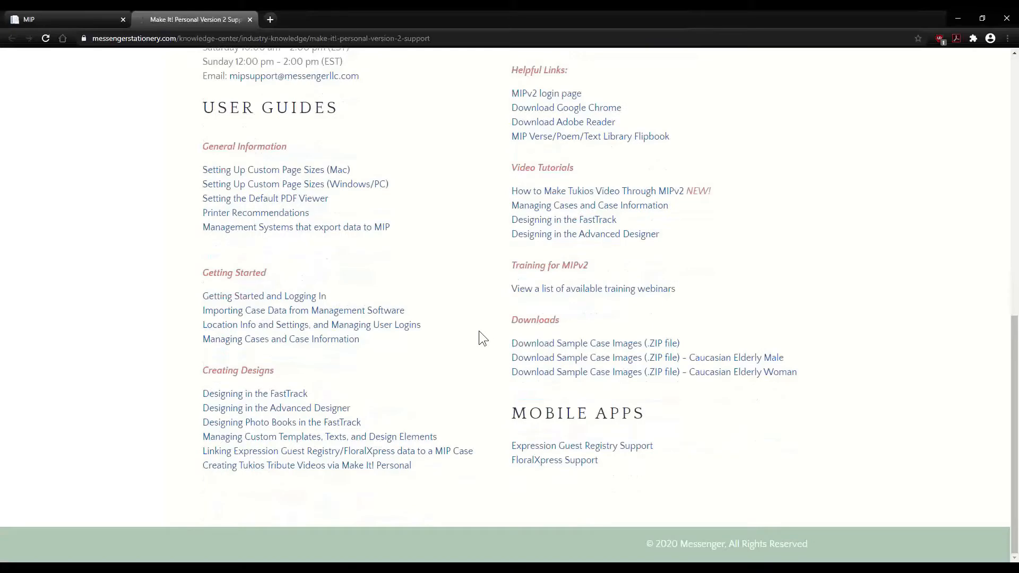
scroll(433, 334, "up", 5)
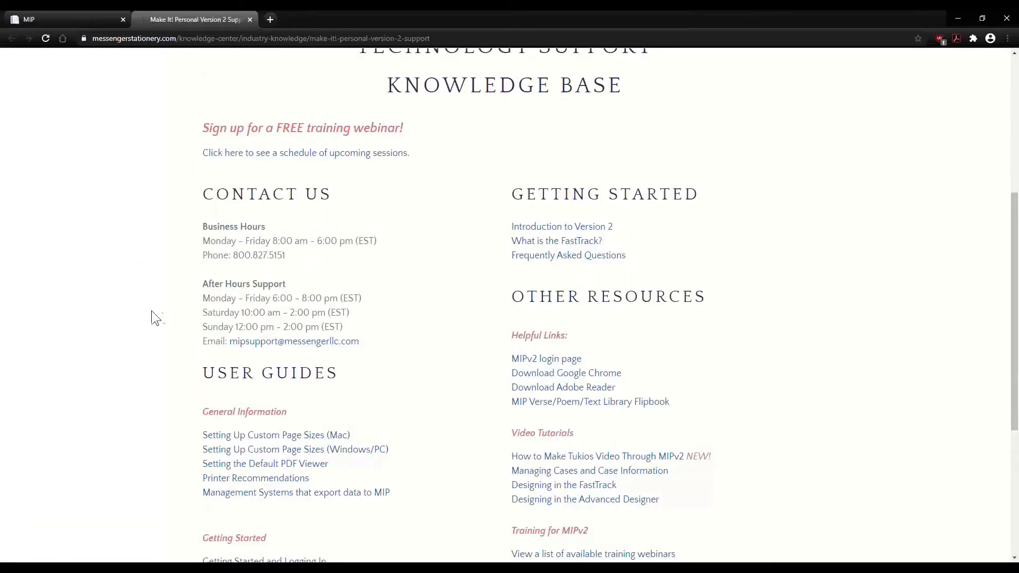
scroll(145, 319, "down", 5)
scroll(144, 318, "up", 2)
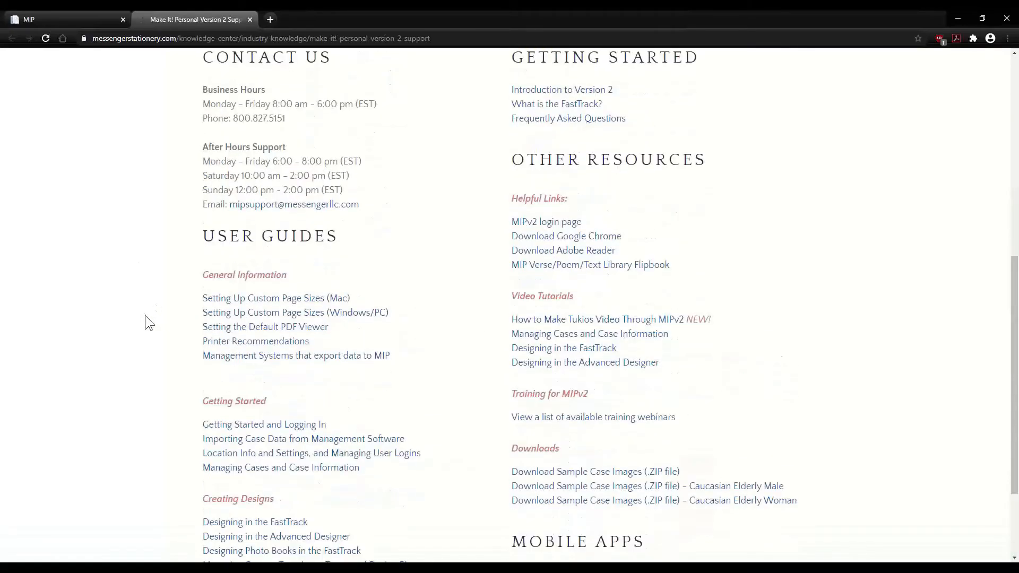
scroll(145, 318, "down", 2)
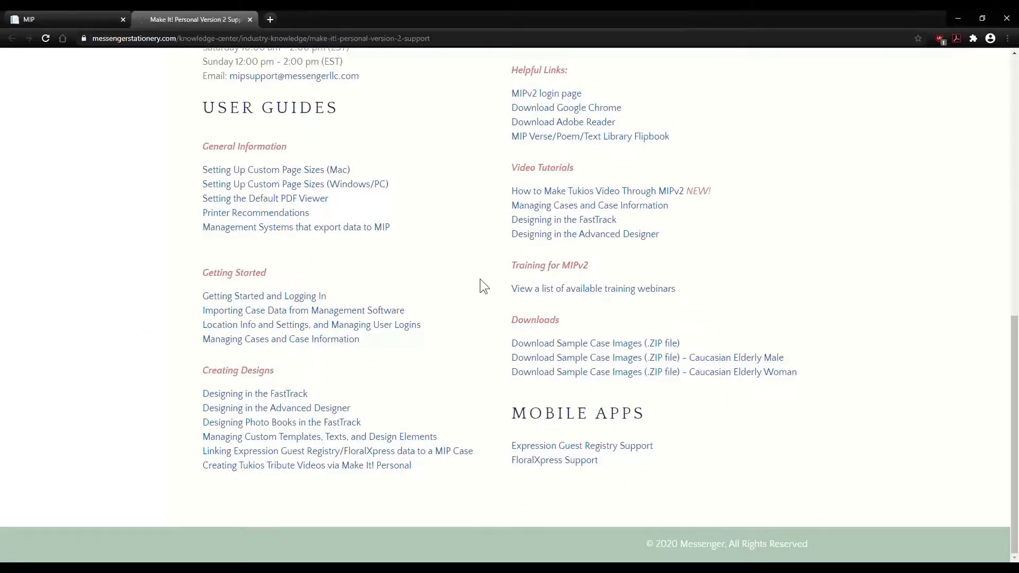
scroll(480, 278, "up", 10)
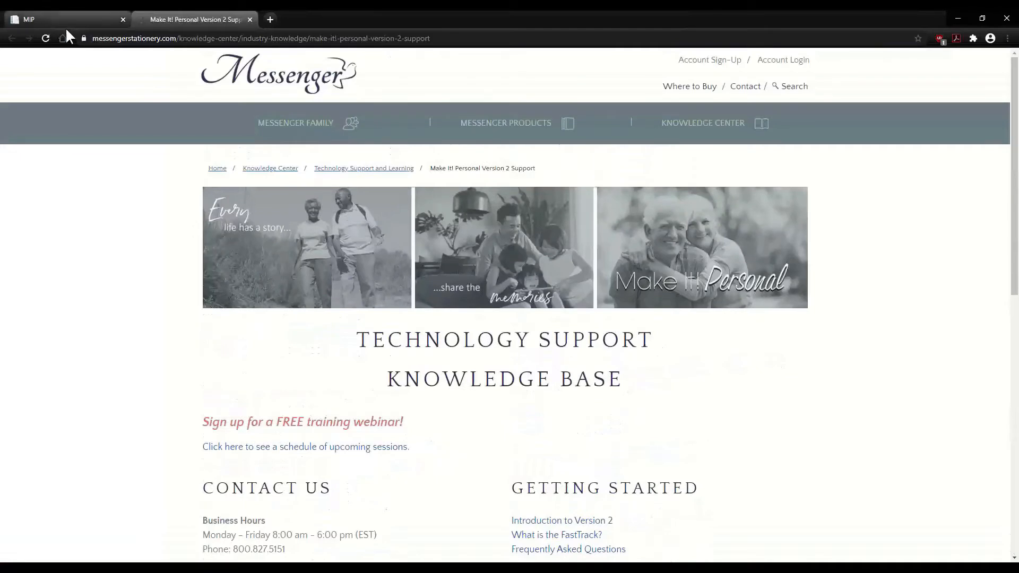
- Return to Make It! Personal and go to Manage Case Information
left_click(80, 20)
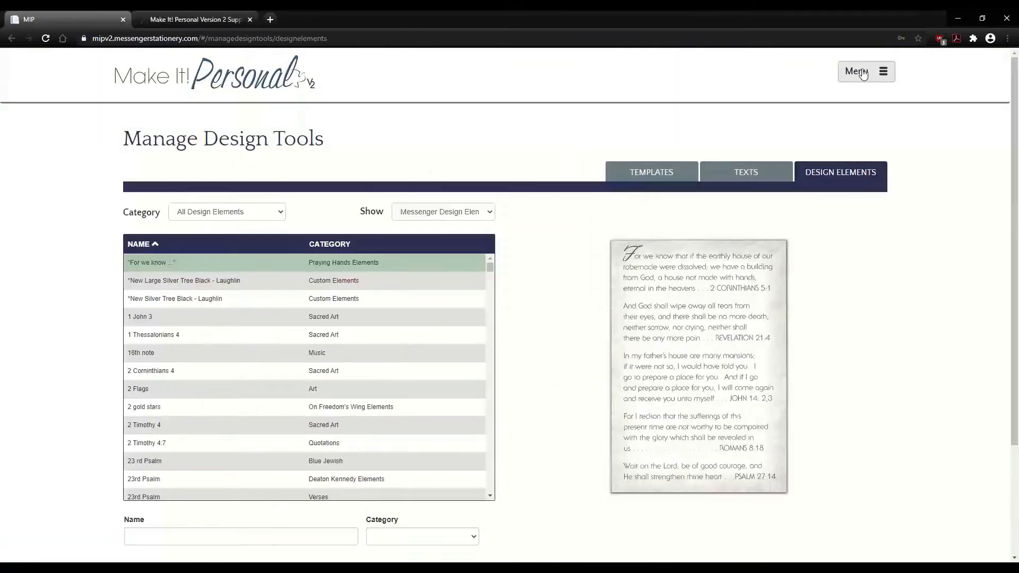
left_click(862, 73)
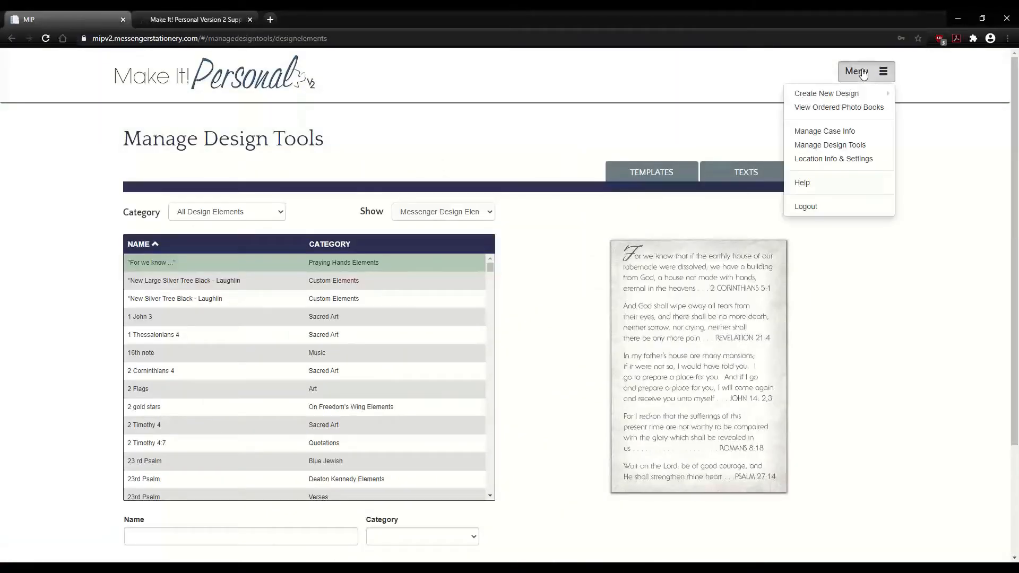
left_click(843, 136)
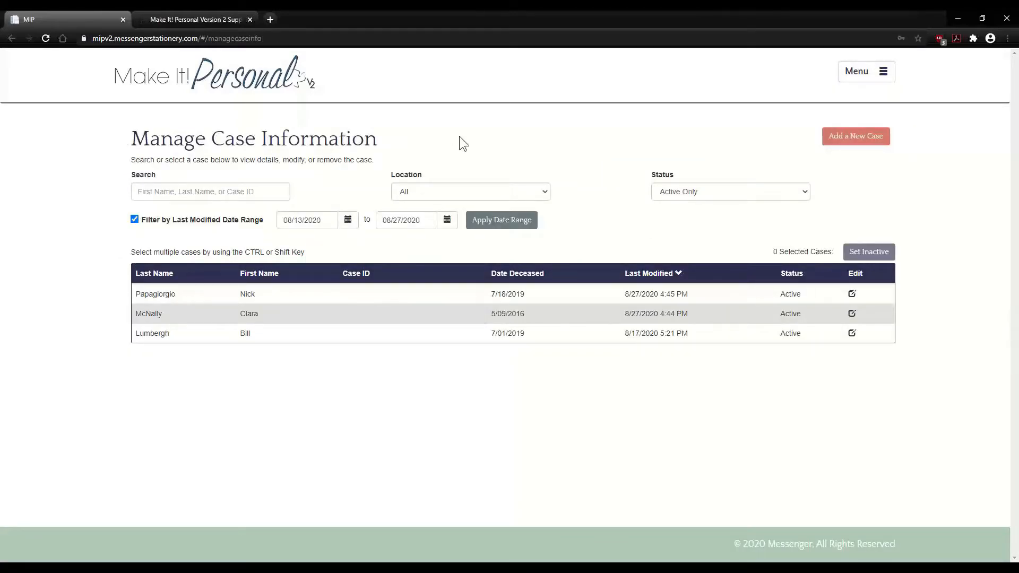
- Check the location and status filters, leaving status at Active Only
left_click(190, 190)
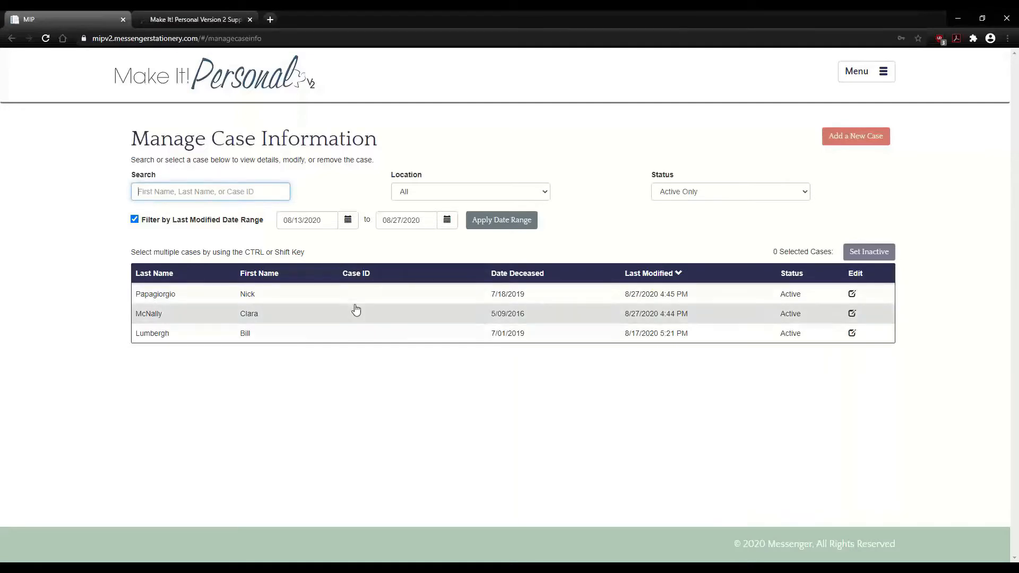
left_click(471, 192)
left_click(494, 188)
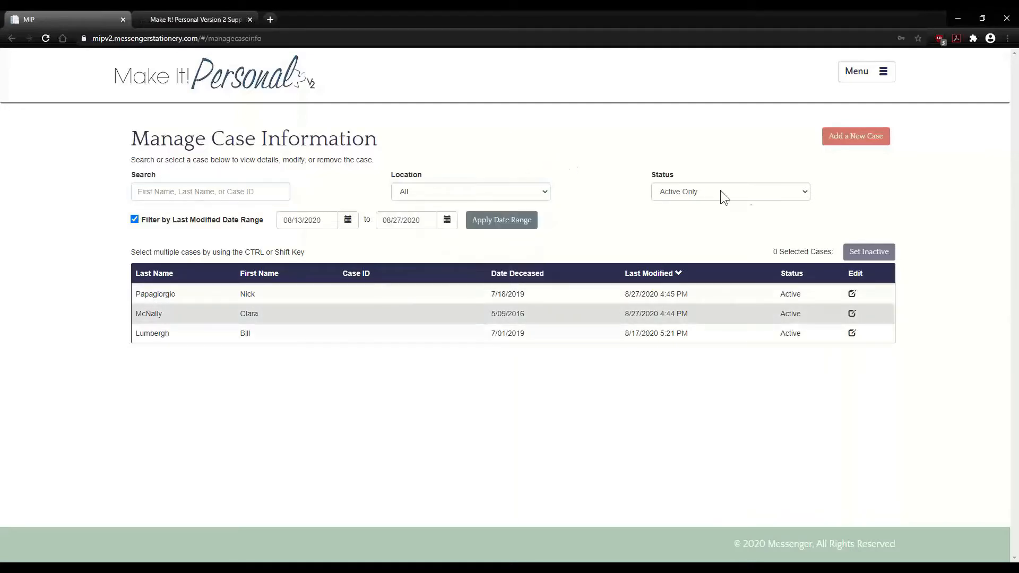
left_click(751, 192)
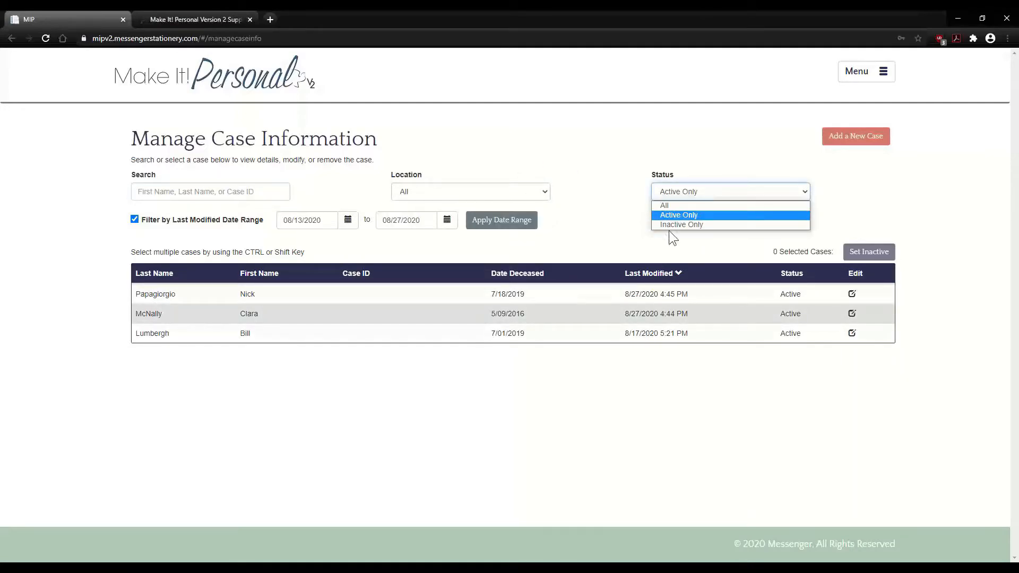
left_click(600, 224)
left_click(737, 192)
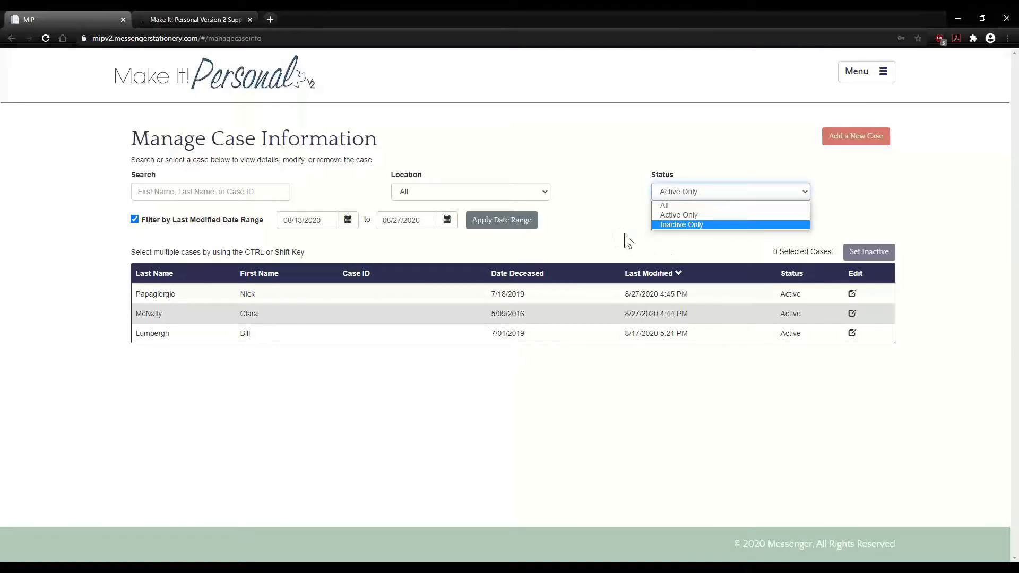
left_click(850, 218)
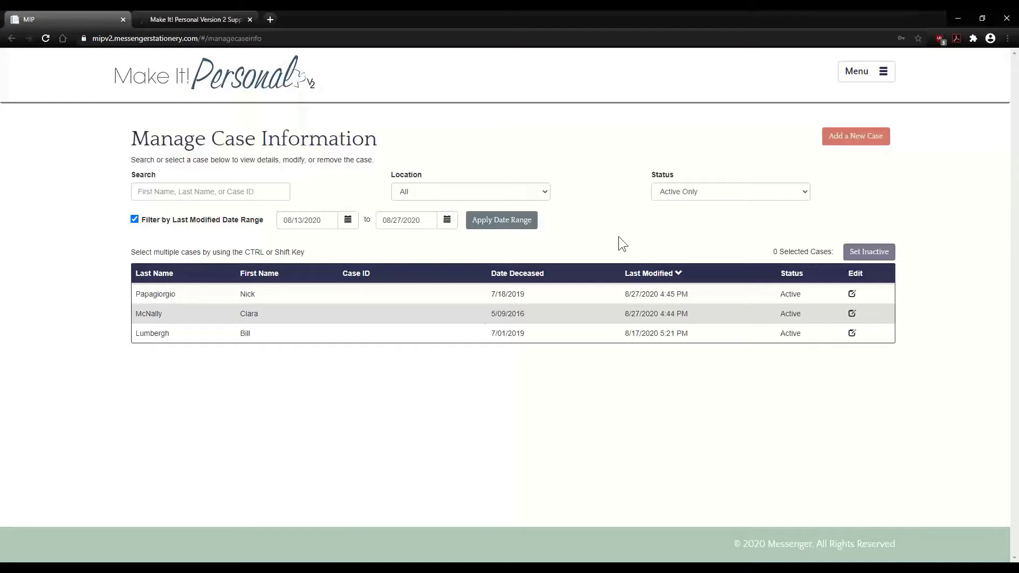
- Re-enable the last-modified filter and apply the 08/13/2020–08/27/2020 date range
left_click(134, 220)
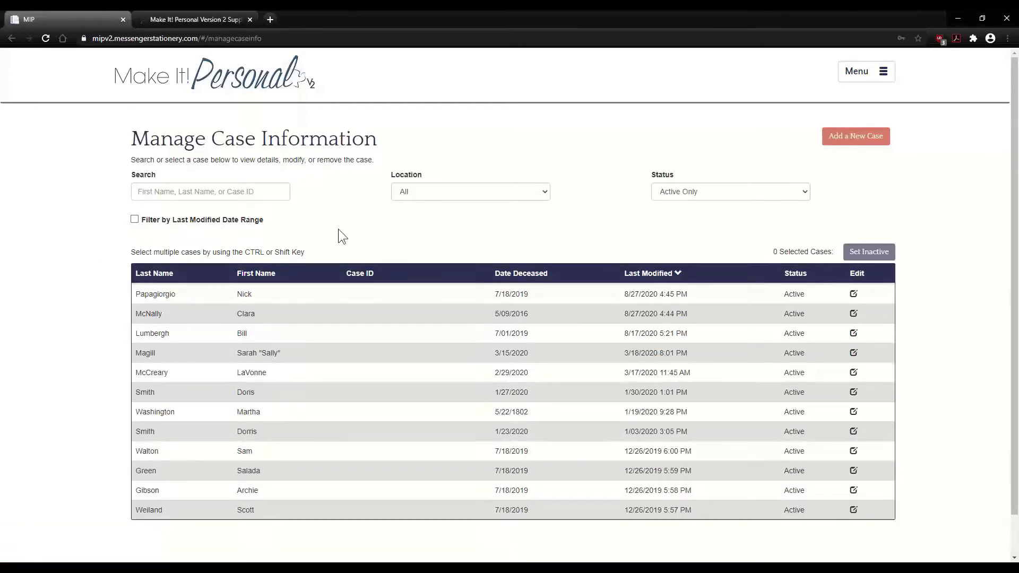
scroll(339, 231, "down", 1)
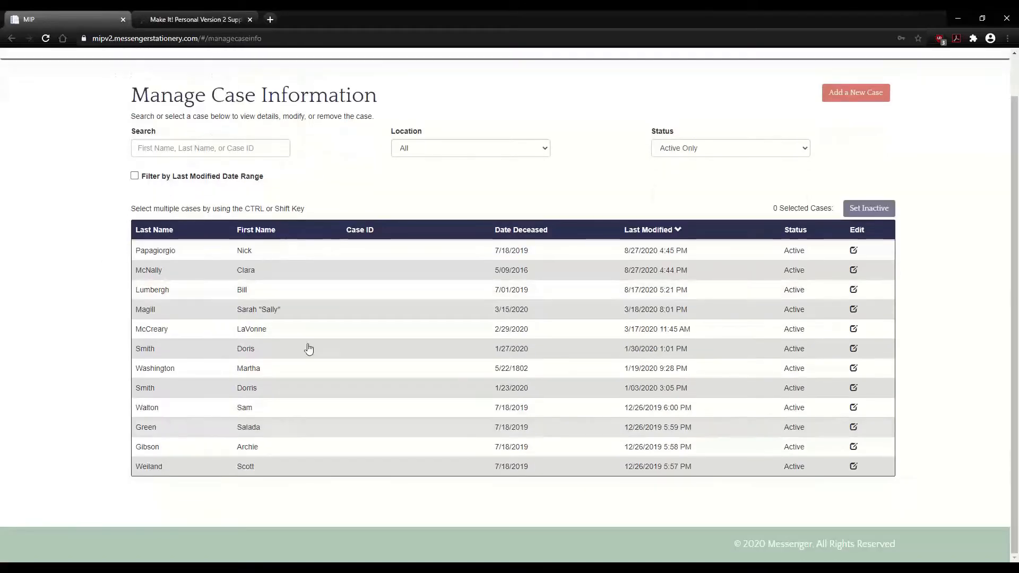
left_click(134, 176)
left_click(489, 178)
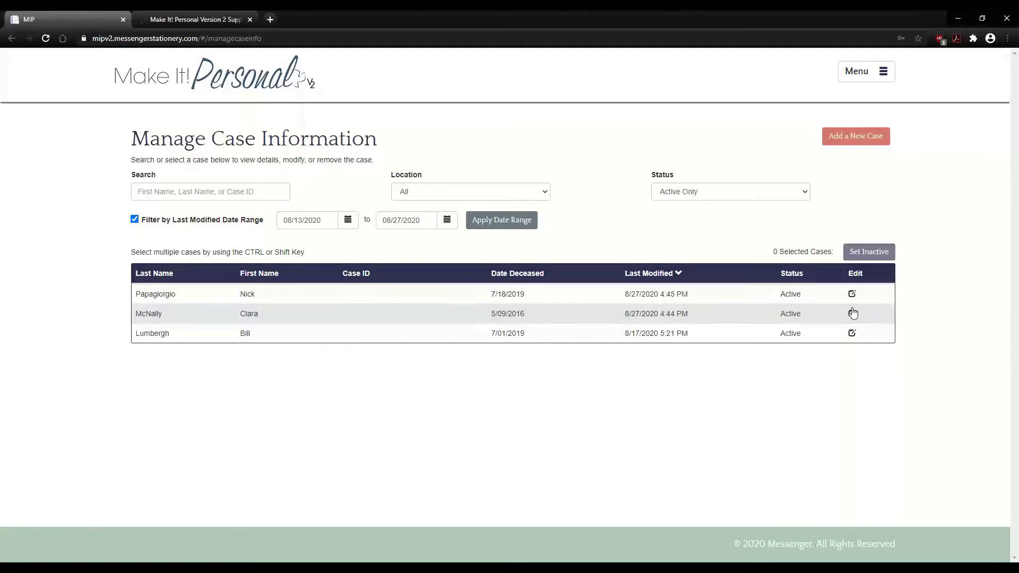
- Open the second case (modified 8/27/2020) for editing and review its basic info and obituary
left_click(401, 317)
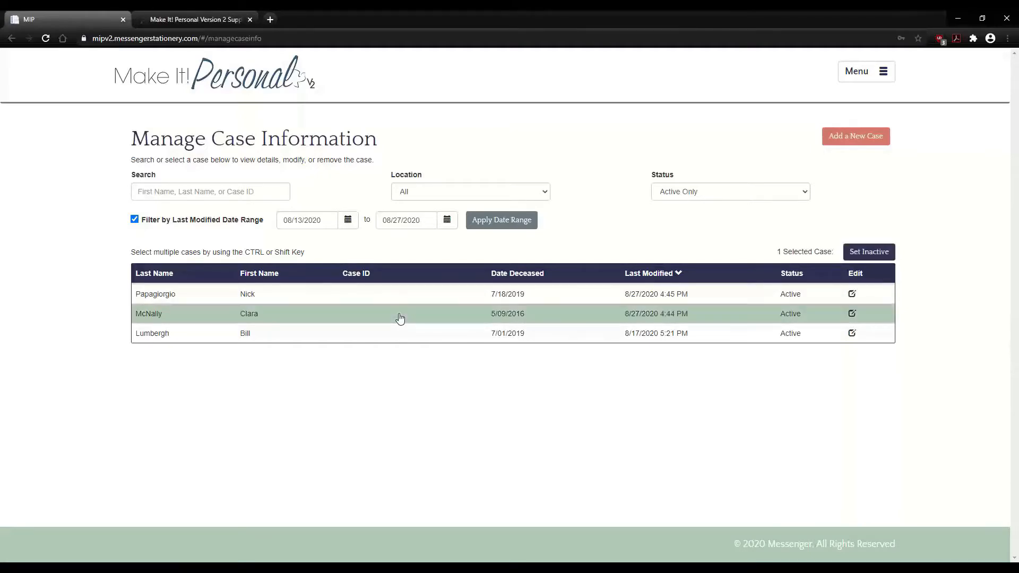
double_click(400, 318)
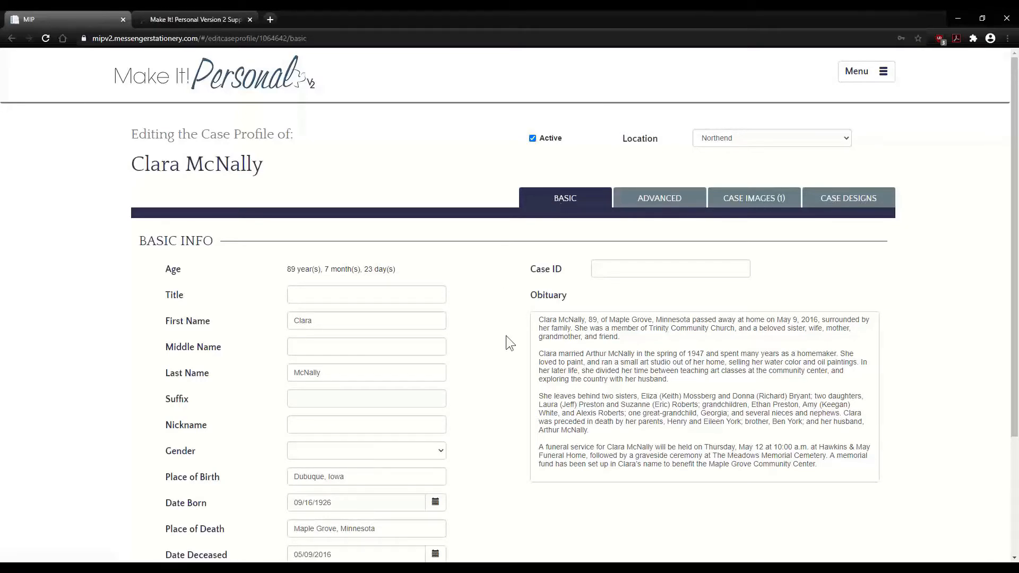
scroll(505, 335, "down", 2)
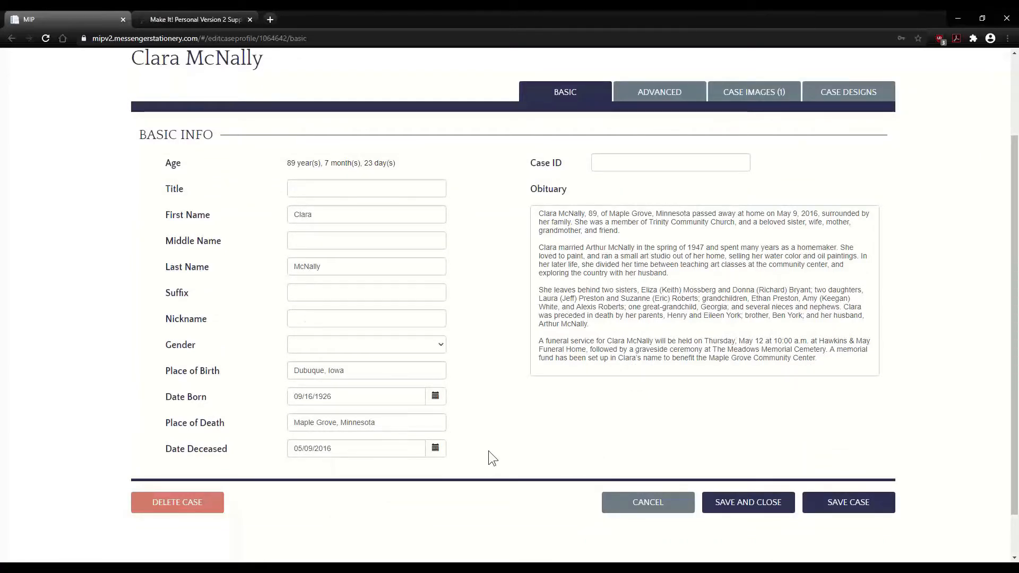
scroll(488, 450, "up", 1)
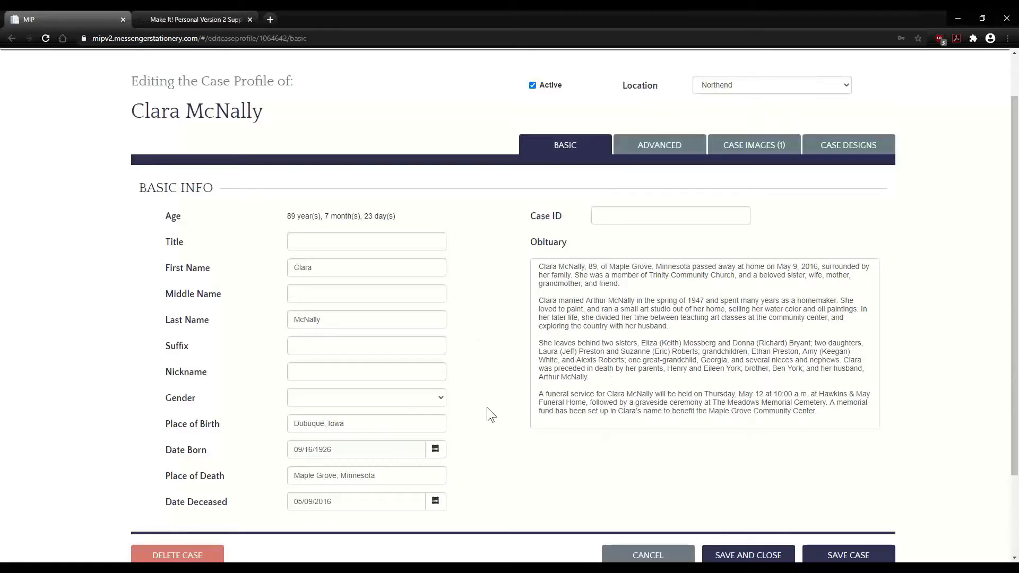
scroll(487, 408, "down", 2)
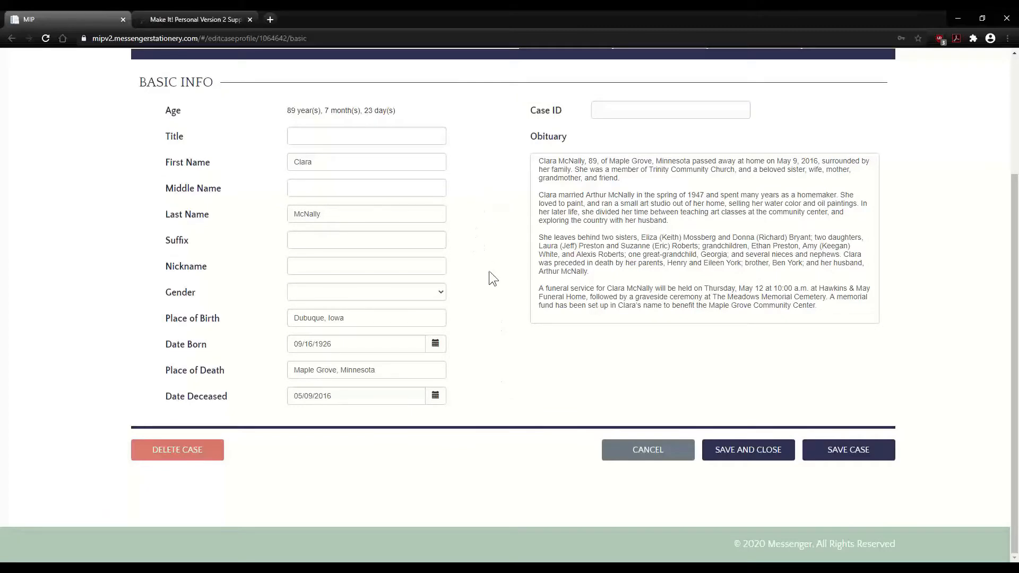
scroll(489, 272, "up", 3)
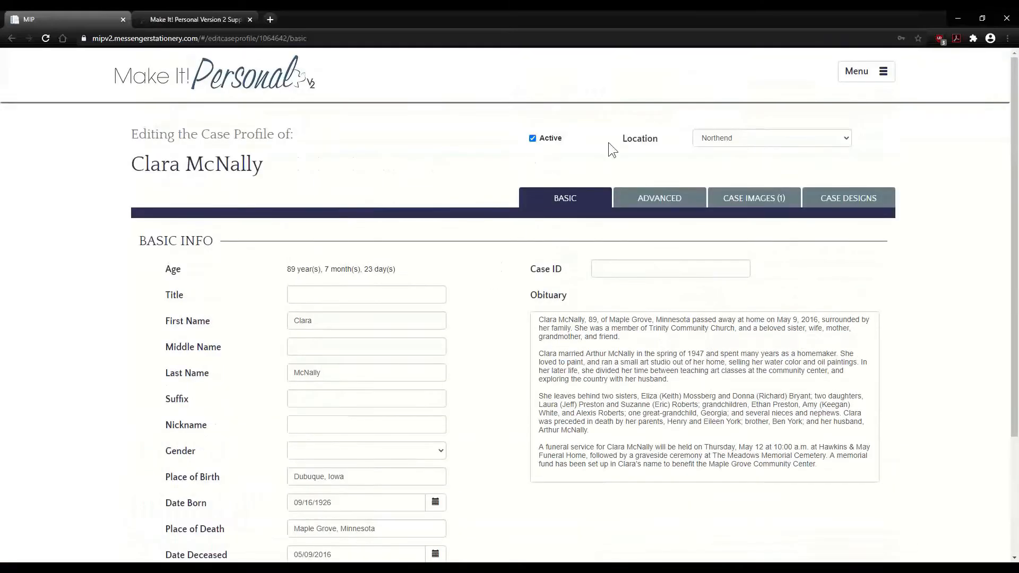
scroll(459, 239, "down", 3)
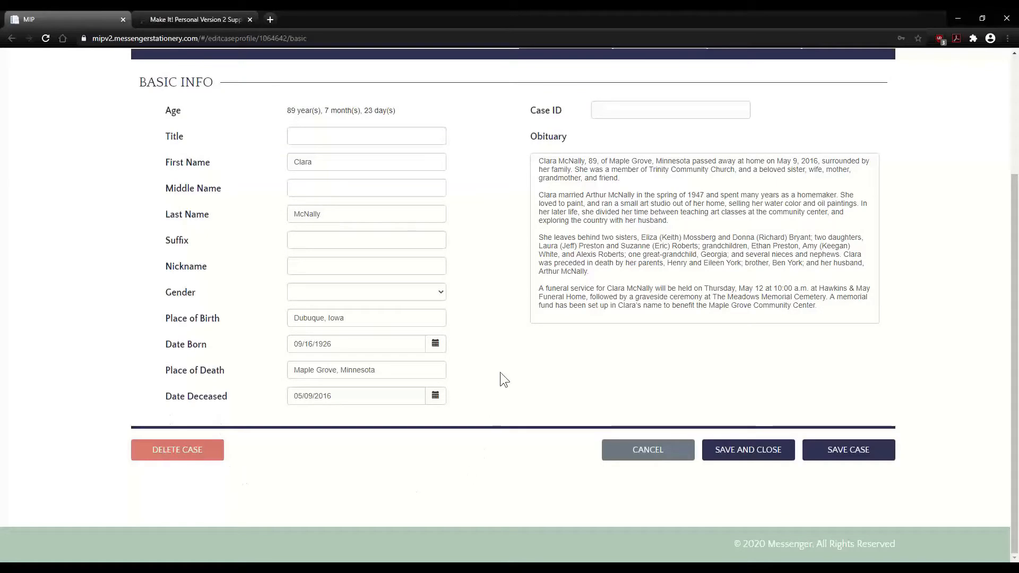
scroll(497, 373, "up", 3)
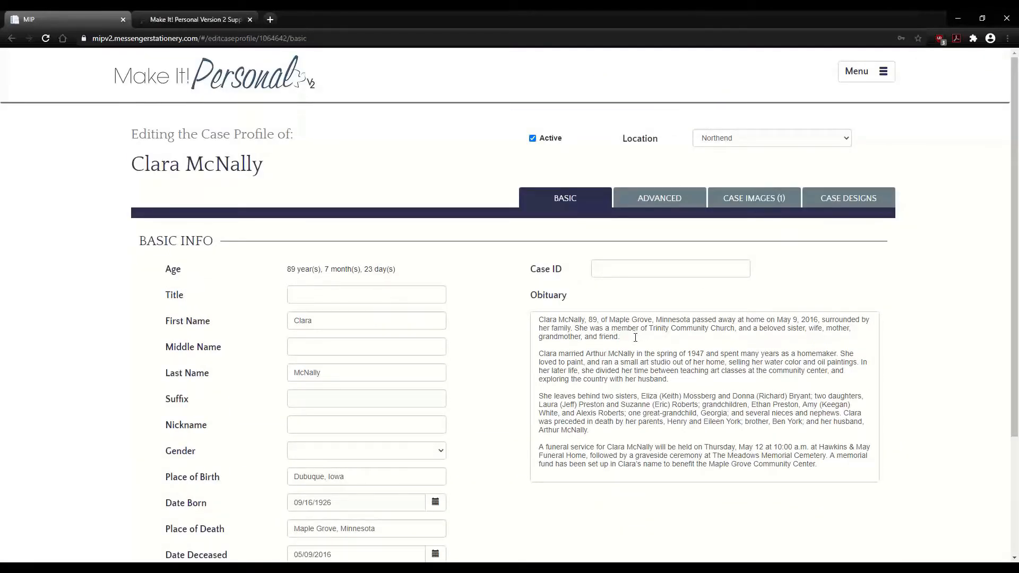
left_click(638, 337)
left_click(637, 336)
right_click(634, 338)
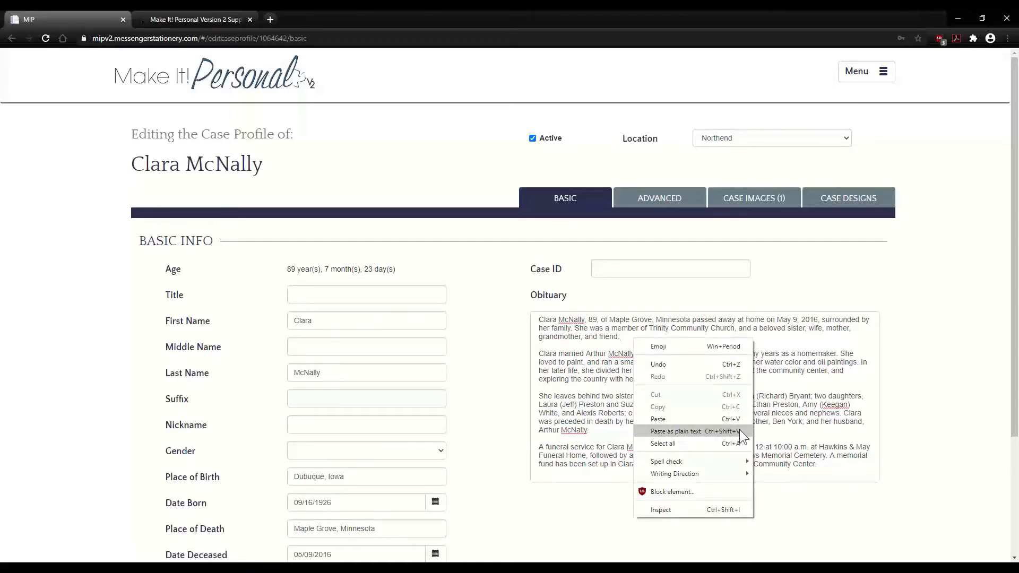
left_click(686, 289)
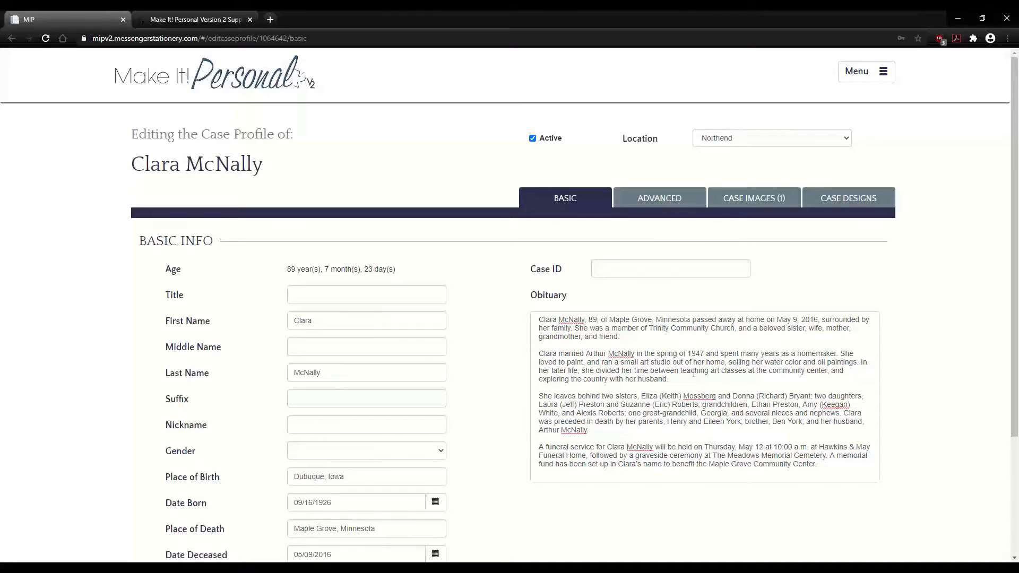
scroll(502, 338, "down", 3)
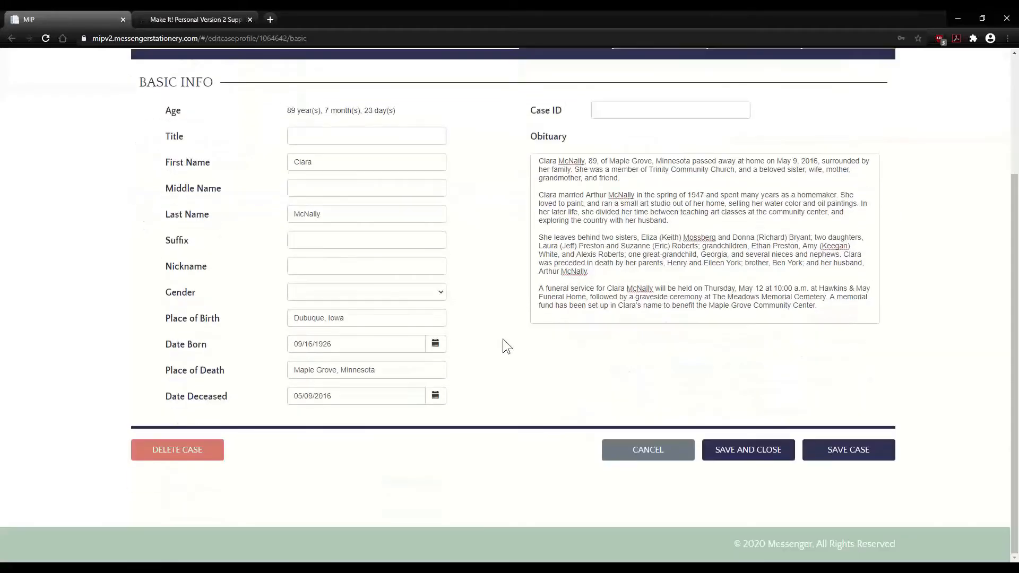
scroll(502, 339, "up", 1)
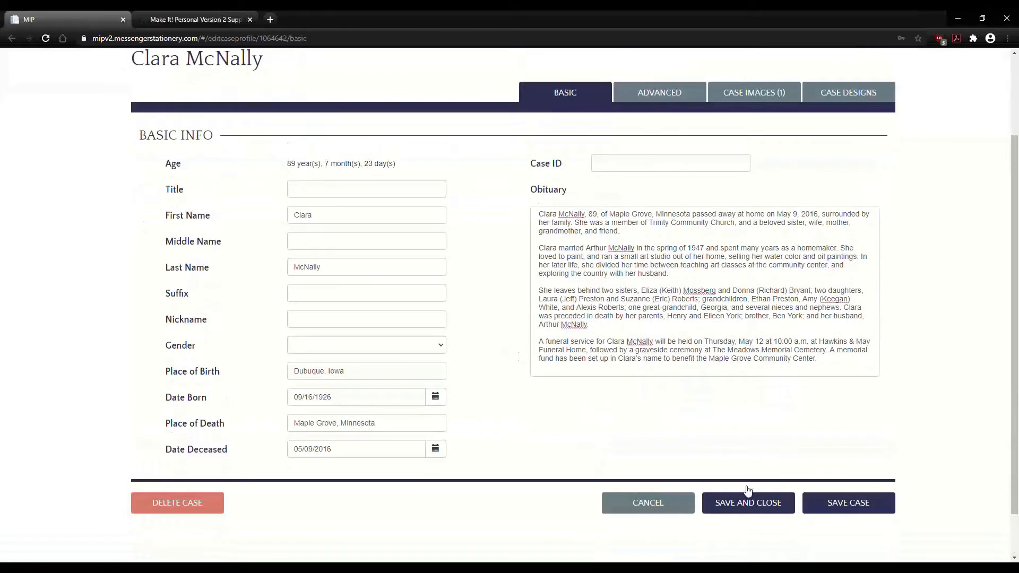
scroll(552, 384, "up", 2)
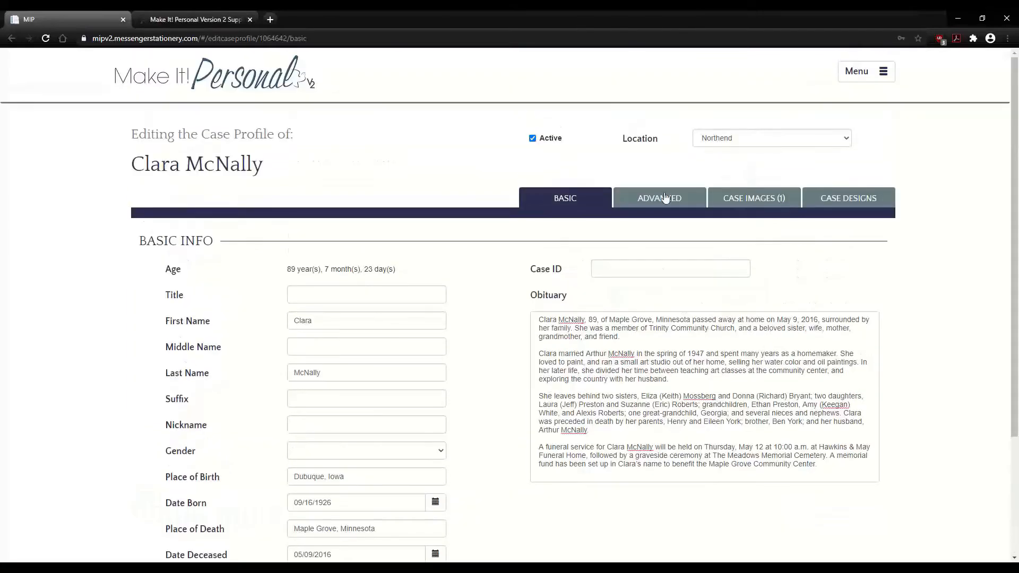
- Switch to the advanced case details and show all family members
left_click(659, 198)
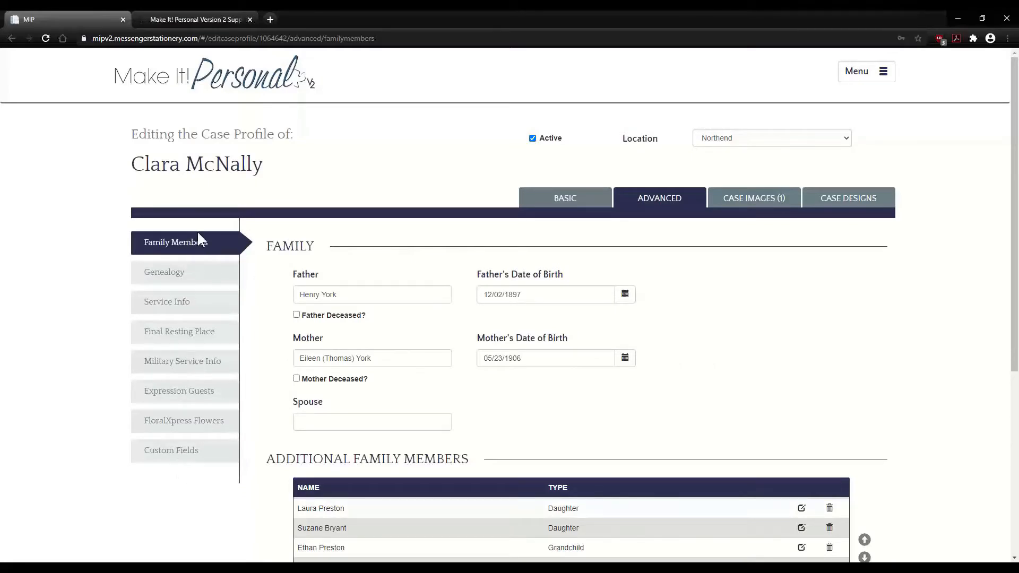
scroll(273, 278, "down", 1)
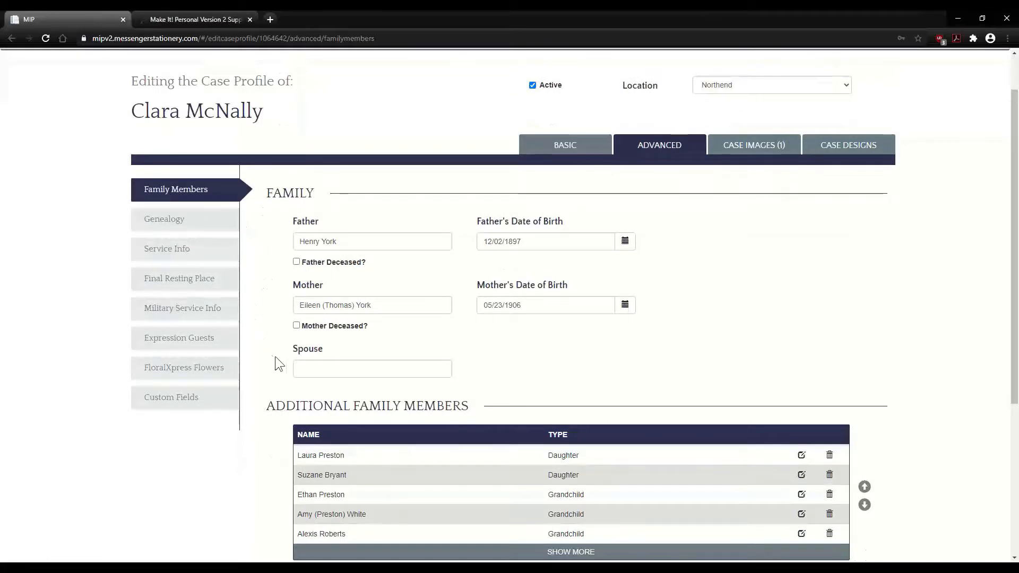
scroll(268, 353, "down", 3)
scroll(268, 353, "down", 1)
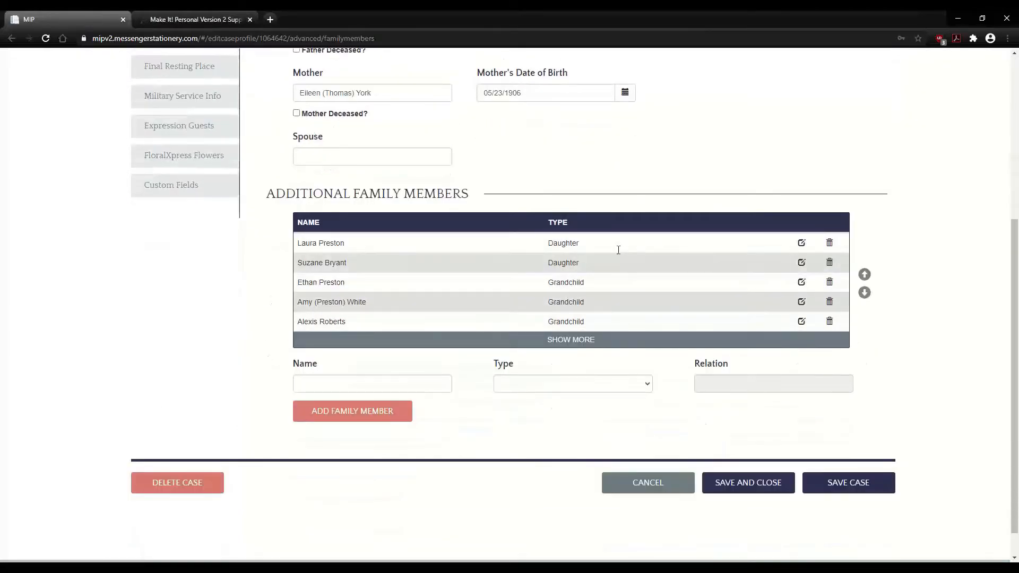
left_click(573, 342)
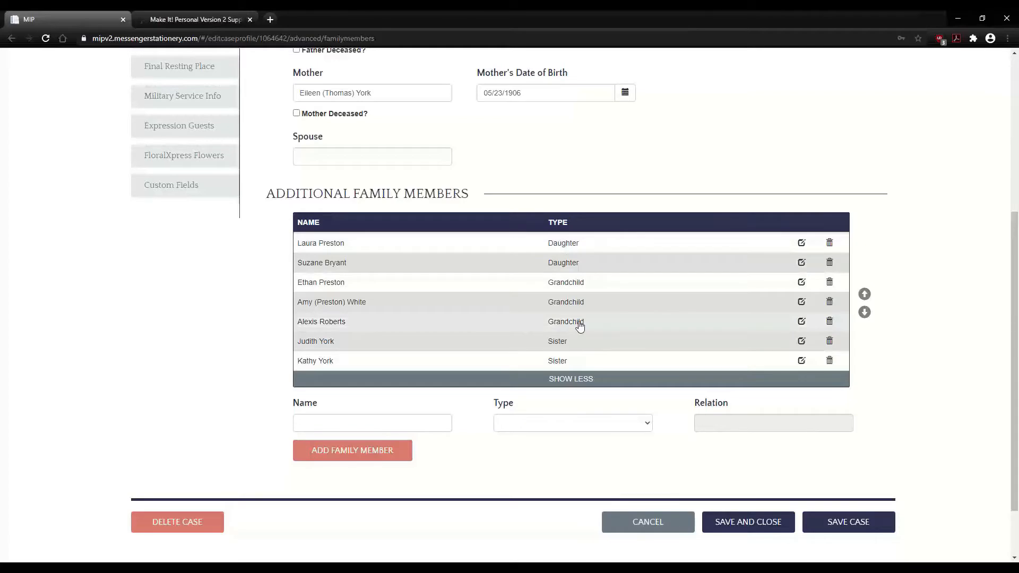
- Move the first Daughter entry down to fifth place in the family list
left_click(658, 250)
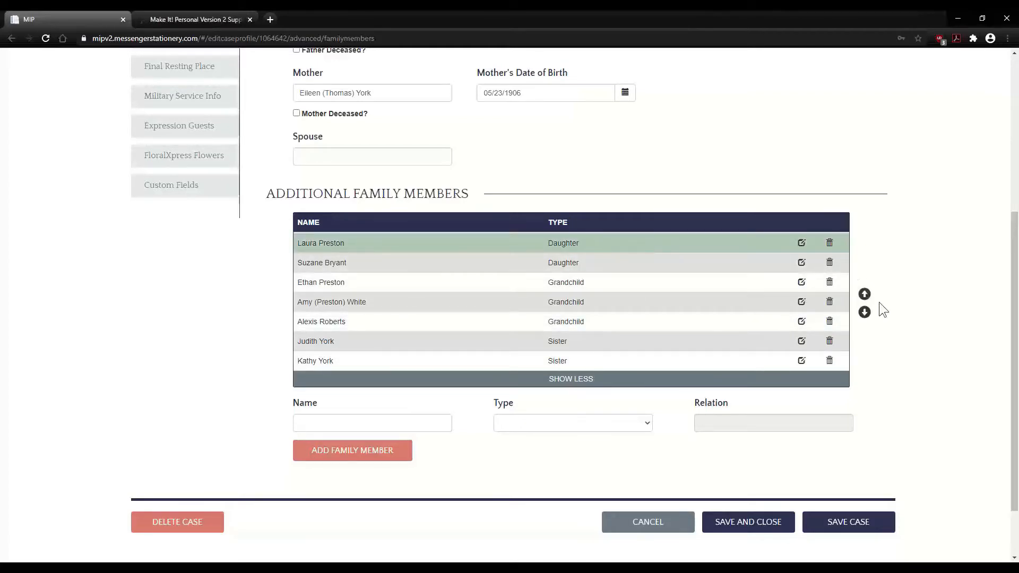
left_click(864, 313)
left_click(865, 313)
left_click(864, 312)
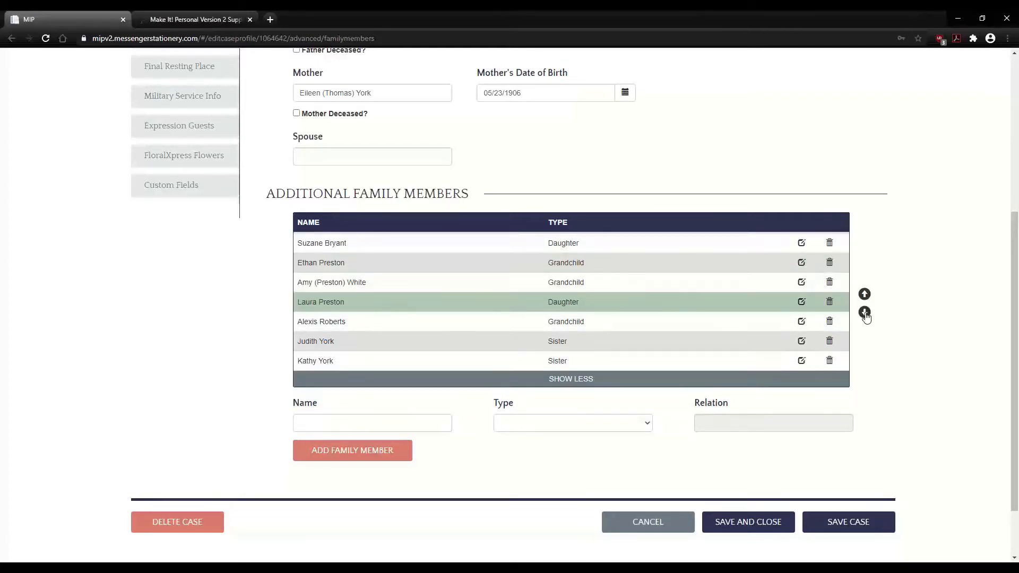
left_click(864, 313)
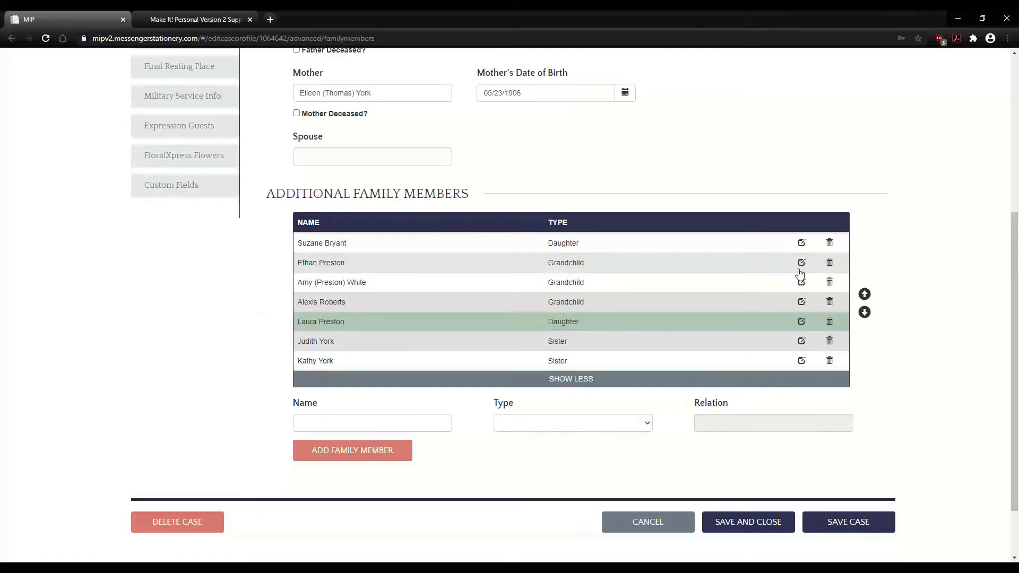
- Delete the first Daughter family member and confirm the removal
left_click(801, 243)
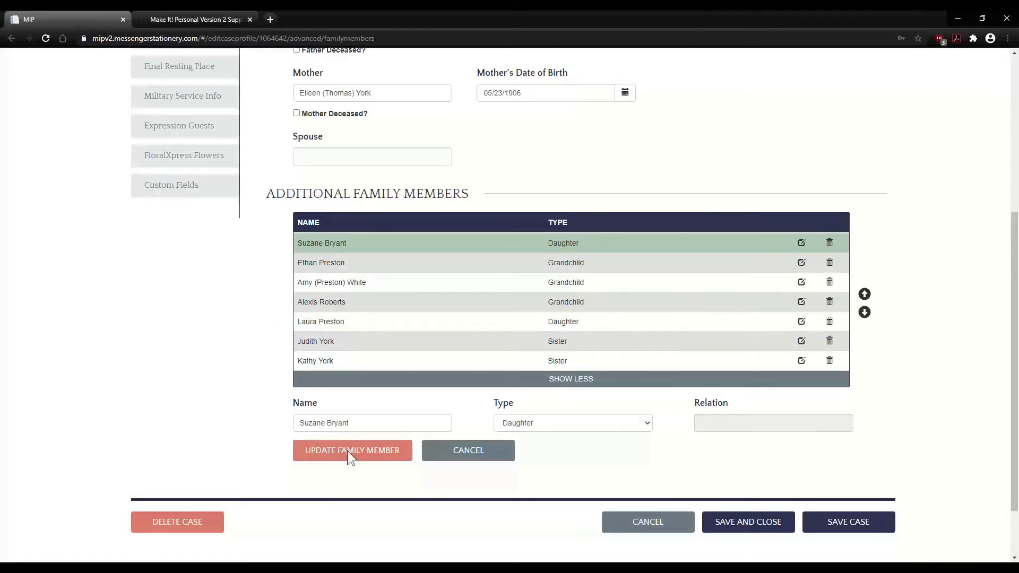
left_click(571, 423)
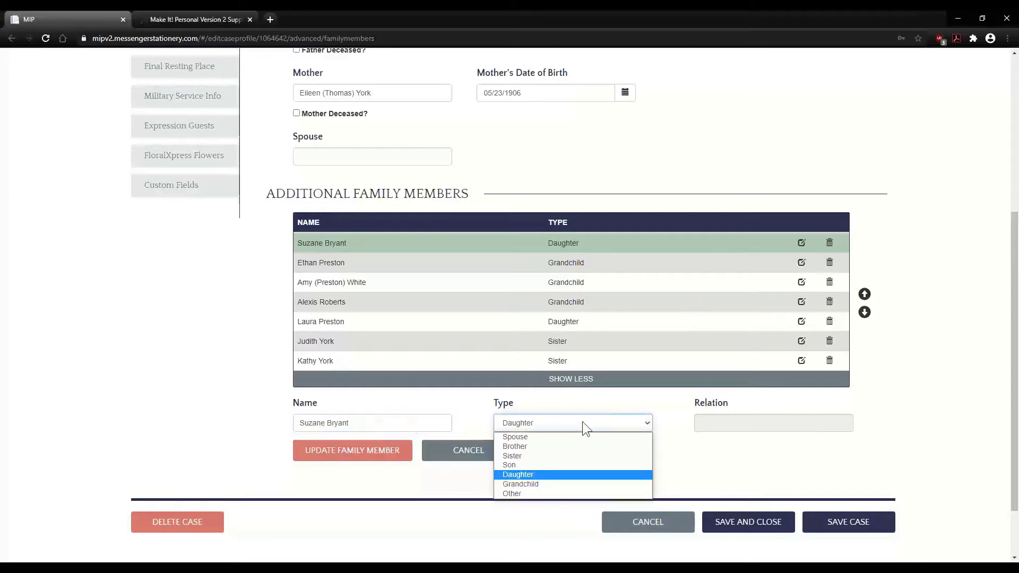
left_click(582, 422)
left_click(829, 243)
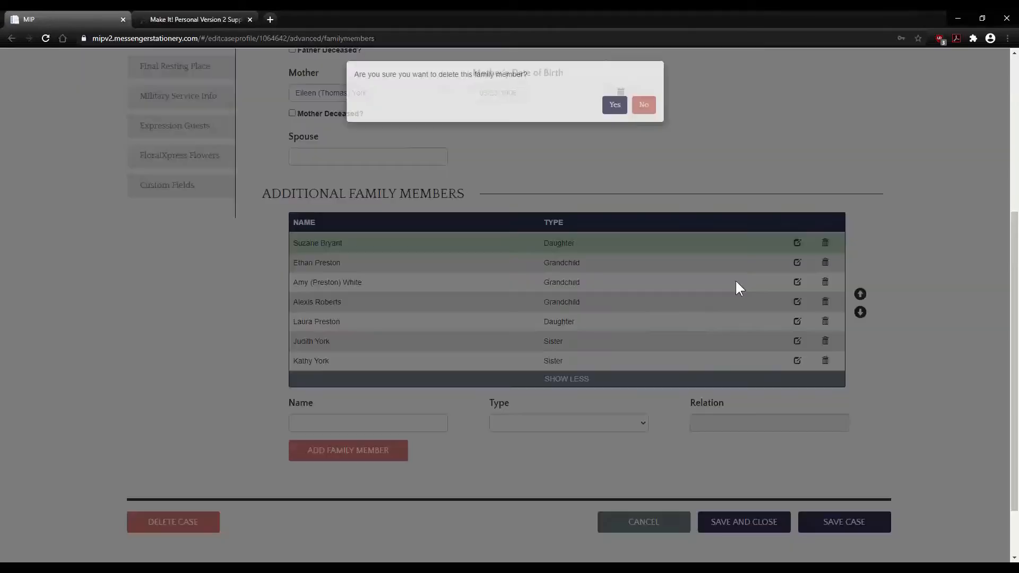
left_click(616, 123)
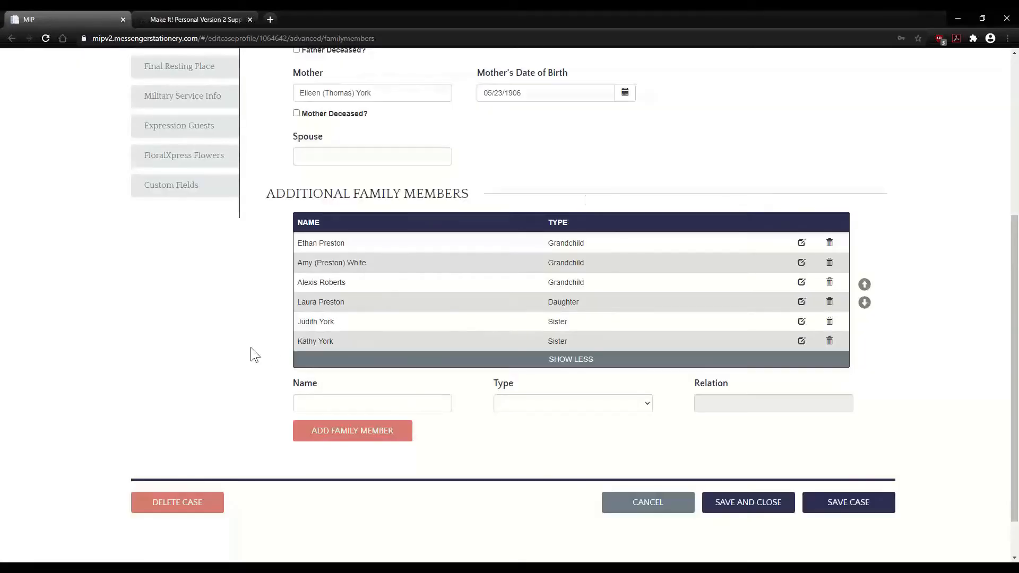
- Add family member 'test' with type Brother
left_click(332, 405)
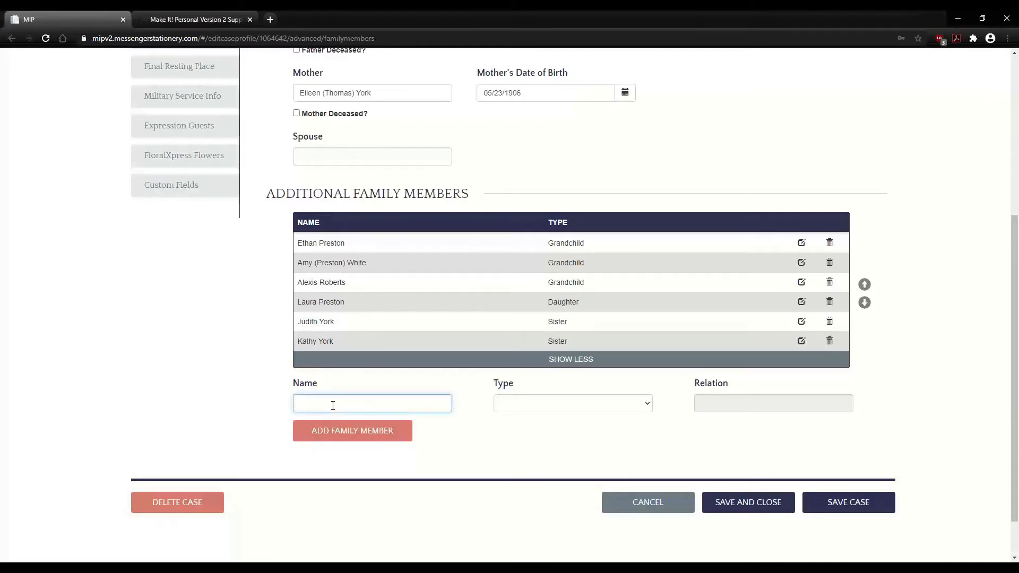
type("test")
key("Tab")
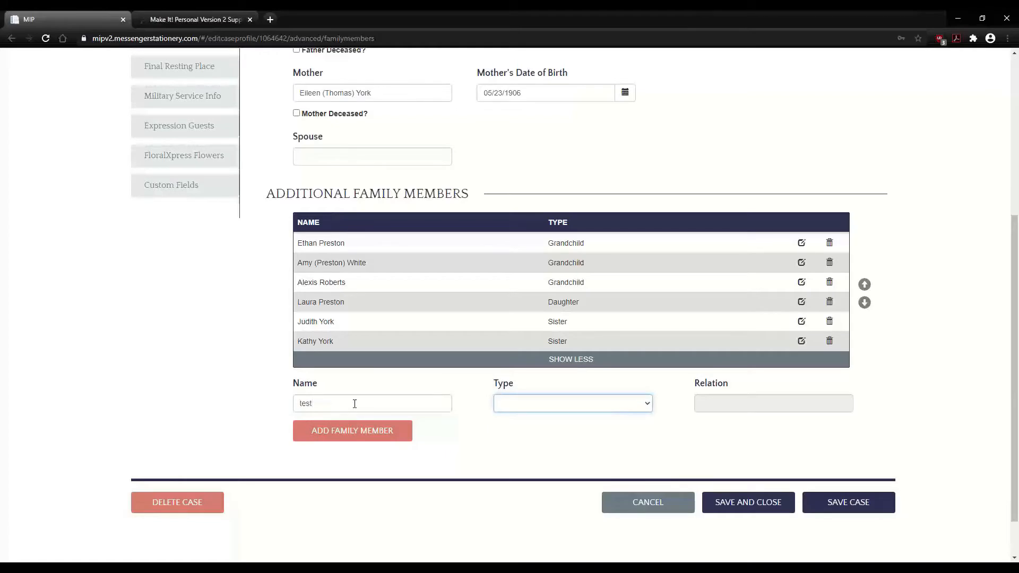
left_click(531, 402)
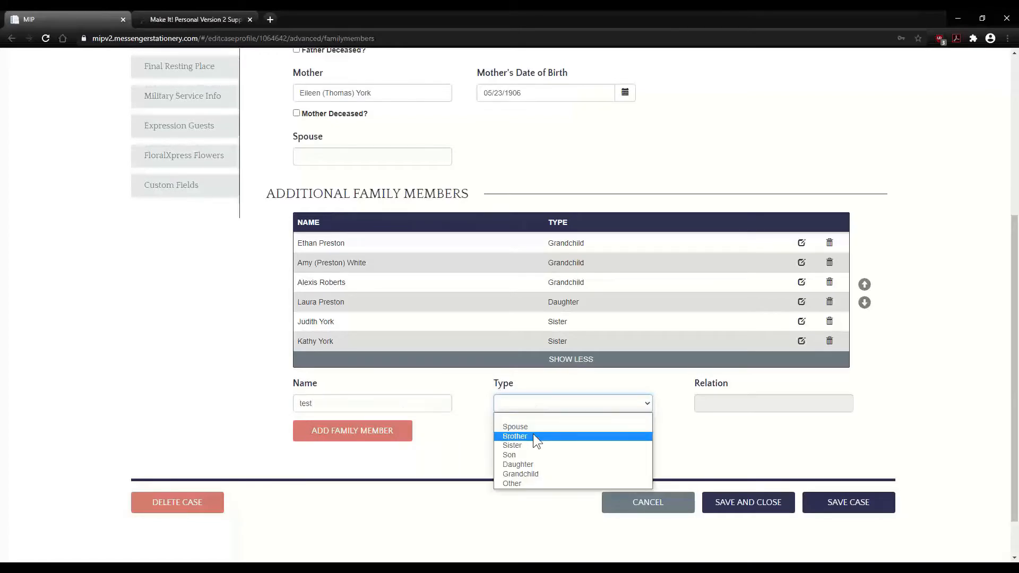
left_click(532, 434)
left_click(383, 431)
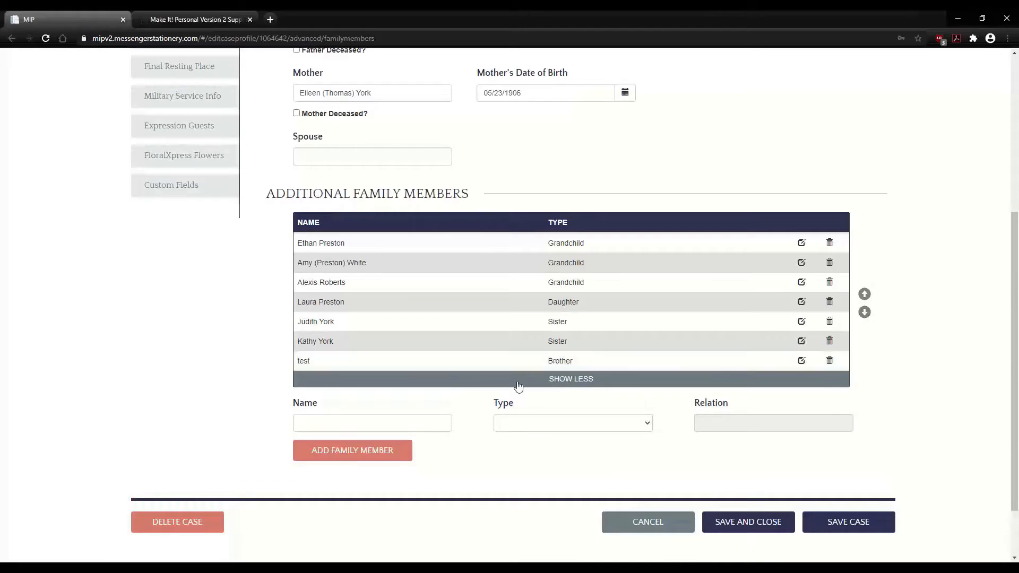
- Add 'test grandson' as type Other with relation Grandson, and save the case
left_click(357, 421)
type("teset")
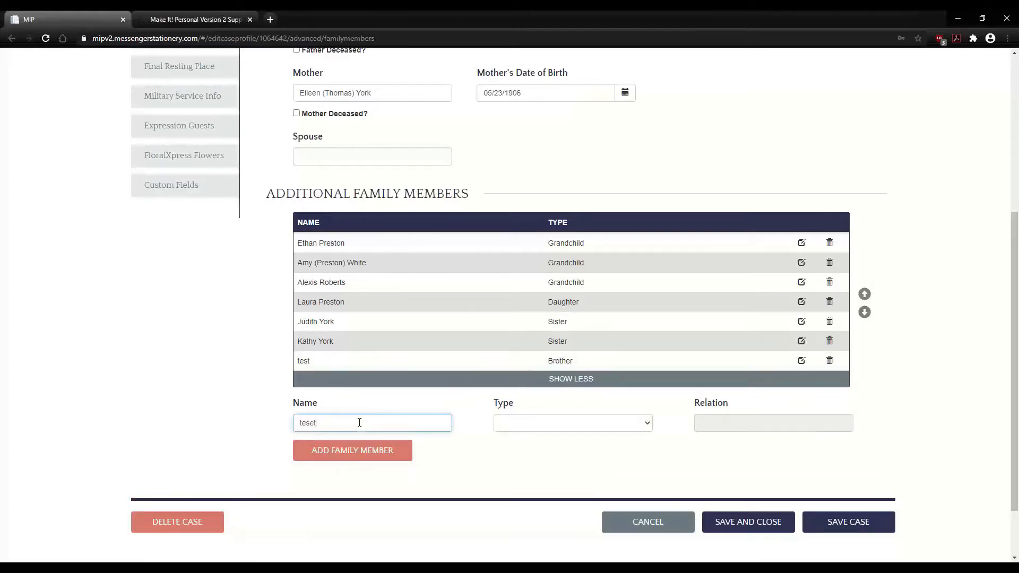
key("BackSpace")
key("BackSpace")
type("t grandson")
left_click(533, 423)
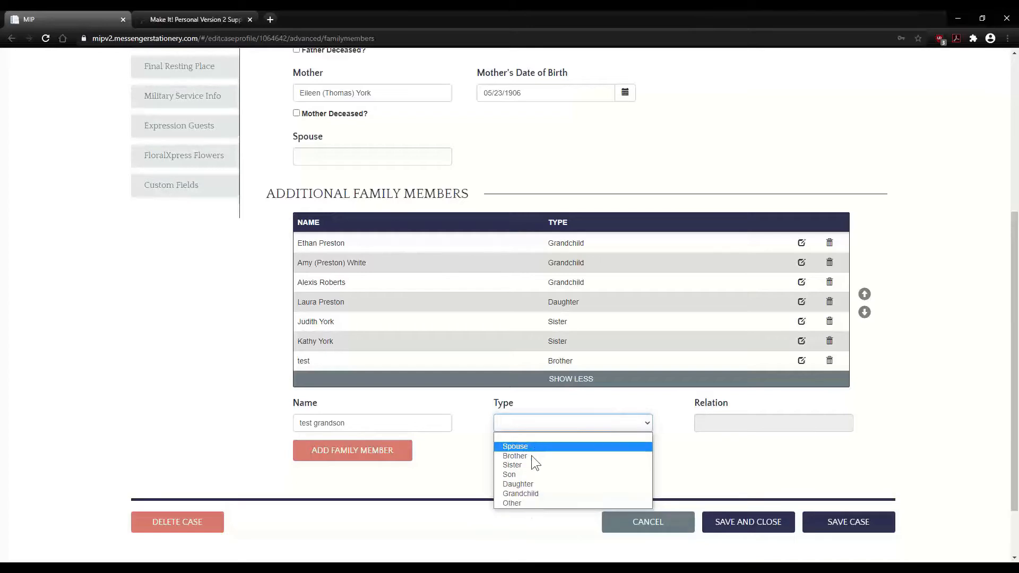
left_click(527, 502)
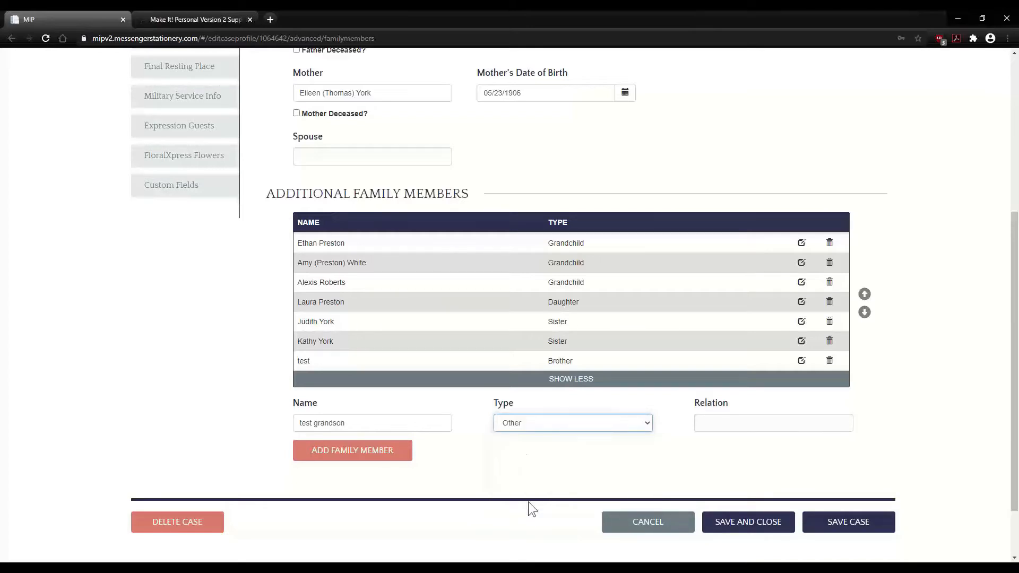
left_click(733, 431)
type("Gran")
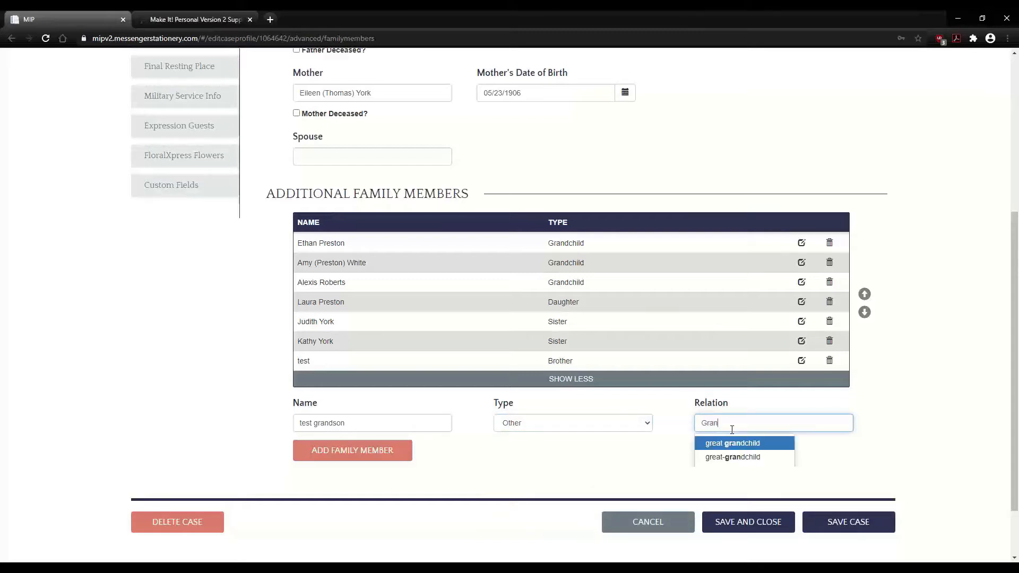
type("dson")
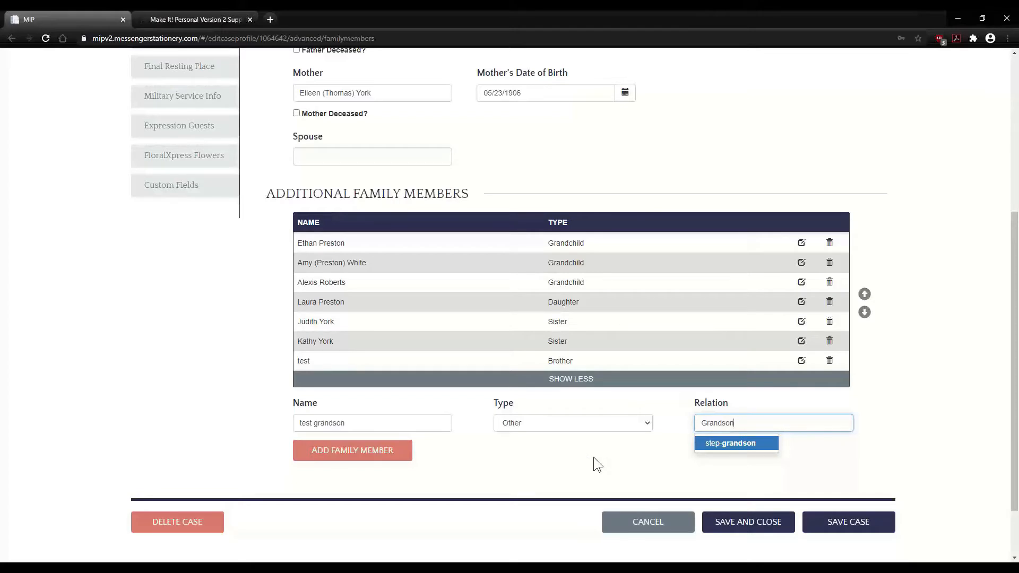
left_click(386, 454)
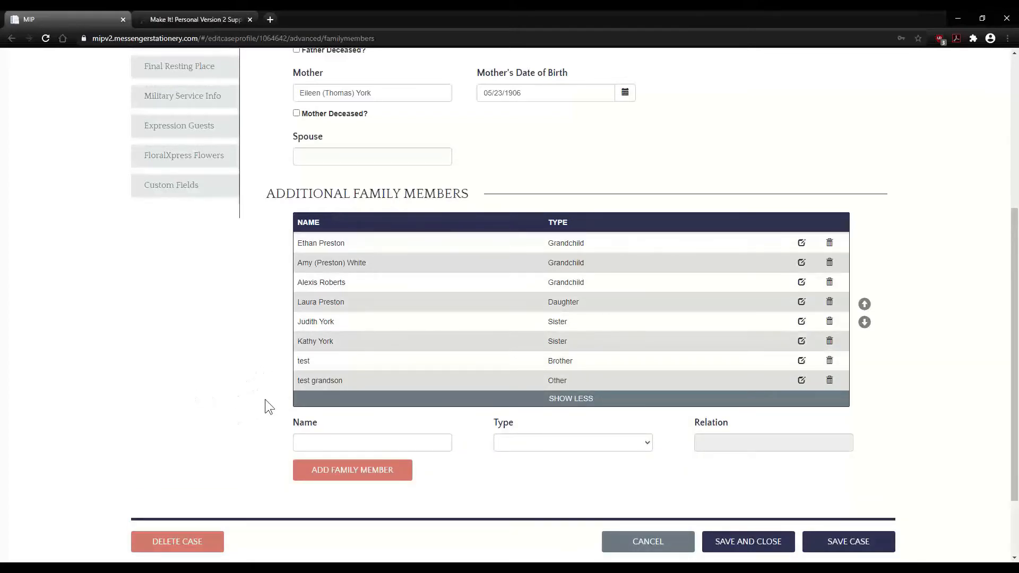
left_click(843, 540)
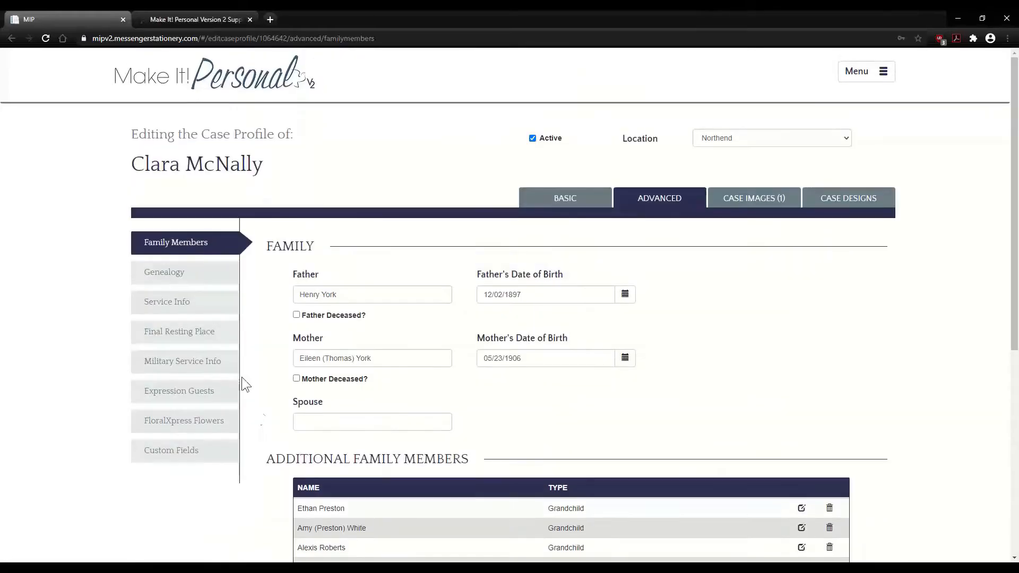
- Open Genealogy, then Service Info showing the Hawkins & May Funeral Home service on 05/12/2016
left_click(177, 274)
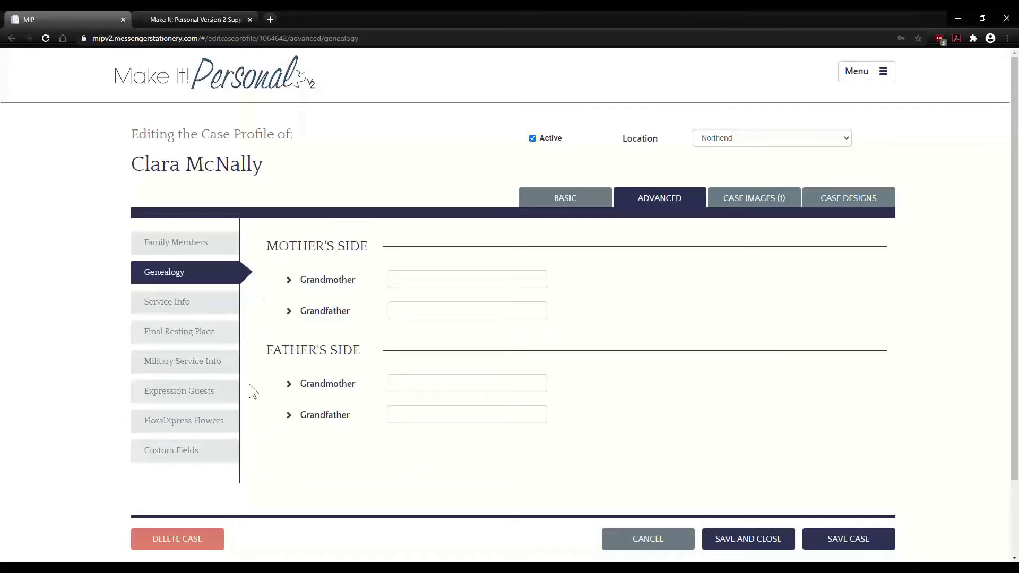
left_click(174, 307)
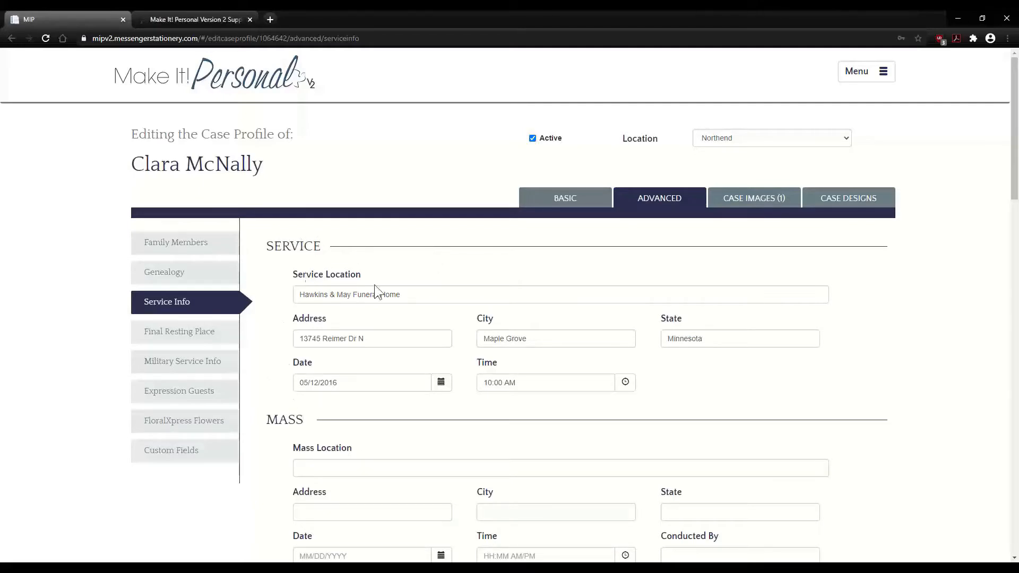
- Scroll Service Info down to the Service Participants and Music Selections lists
scroll(259, 385, "down", 3)
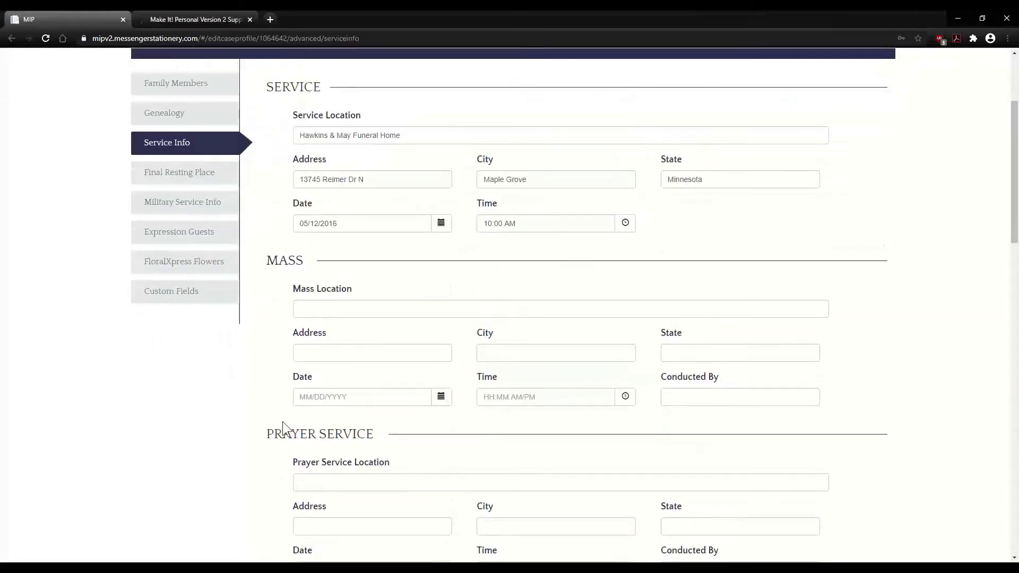
scroll(282, 419, "down", 5)
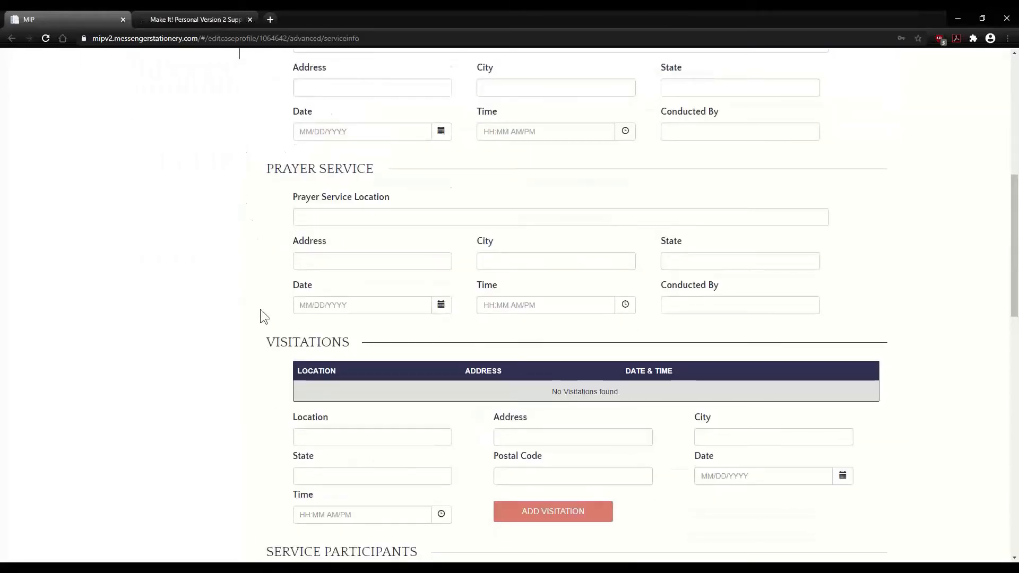
scroll(260, 311, "down", 2)
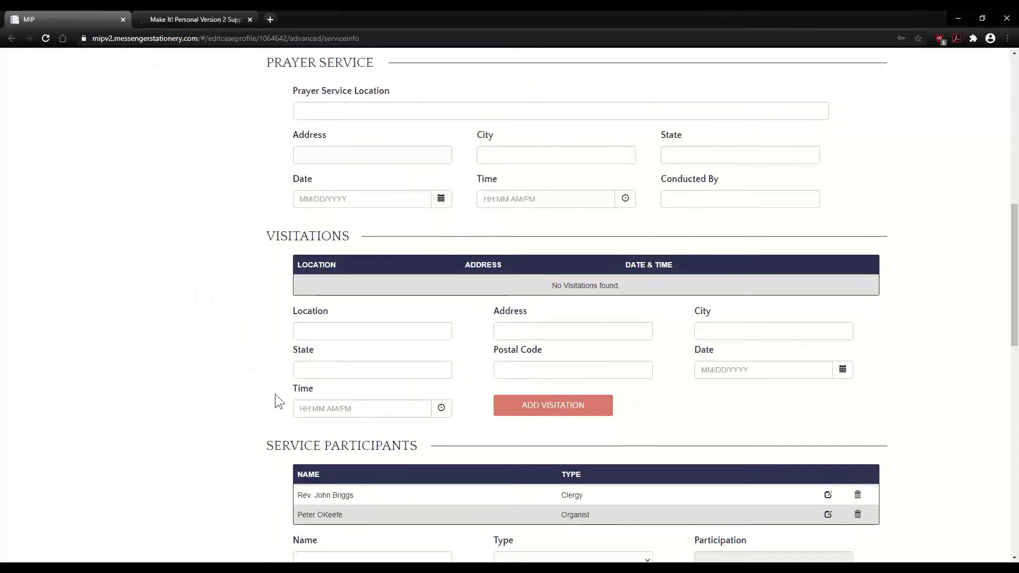
scroll(234, 390, "down", 4)
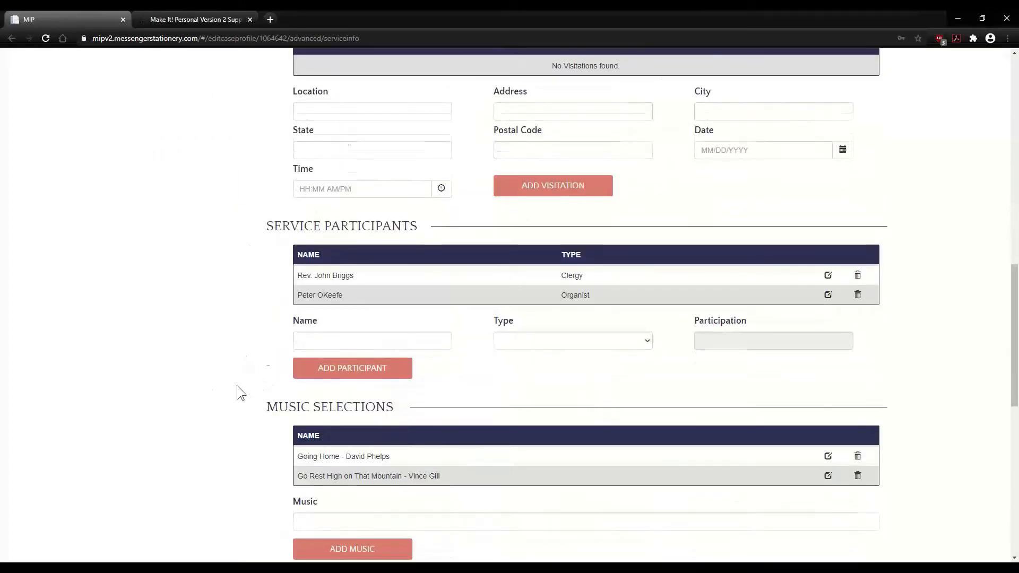
scroll(237, 387, "down", 1)
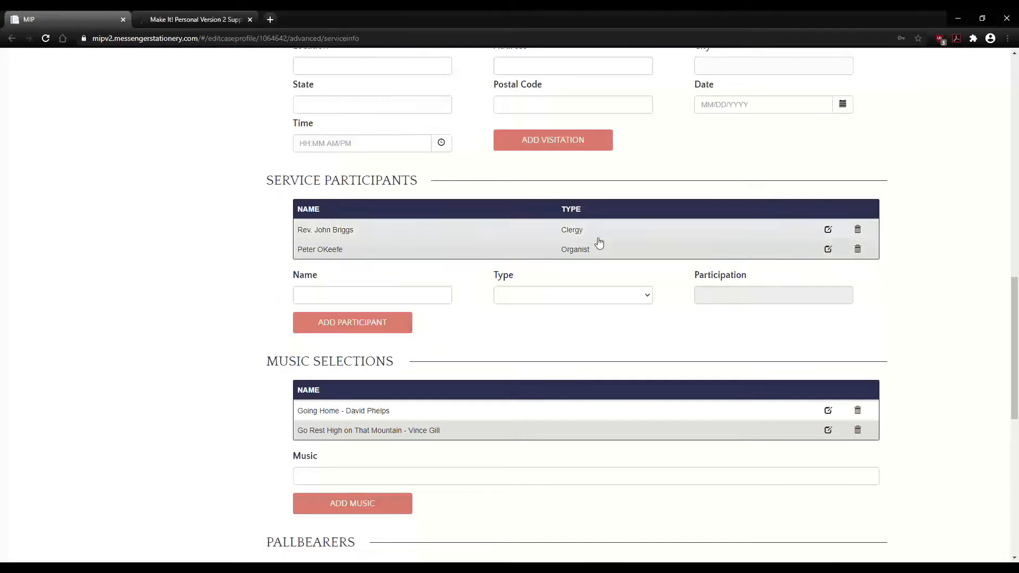
- Delete the Organist from the service participants and confirm
left_click(828, 231)
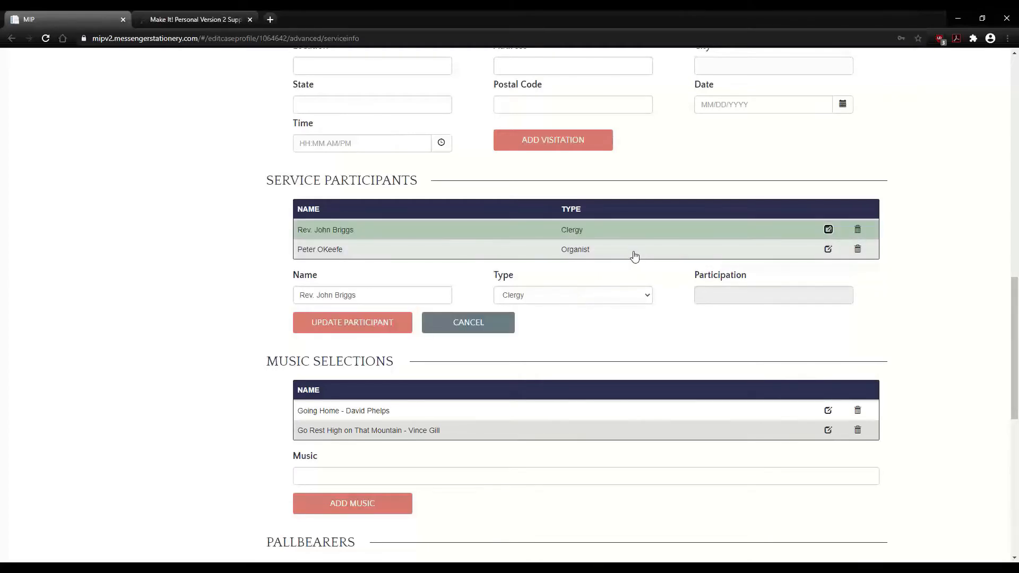
left_click(857, 249)
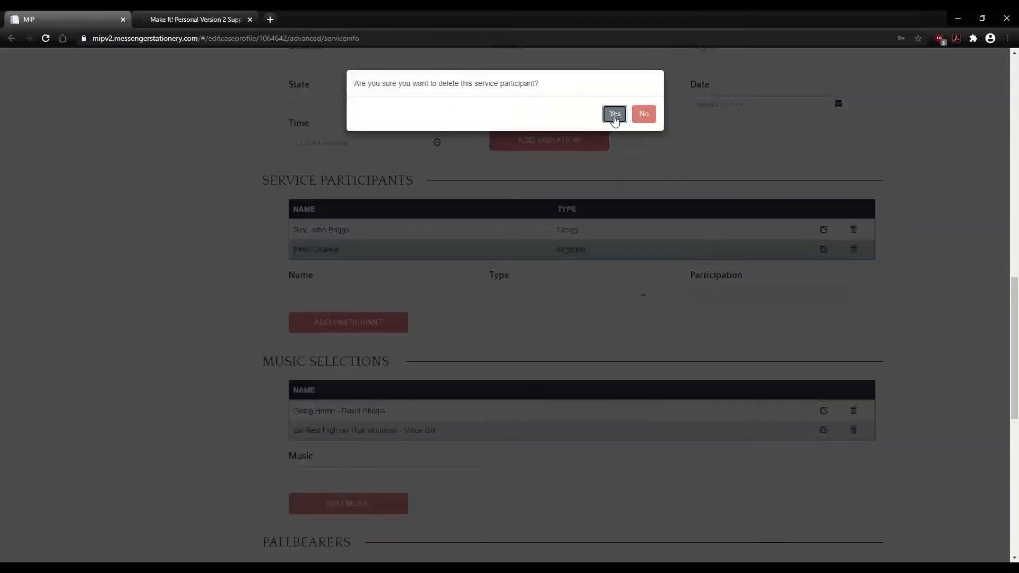
left_click(614, 112)
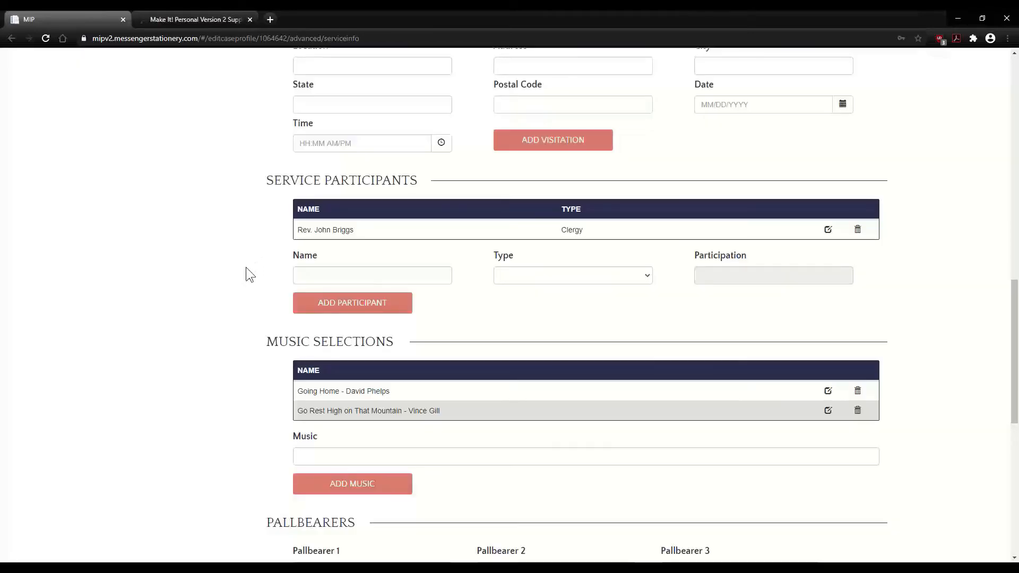
- Add testing rabbi as a Clergy service participant
left_click(337, 274)
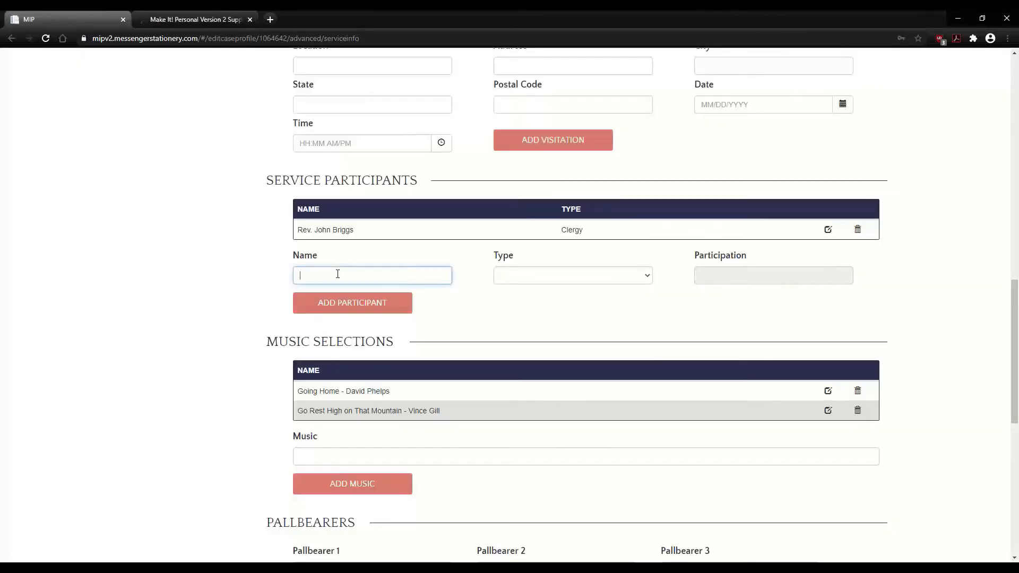
type("Te")
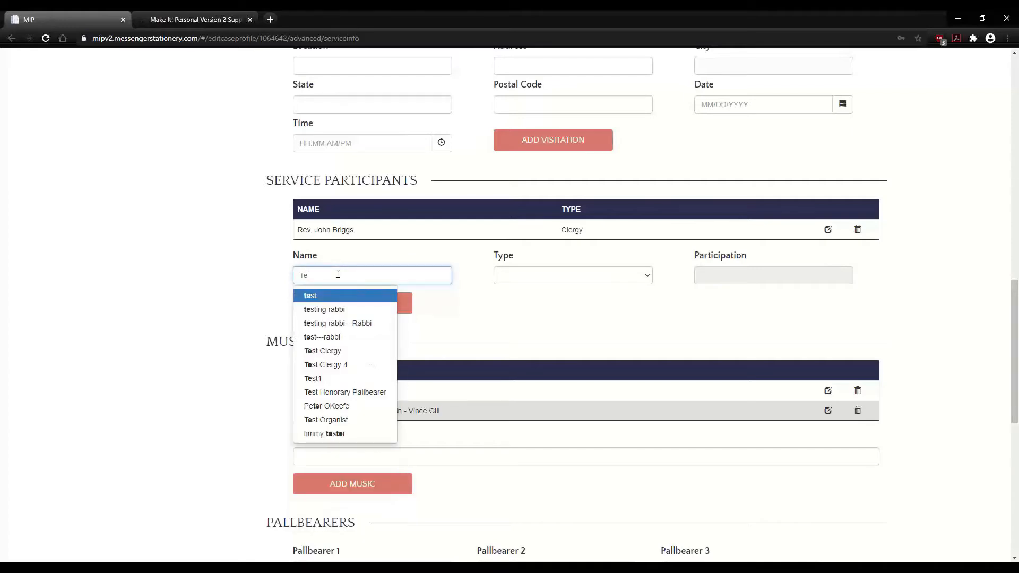
left_click(324, 310)
left_click(616, 278)
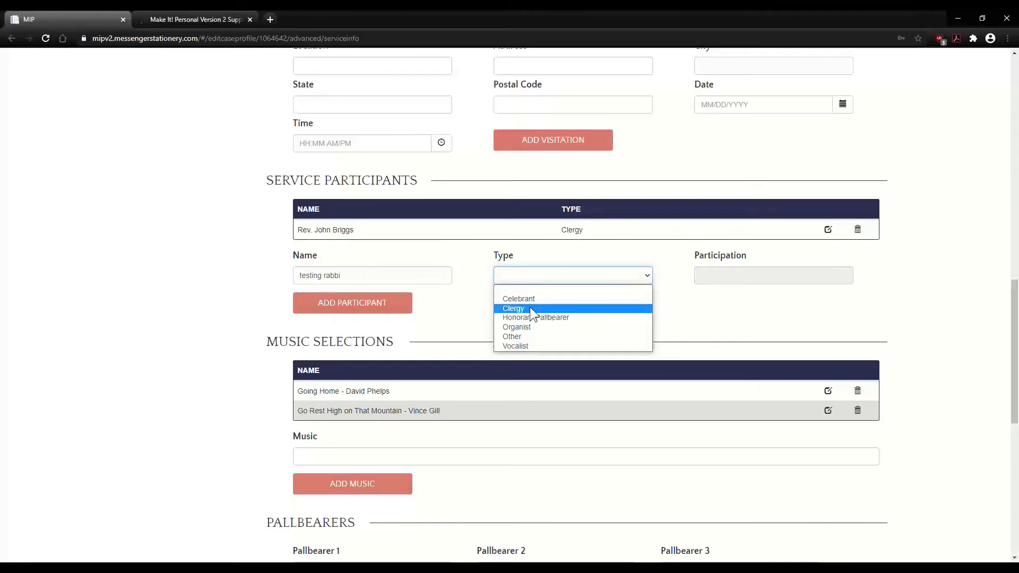
left_click(532, 313)
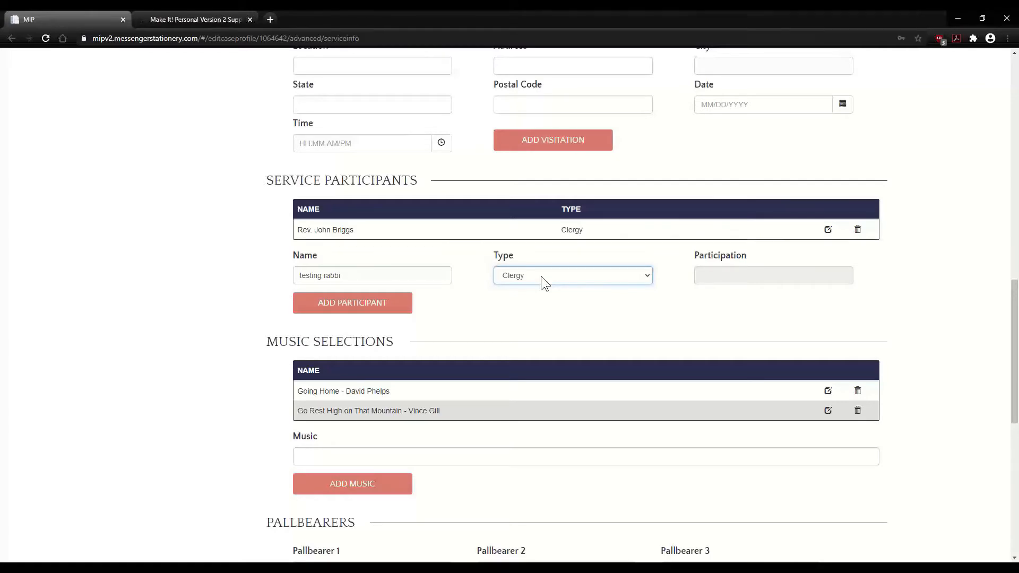
left_click(400, 302)
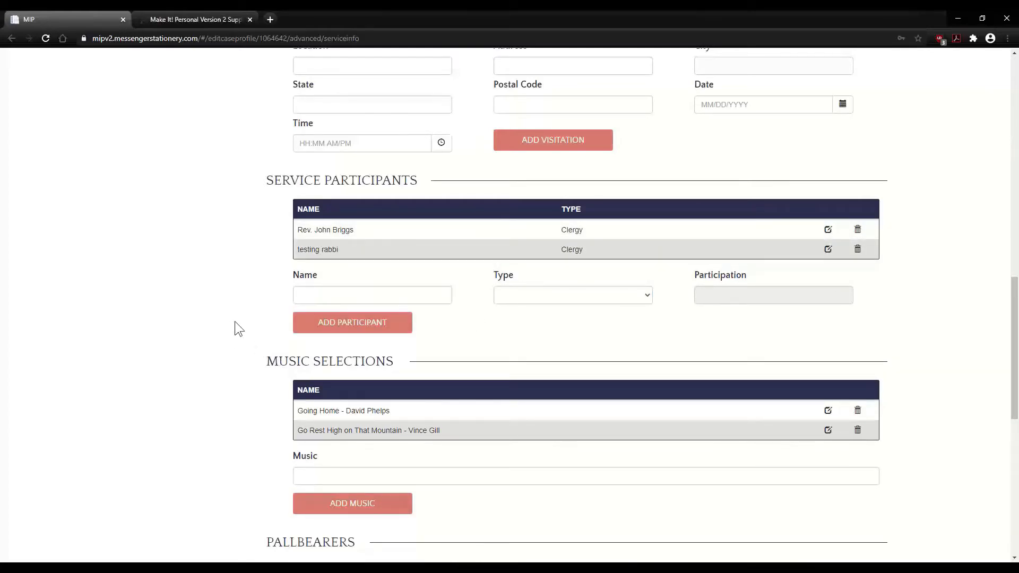
- Save the Service Info with its revised participants, music and pallbearers, then return to the top
scroll(235, 322, "down", 3)
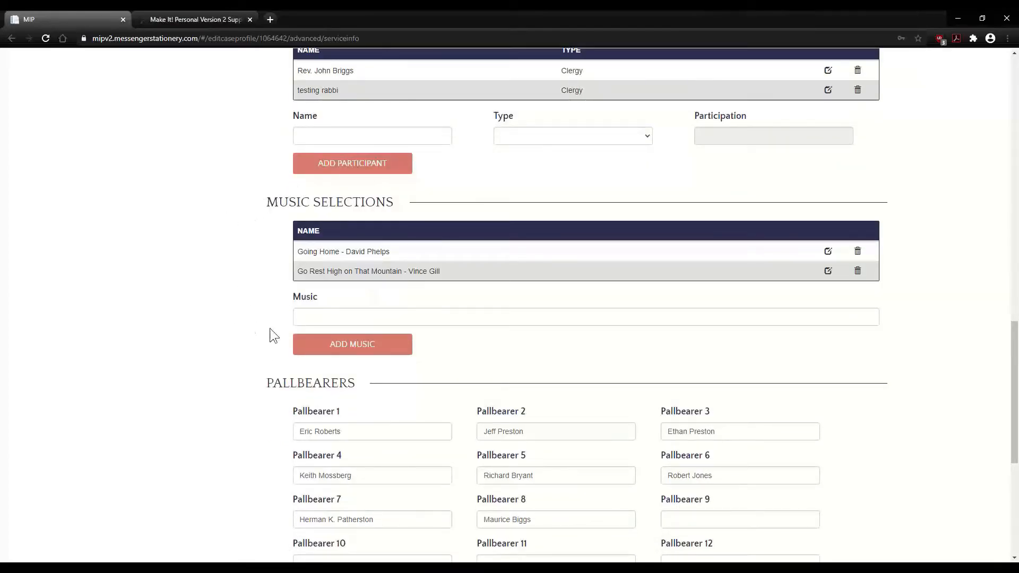
scroll(215, 320, "down", 4)
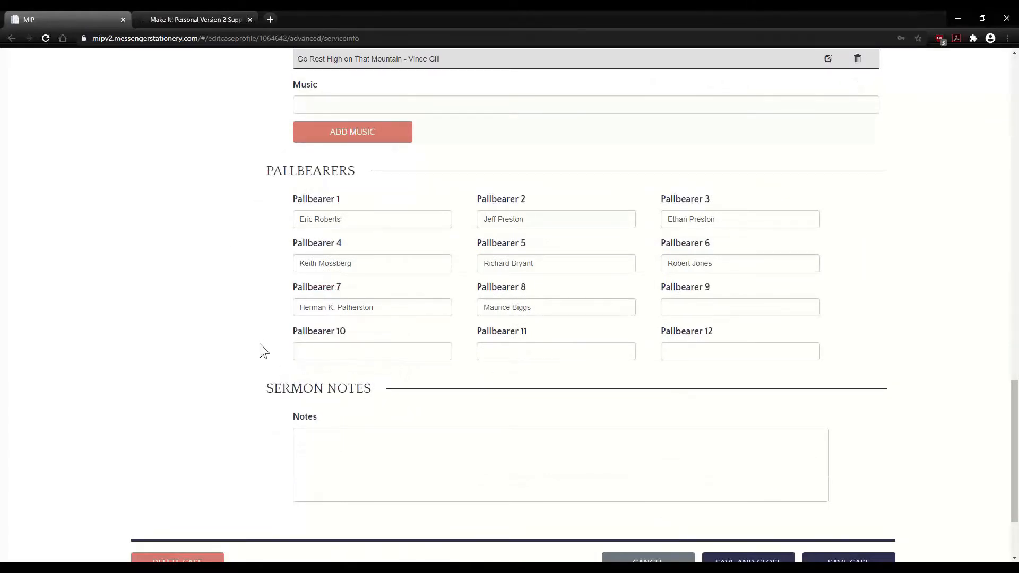
scroll(264, 352, "down", 2)
scroll(263, 351, "down", 1)
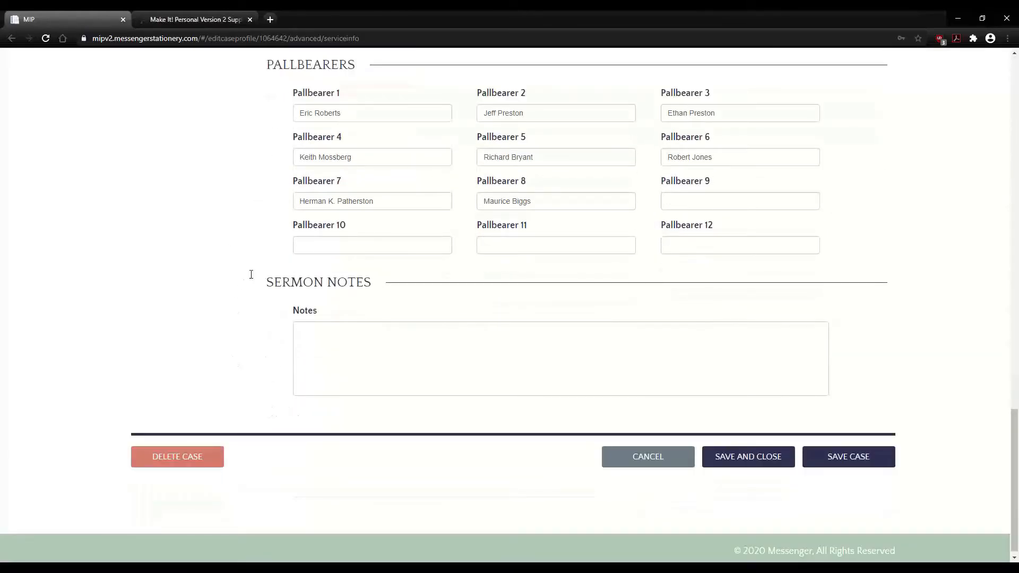
left_click(836, 461)
scroll(273, 399, "up", 15)
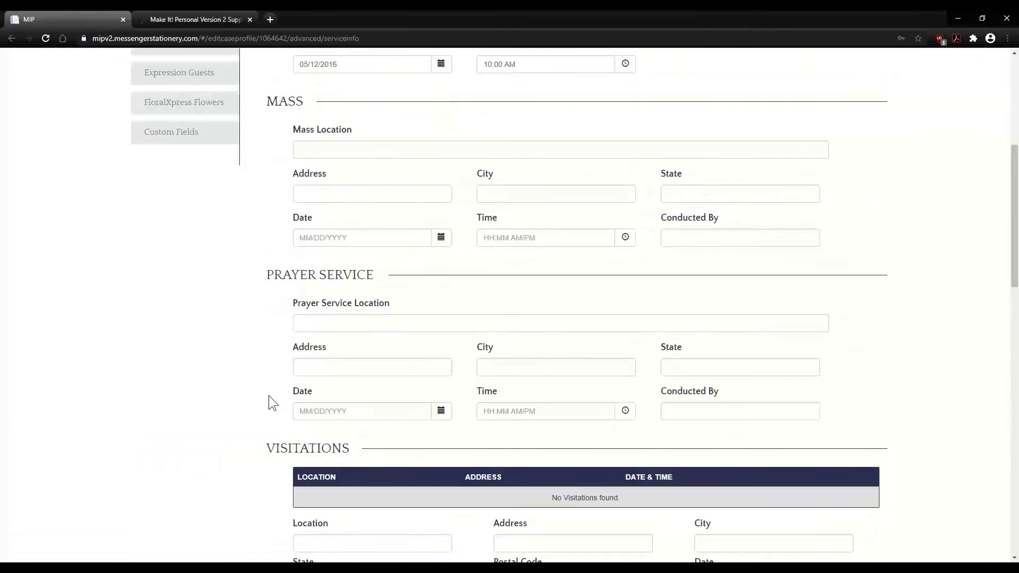
scroll(269, 398, "up", 5)
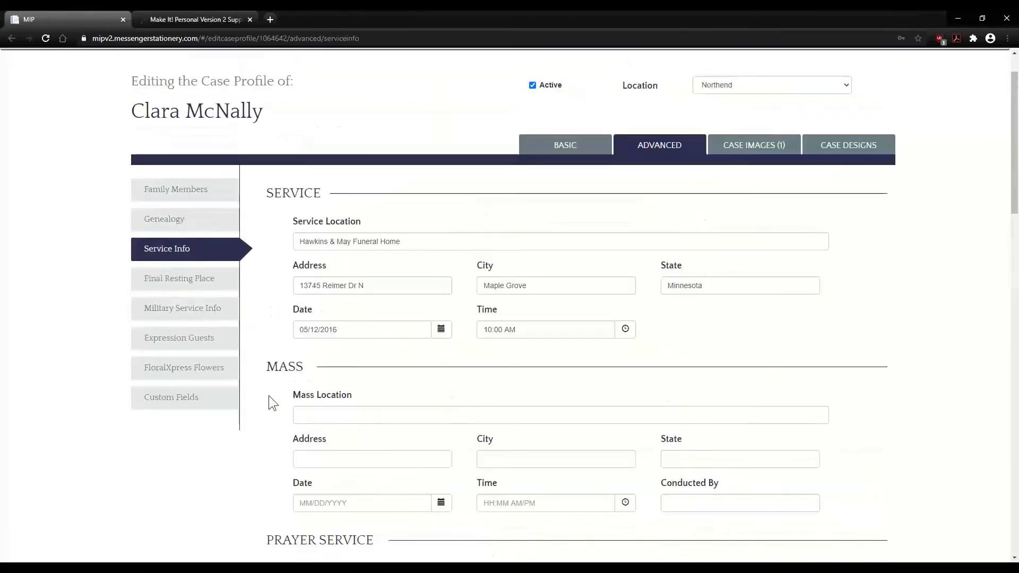
- View the Final Resting Place details (The Meadows Memorial Cemetery, Maple Grove), then go to Military Service Info
left_click(181, 285)
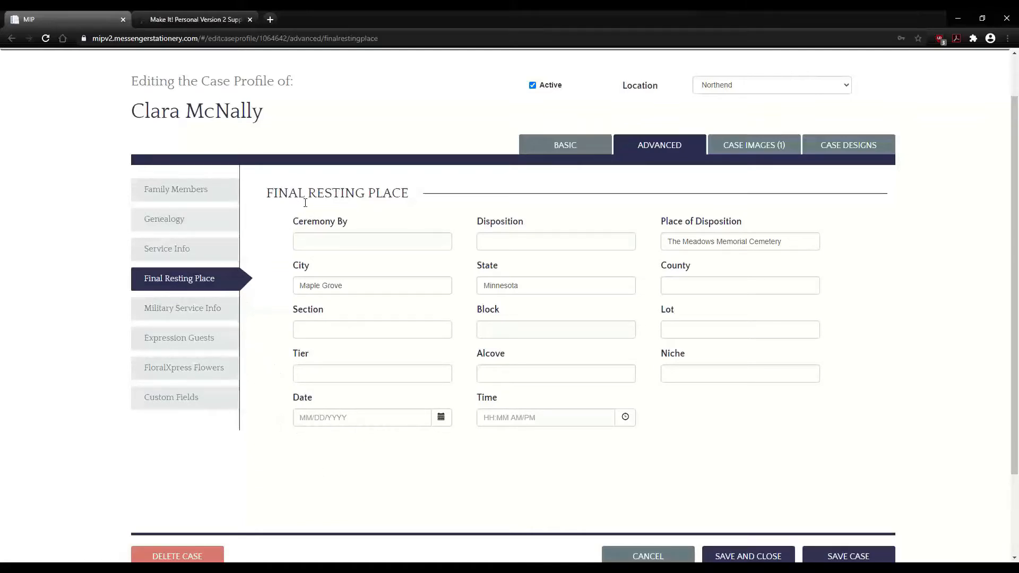
left_click(179, 313)
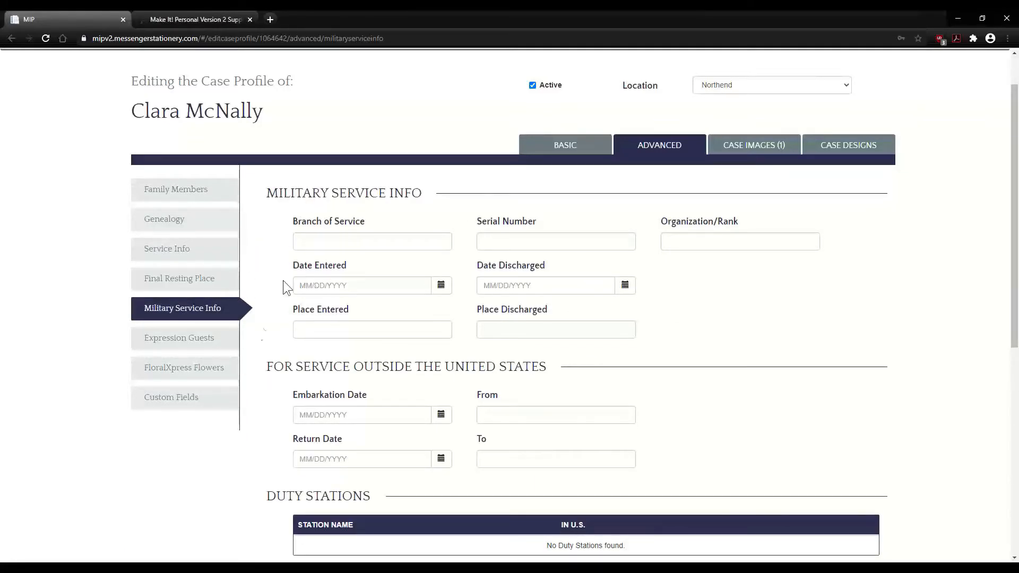
- Scroll through the empty Military Service Info form to confirm no duty stations or decorations
scroll(257, 357, "down", 3)
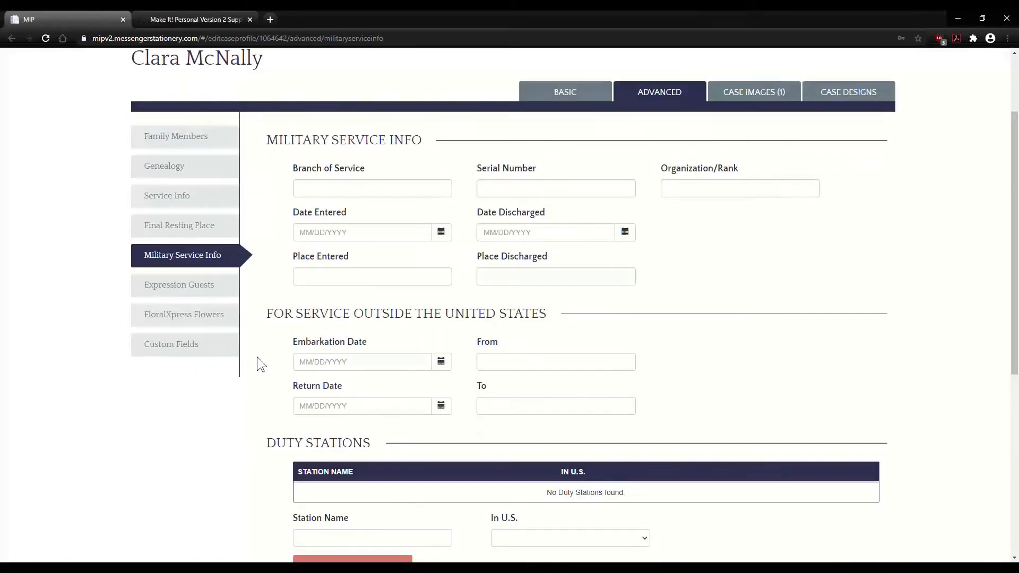
scroll(257, 356, "down", 4)
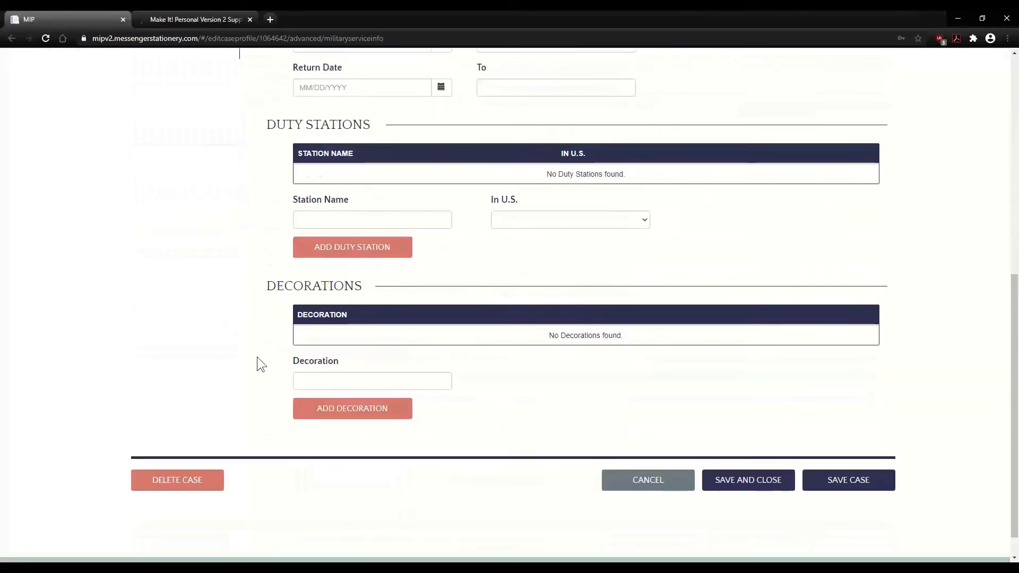
scroll(257, 357, "up", 4)
scroll(257, 357, "up", 2)
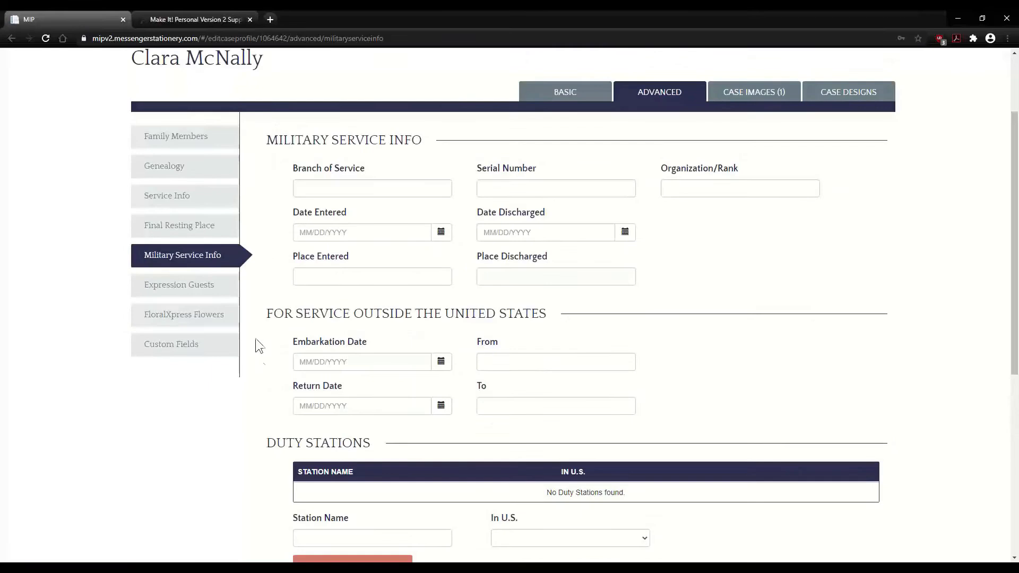
- Check Expression Guests, then show the FloralXpress Flowers section with no flowers associated
left_click(200, 289)
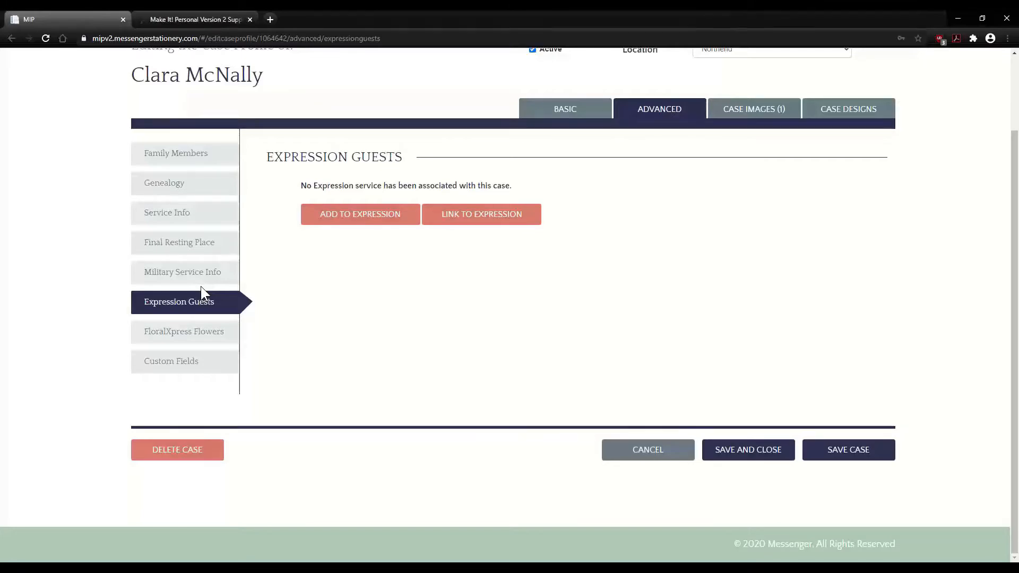
left_click(187, 324)
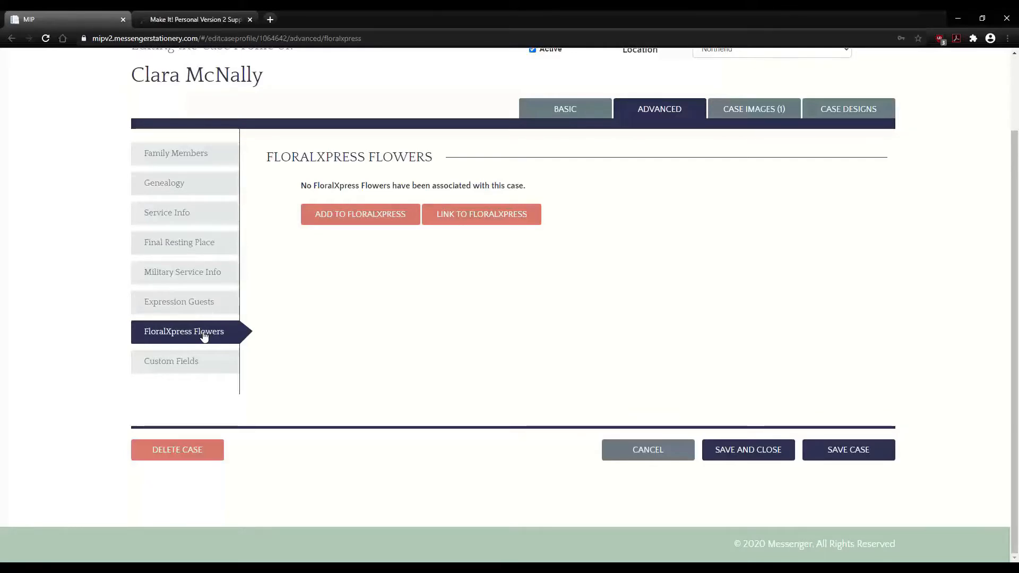
- Review the Custom Fields: Spouse Date of Birth, Test, Wedding Date and Place of Marriage
left_click(175, 364)
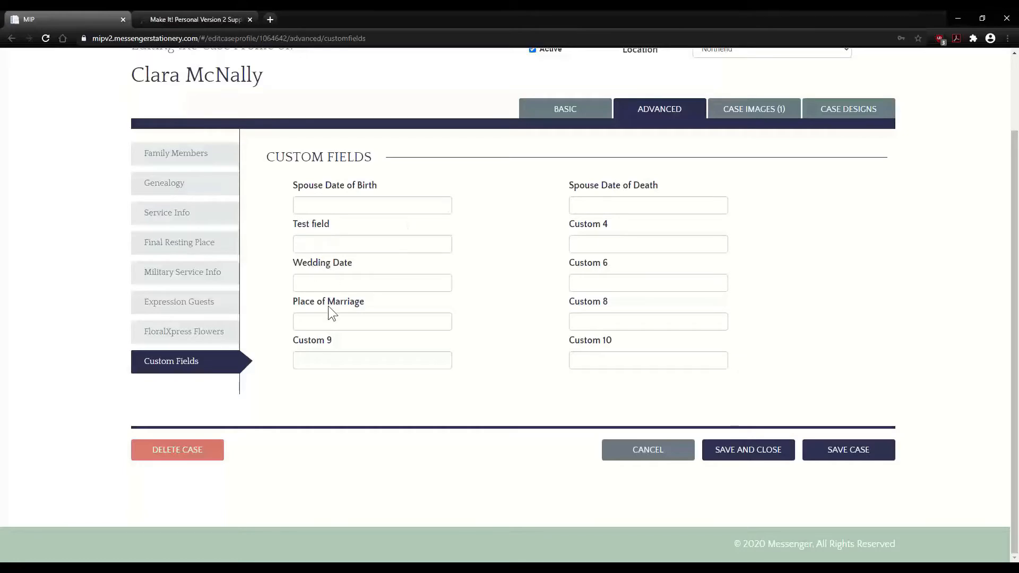
left_click(325, 203)
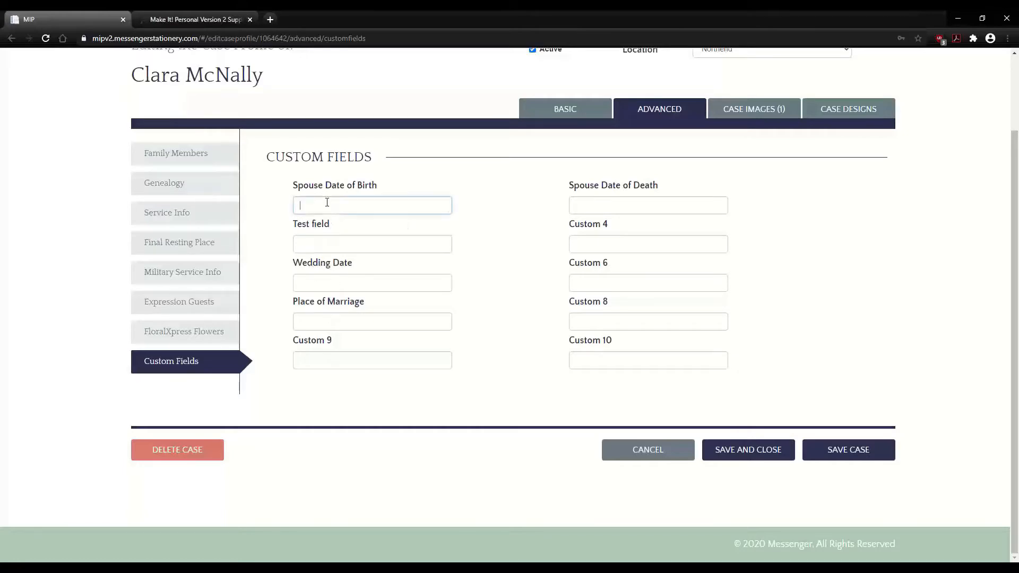
left_click(355, 237)
left_click(341, 282)
left_click(343, 319)
- Save the case and view its Case Images, holding the single default portrait
left_click(508, 371)
left_click(836, 450)
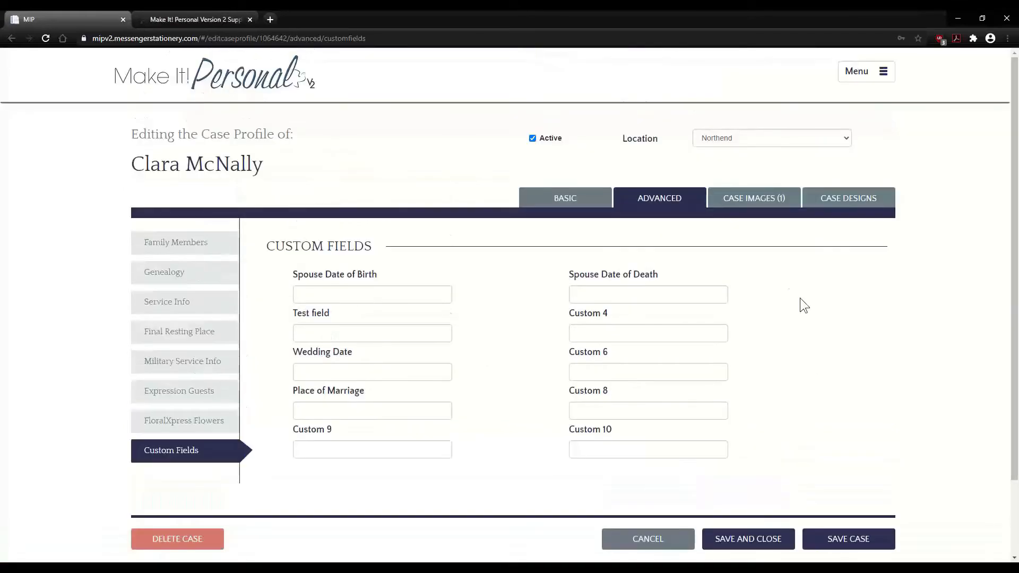
left_click(753, 200)
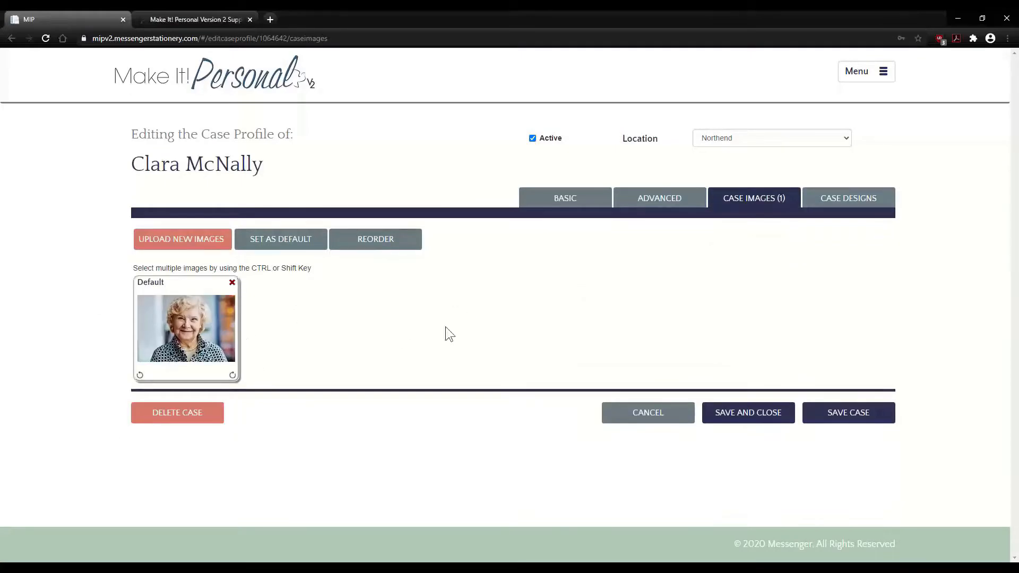
left_click(177, 239)
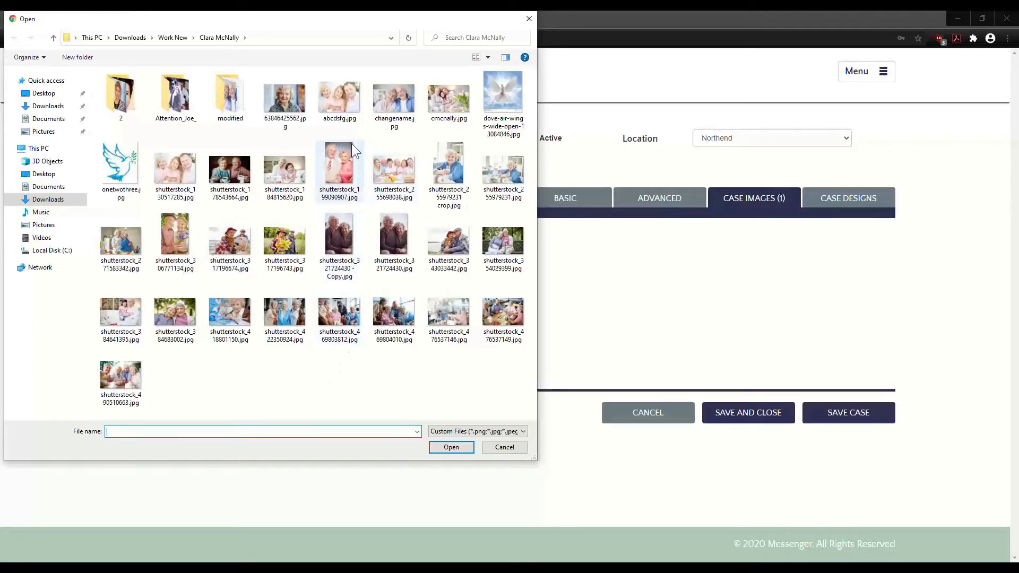
left_click(393, 99)
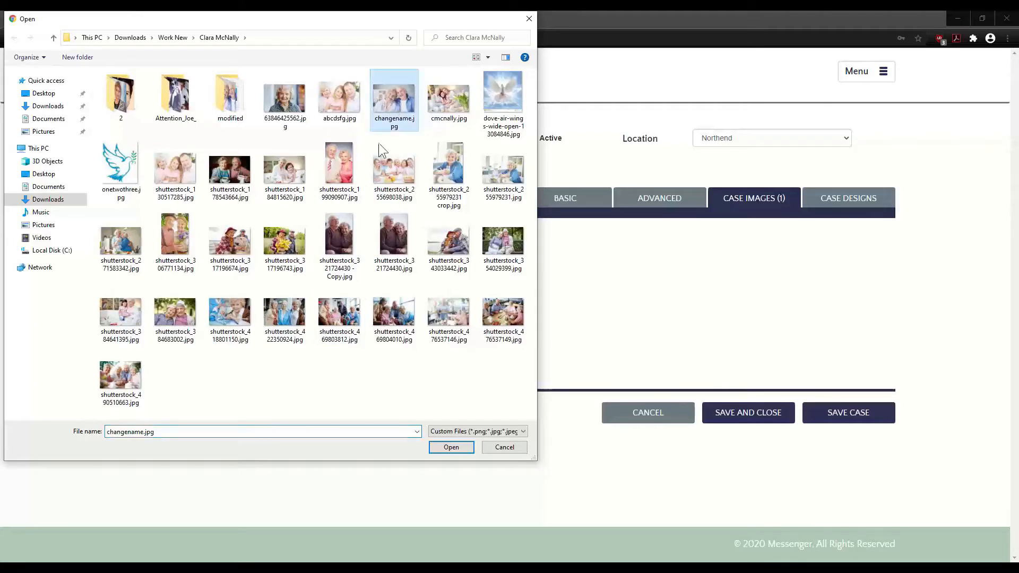
left_click(448, 172, "ctrl")
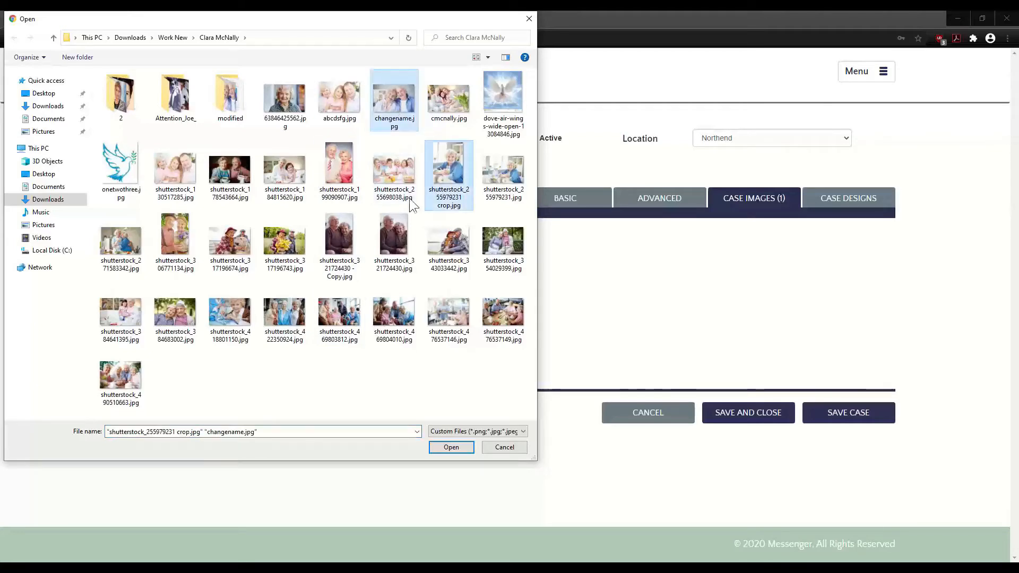
left_click(169, 234, "ctrl")
left_click(223, 239, "ctrl")
left_click(338, 237, "ctrl")
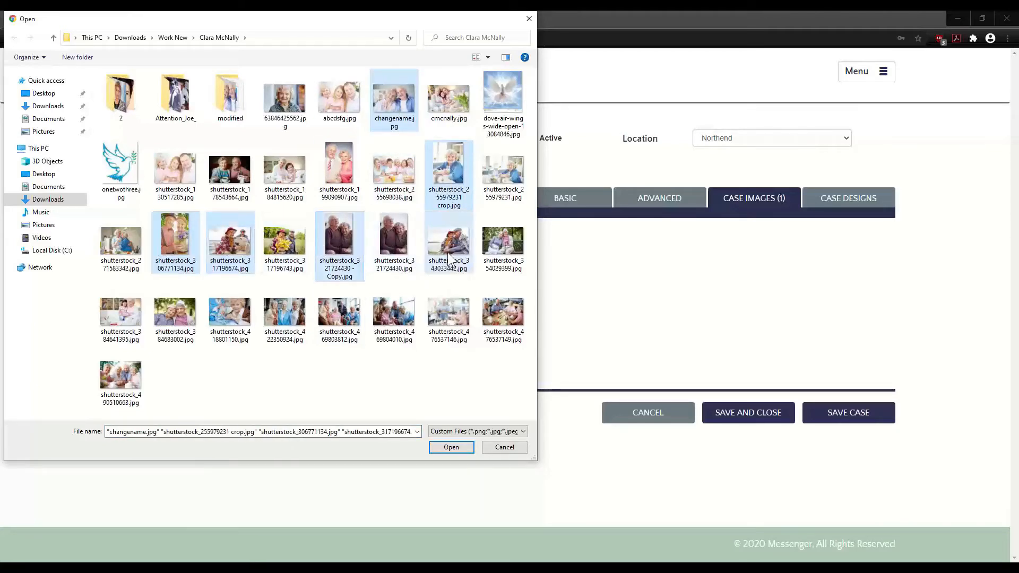
left_click(457, 449)
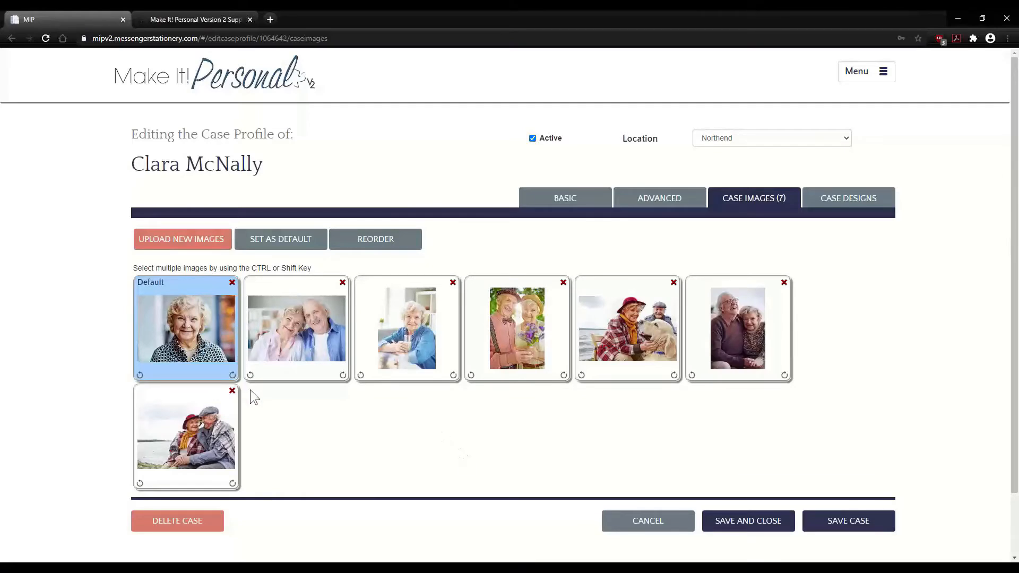
- Rotate the default portrait a full turn back upright, then delete the seventh photo, the couple by the sea
left_click(140, 375)
left_click(140, 376)
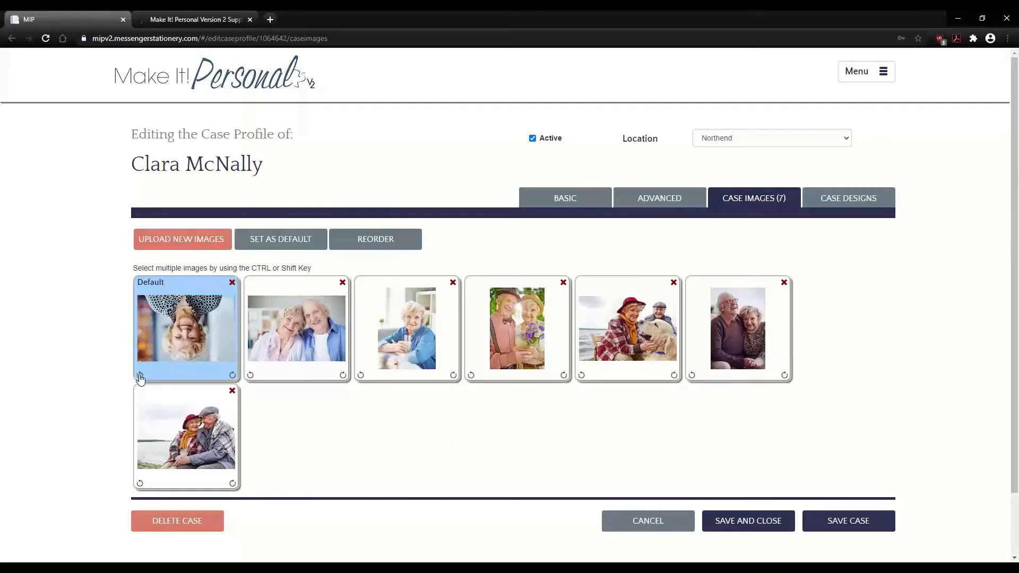
left_click(140, 375)
left_click(140, 375)
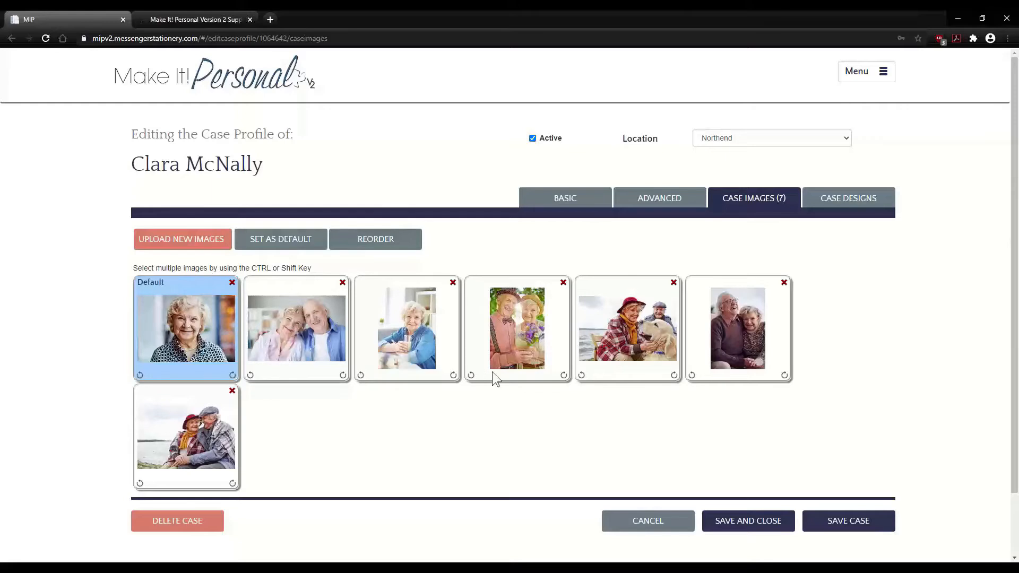
left_click(232, 391)
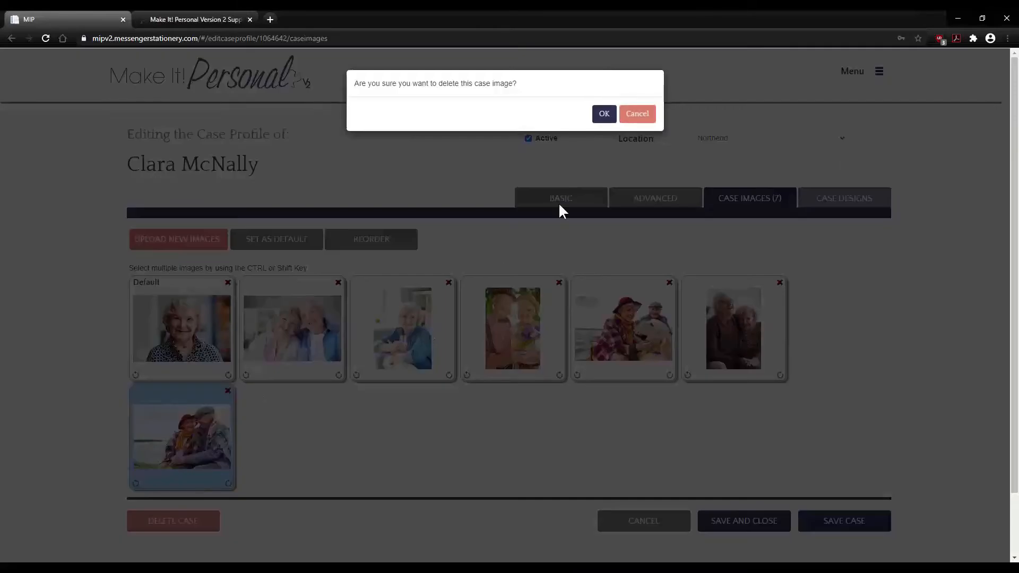
left_click(604, 115)
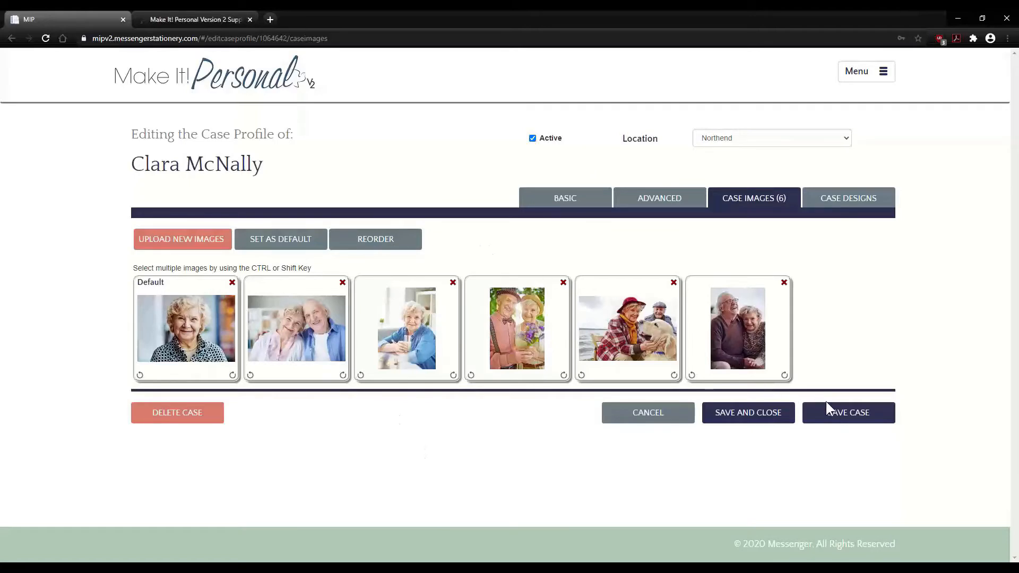
- Reorder the photos so the couple with flowers sits fifth and the woman with a cup comes last
left_click(301, 301)
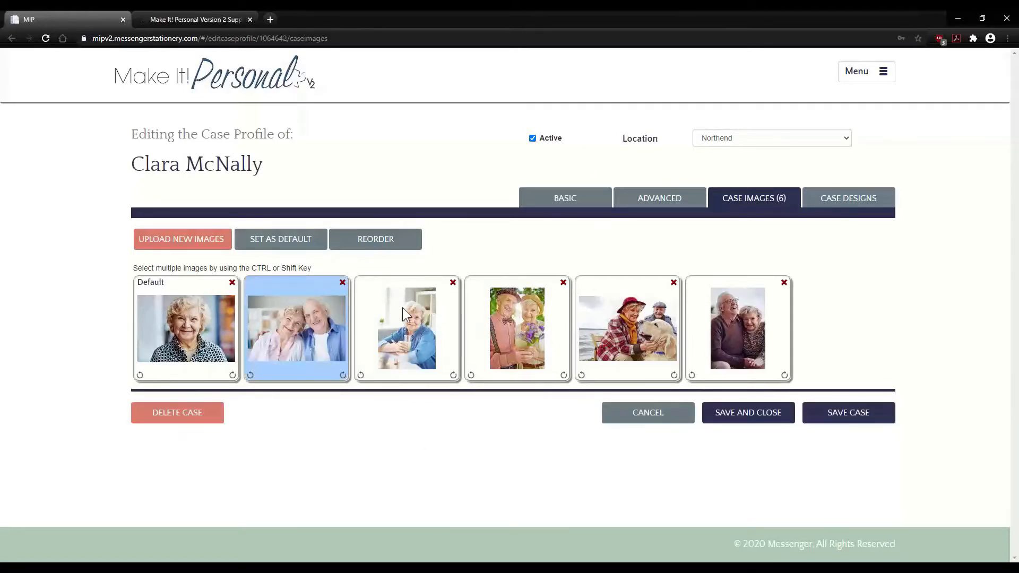
left_click(402, 307)
left_click(411, 239)
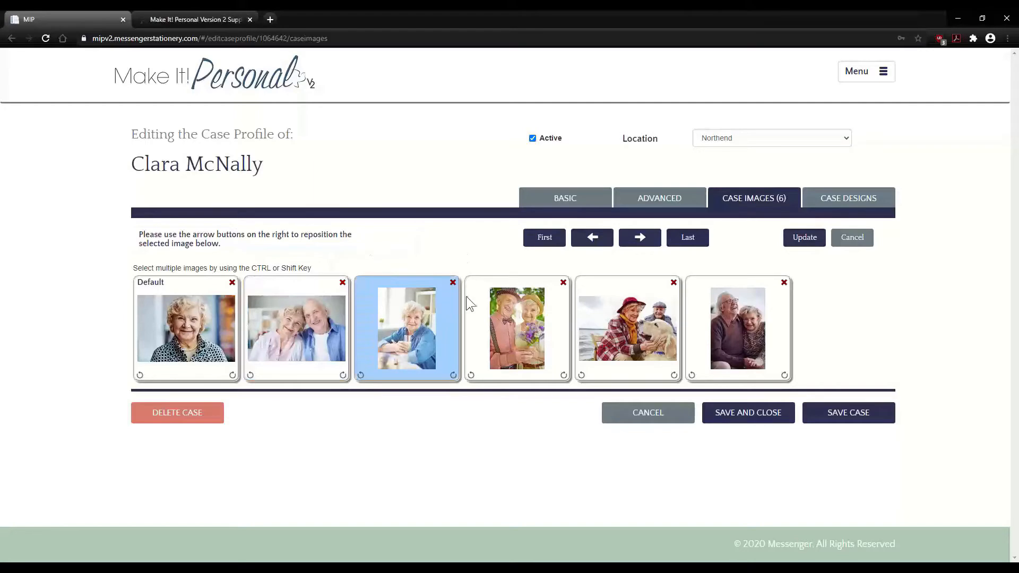
left_click(550, 242)
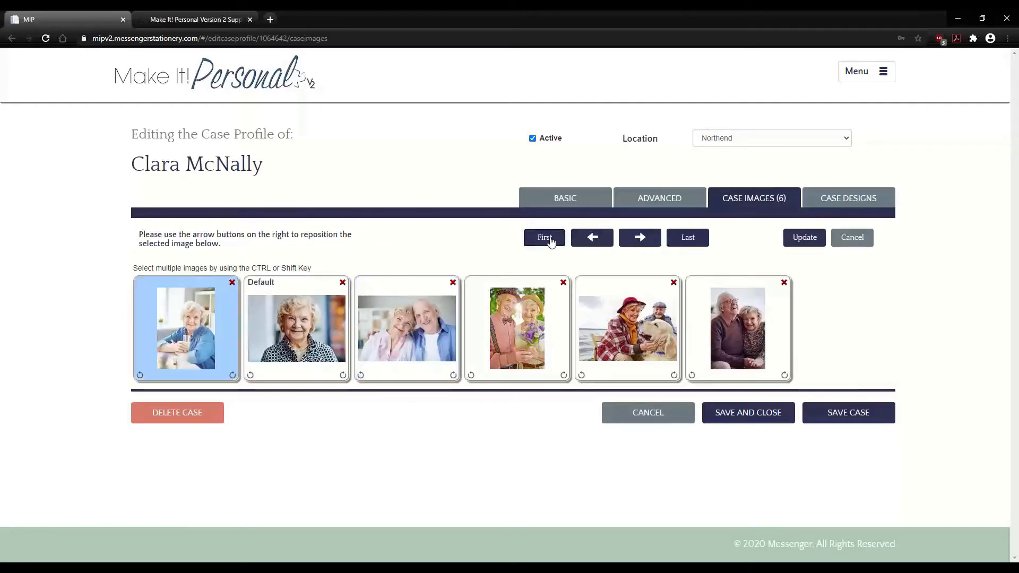
left_click(680, 240)
left_click(420, 310)
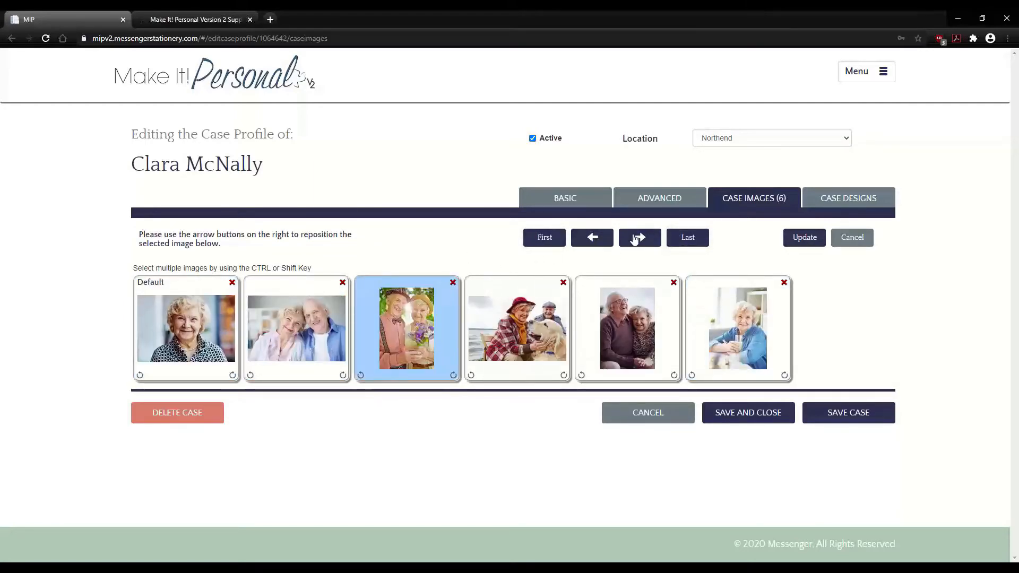
left_click(635, 238)
left_click(636, 238)
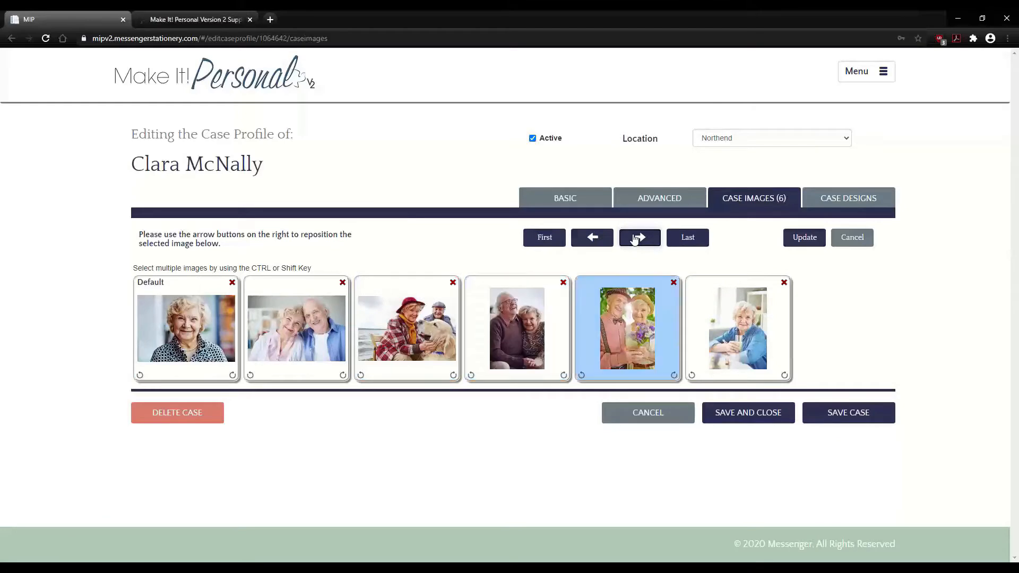
left_click(795, 240)
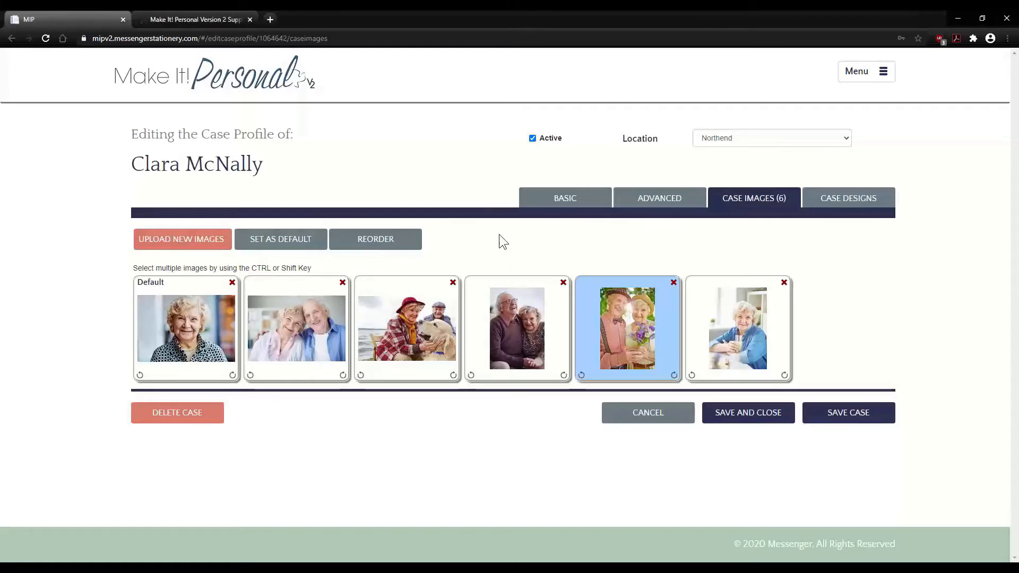
- Save the photo changes on moving to Case Designs, then start a new Advanced Designer design
left_click(851, 203)
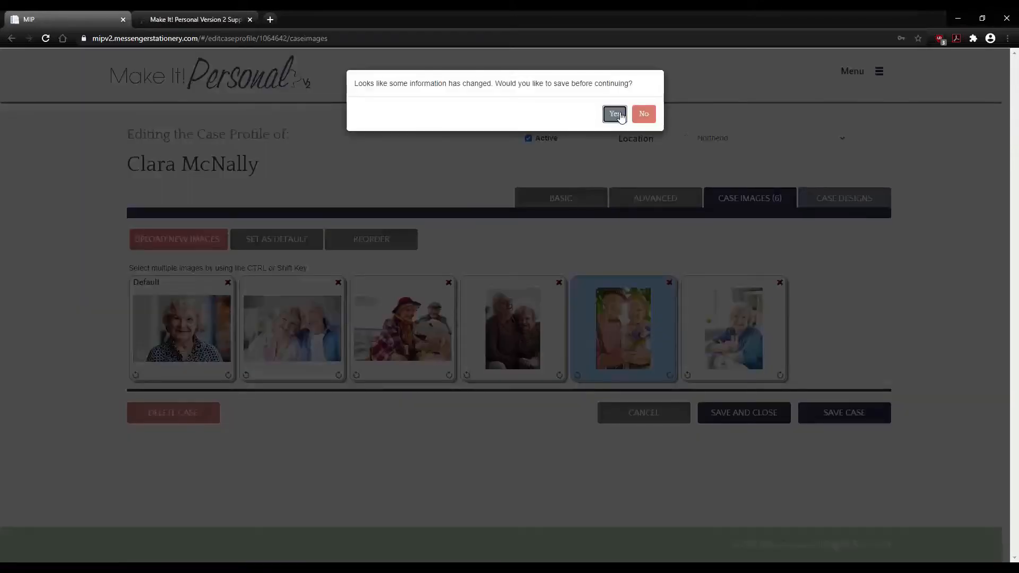
left_click(619, 114)
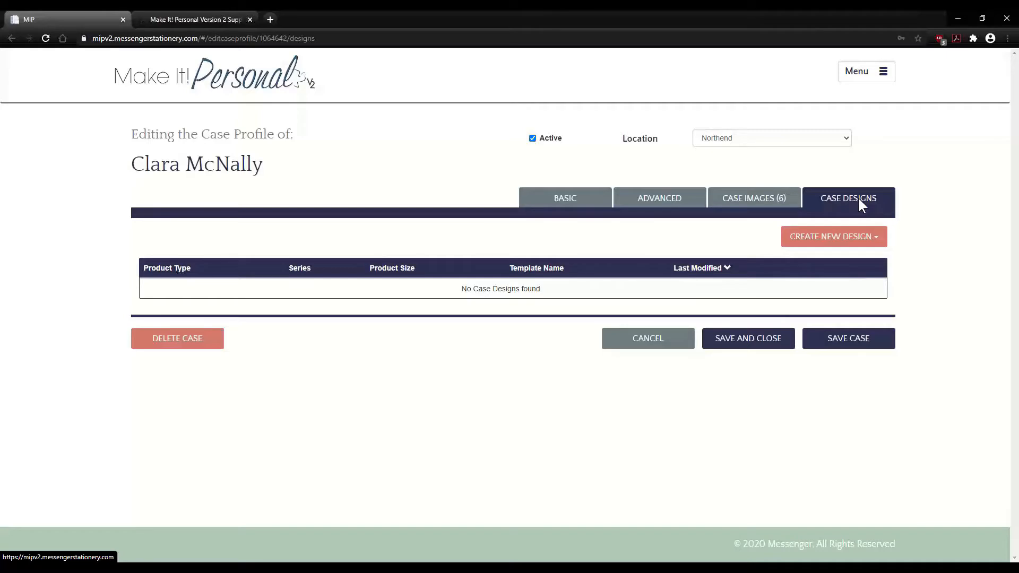
left_click(811, 244)
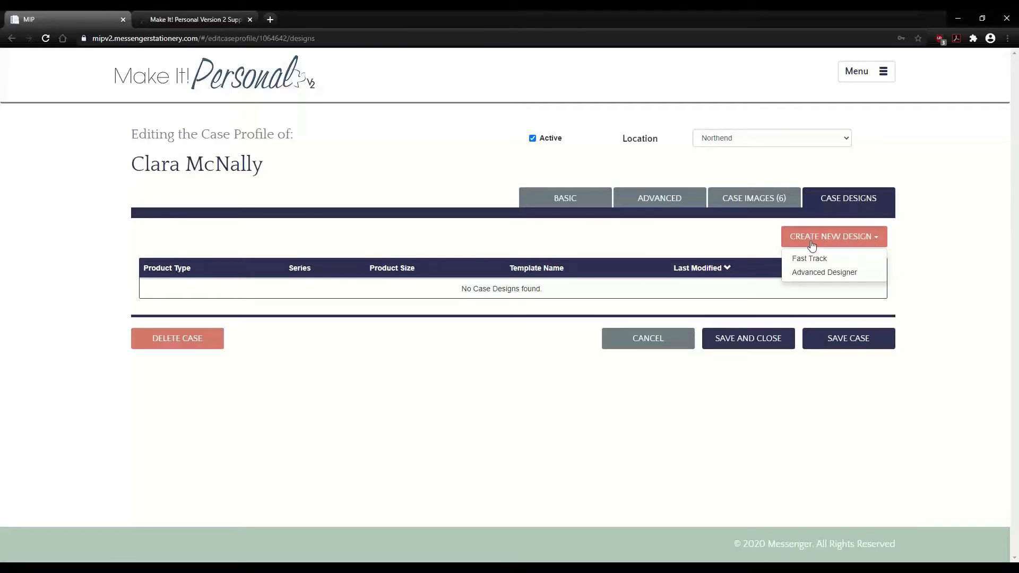
left_click(824, 273)
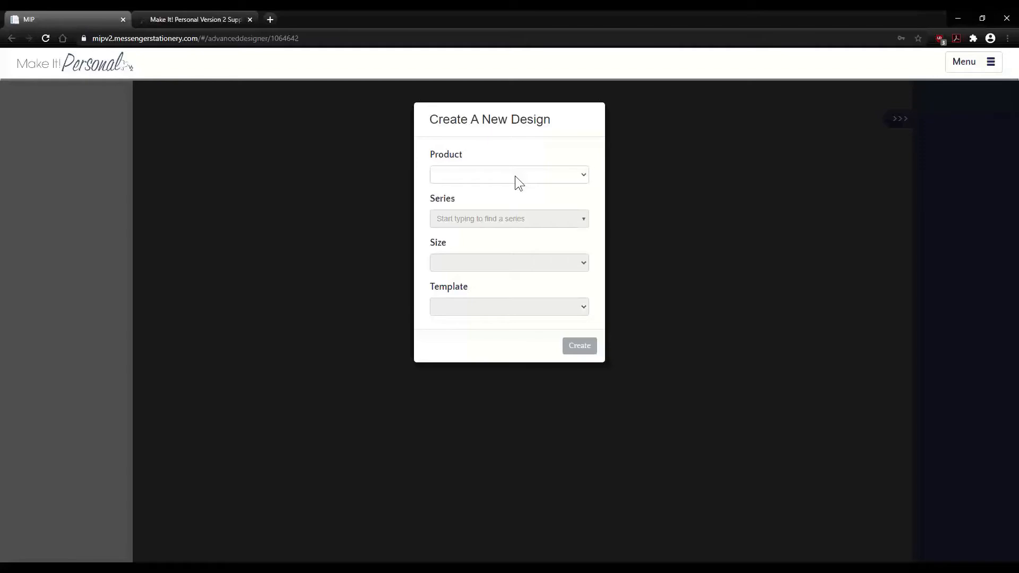
- Create a Register Book design: Family Tree Elements MIP series, Oversized size, Book Oversized MIP template
left_click(511, 175)
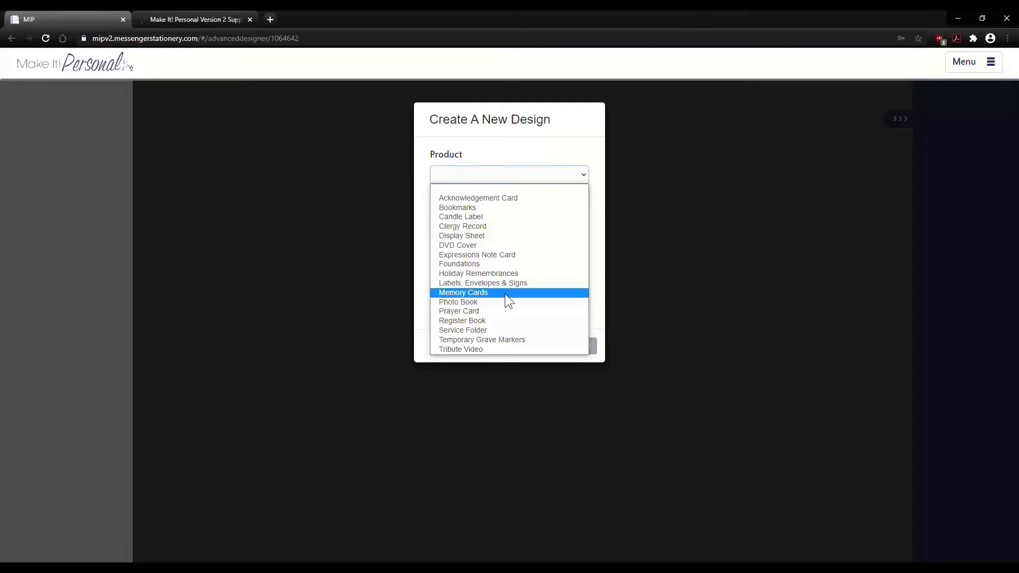
left_click(479, 320)
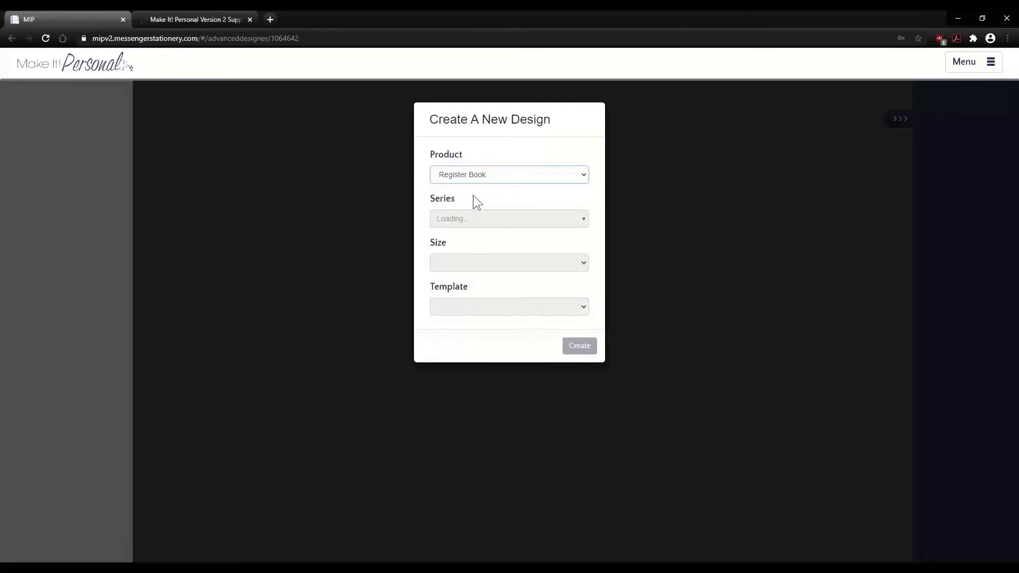
left_click(566, 219)
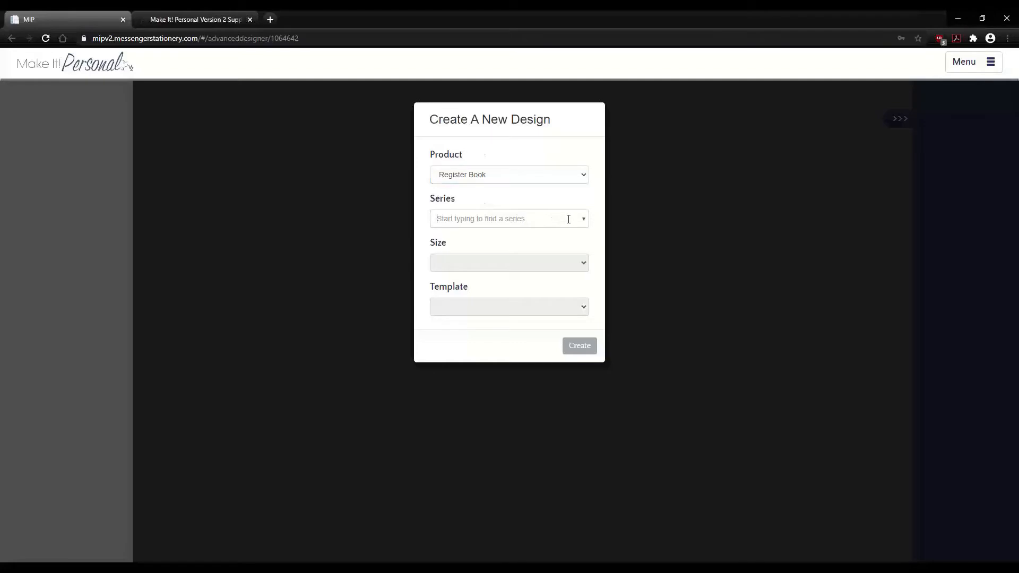
left_click(582, 220)
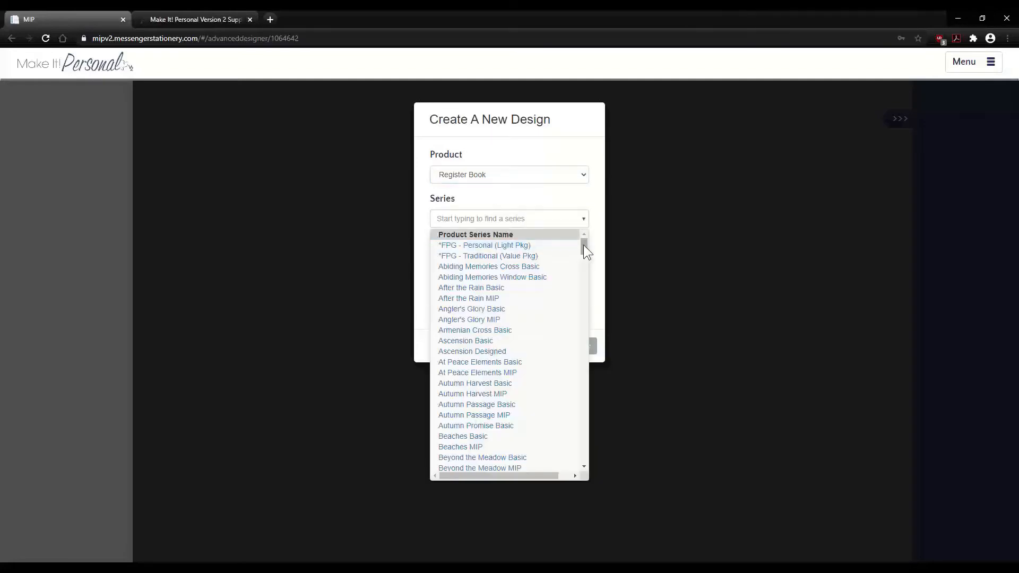
left_click_drag(583, 244, 582, 292)
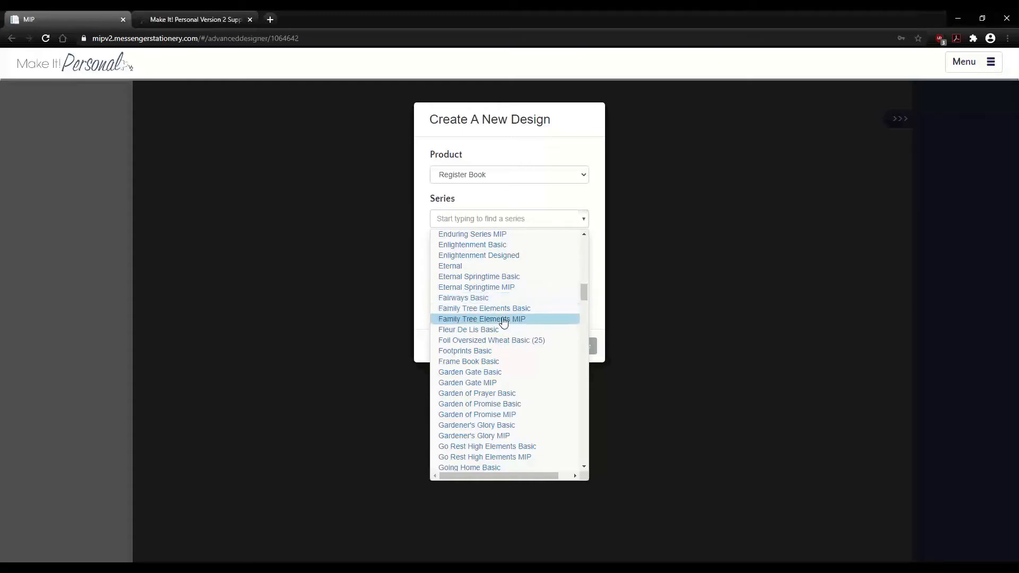
left_click_drag(502, 319, 501, 316)
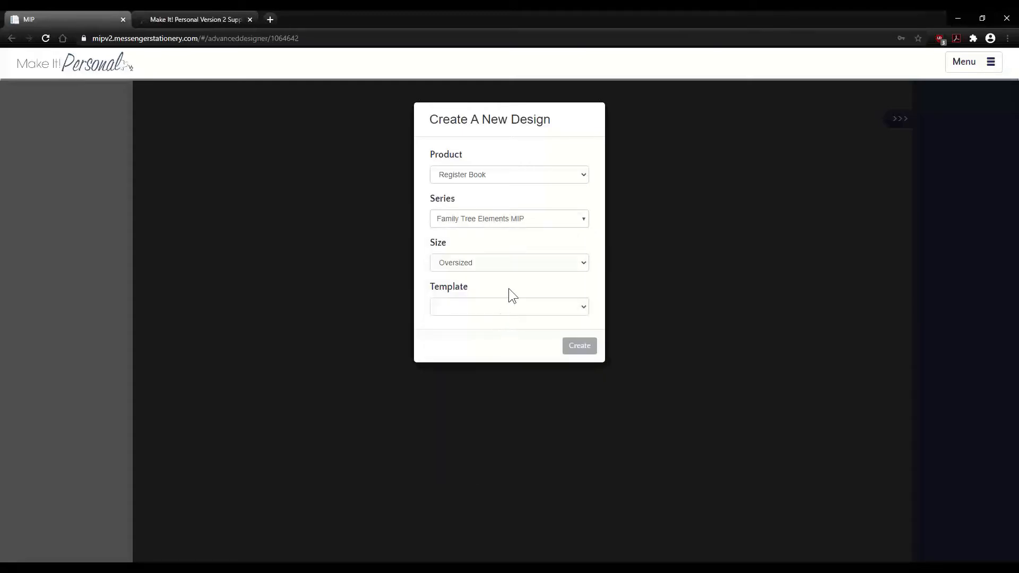
left_click(518, 262)
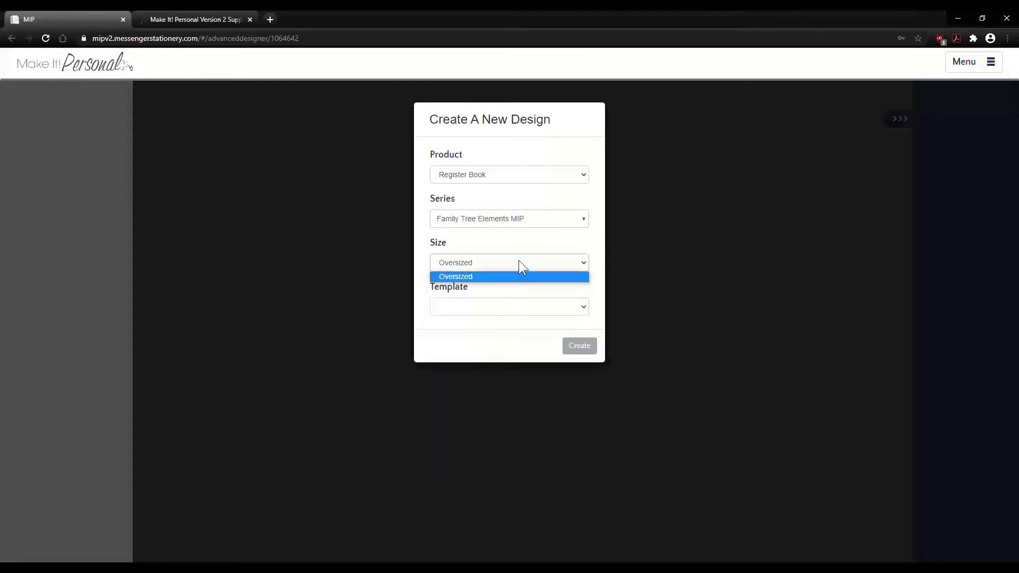
left_click(508, 276)
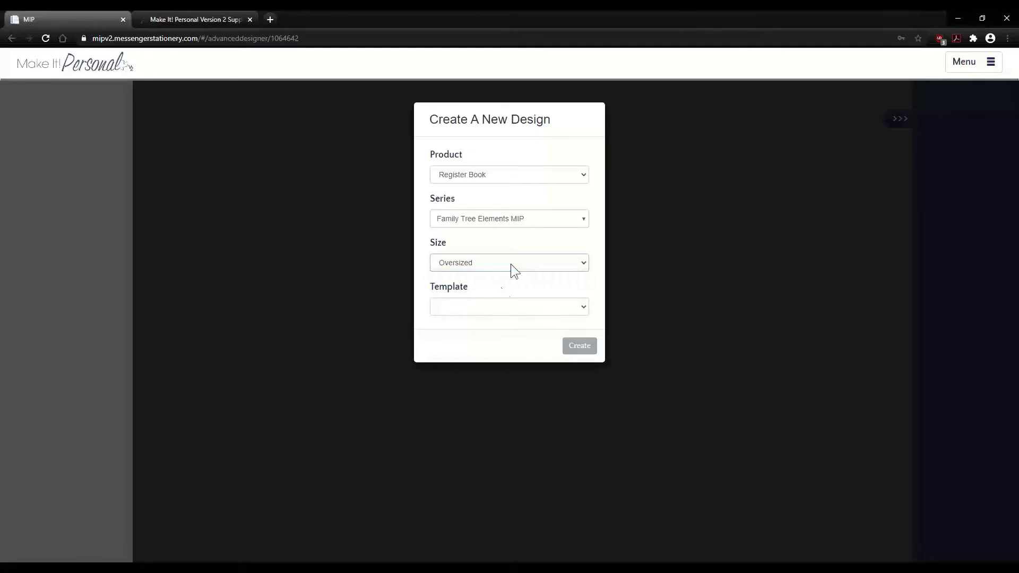
left_click(506, 306)
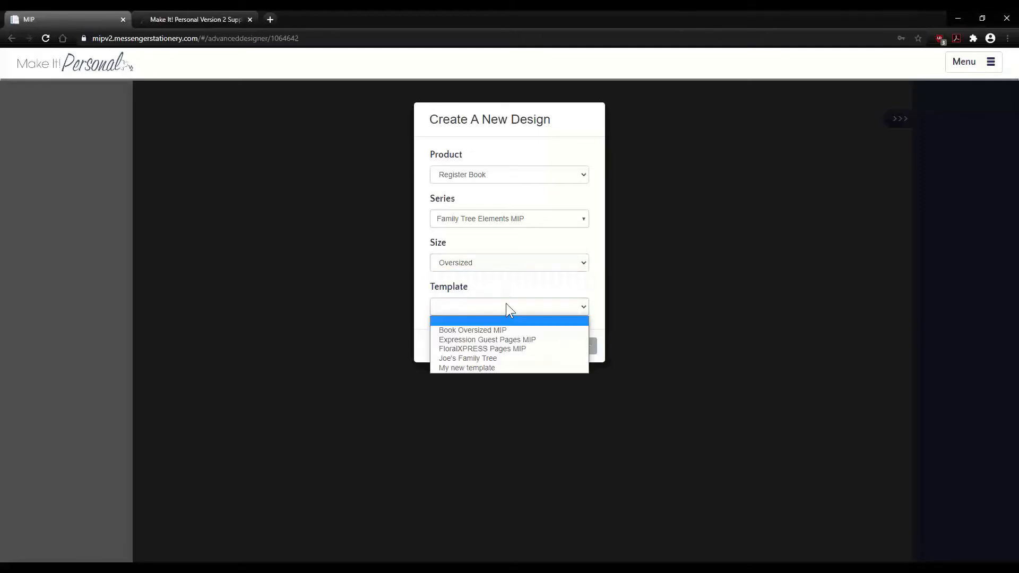
left_click(472, 330)
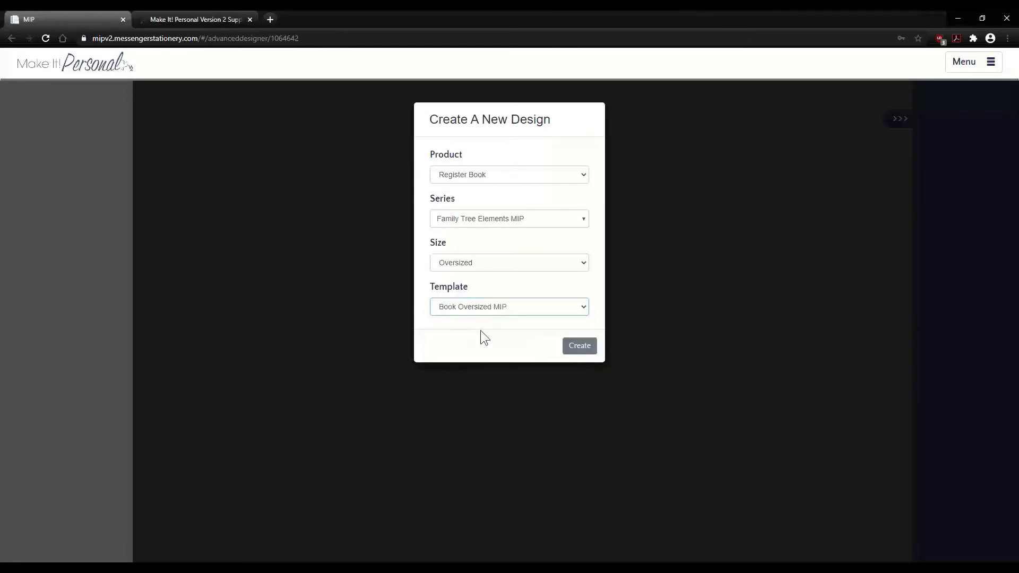
left_click(575, 348)
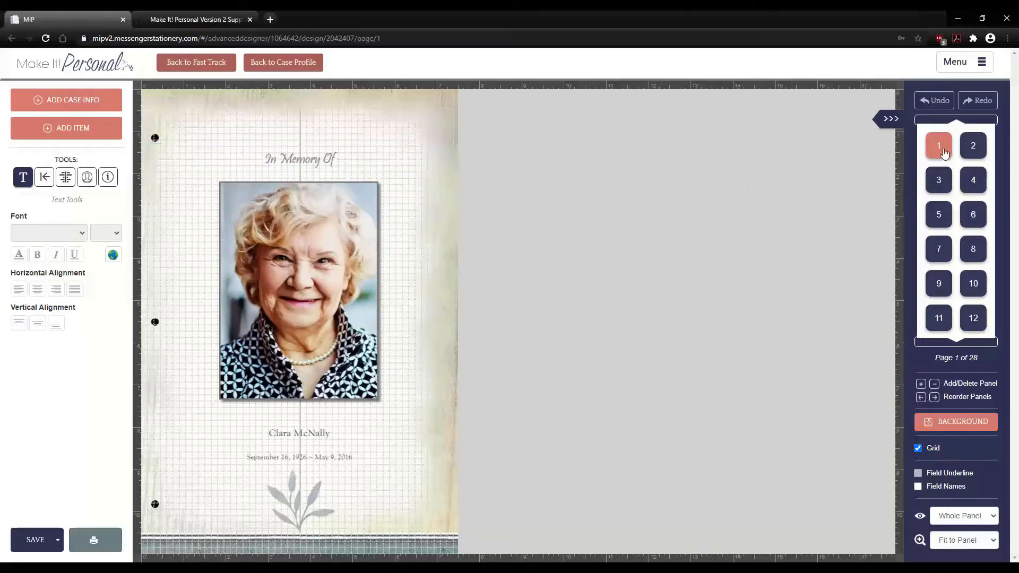
- View pages 2 and 3 of the 28-page Register Book, reaching the Obituary page
left_click(974, 146)
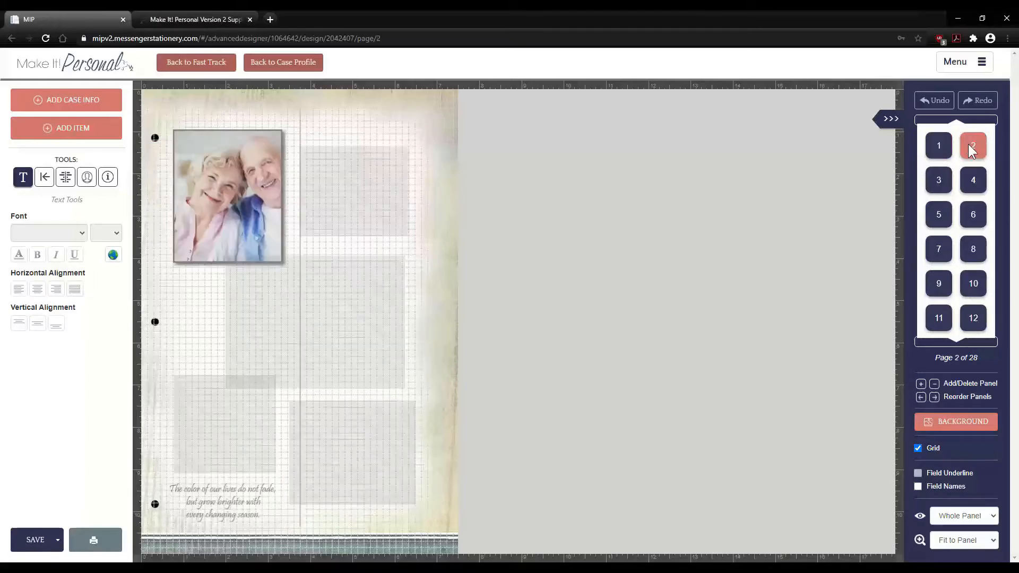
left_click(940, 182)
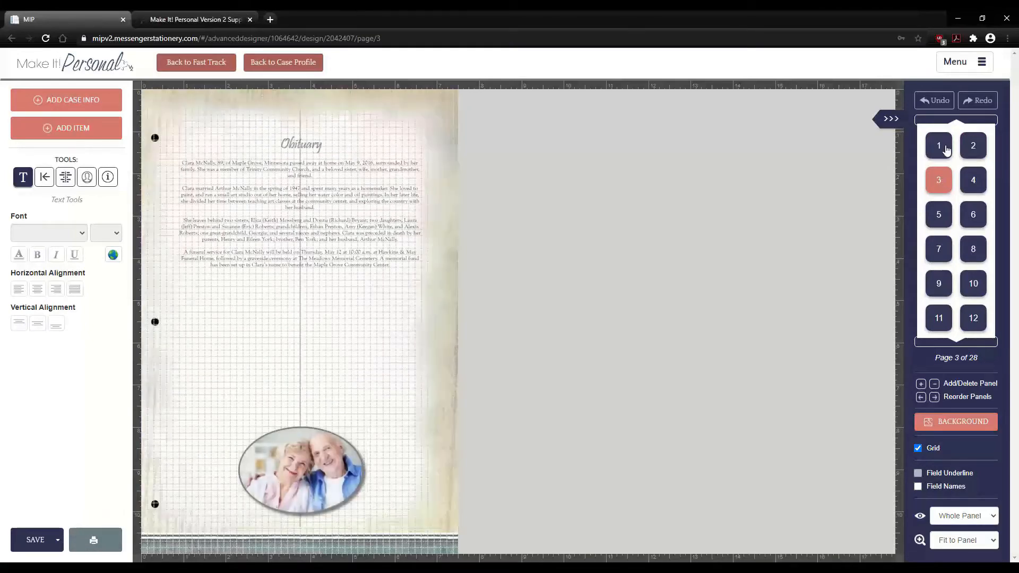
left_click(945, 342)
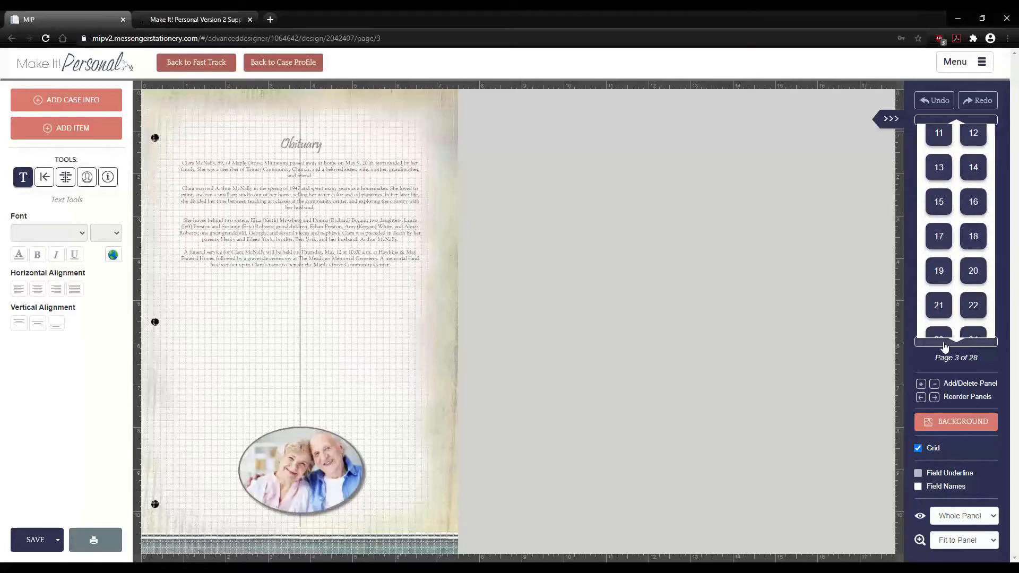
left_click(933, 123)
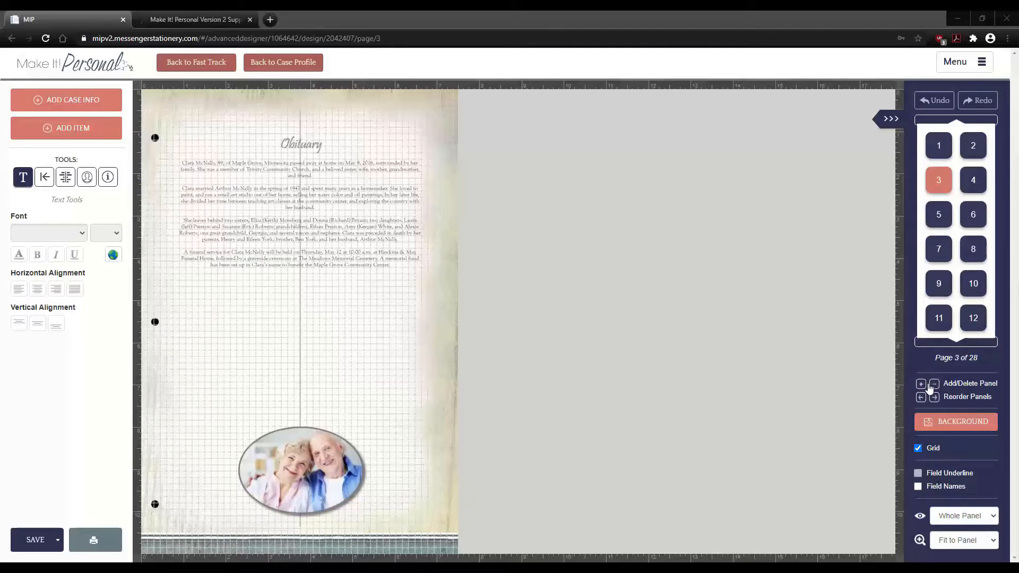
- Delete the Garden of Promise poem page on page 4
left_click(970, 180)
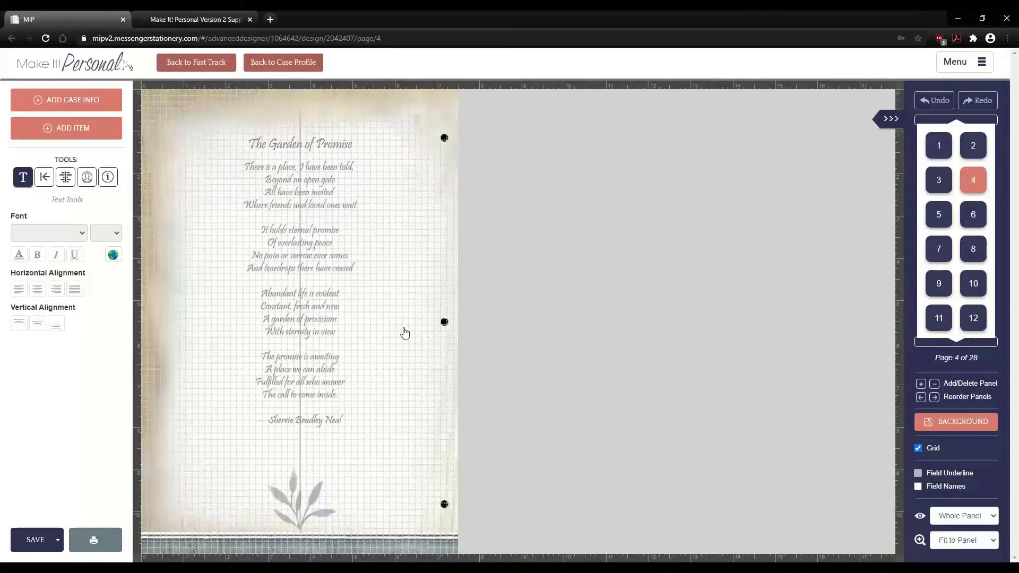
left_click(934, 384)
left_click(594, 149)
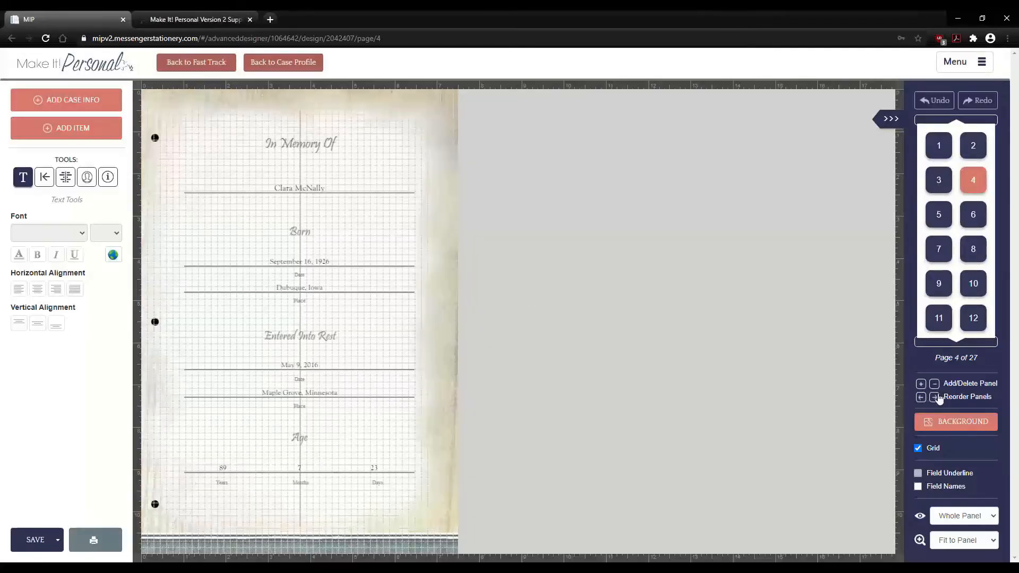
- Add the first blank page design and move the In Memory Of page to page 3
left_click(920, 383)
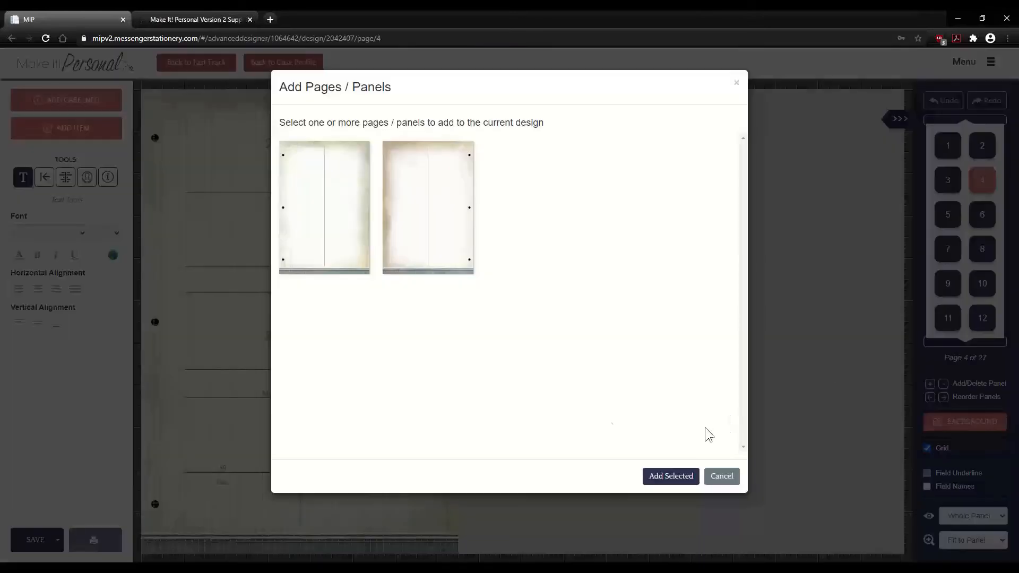
left_click(370, 234)
left_click(648, 475)
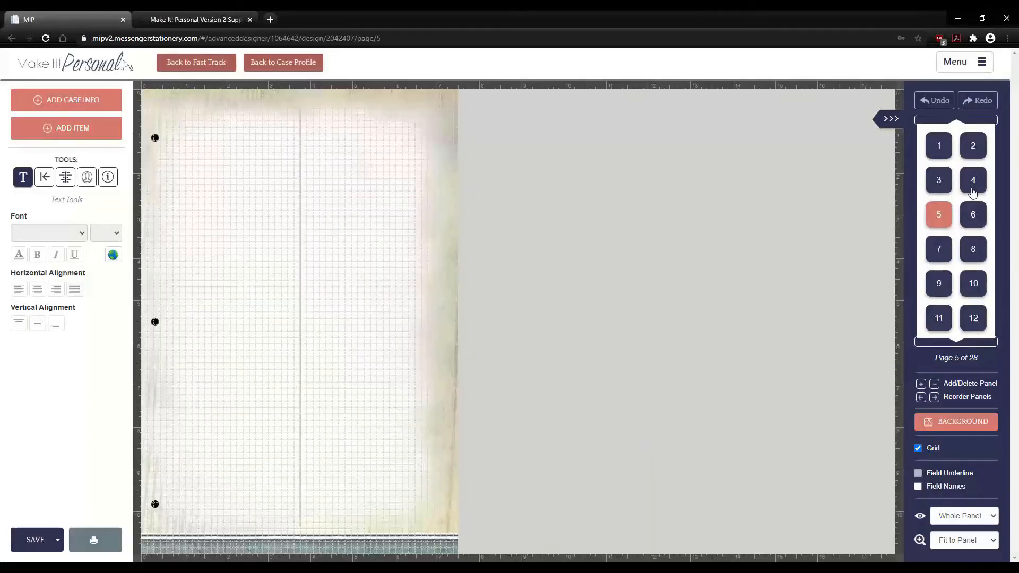
left_click(971, 191)
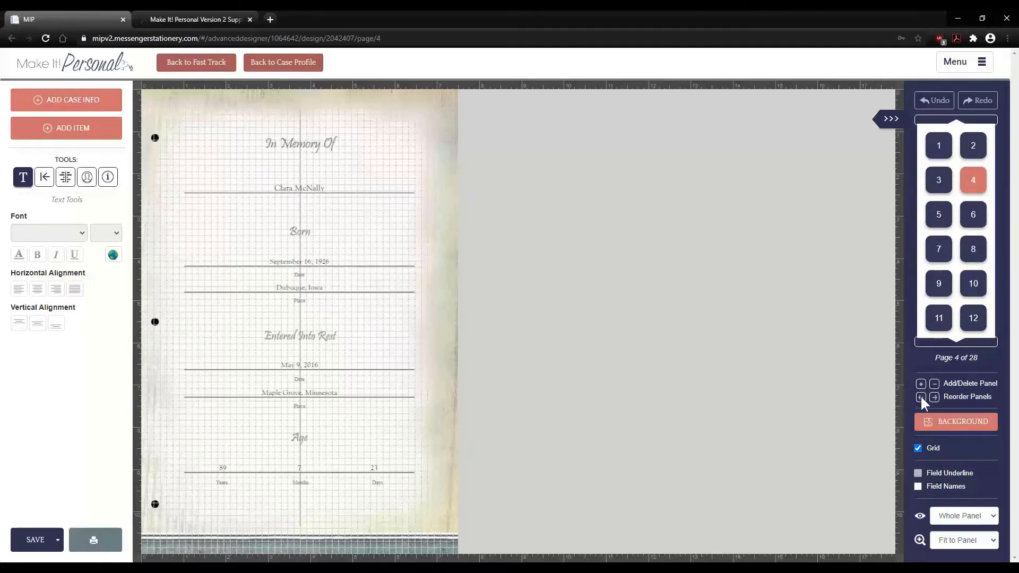
left_click(920, 396)
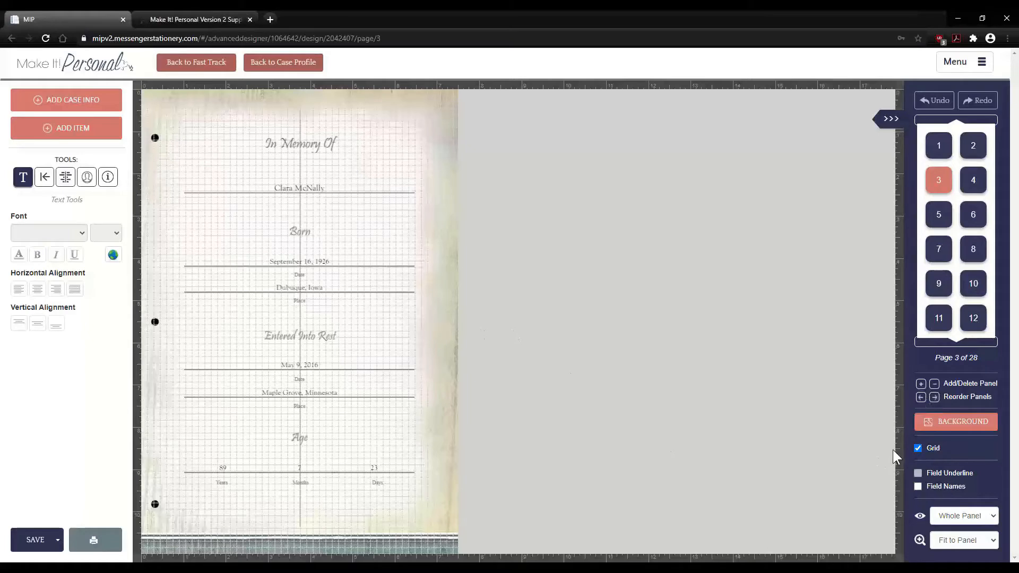
- Apply the first aged-paper background to the In Memory Of panel on page 3
left_click(948, 422)
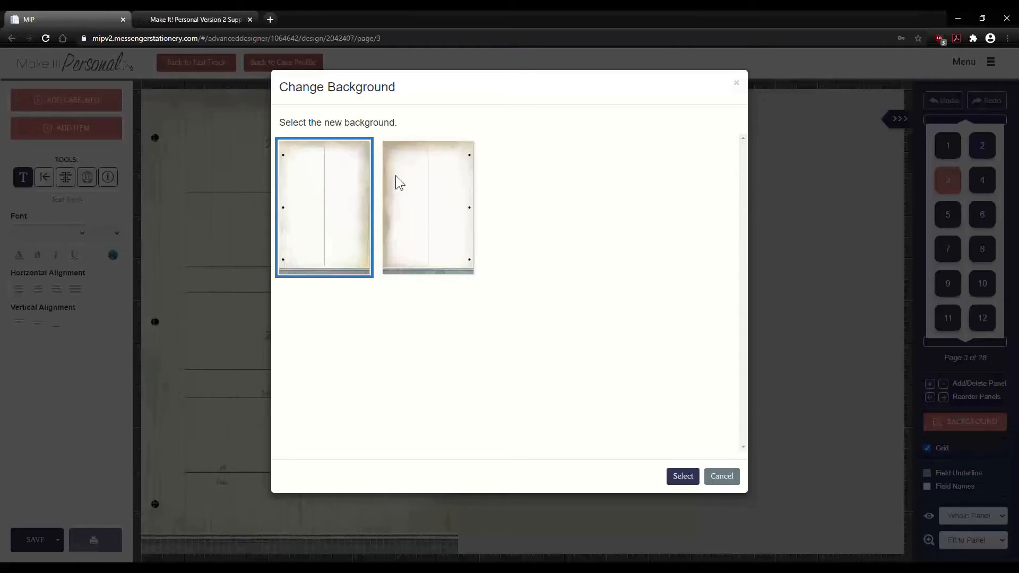
left_click(420, 196)
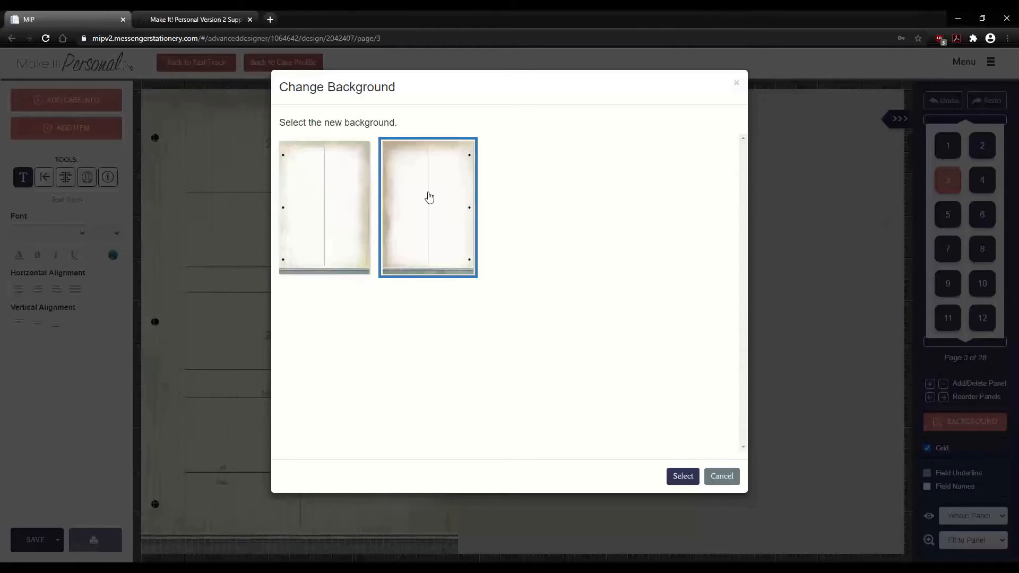
left_click(314, 189)
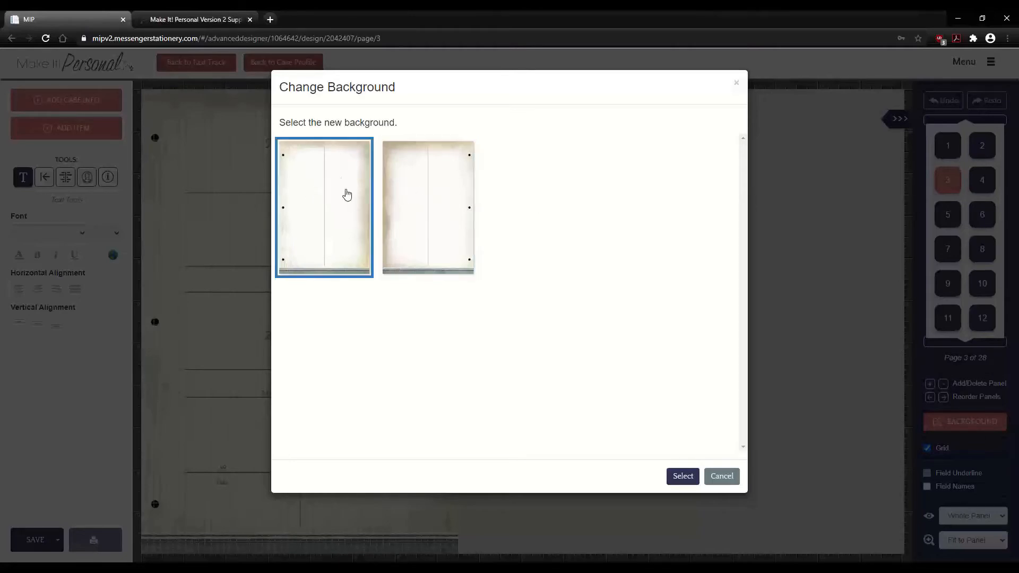
left_click(673, 473)
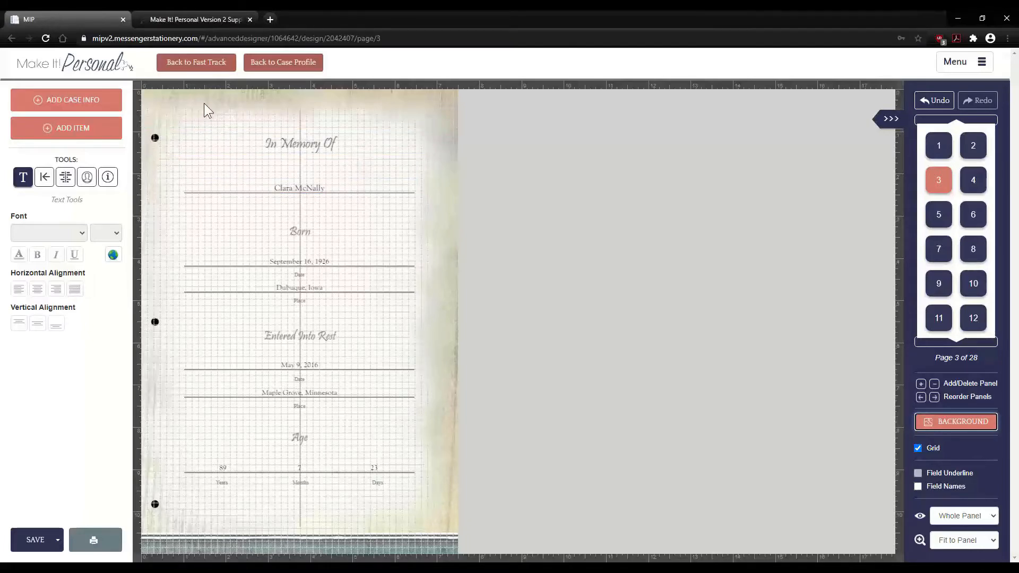
left_click(406, 157)
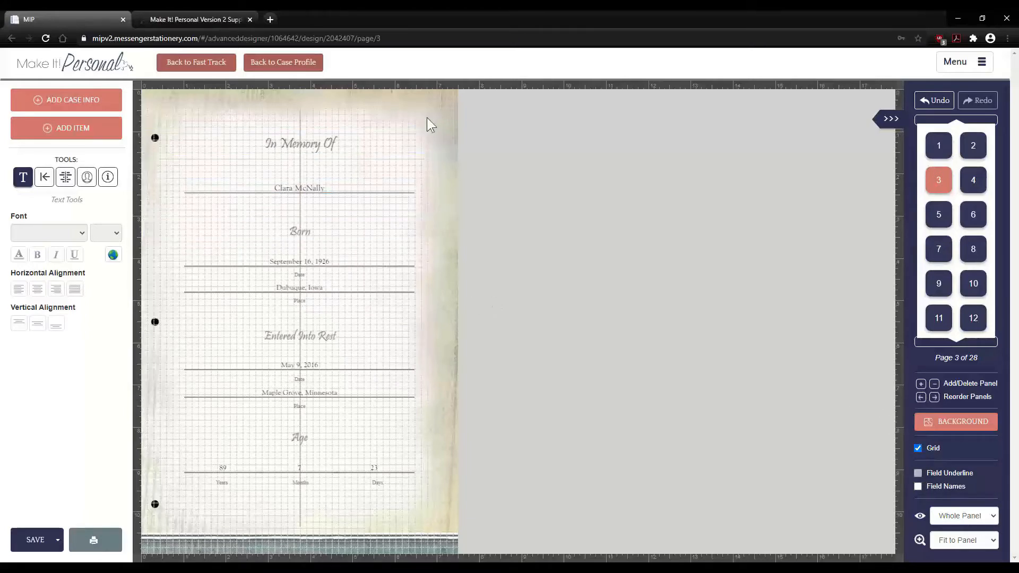
left_click(917, 448)
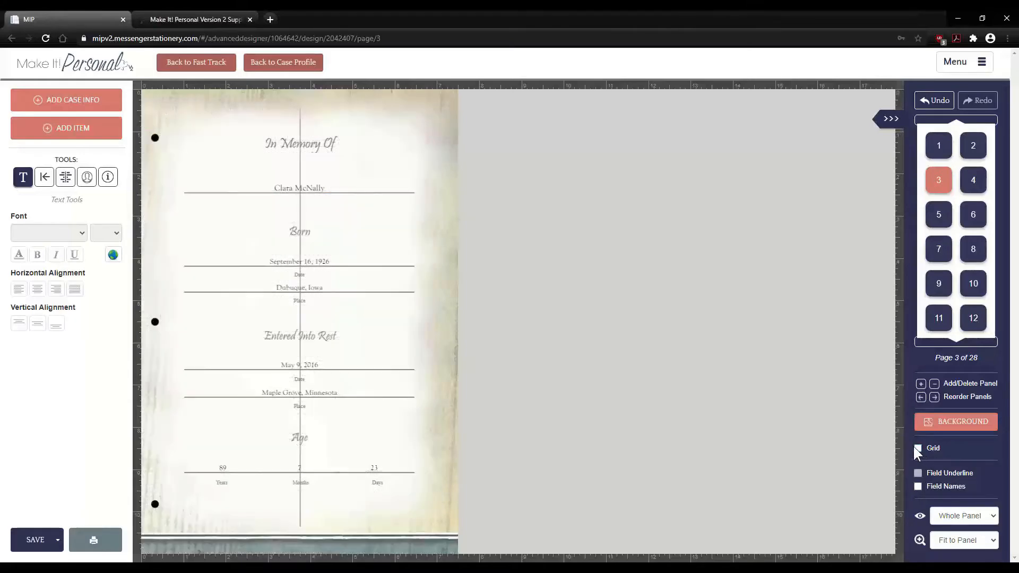
left_click(917, 449)
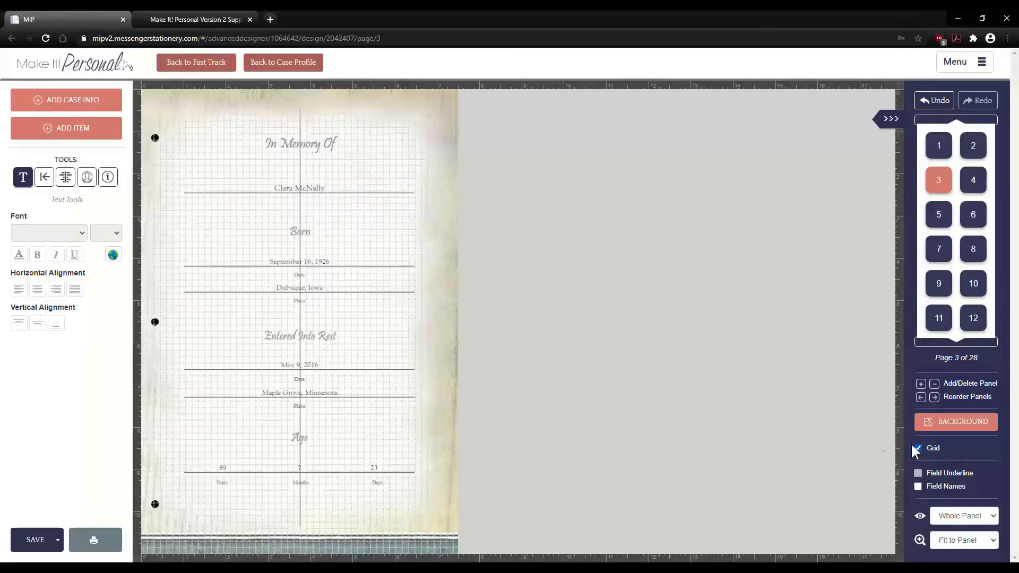
left_click(323, 136)
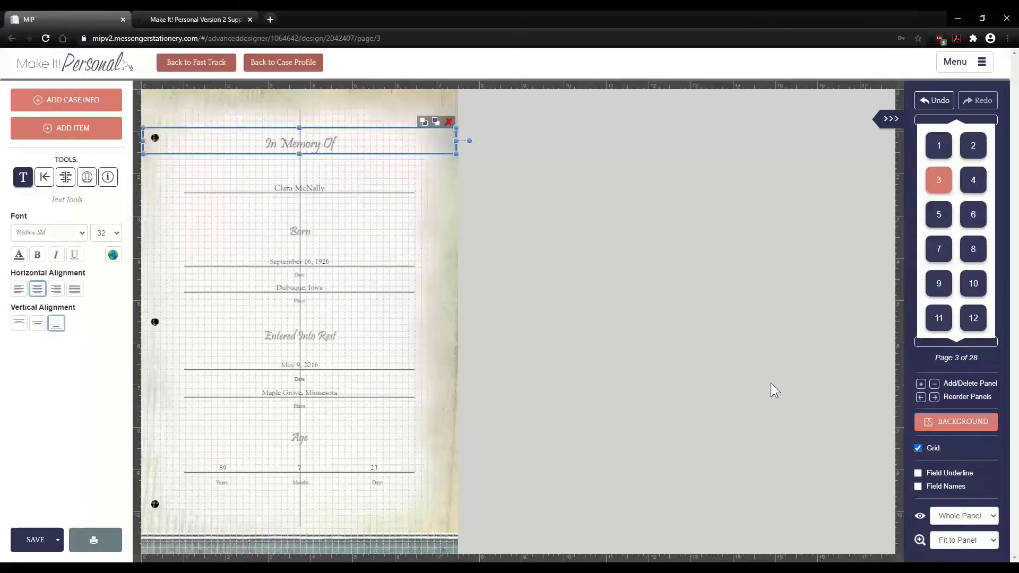
left_click(342, 191)
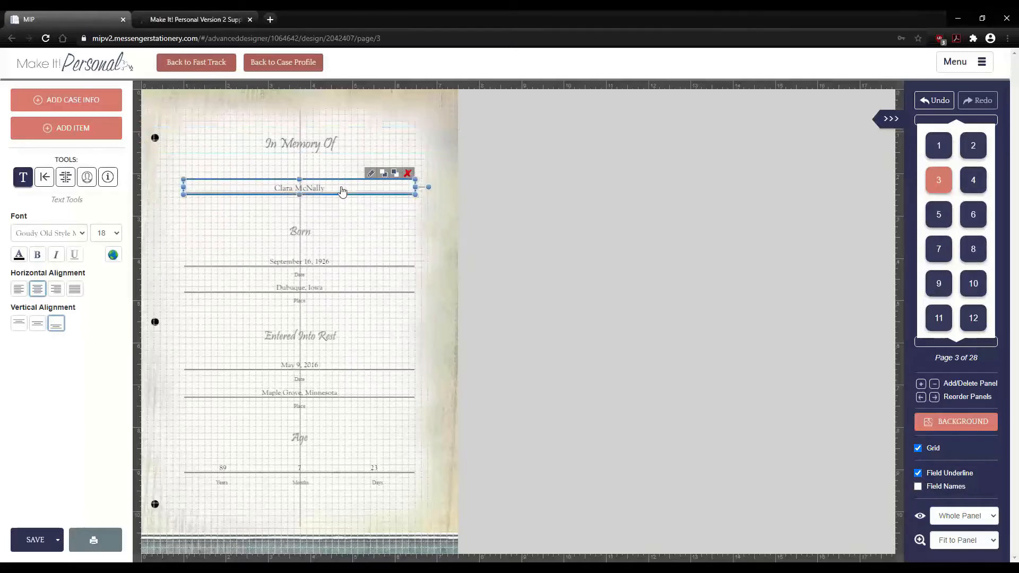
left_click(340, 146)
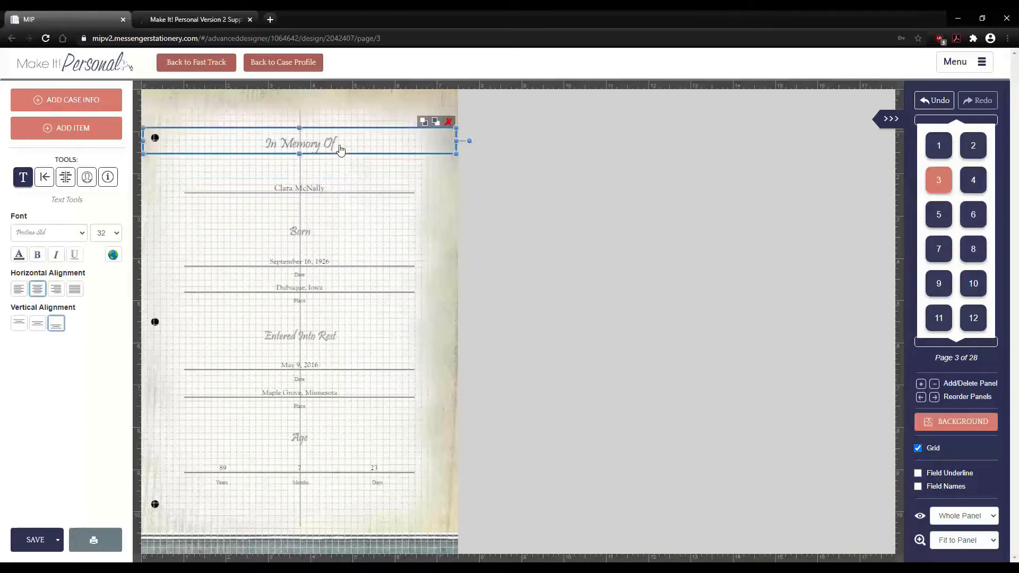
left_click(348, 192)
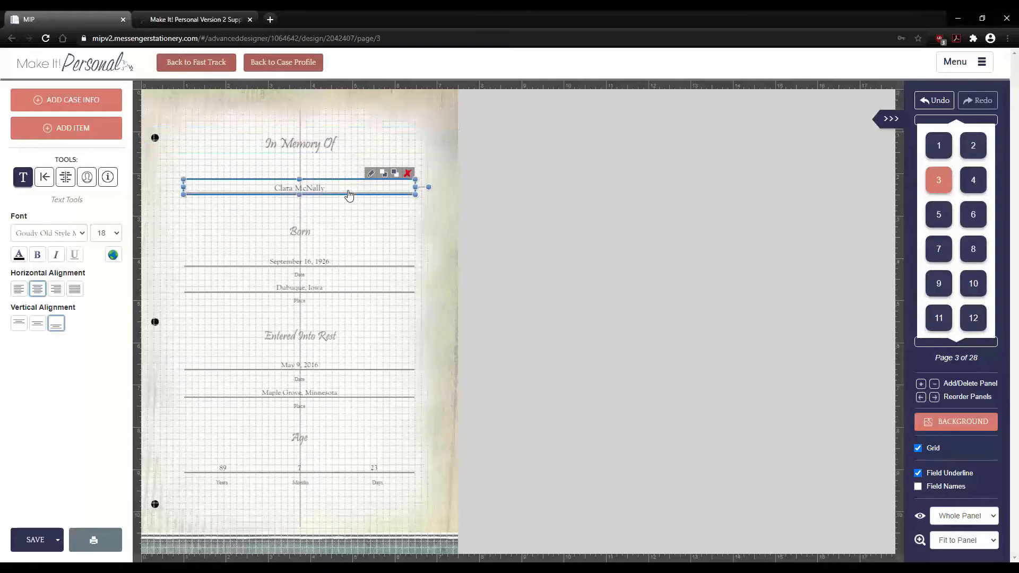
left_click(349, 148)
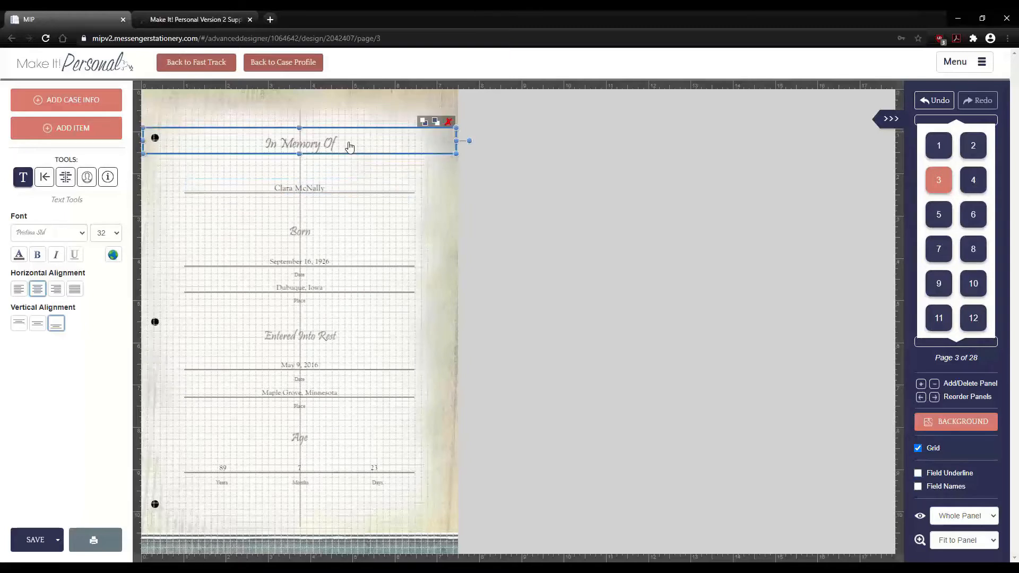
left_click(917, 473)
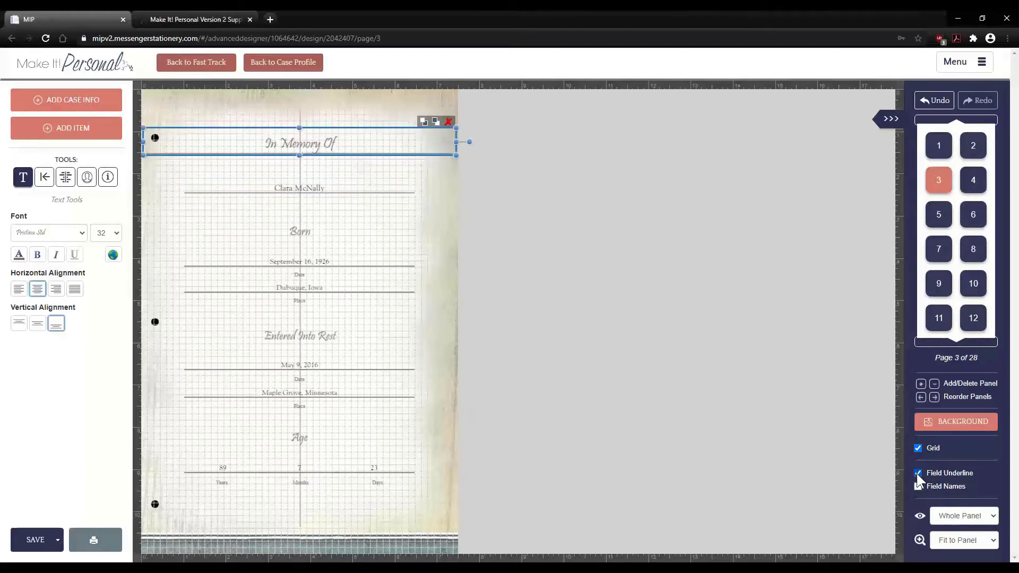
left_click(437, 204)
left_click(416, 143)
left_click(382, 190)
left_click(386, 146)
left_click(917, 474)
left_click(437, 182)
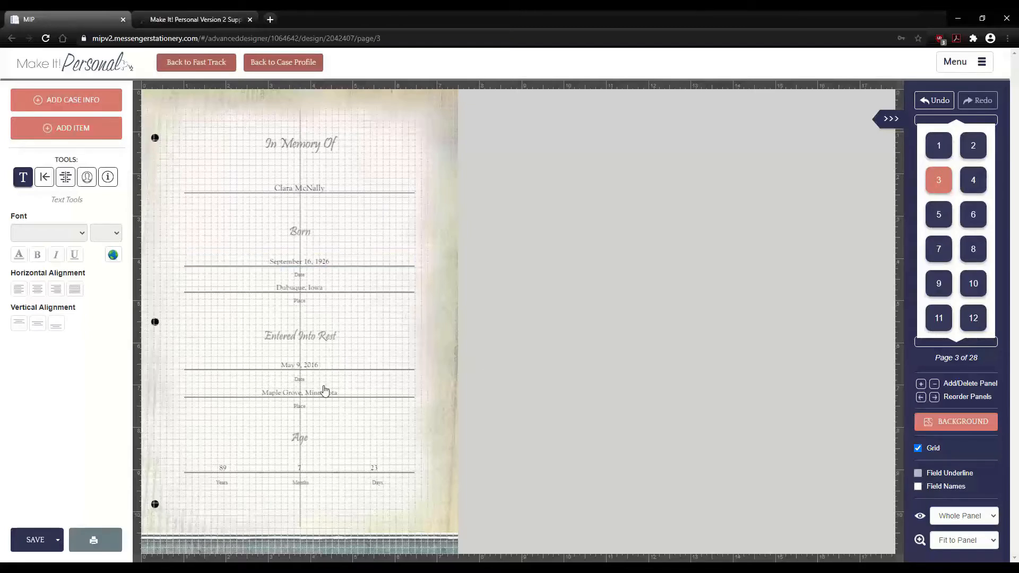
left_click(309, 366)
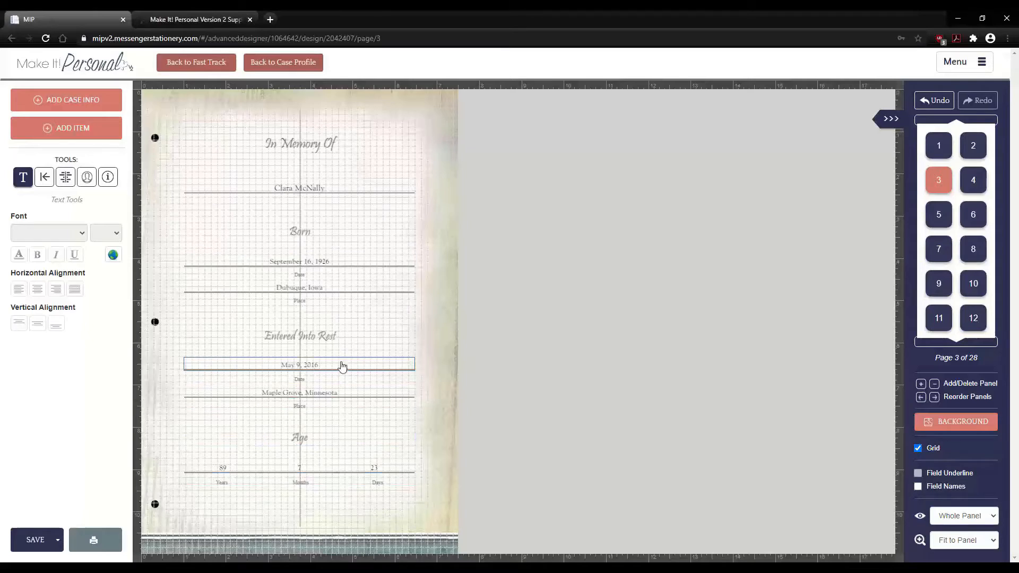
left_click(917, 487)
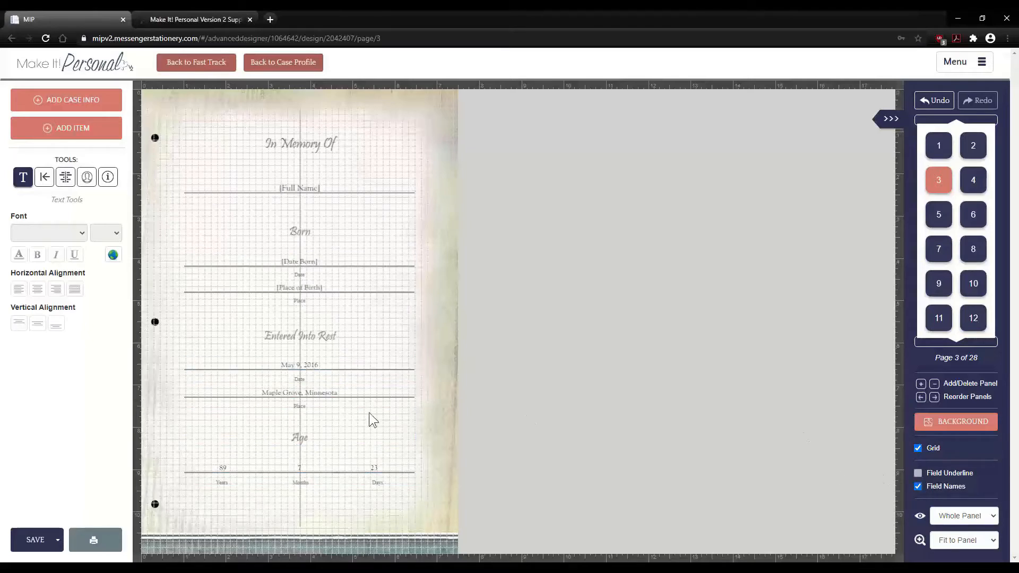
left_click(304, 370)
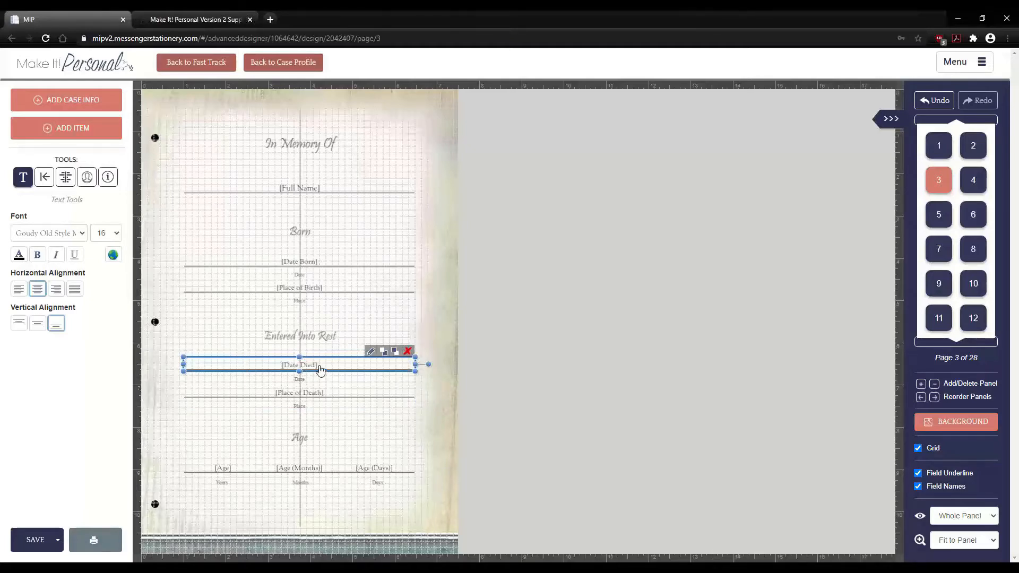
left_click(917, 486)
left_click(986, 517)
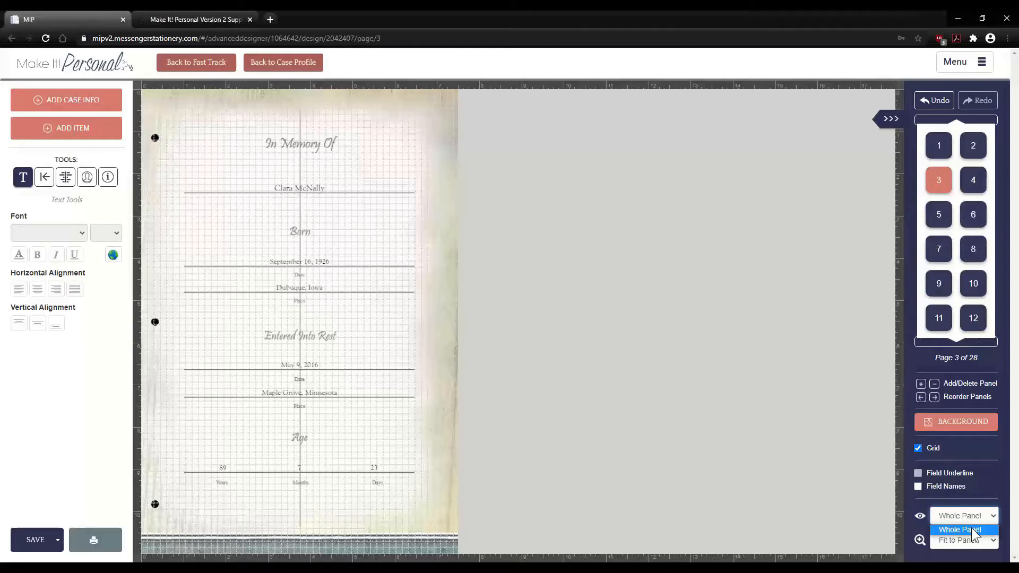
- Zoom page 3 to 125% to read the In Memory Of birth and death details
left_click(967, 530)
left_click(962, 541)
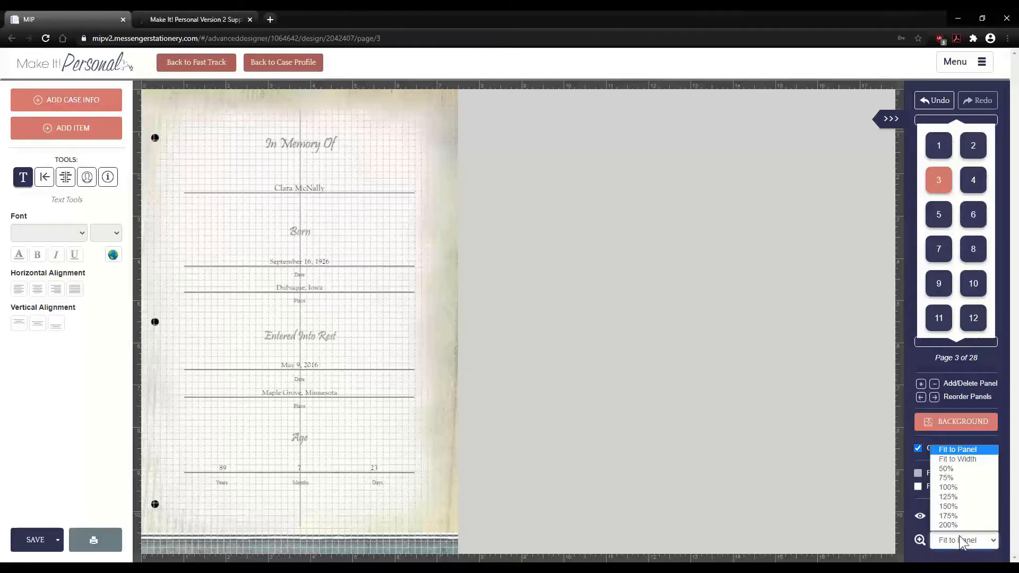
left_click(952, 499)
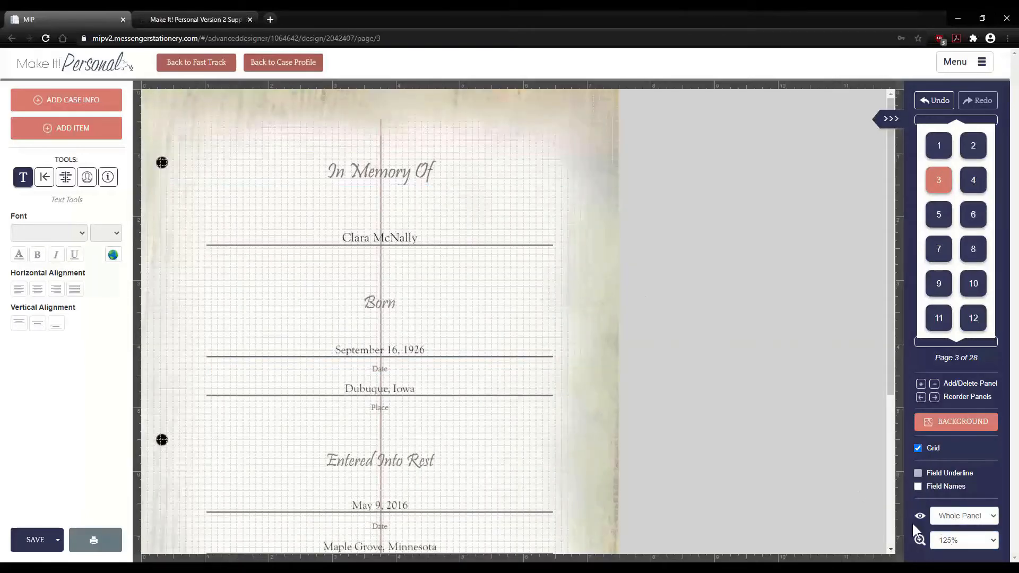
left_click(952, 541)
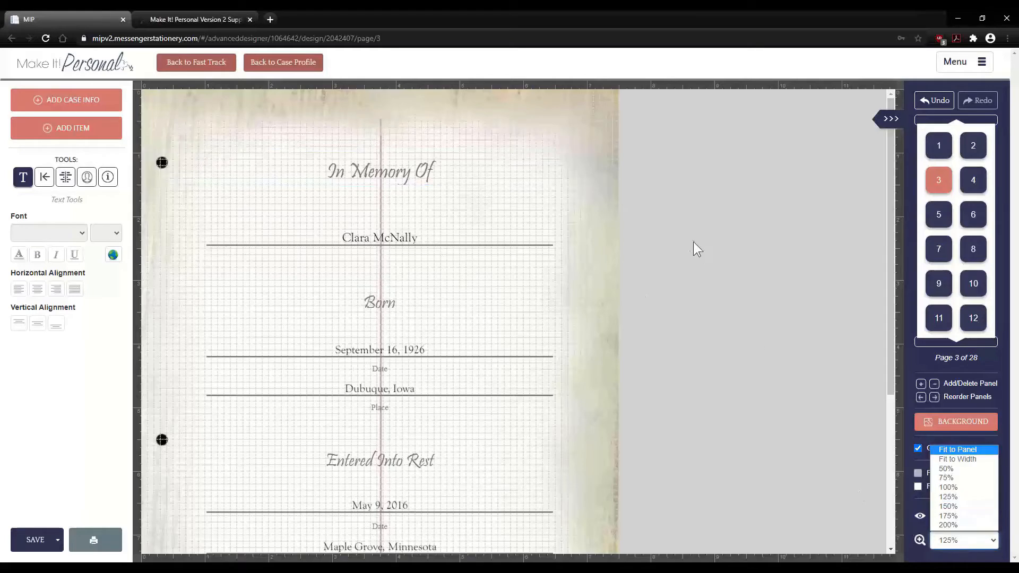
left_click(676, 228)
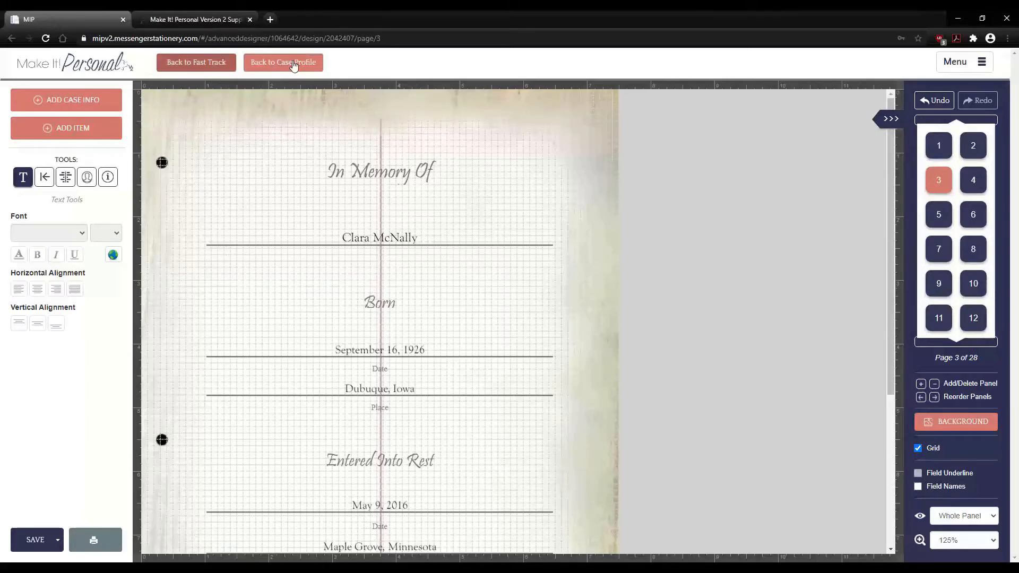
- Return to the Fast Track review, answer the save prompt, and reopen the design in Advanced Designer
left_click(203, 60)
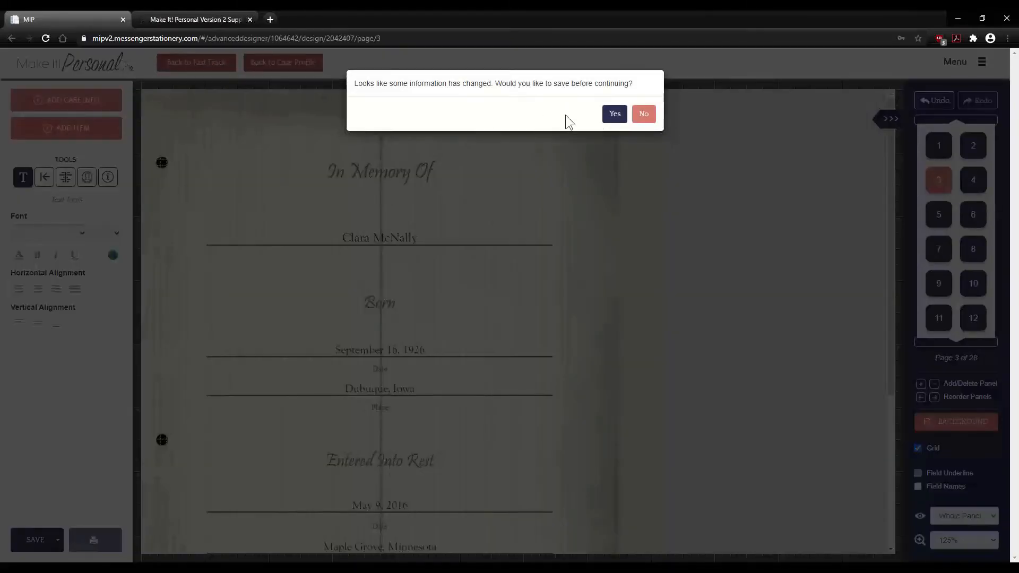
left_click(621, 114)
left_click(641, 114)
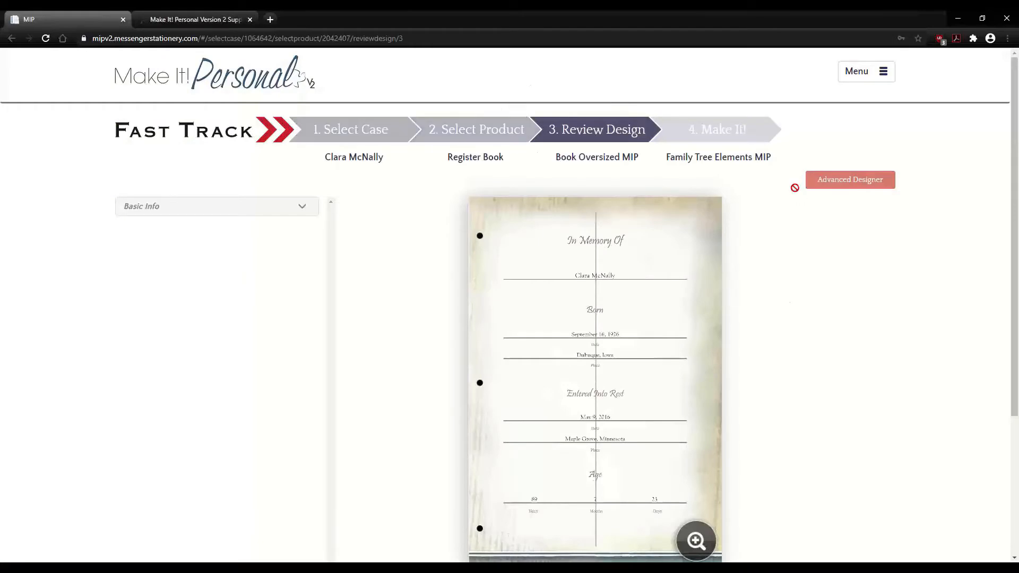
left_click(840, 183)
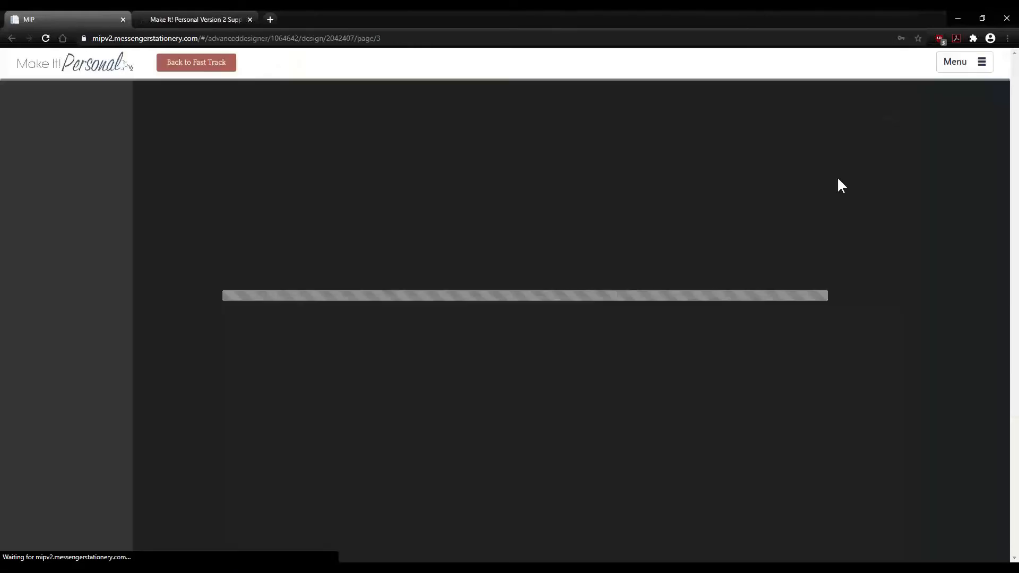
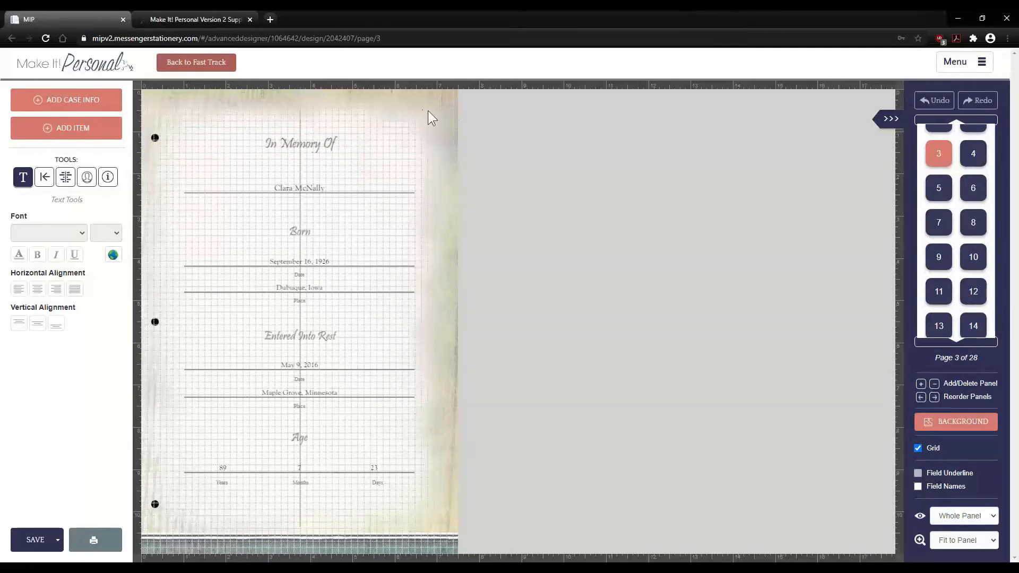
- Select each page 3 field in turn, from In Memory Of to Age, to check fonts
left_click(346, 144)
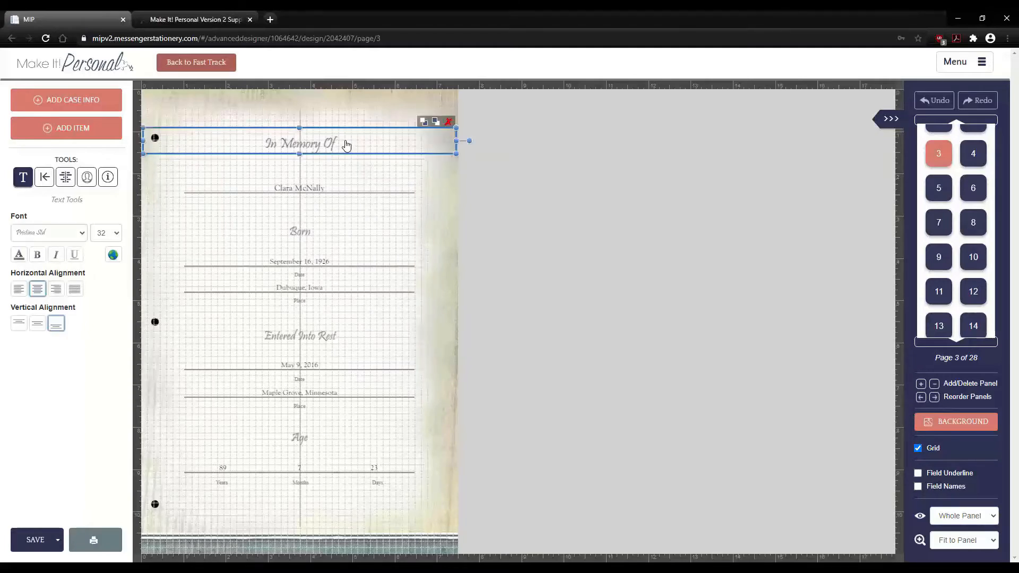
left_click(330, 189)
left_click(311, 237)
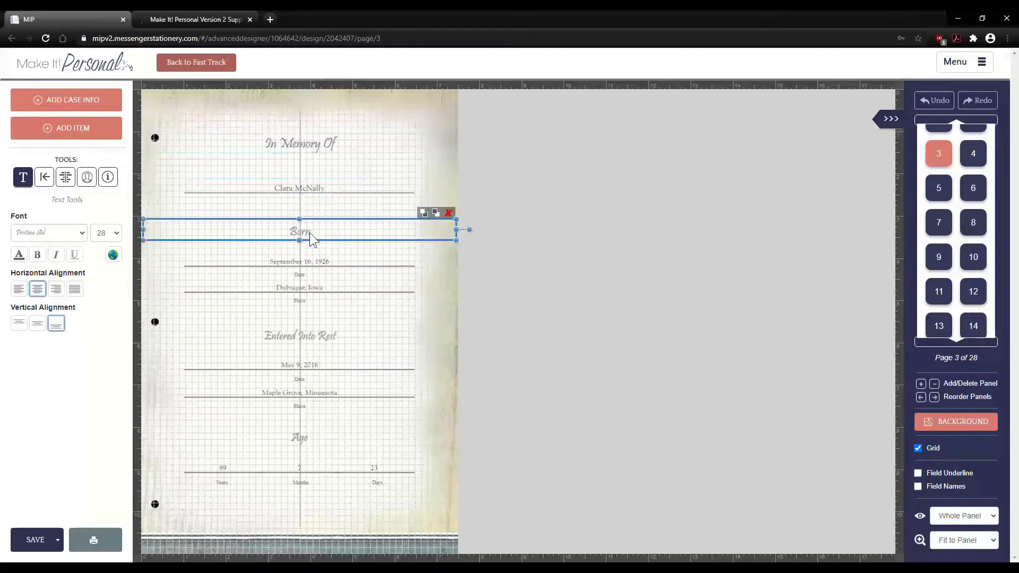
left_click(318, 273)
left_click(315, 296)
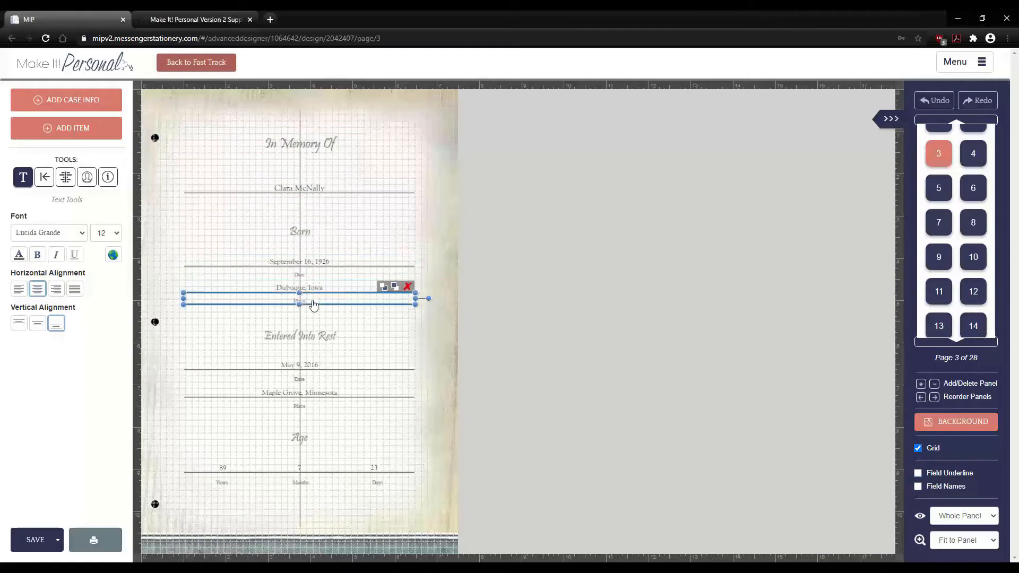
left_click(307, 335)
left_click(309, 366)
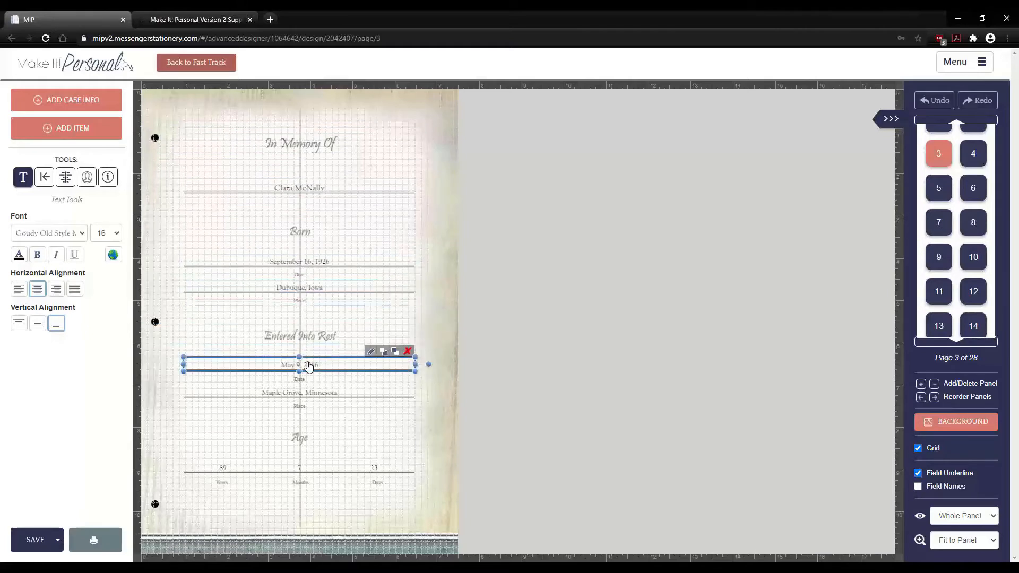
left_click(318, 145)
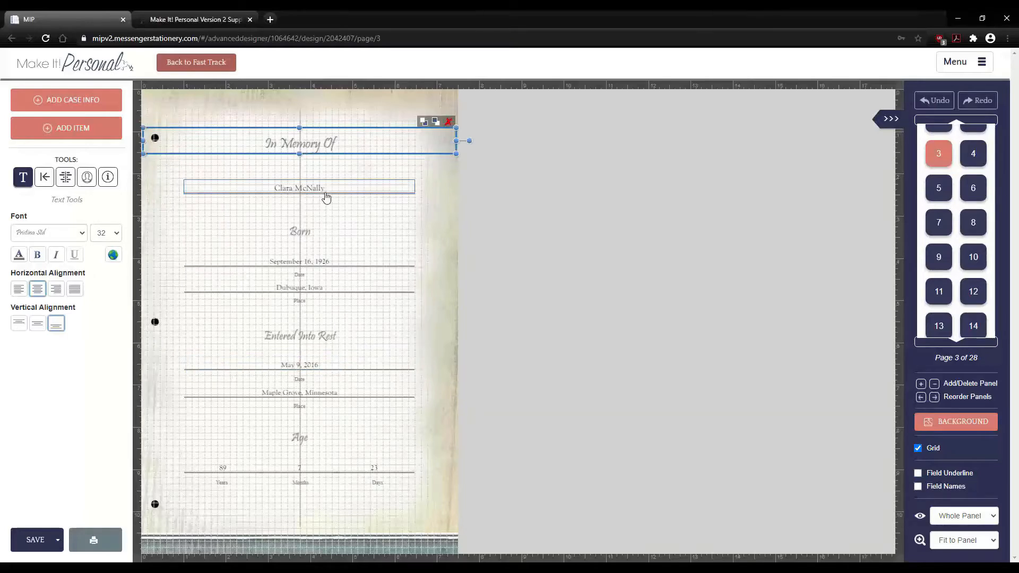
left_click(322, 189)
left_click(319, 262)
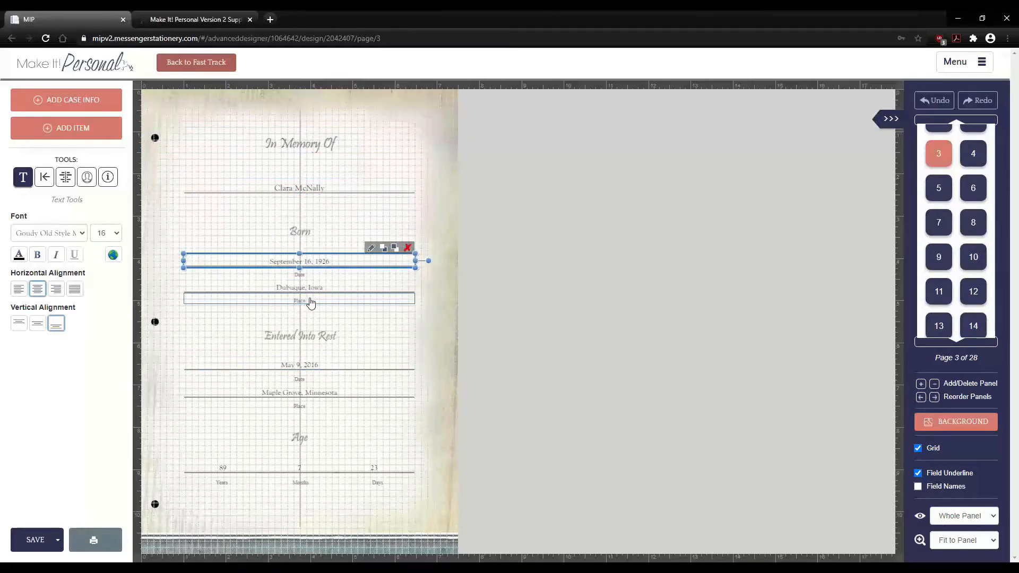
left_click(311, 301)
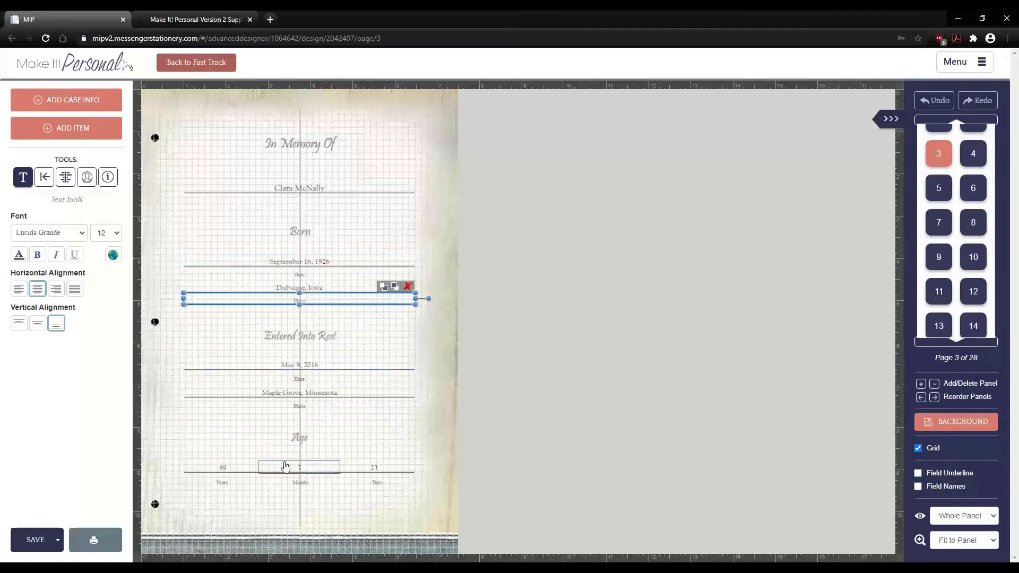
left_click(301, 439)
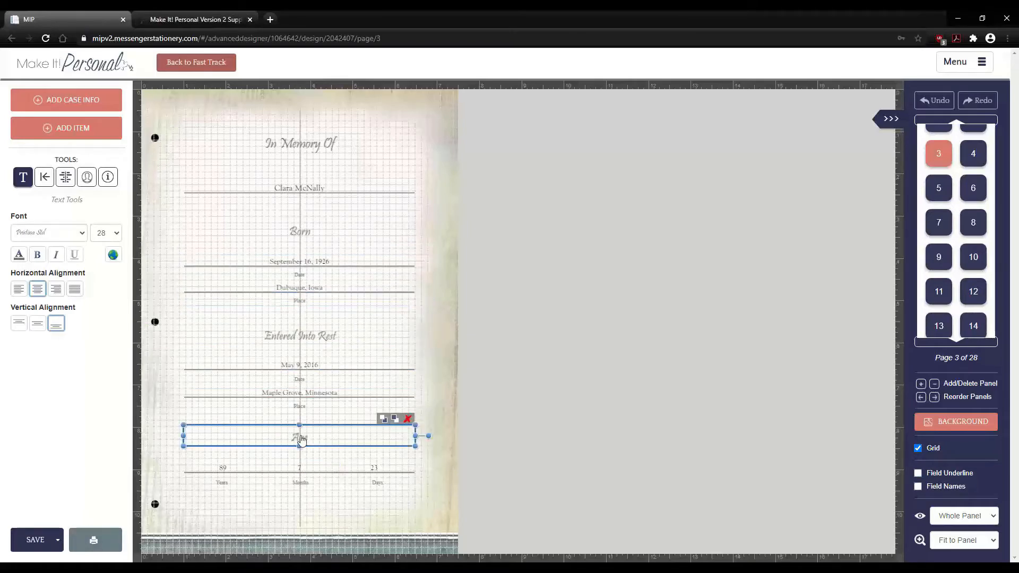
- Shrink, rotate clockwise and reposition the In Memory Of title box
left_click(318, 150)
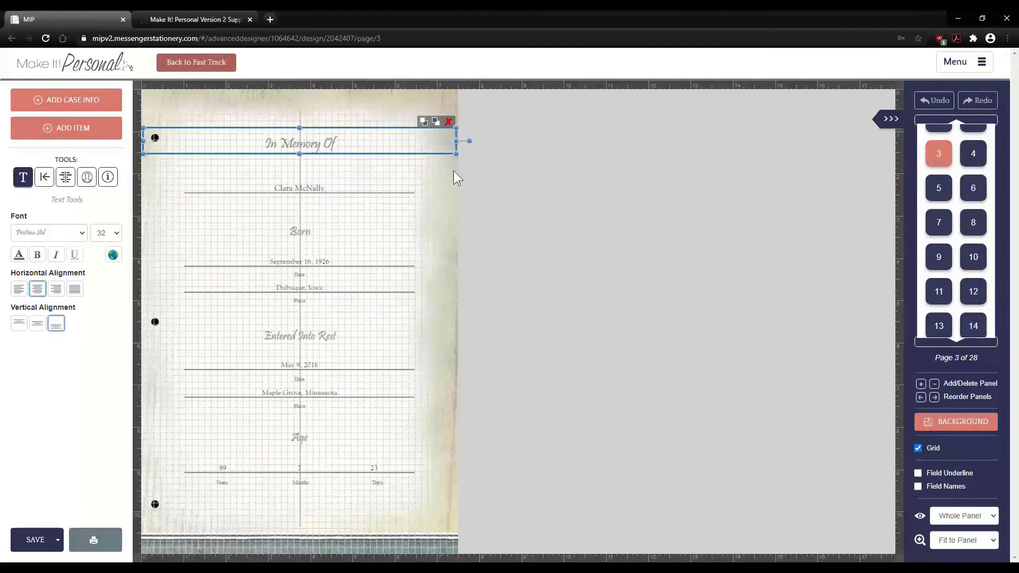
left_click_drag(456, 155, 353, 170)
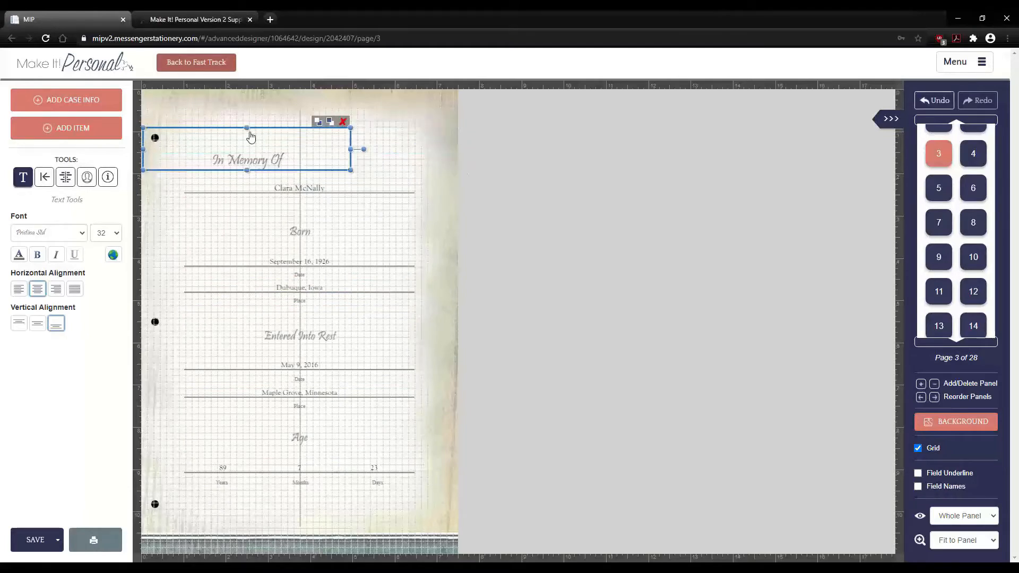
left_click_drag(250, 136, 270, 131)
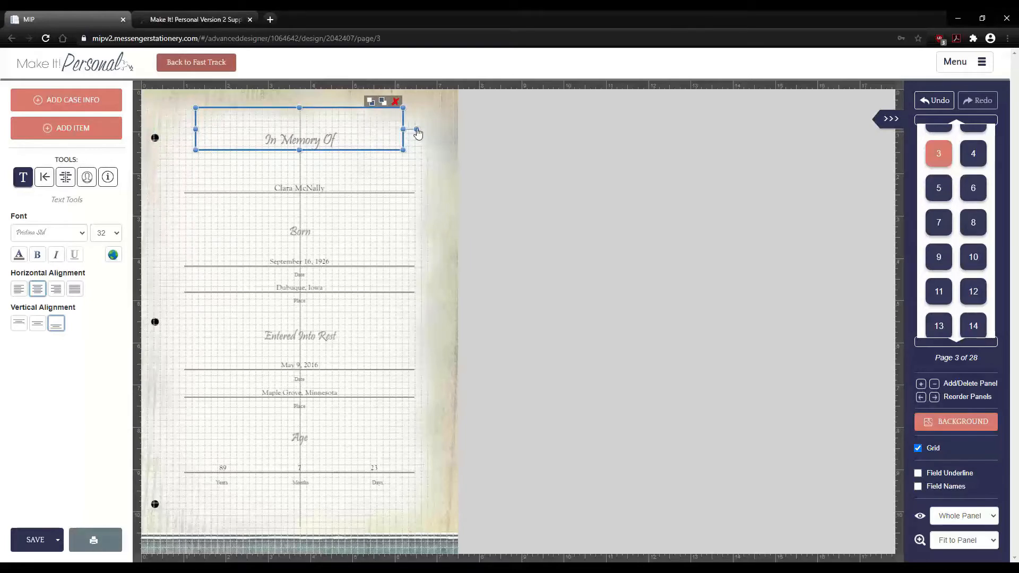
left_click_drag(417, 133, 391, 223)
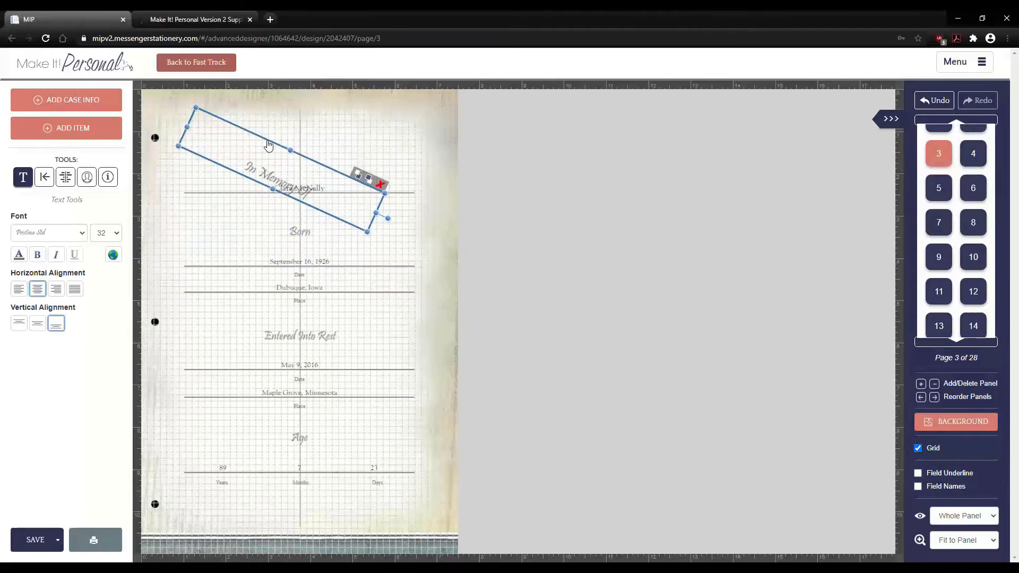
left_click_drag(245, 154, 289, 151)
left_click_drag(290, 151, 263, 149)
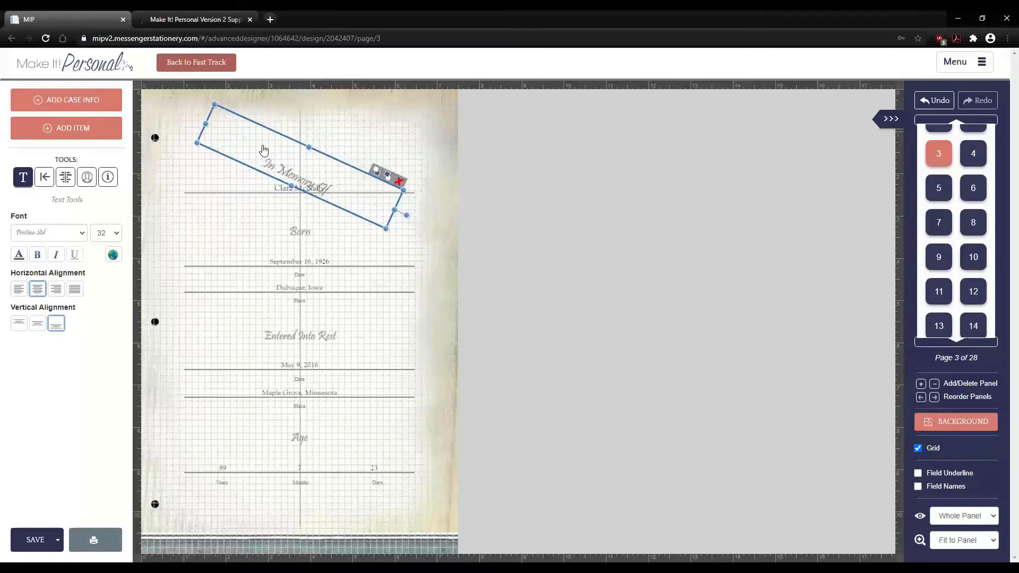
- Move the name field below the title, then delete it and the rotated In Memory Of title
left_click(246, 197)
left_click_drag(243, 194, 252, 226)
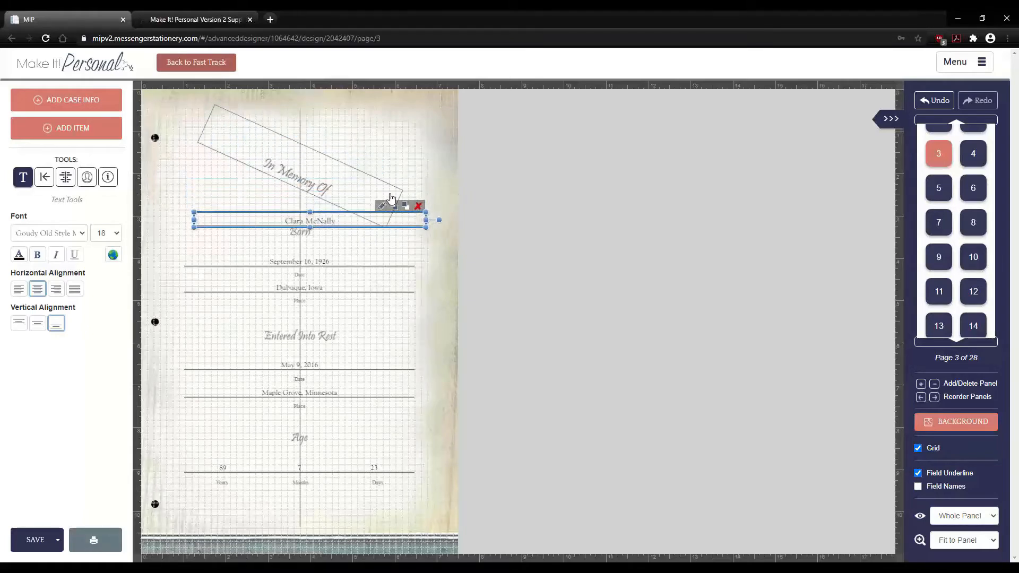
left_click(419, 207)
left_click(374, 191)
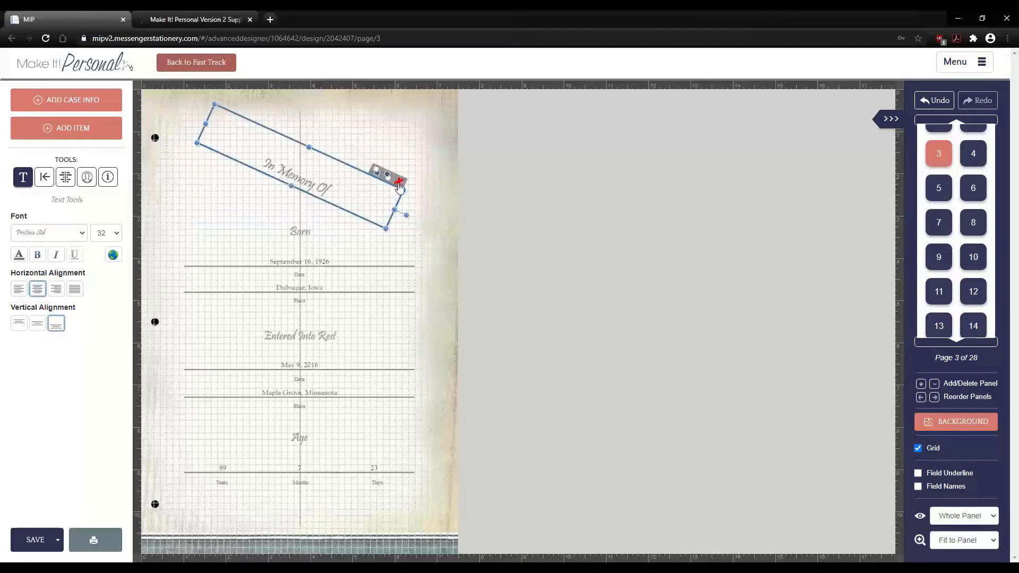
left_click(399, 182)
- Delete the Born heading and nudge the September 16, 1926 birth date up
left_click(354, 225)
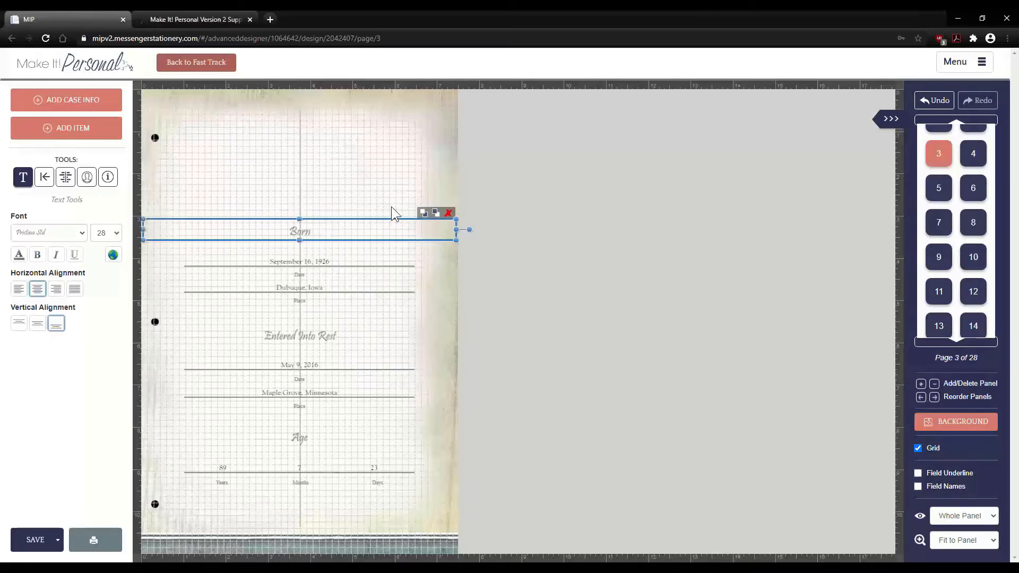
key("Delete")
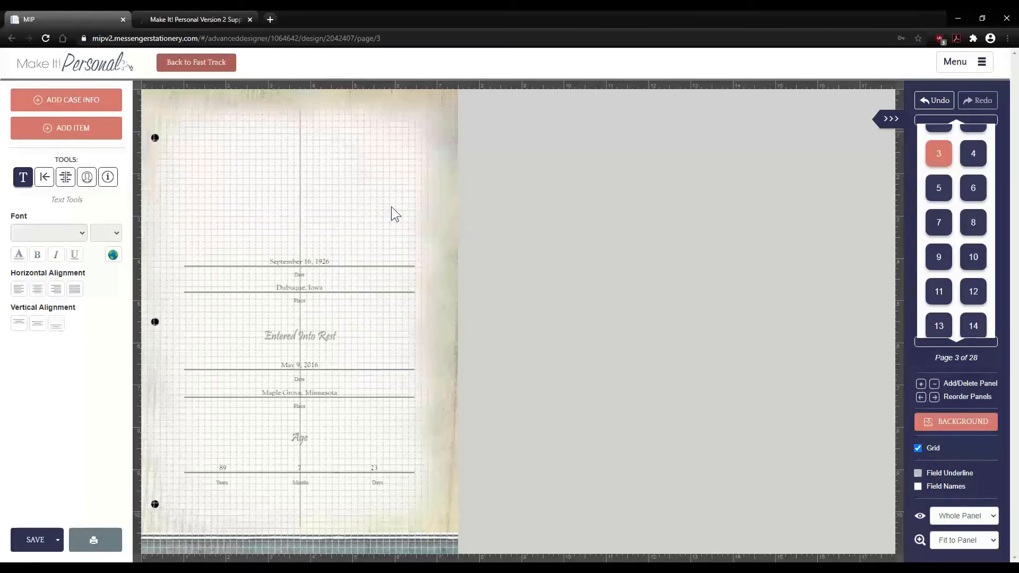
left_click(328, 267)
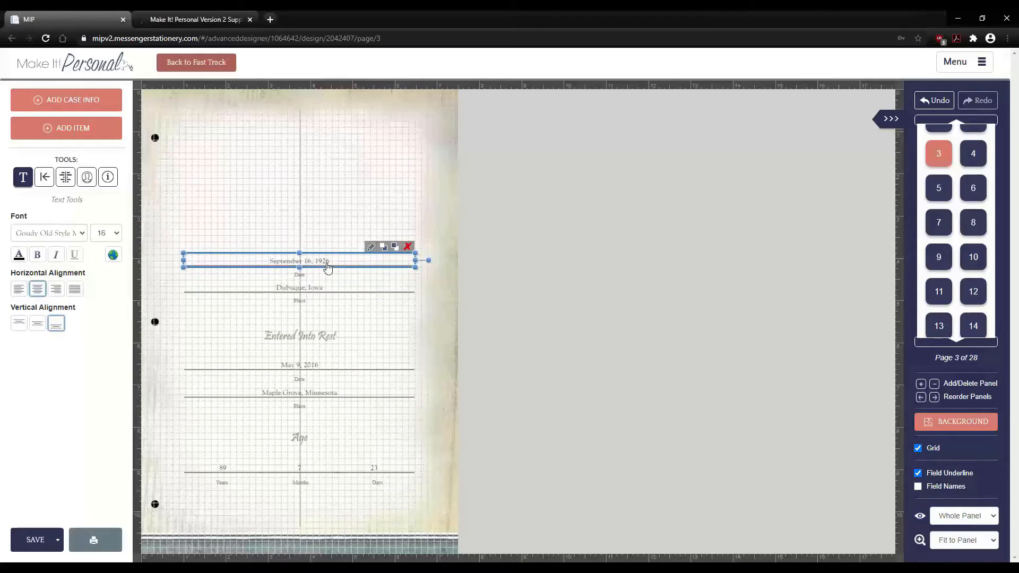
key("Up")
key("Up")
key("Up")
key("Up")
key("Up")
key("Up")
key("Up")
key("Up")
key("Up")
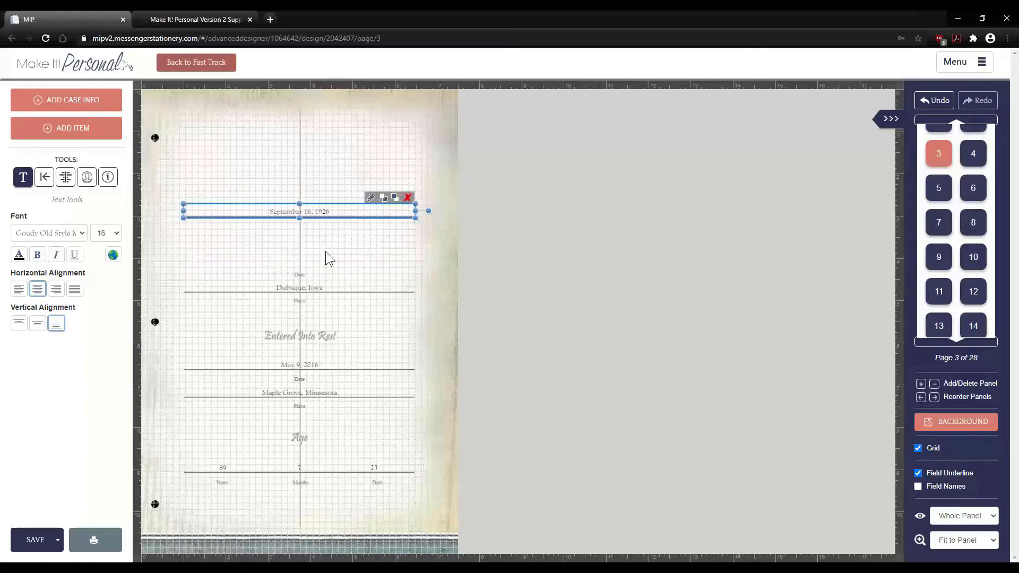
- Undo every edit, restoring the Born heading, name field and upright In Memory Of title
left_click(155, 189)
left_click(332, 209)
left_click(166, 265)
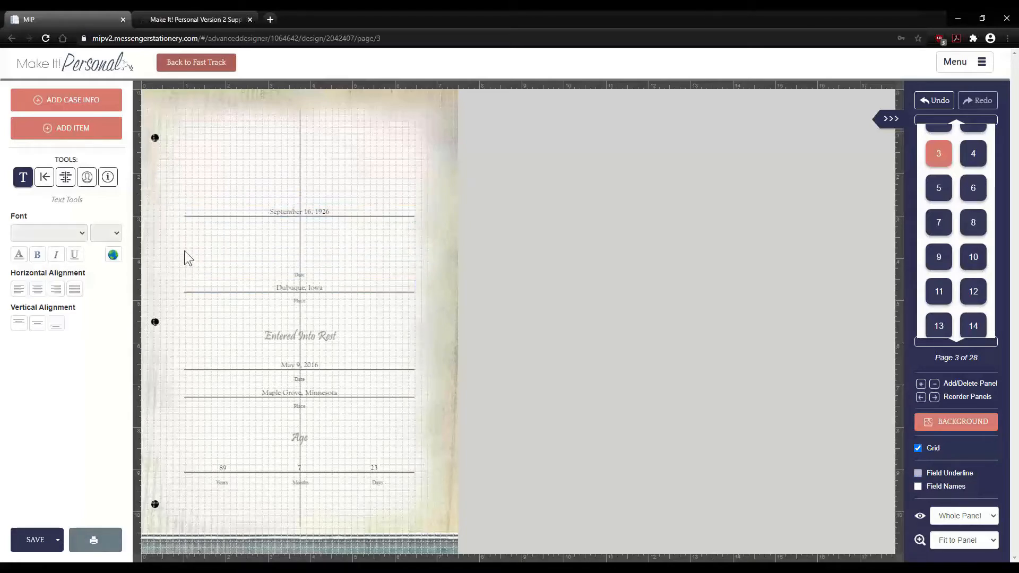
left_click(936, 105)
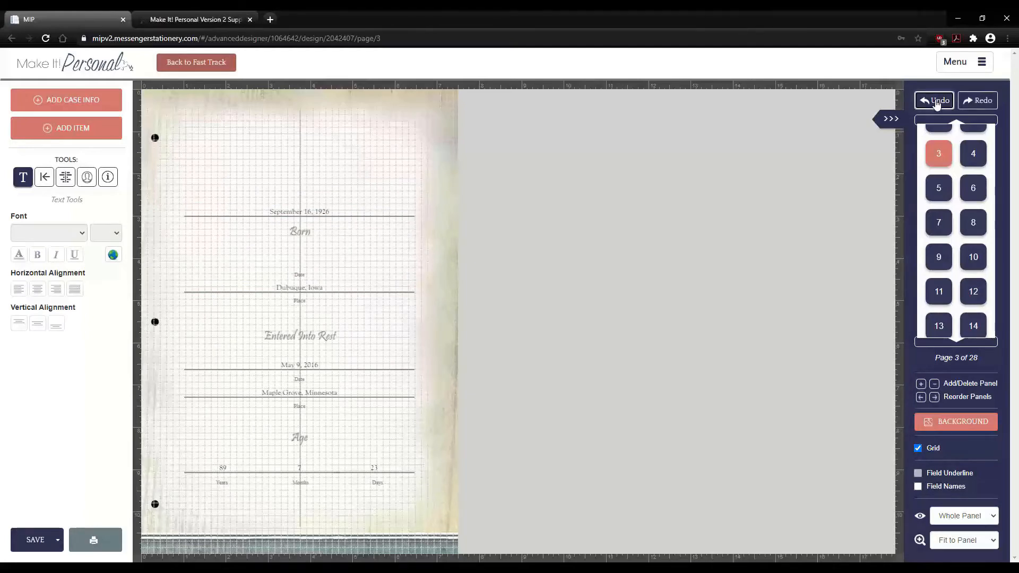
left_click(937, 105)
left_click(936, 105)
left_click(937, 105)
left_click(937, 105)
left_click(936, 104)
left_click(936, 103)
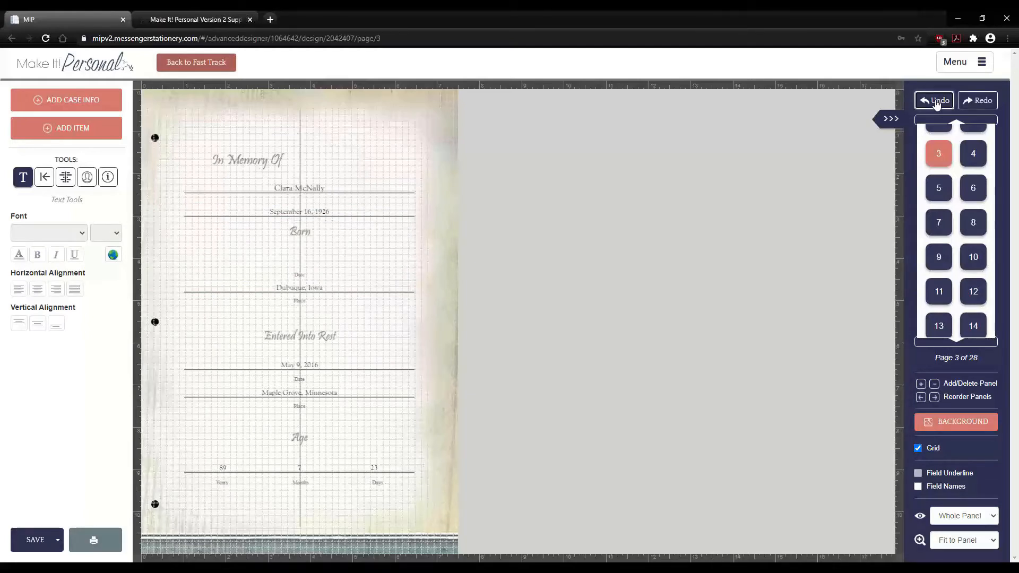
left_click(936, 101)
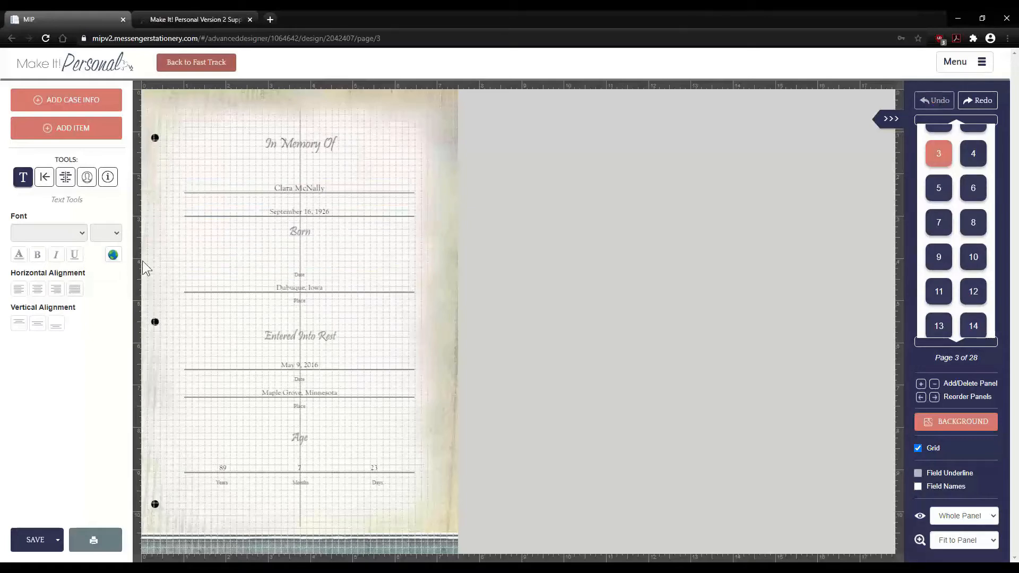
- Nudge the September 16, 1926 birth date down four steps onto its original line
left_click(282, 218)
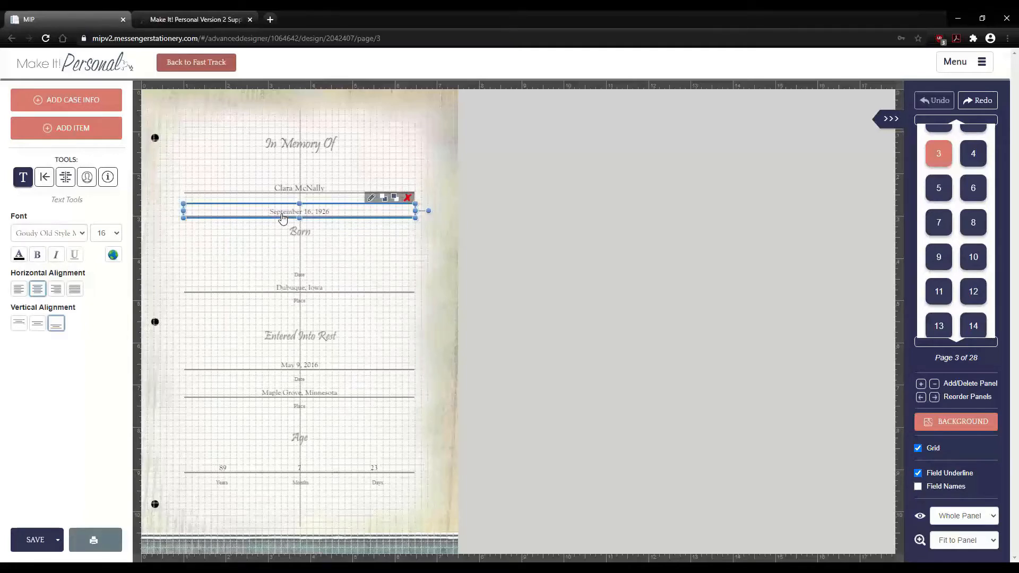
key("Down")
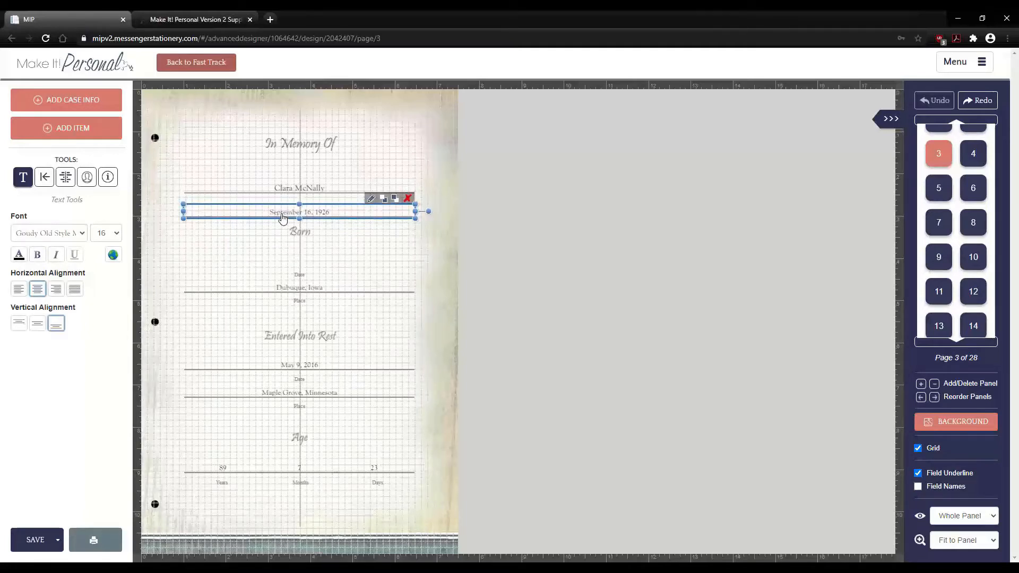
key("Down")
key("Down")
key("Down")
key("Down")
key("Down")
key("Down")
key("Down")
key("Down")
key("Down")
key("Down")
key("Down")
key("Down")
key("Down")
key("Down")
key("Down")
key("Down")
key("Down")
key("Down")
key("Down")
key("Down")
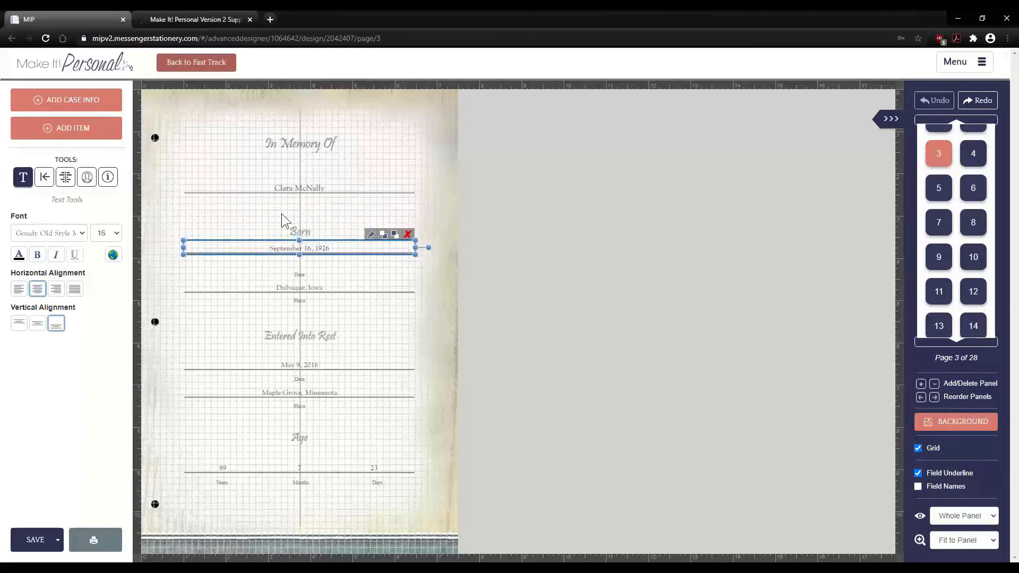
key("Down")
key("Down")
key("Down")
key("Down")
key("Down")
key("Down")
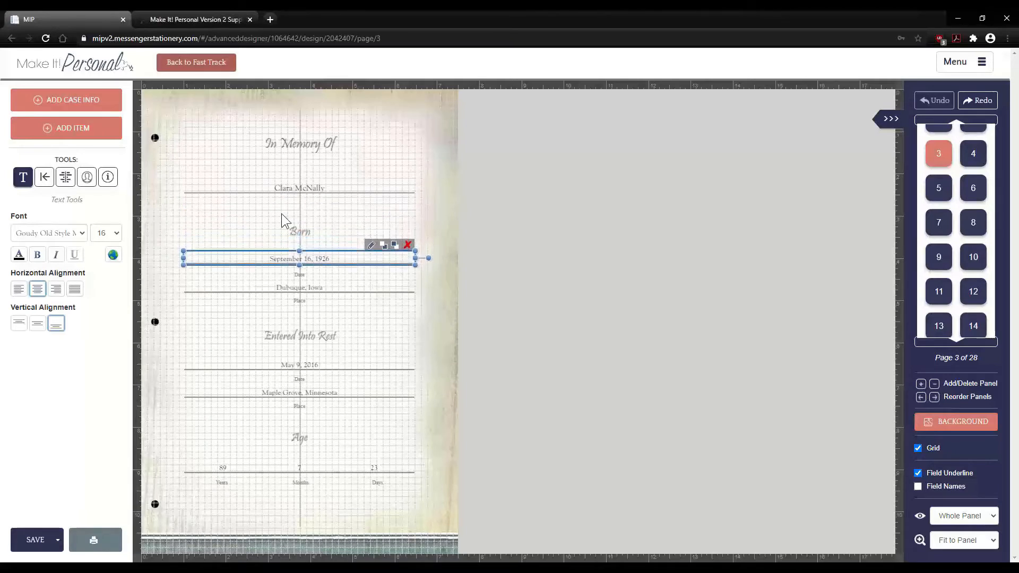
key("Down")
left_click(150, 188)
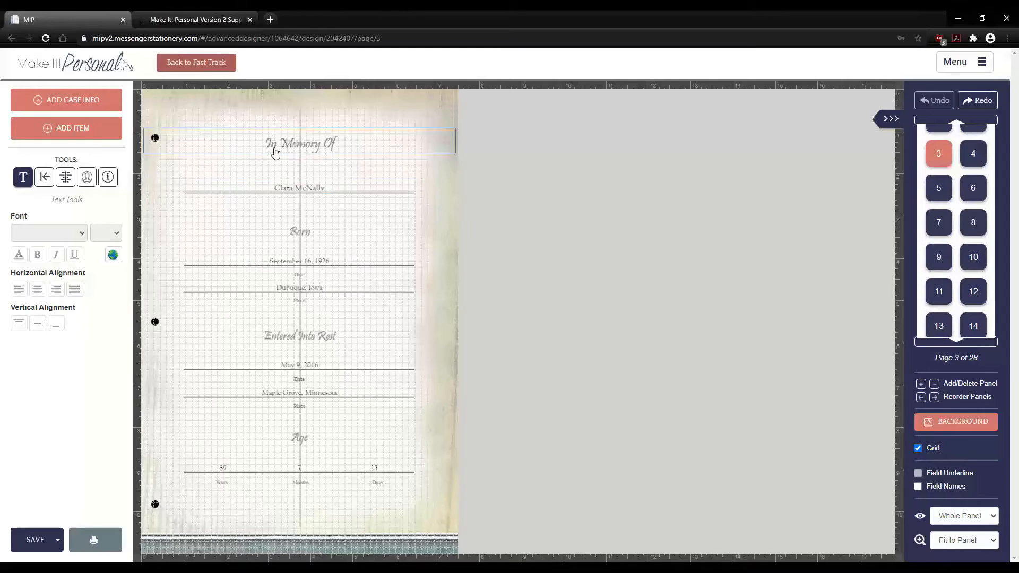
- Open the case information form and look over its Date Born and Place of Birth fields
left_click(35, 101)
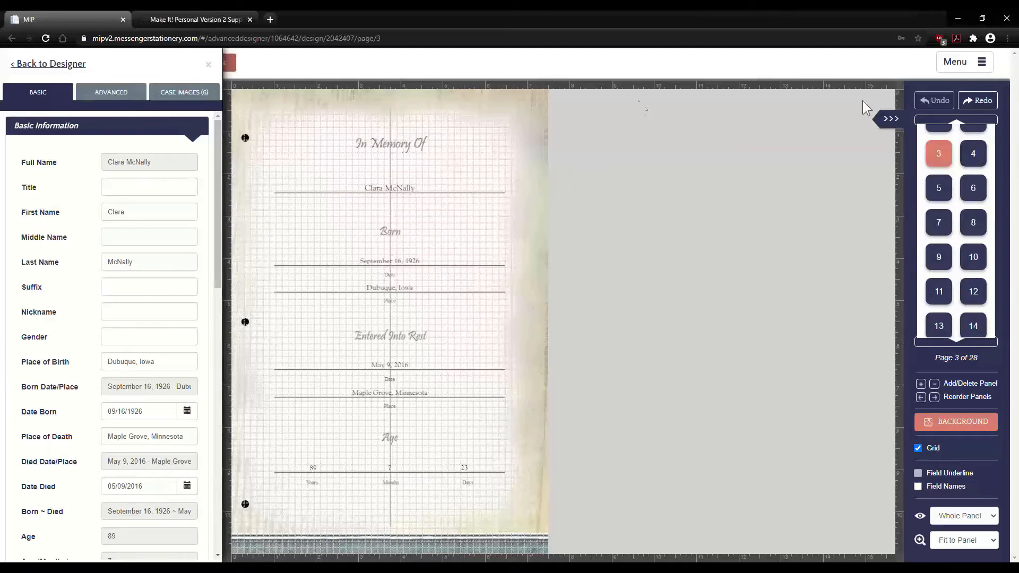
left_click(958, 62)
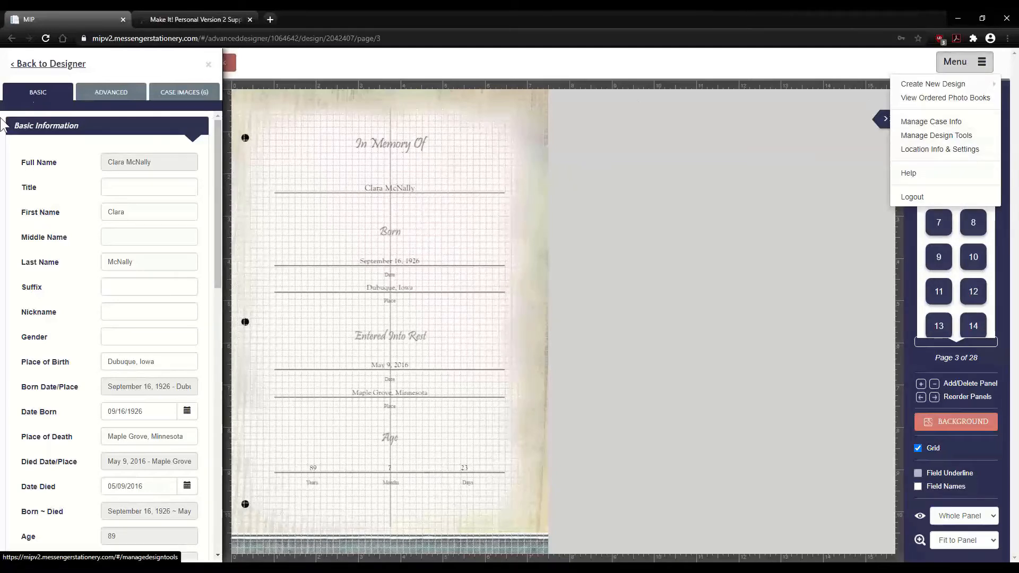
left_click(61, 125)
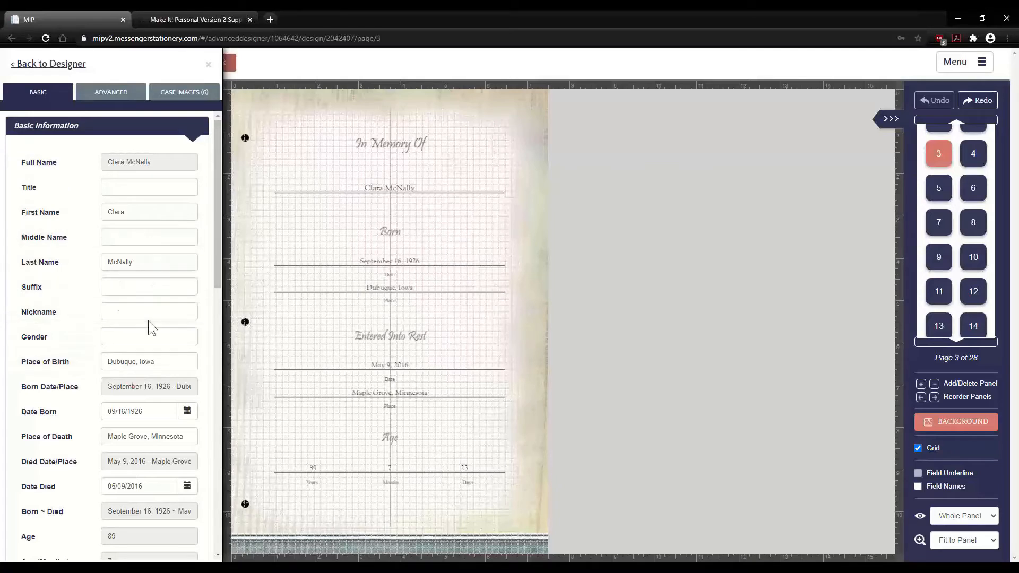
scroll(148, 320, "down", 1)
scroll(147, 325, "up", 1)
left_click(146, 410)
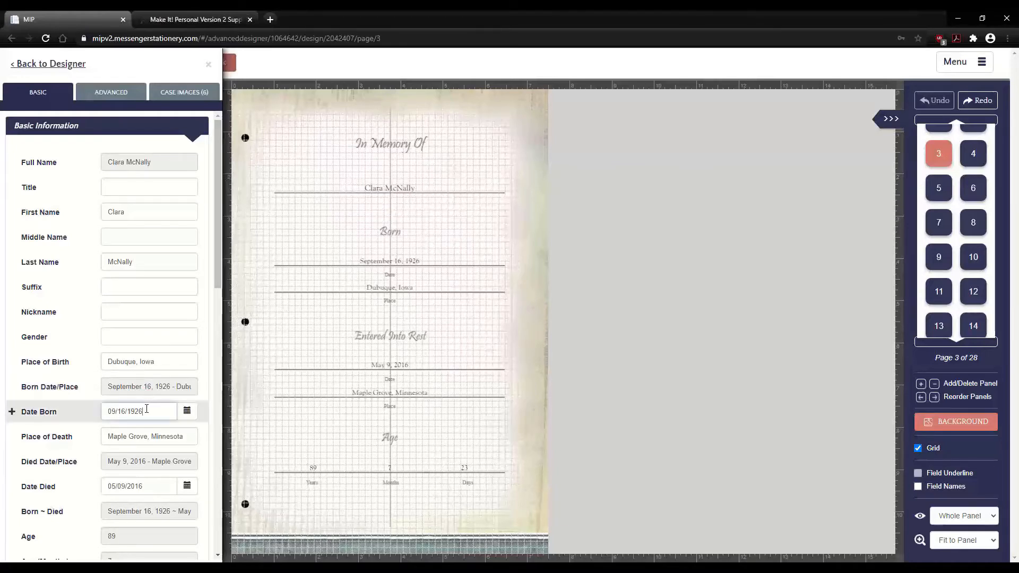
left_click(159, 361)
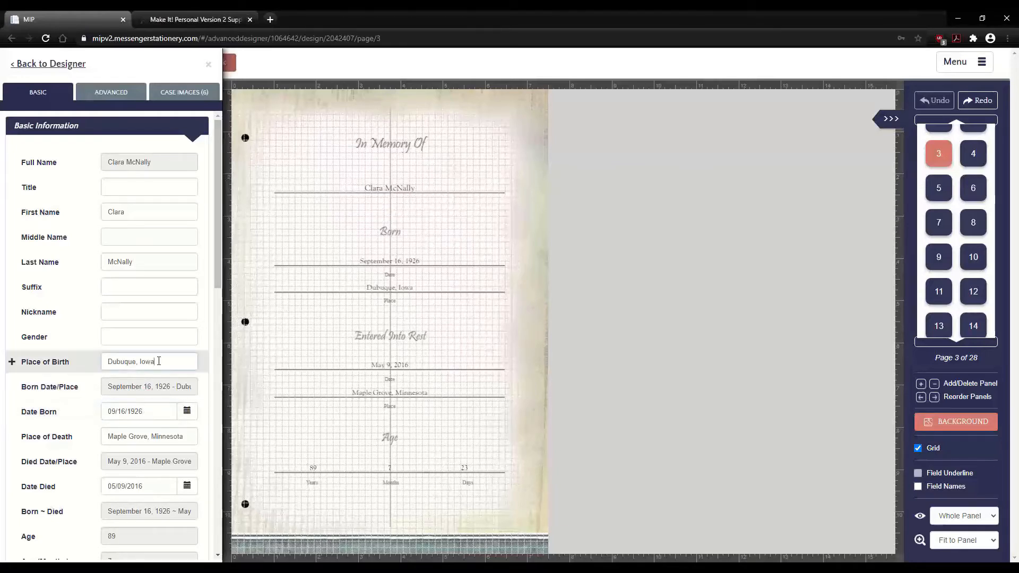
left_click(156, 161)
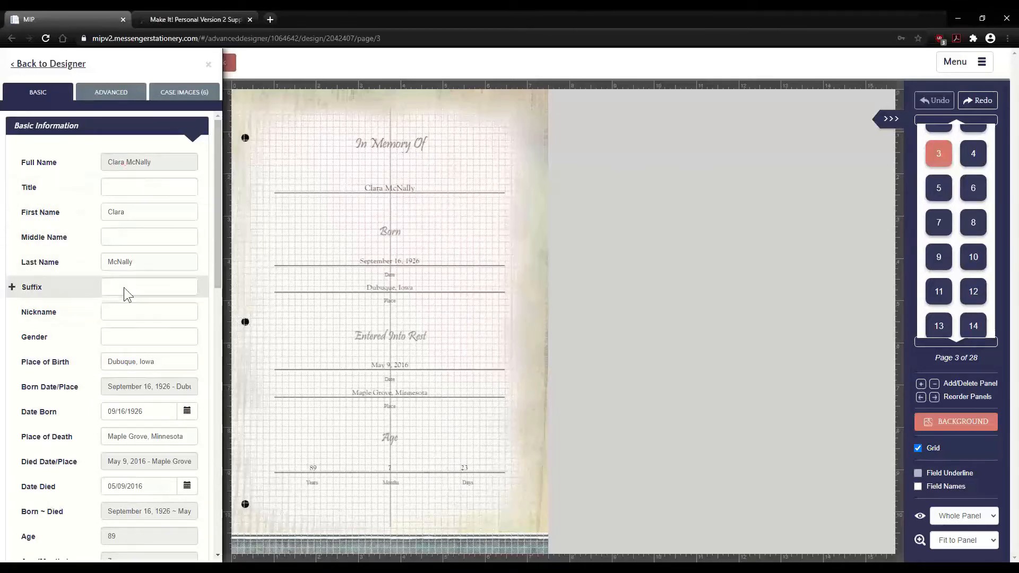
- Enter the deceased's middle name and zoom the page view to 125%
left_click(130, 236)
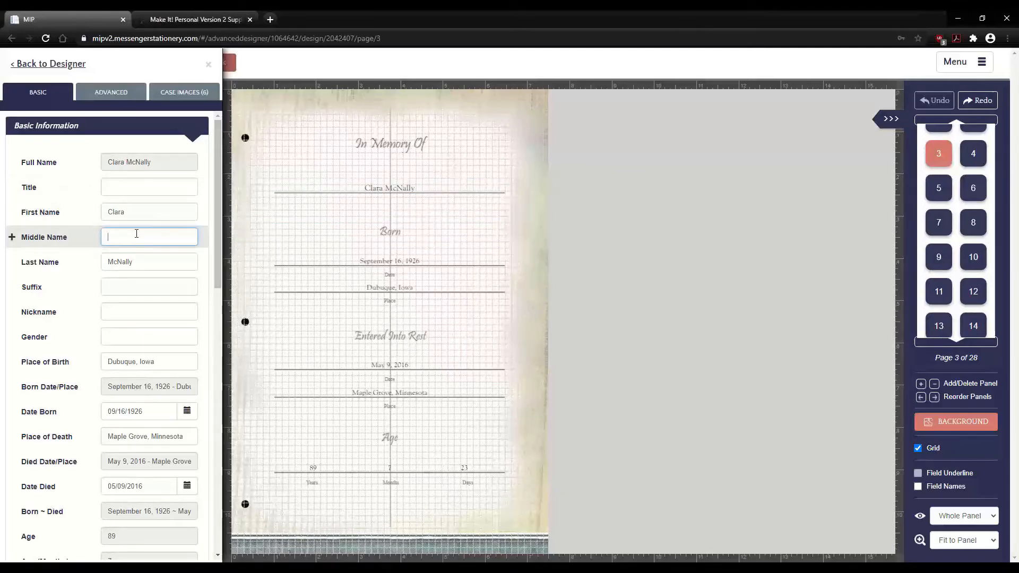
type("Sue")
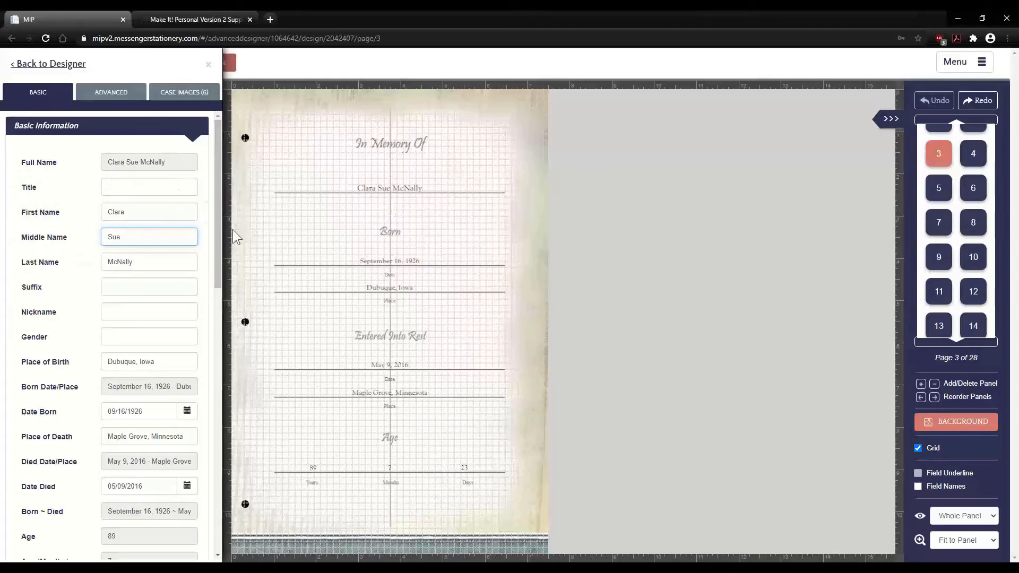
left_click(953, 540)
key("Return")
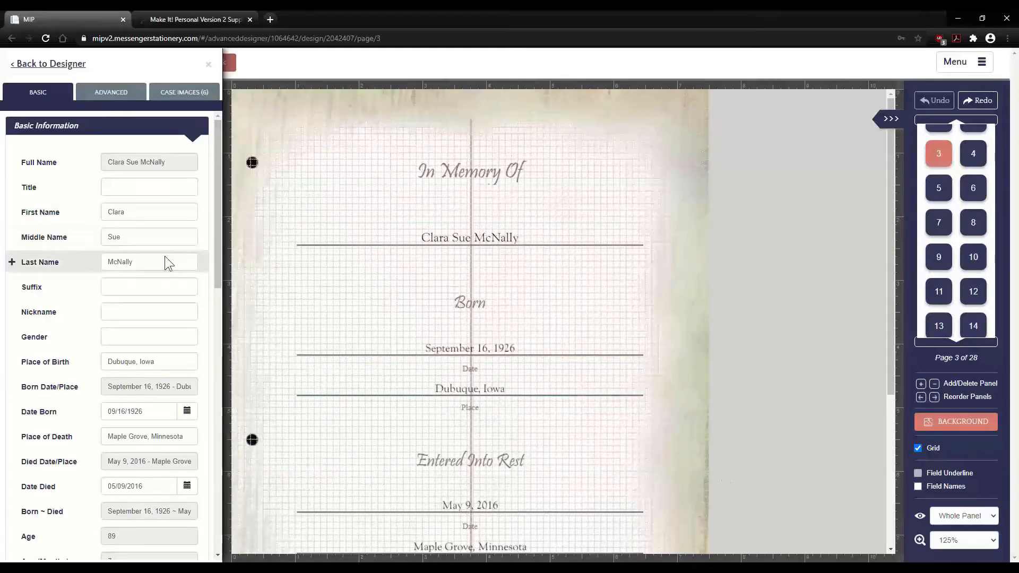
- Add the funeral home name, street address and city/state fields, stacked in the top-left corner
left_click_drag(218, 211, 225, 423)
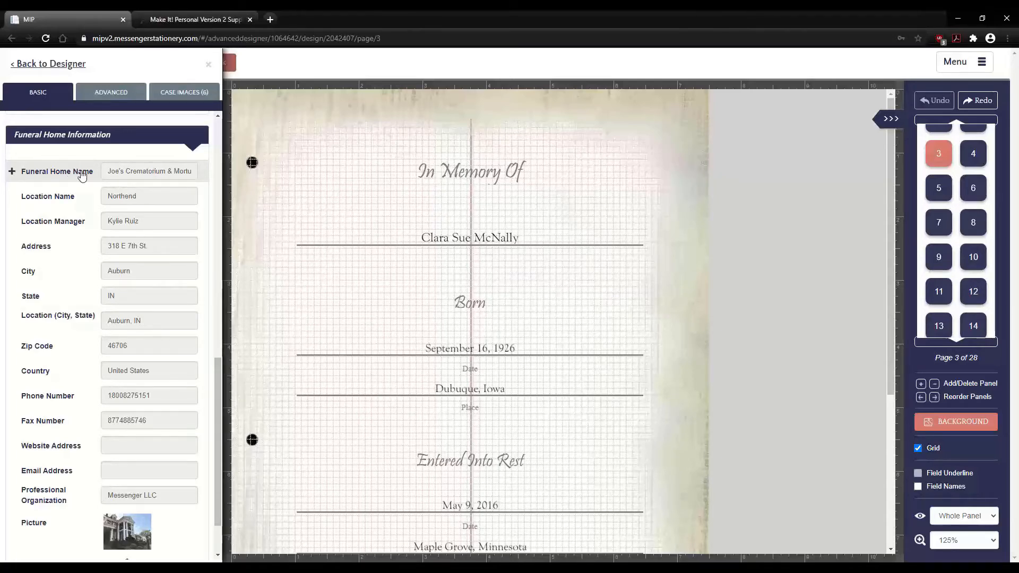
left_click(12, 172)
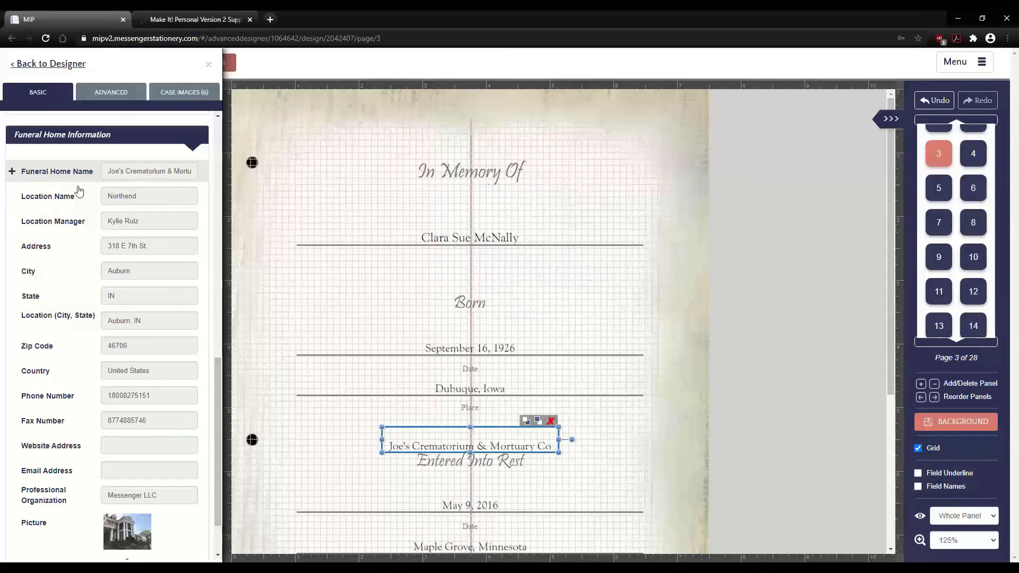
left_click_drag(421, 433, 308, 110)
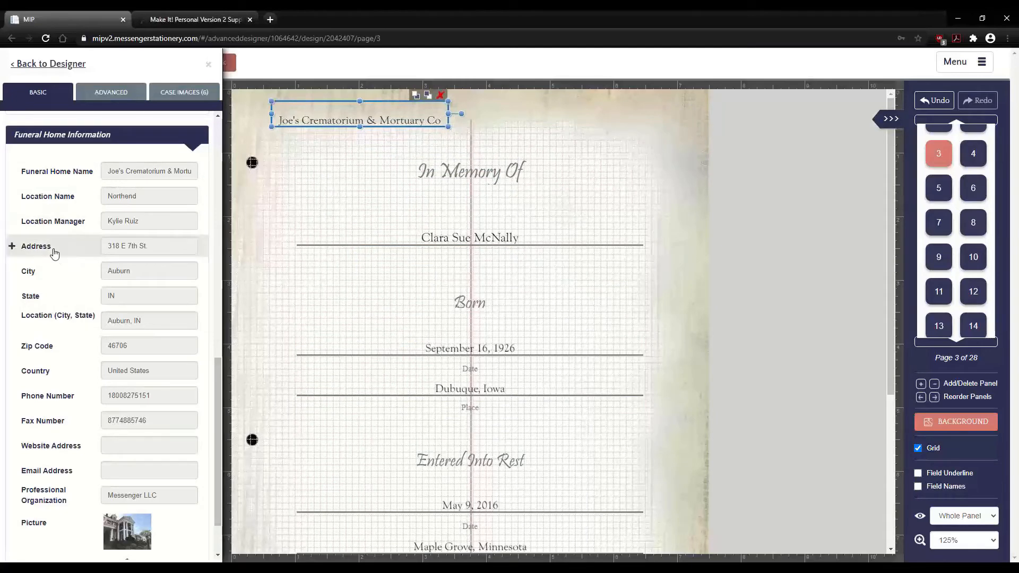
left_click(23, 247)
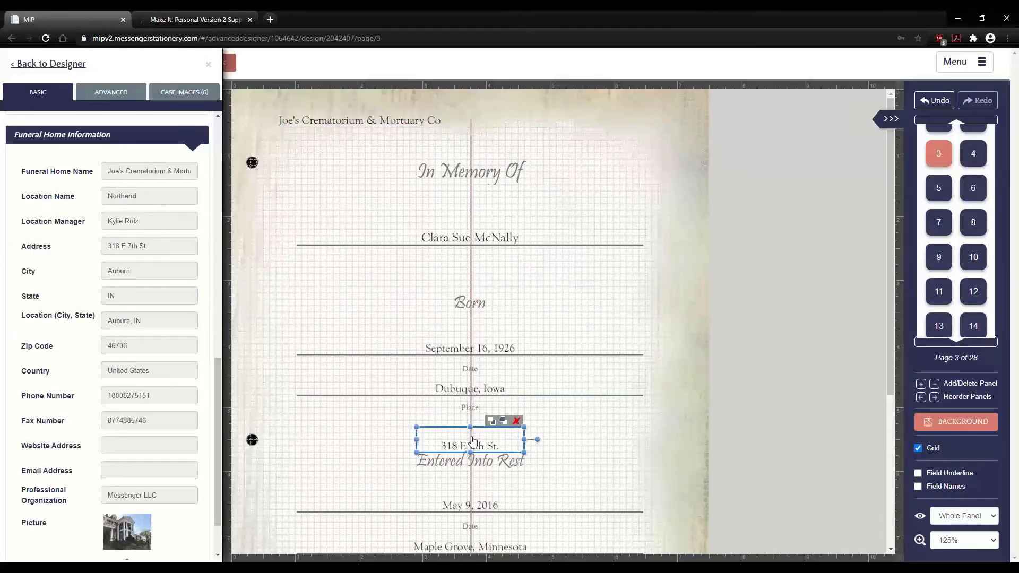
left_click_drag(472, 443, 341, 150)
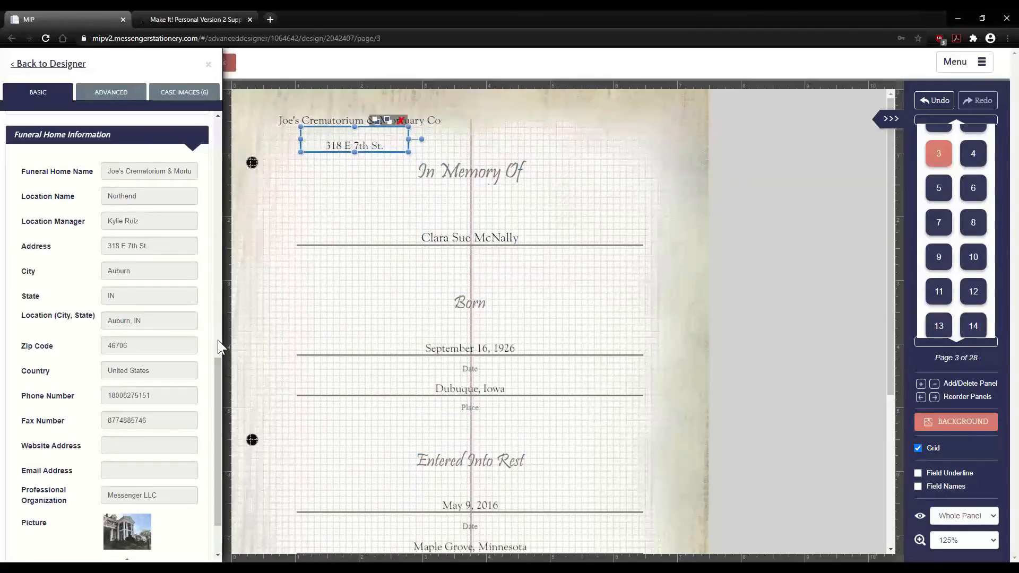
left_click(23, 317)
left_click_drag(450, 439, 333, 171)
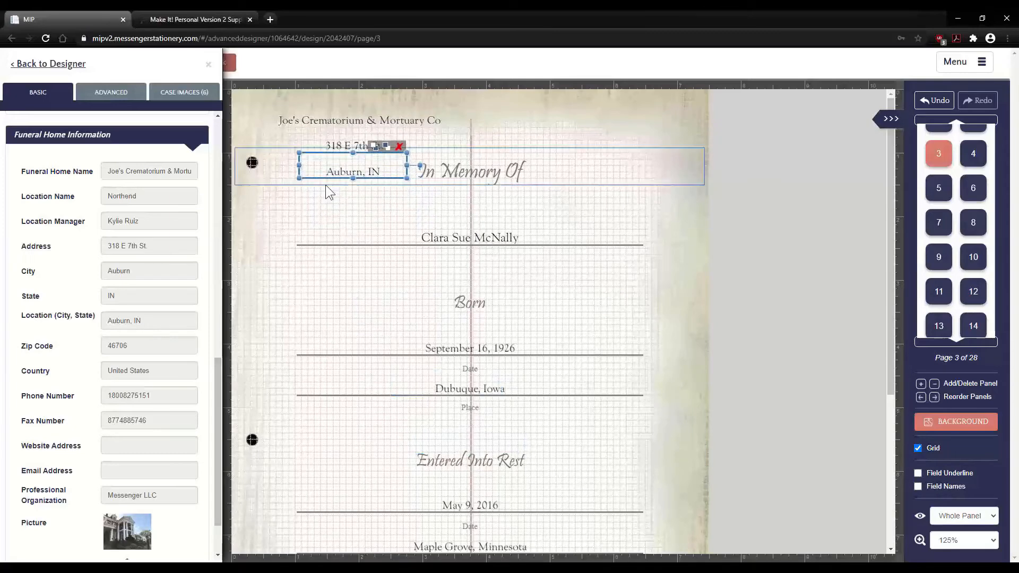
left_click_drag(219, 412, 224, 236)
- On the ADVANCED tab, check Family Members and Genealogy, then expand Service Info
left_click(104, 88)
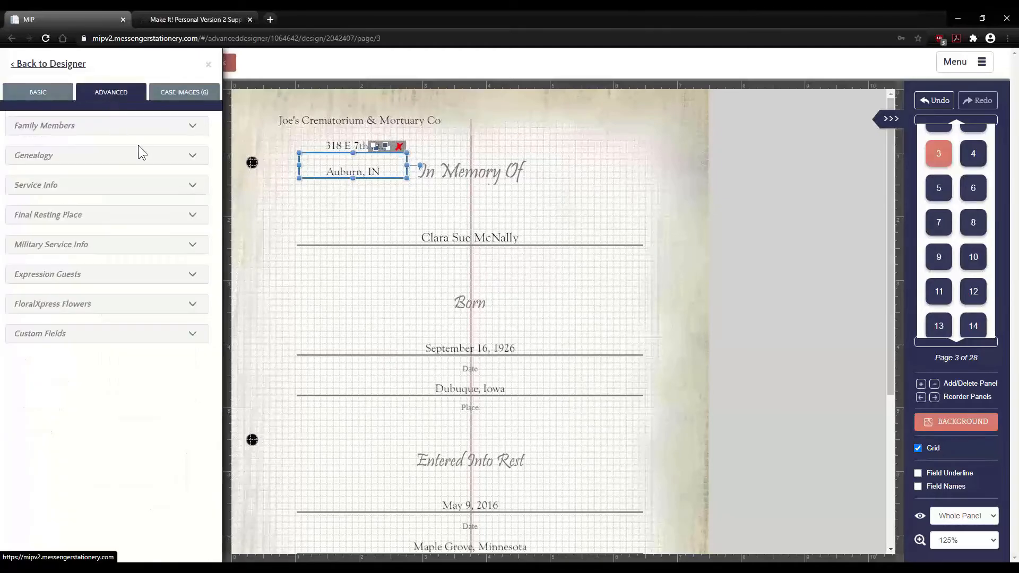
left_click(190, 127)
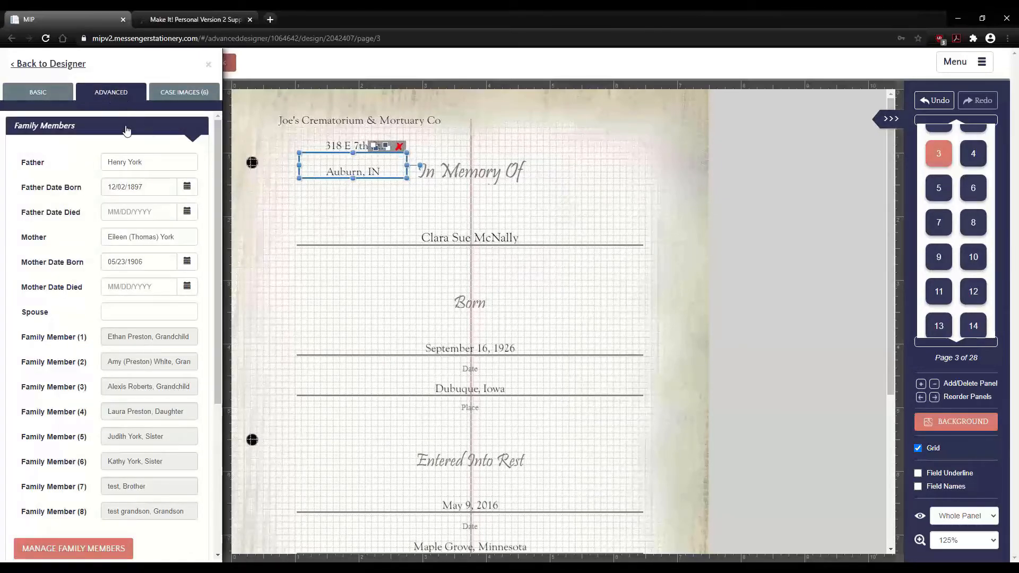
left_click_drag(214, 167, 225, 257)
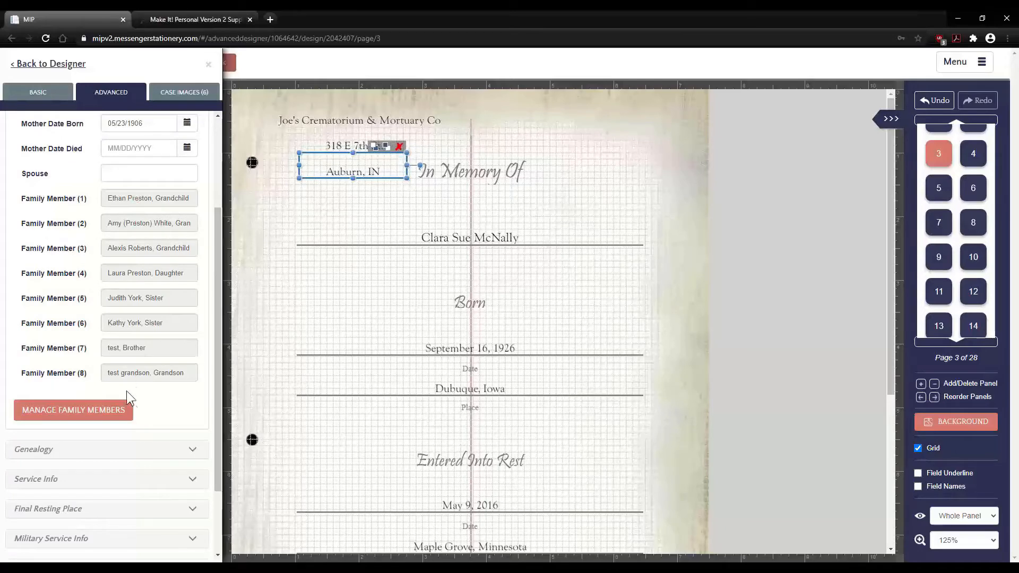
left_click(85, 410)
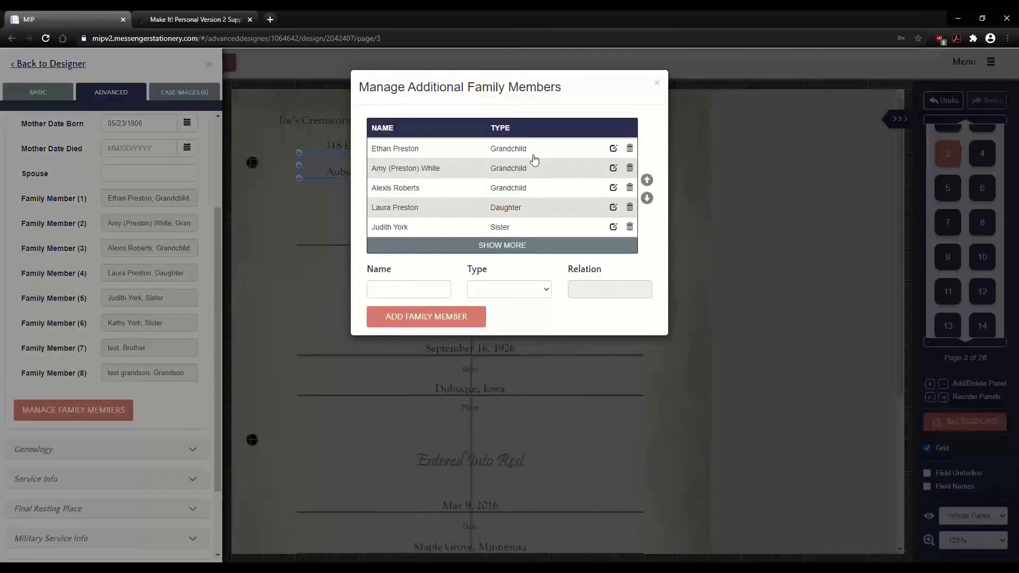
left_click(657, 83)
scroll(219, 320, "down", 2)
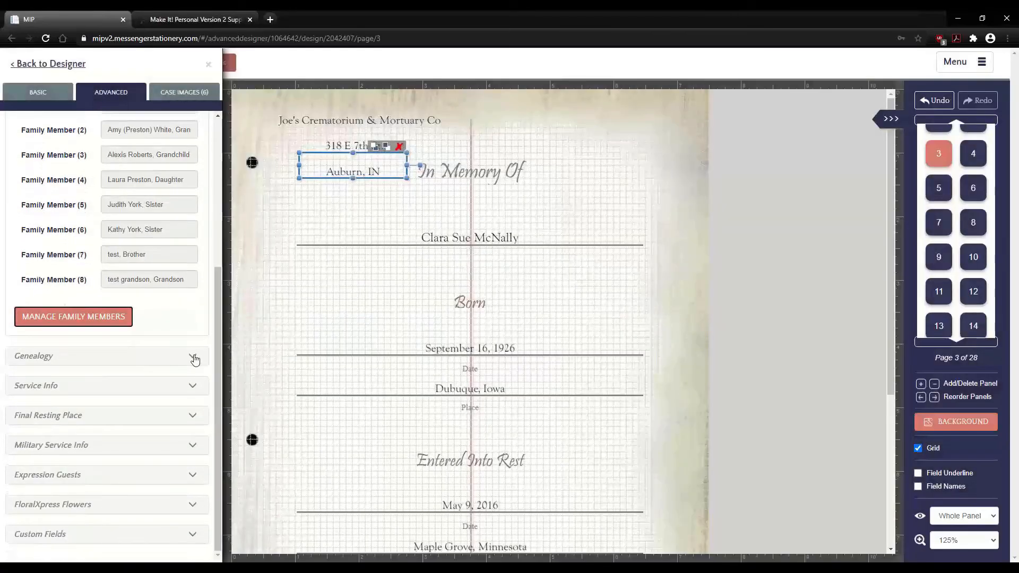
left_click(195, 360)
left_click_drag(218, 343, 203, 527)
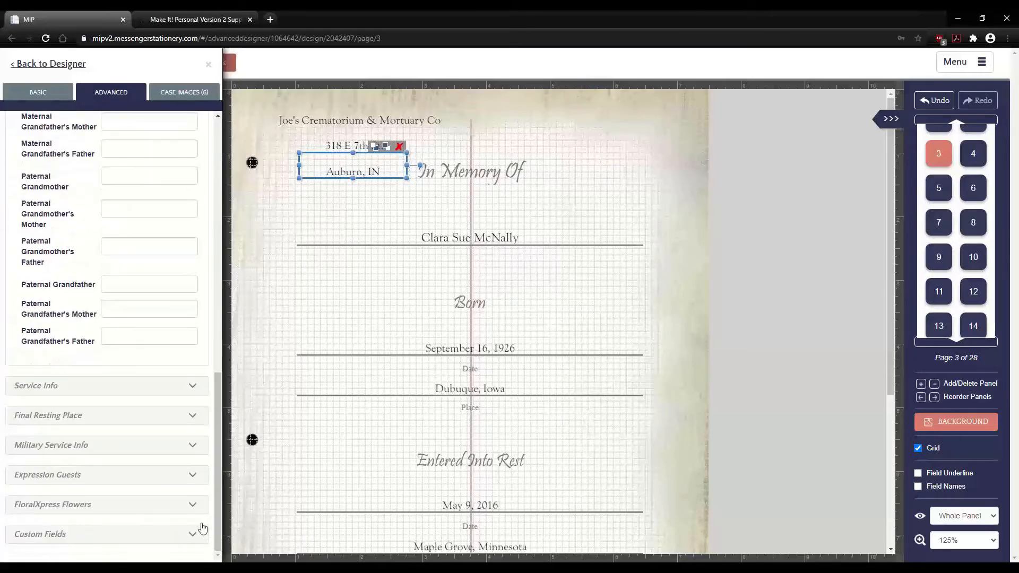
left_click(194, 385)
left_click_drag(219, 273, 221, 304)
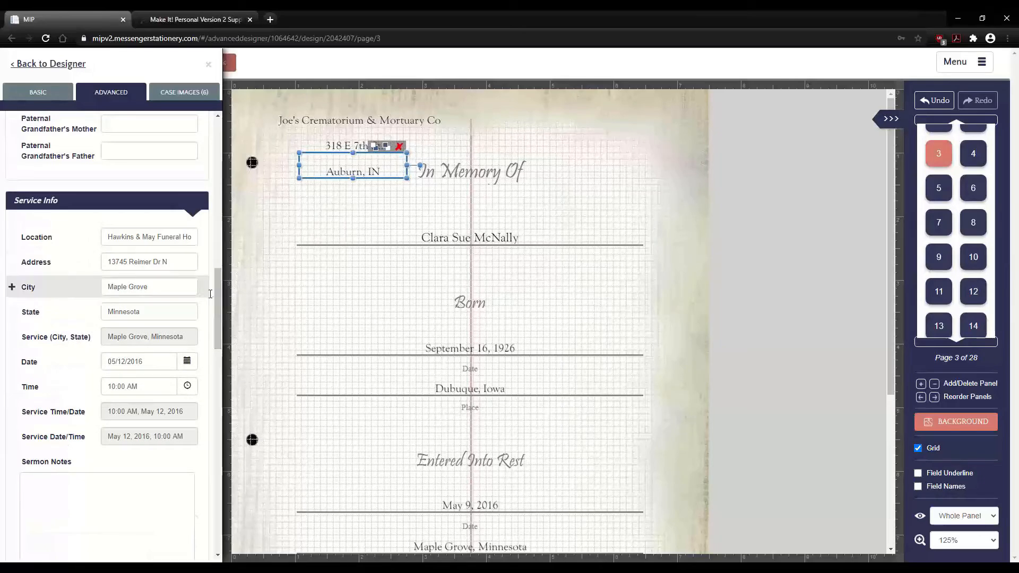
- Trim 'Hawkins &' from the service location, leaving 'May Funeral Home', and place it top-right
left_click(135, 239)
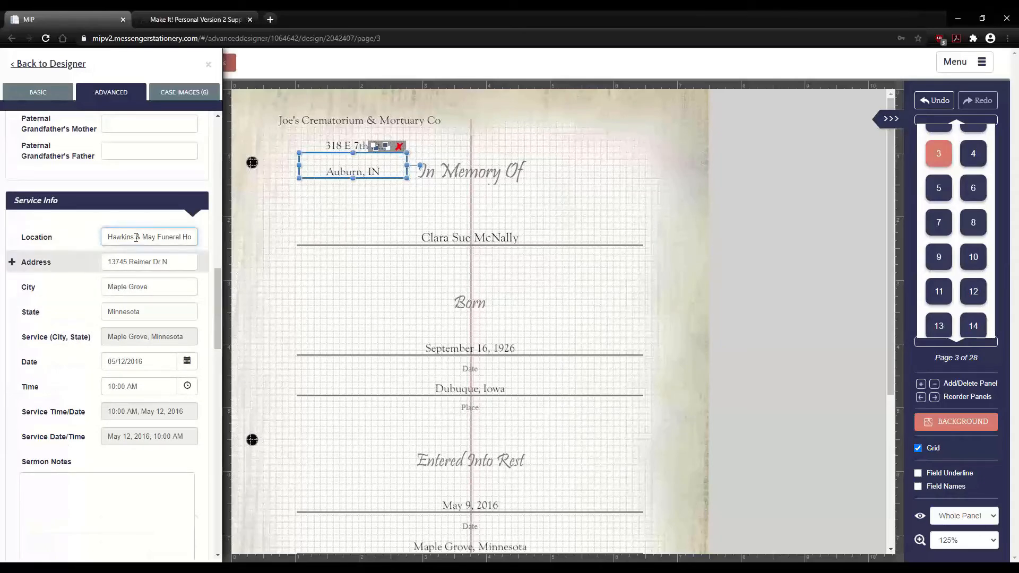
key("BackSpace")
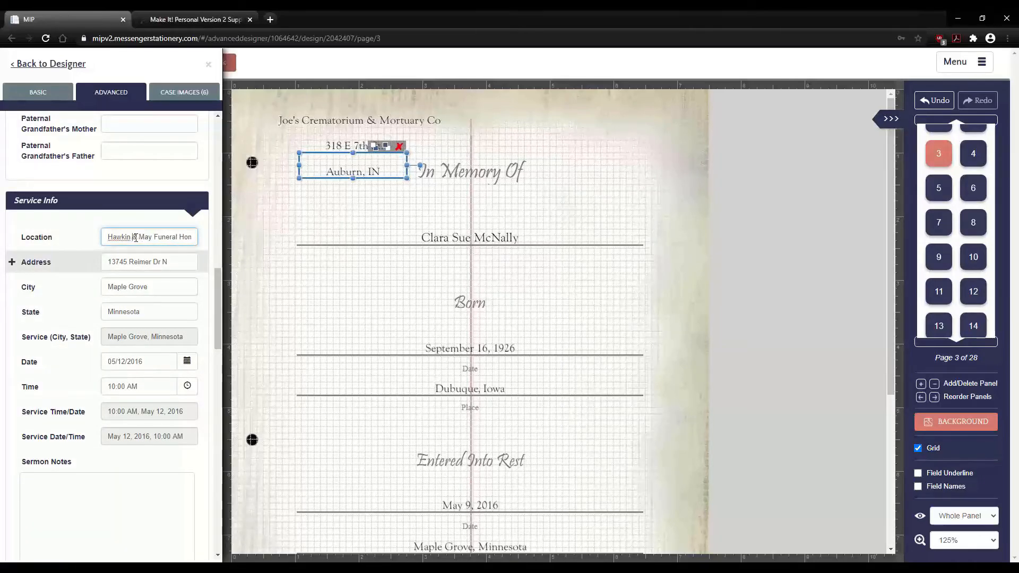
key("BackSpace")
key("BackSpace")
key("BackSpace")
key("BackSpace")
key("BackSpace")
key("BackSpace")
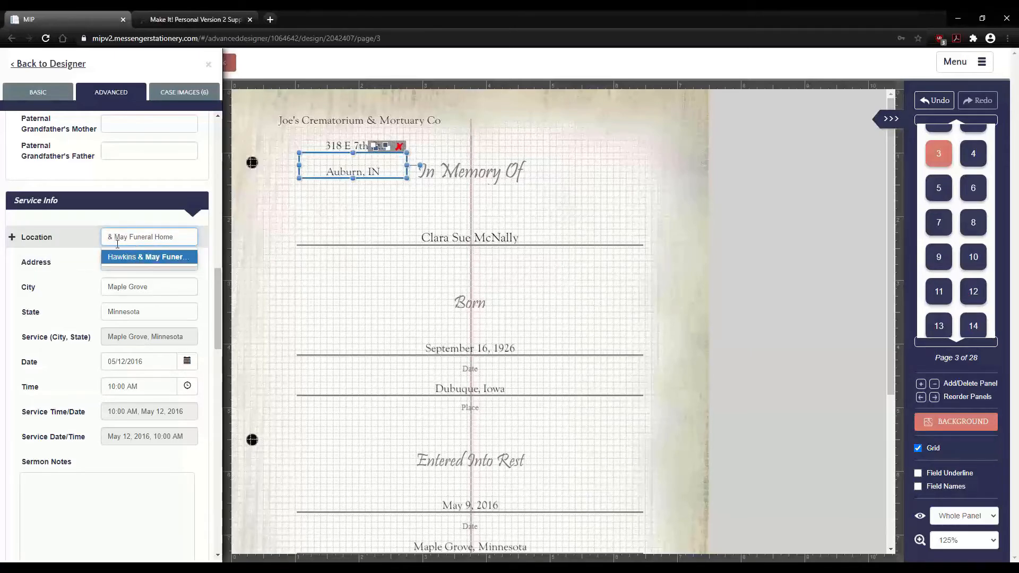
key("Delete")
key("Delete")
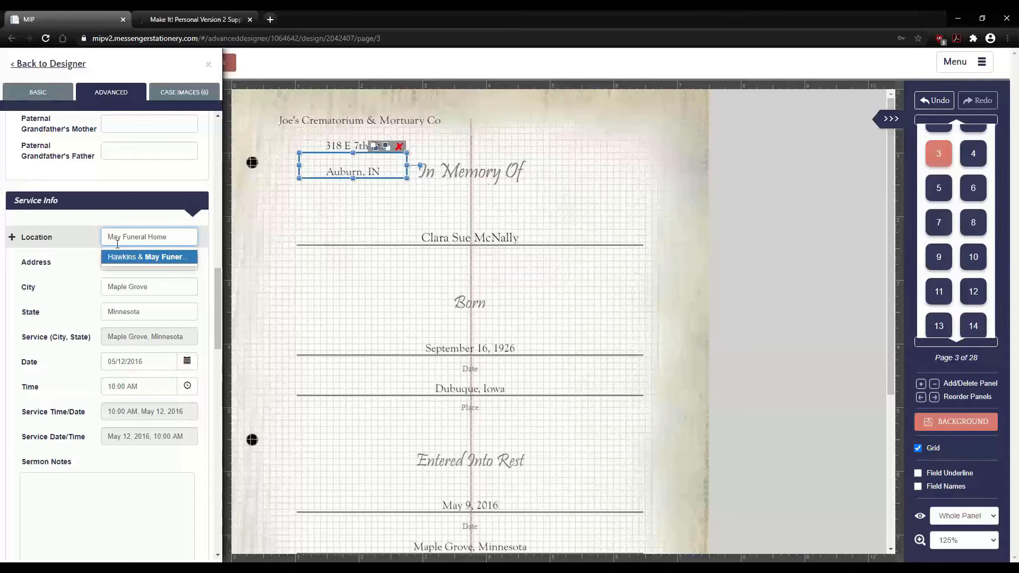
left_click(243, 232)
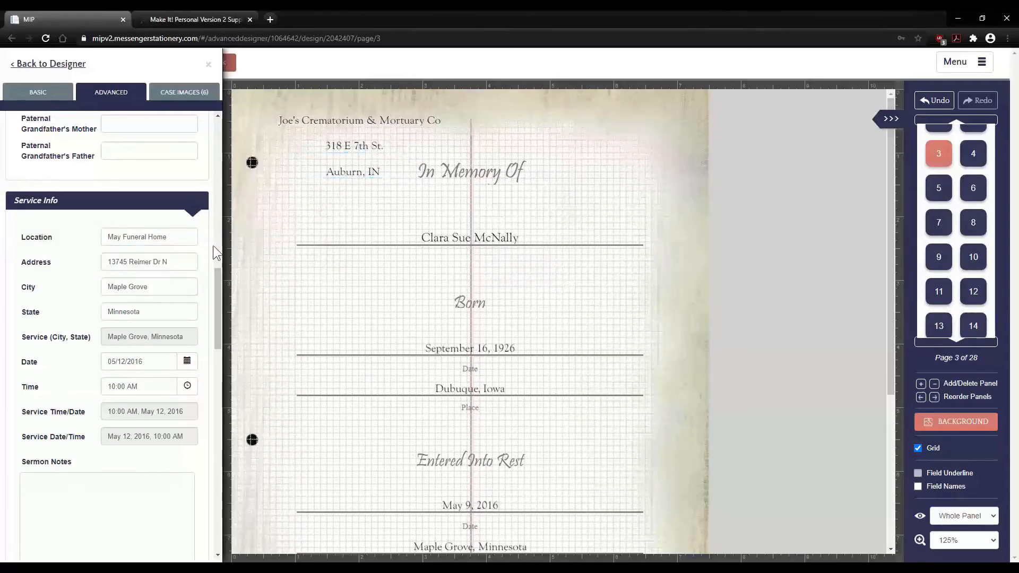
left_click(153, 237)
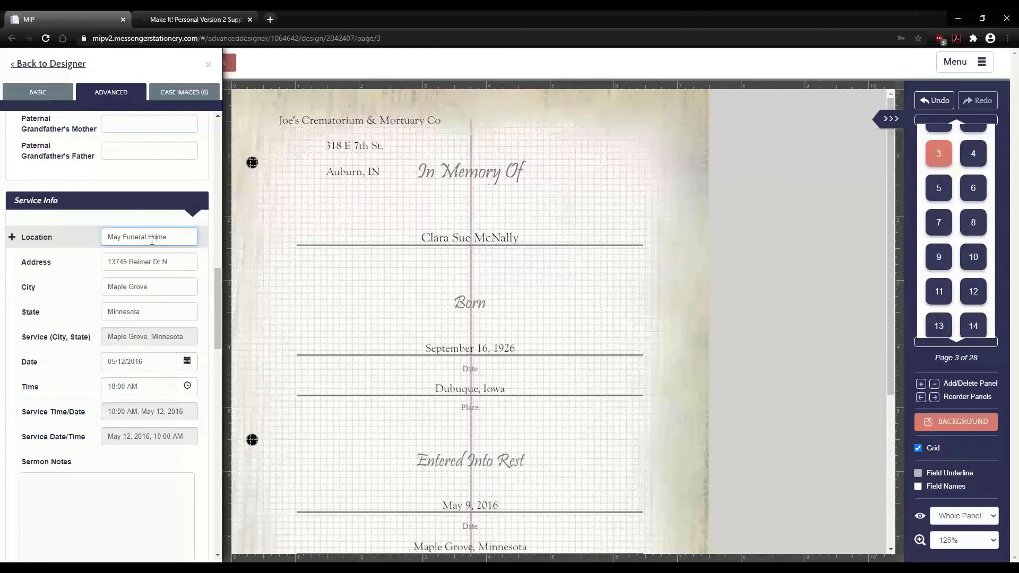
left_click(242, 293)
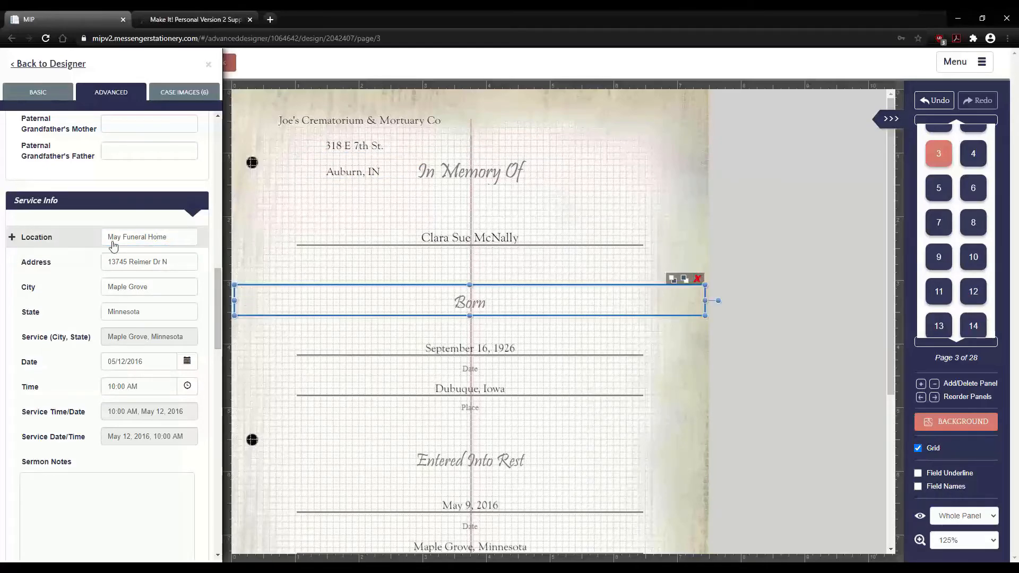
left_click(13, 239)
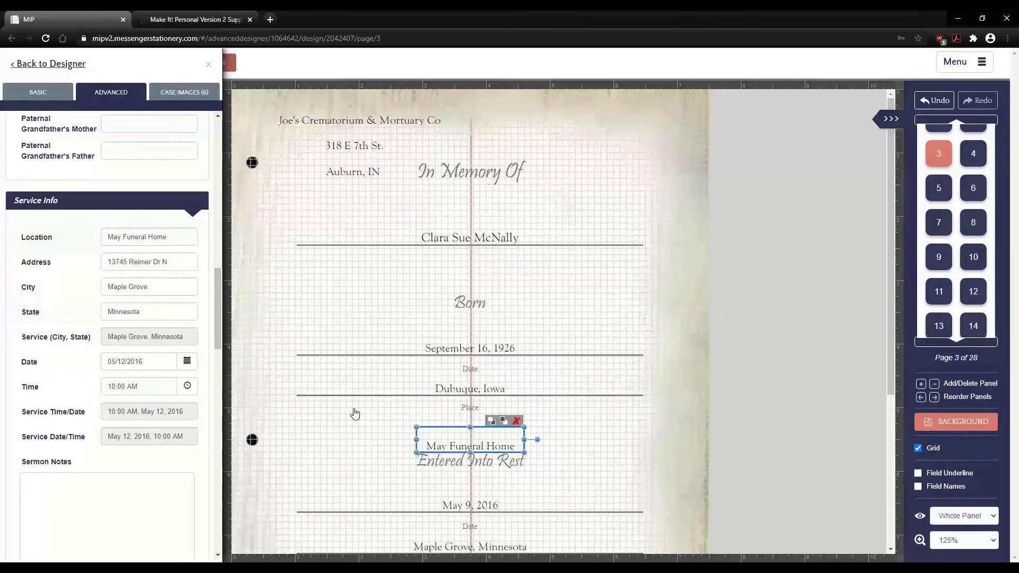
left_click_drag(488, 428, 612, 131)
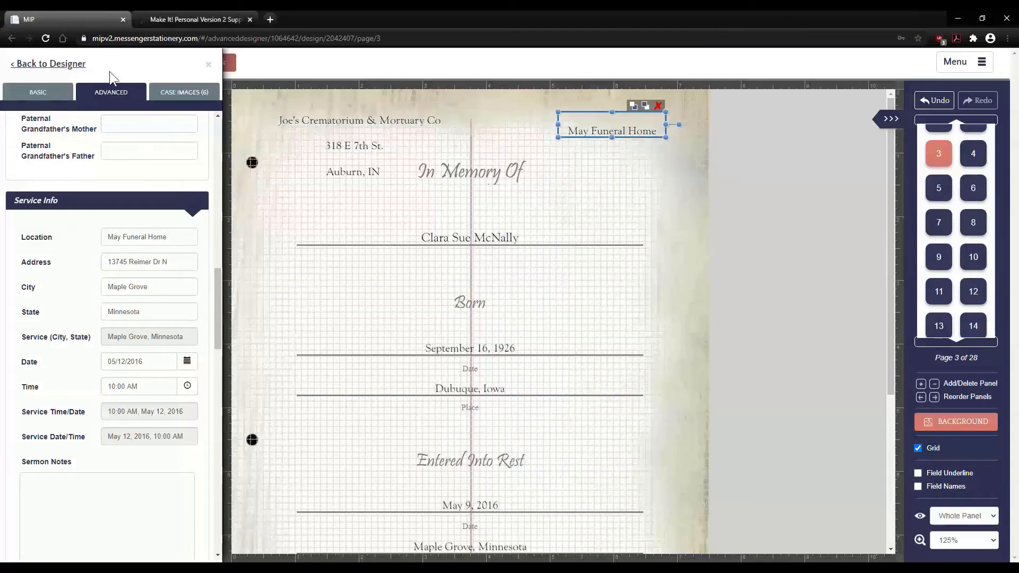
- Place the couple photo on the page, then box-select the name, birth date and place fields
left_click(182, 94)
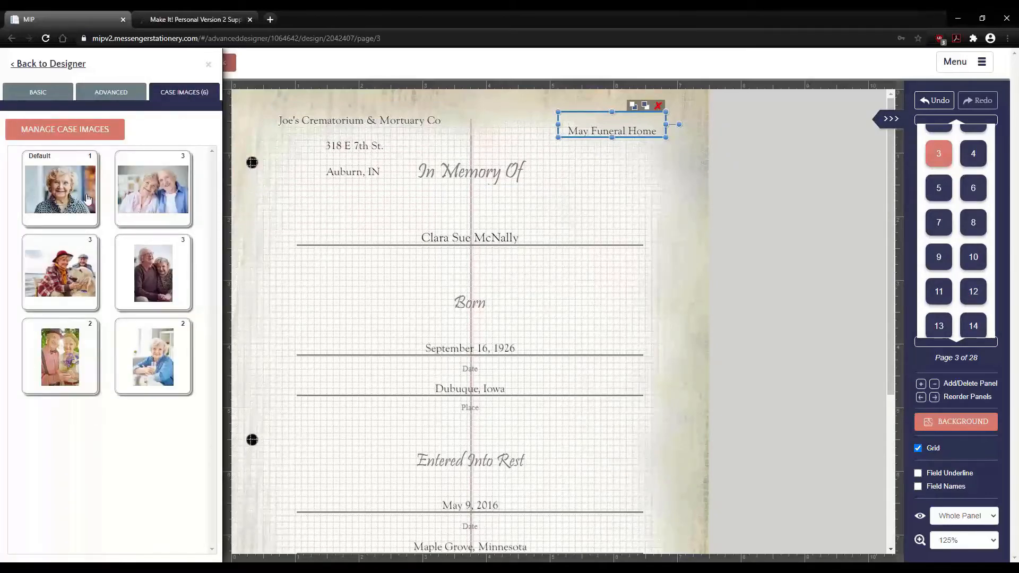
left_click_drag(156, 196, 352, 320)
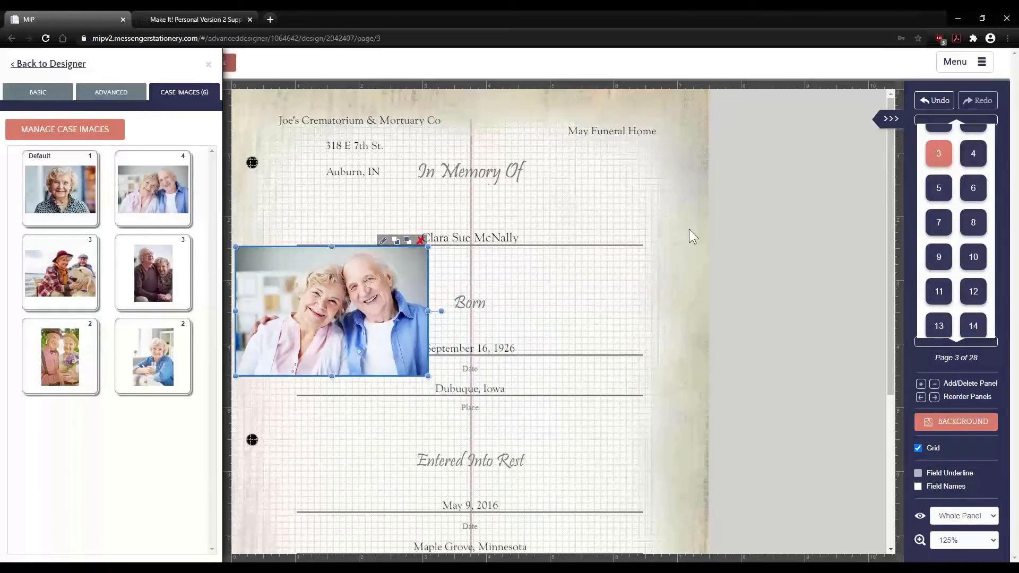
left_click_drag(687, 226, 635, 265)
left_click_drag(605, 367, 560, 541)
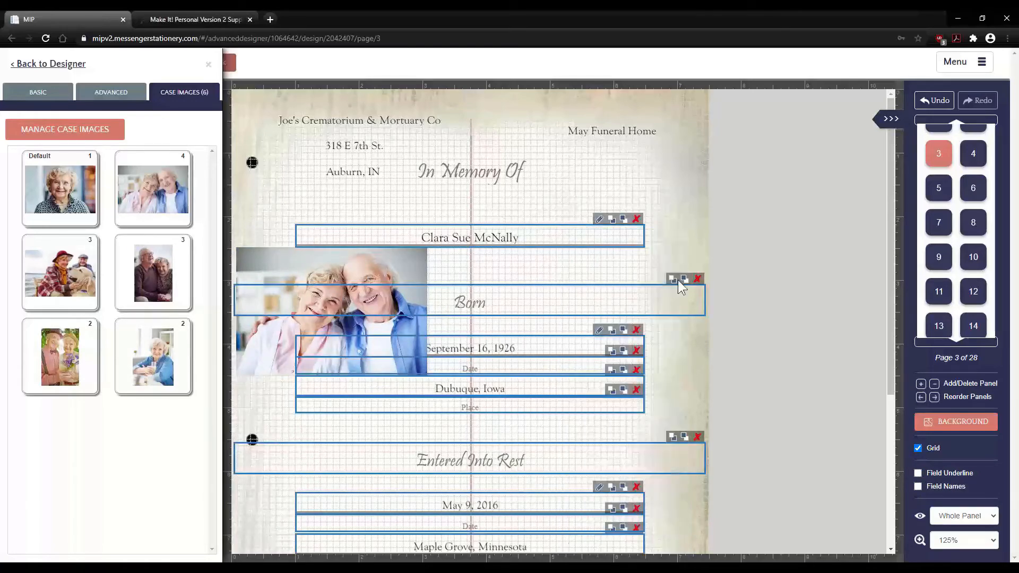
left_click(666, 222)
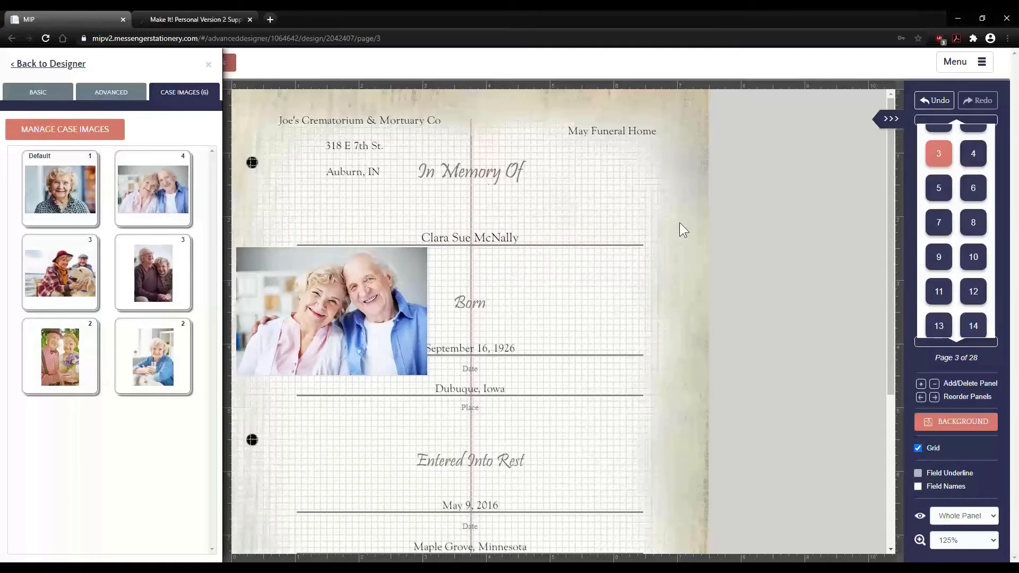
left_click_drag(679, 223, 503, 543)
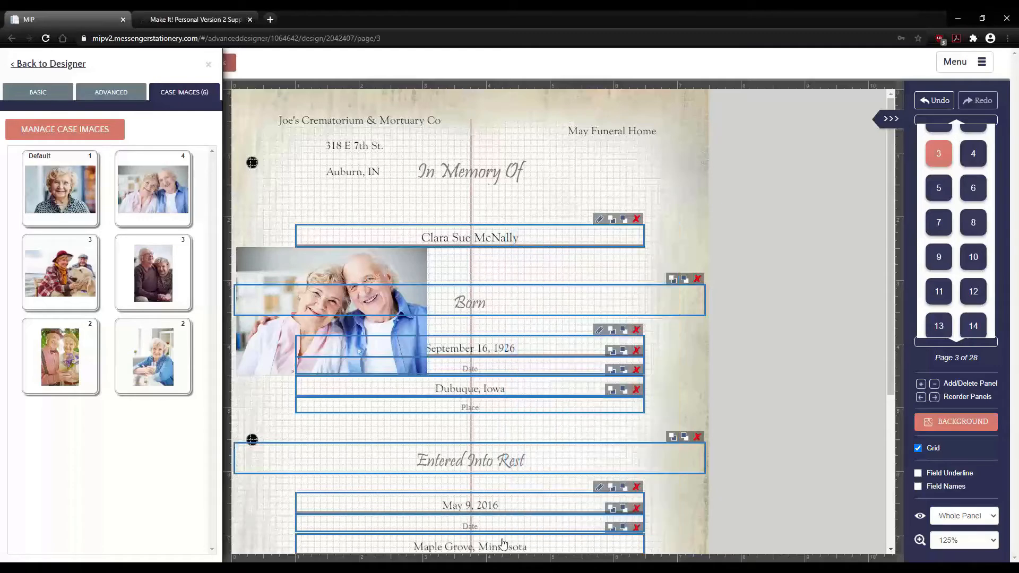
- Delete the selected record fields and move the couple photo to the lower centre
key("Delete")
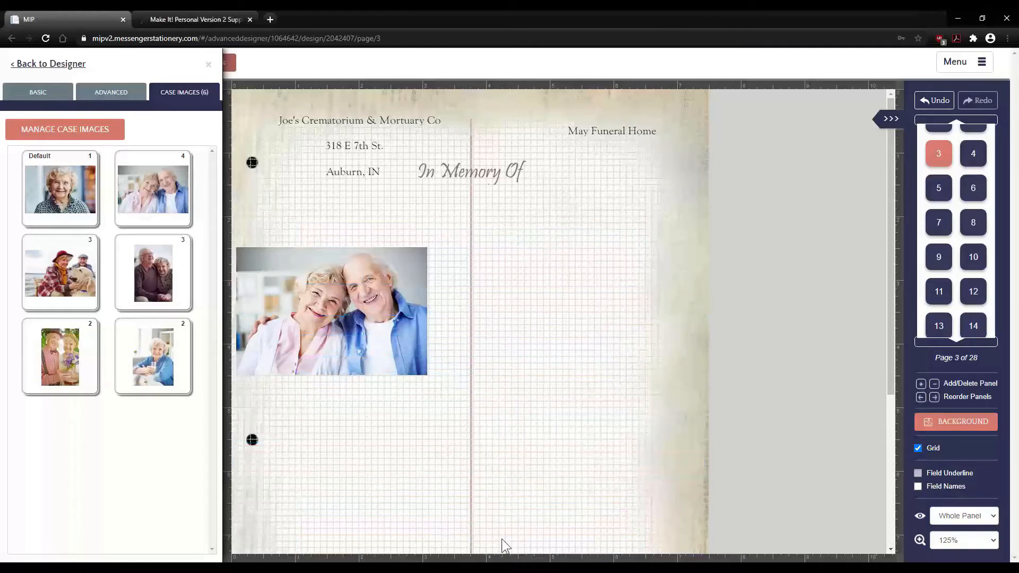
left_click(371, 300)
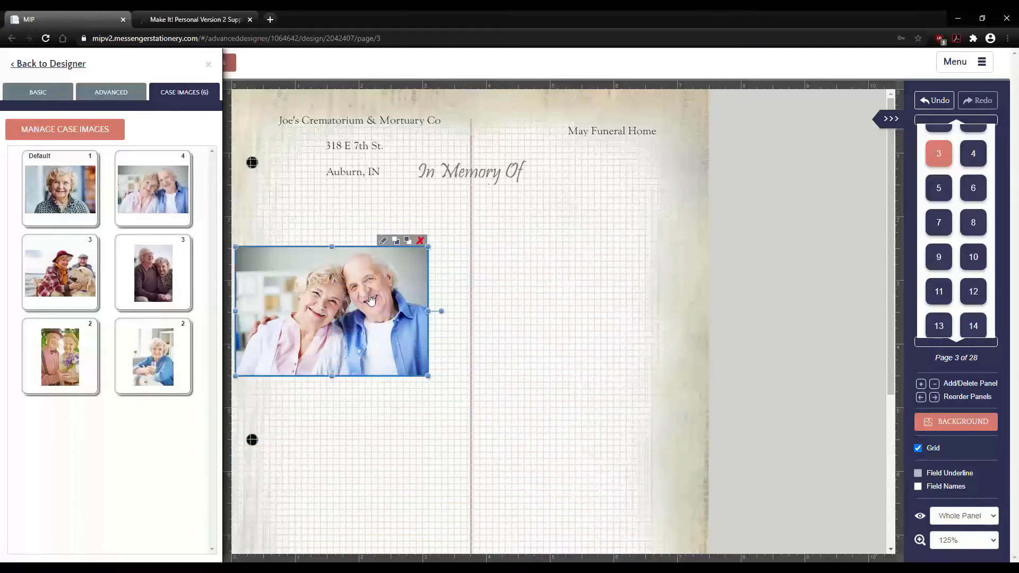
left_click_drag(366, 301, 589, 442)
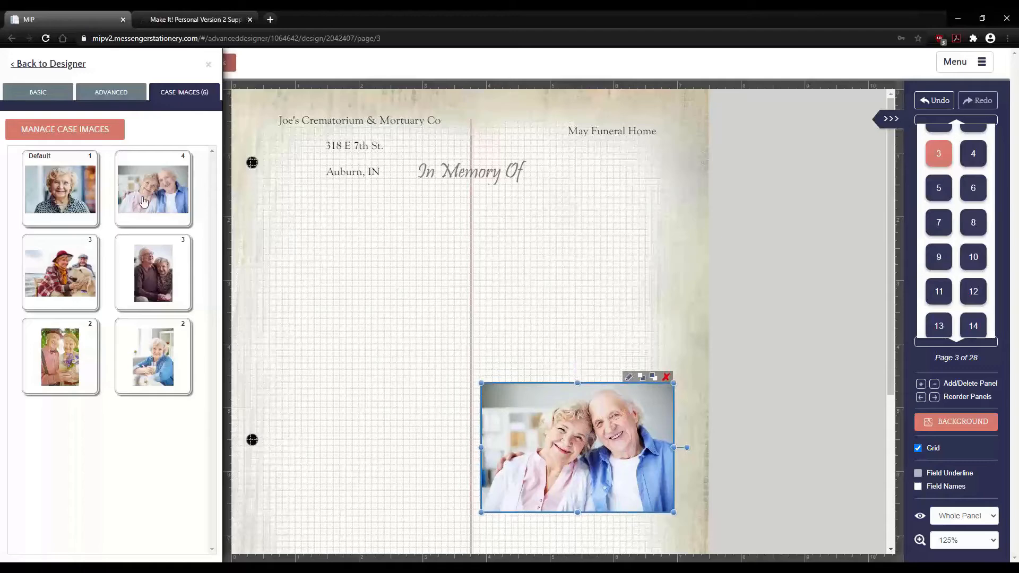
left_click(148, 266)
- Add a second photo at left, try several images at right, and settle on the smiling couple
left_click_drag(148, 269, 320, 319)
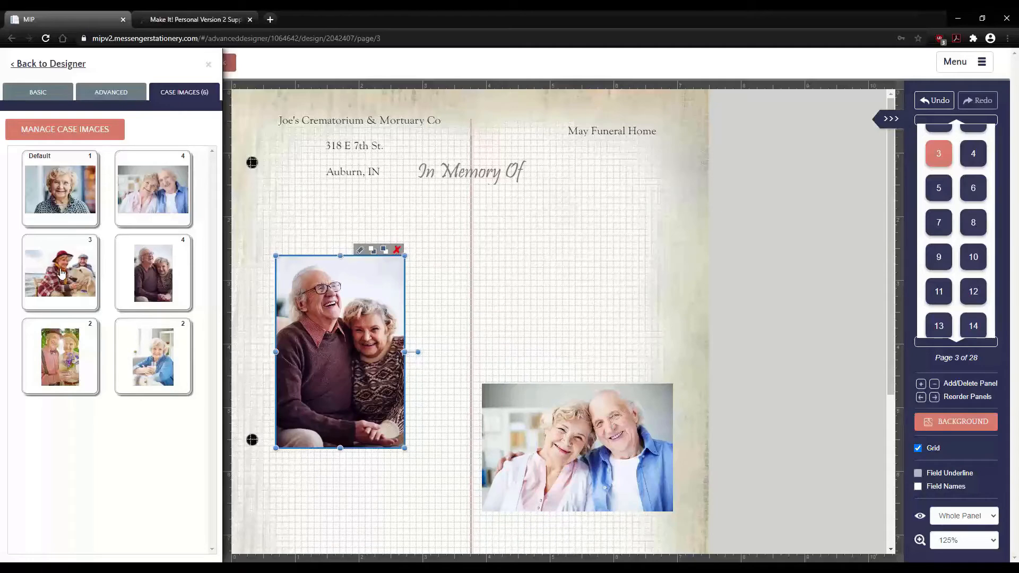
left_click_drag(63, 269, 334, 352)
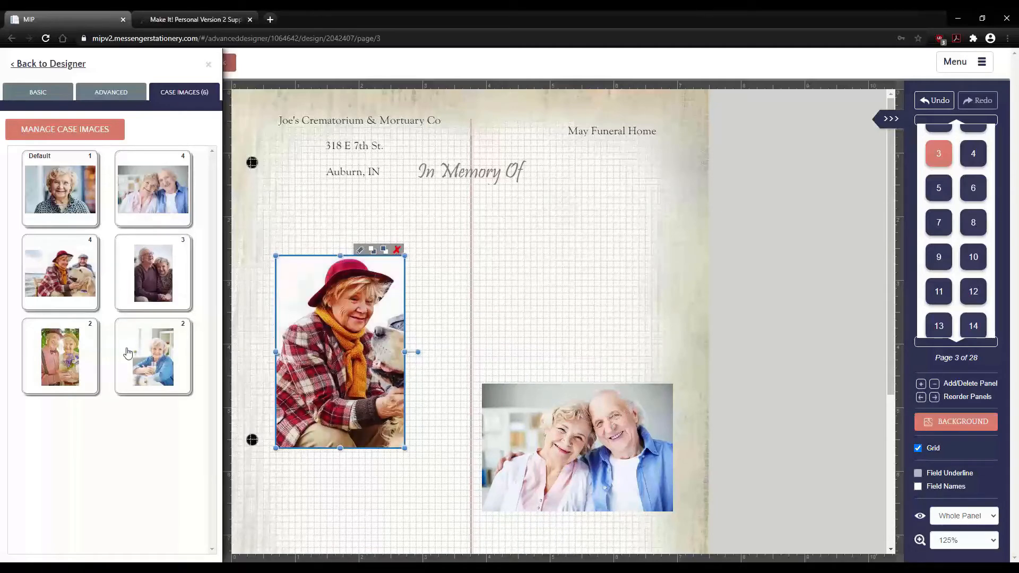
left_click_drag(69, 353, 584, 449)
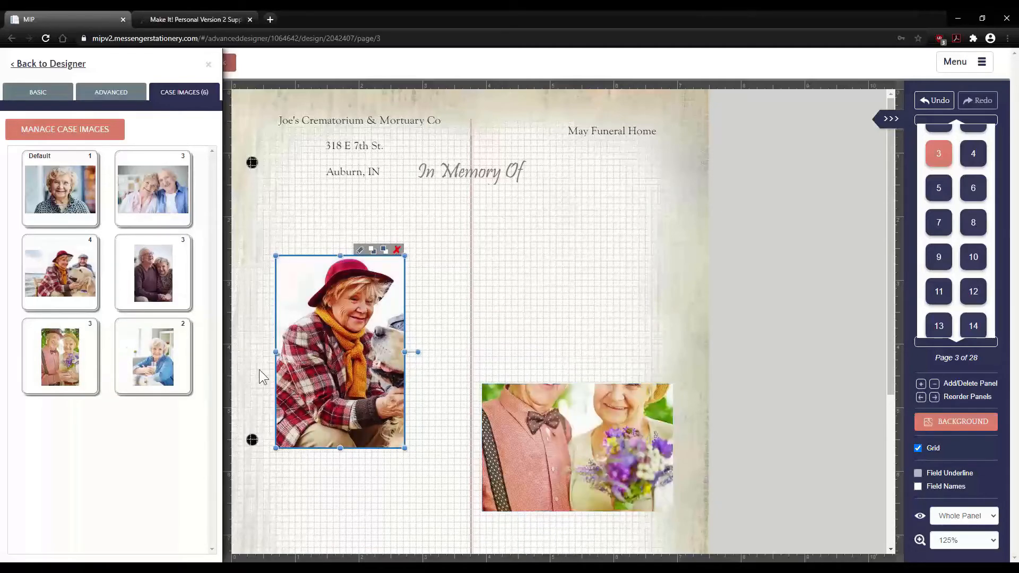
left_click_drag(153, 351, 578, 441)
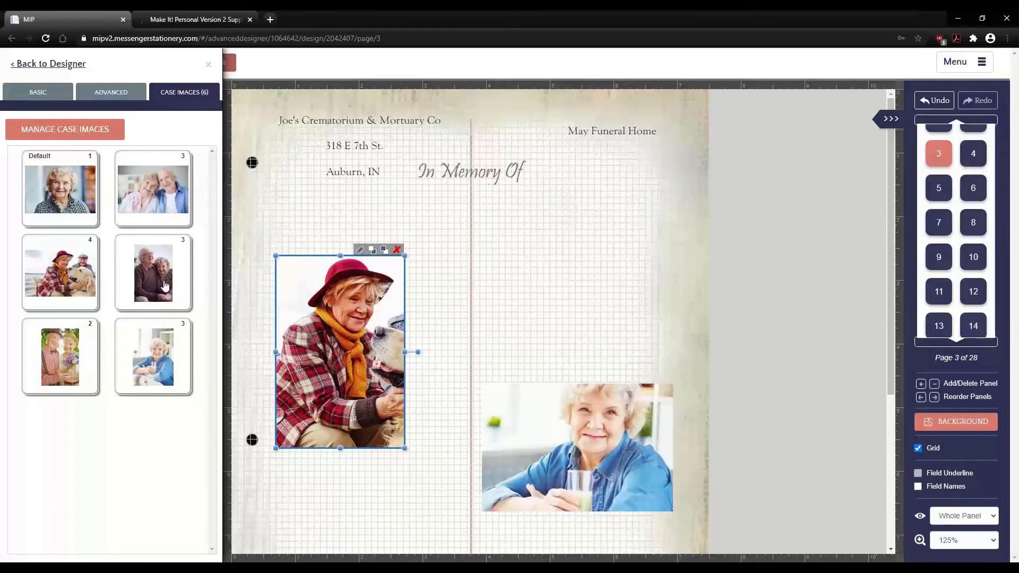
left_click_drag(285, 326, 551, 436)
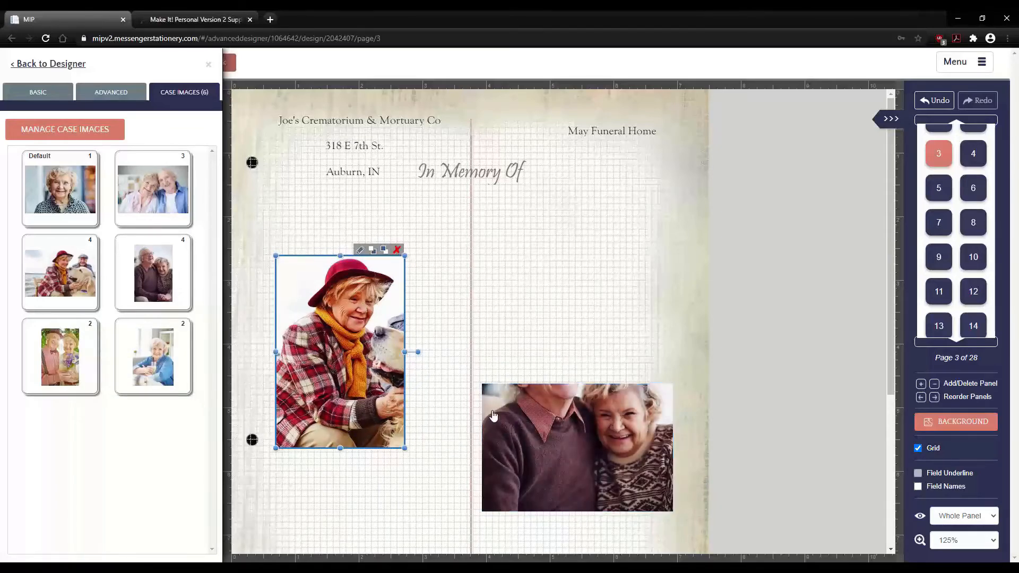
left_click_drag(163, 211, 580, 341)
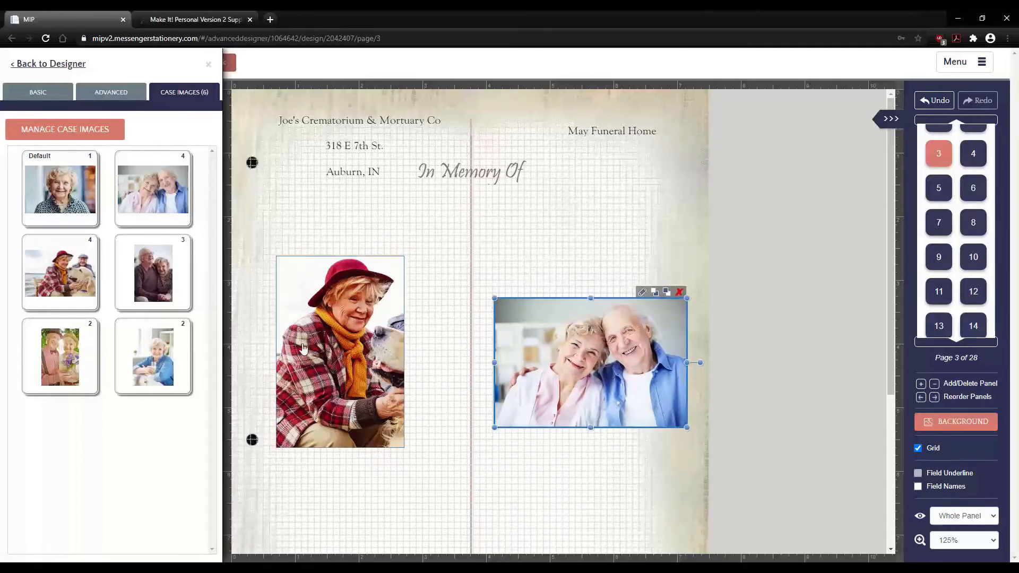
left_click_drag(346, 332, 407, 311)
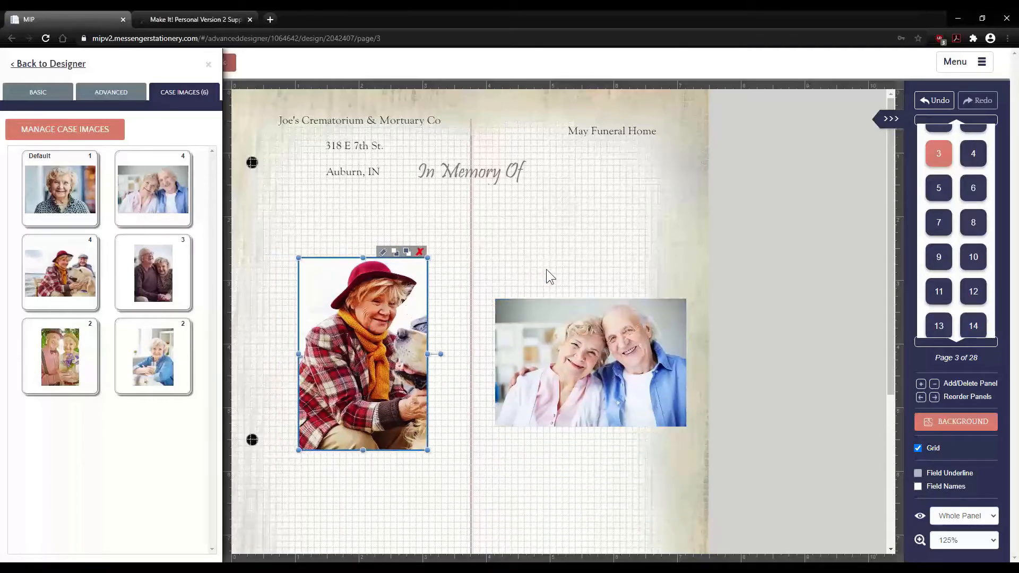
left_click(558, 359)
left_click(462, 380)
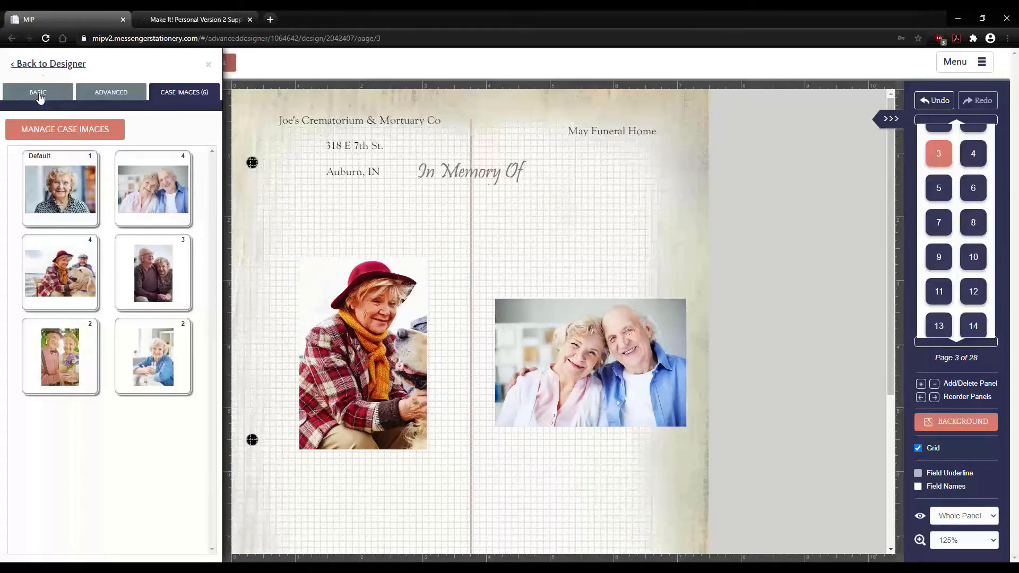
- Return to the designer's ADD ITEM options and delete the woman's and couple's photos
left_click(41, 64)
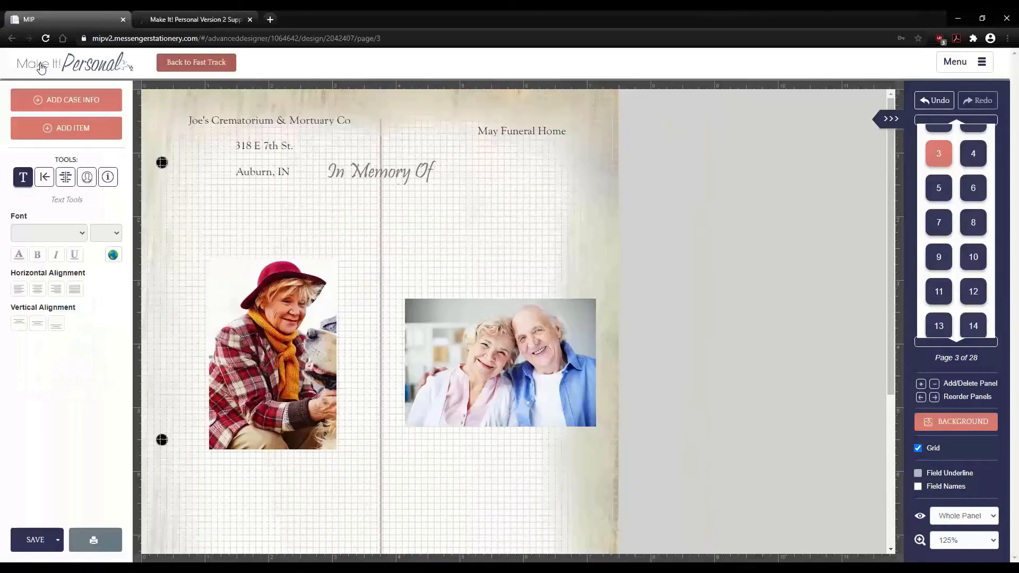
left_click(46, 133)
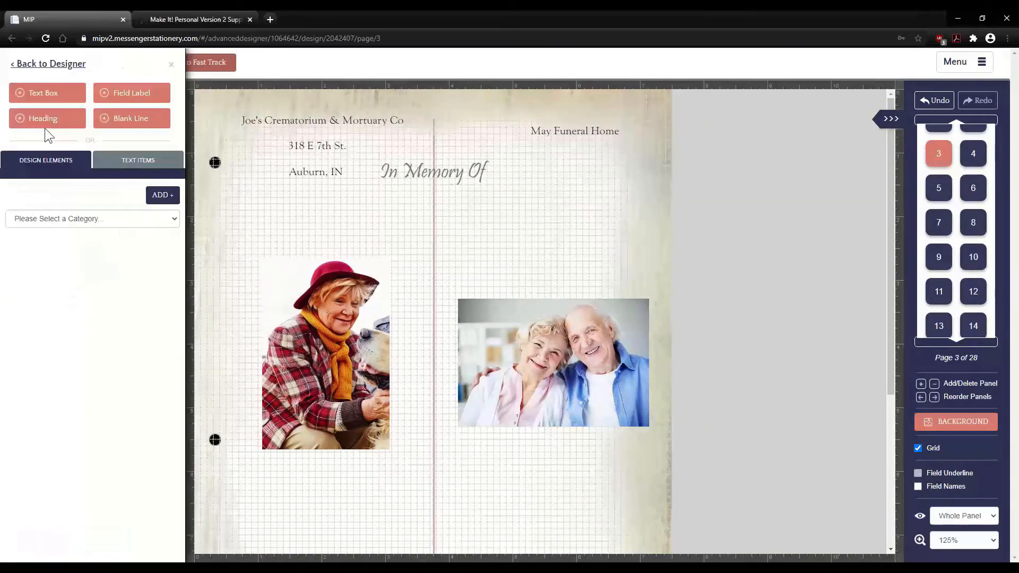
left_click(322, 363)
key("Delete")
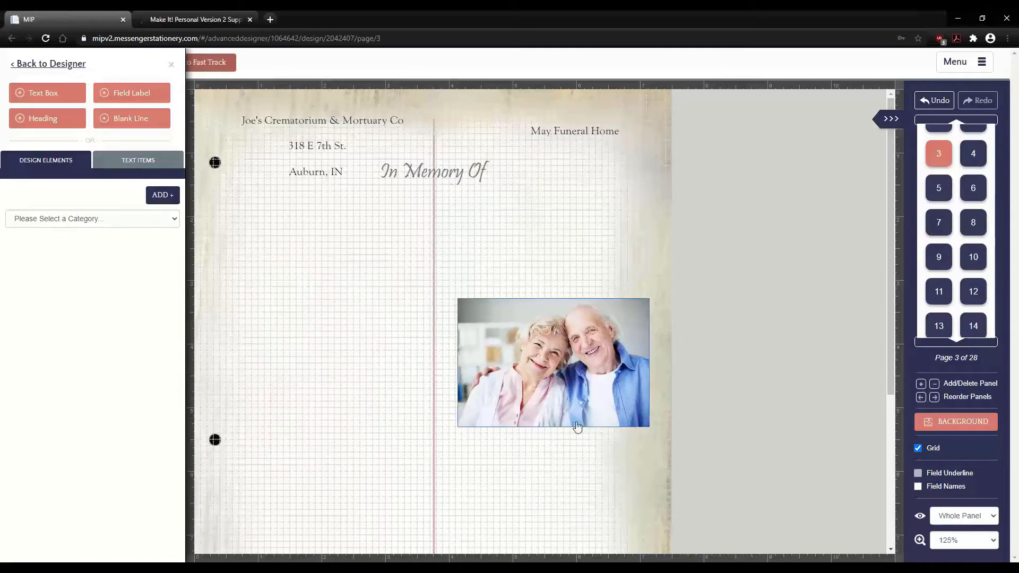
left_click(571, 397)
key("Delete")
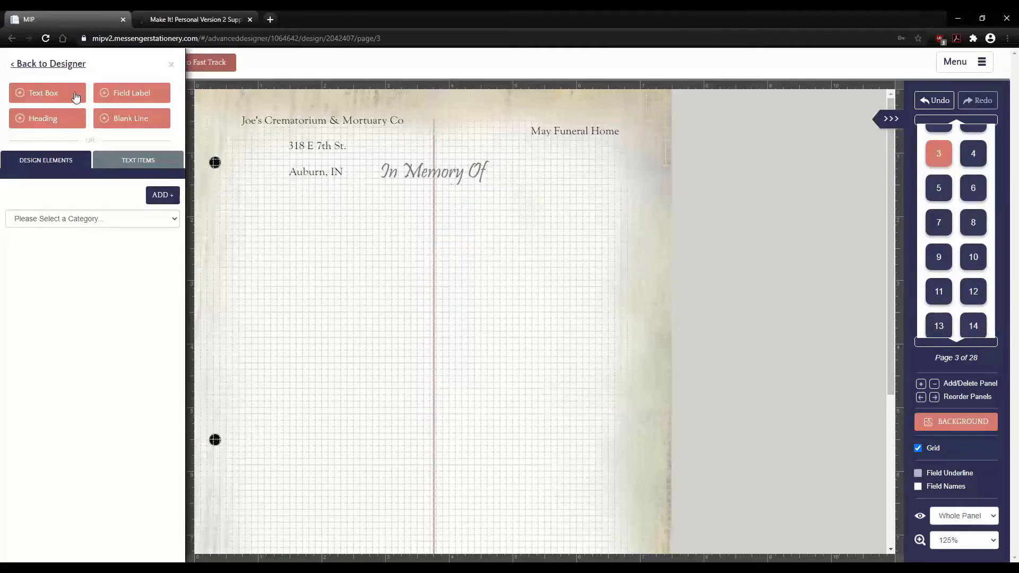
- Add a text box, field label and heading, stacked below the Auburn, IN line
left_click(45, 93)
left_click_drag(404, 449, 312, 242)
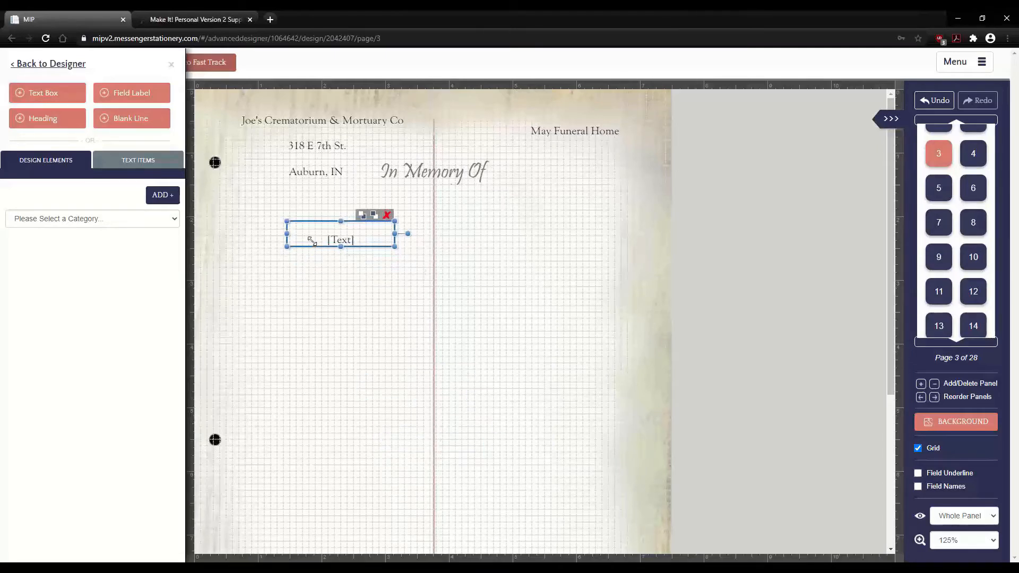
left_click(117, 95)
left_click_drag(400, 439, 337, 339)
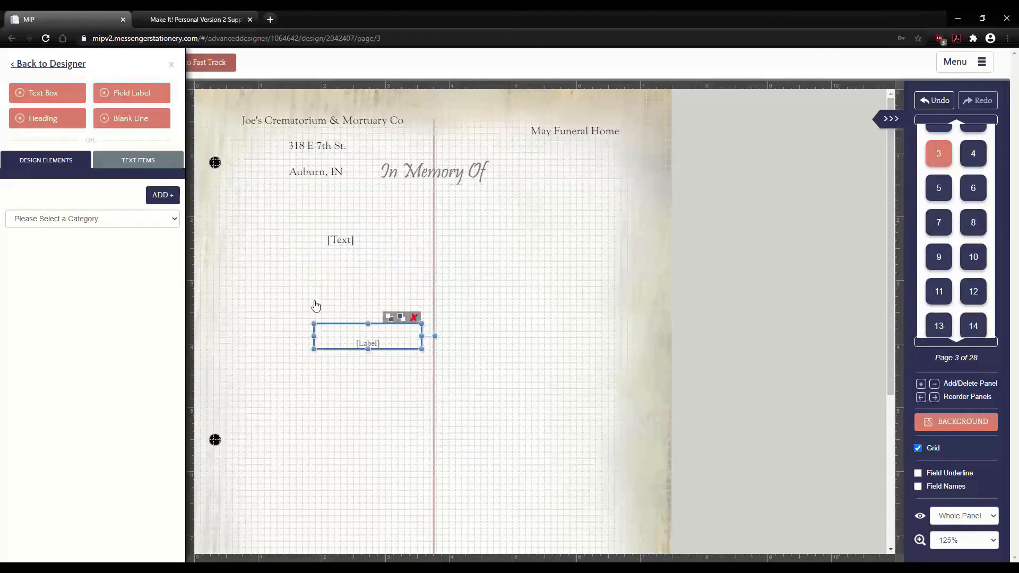
left_click_drag(316, 307, 304, 290)
left_click(27, 121)
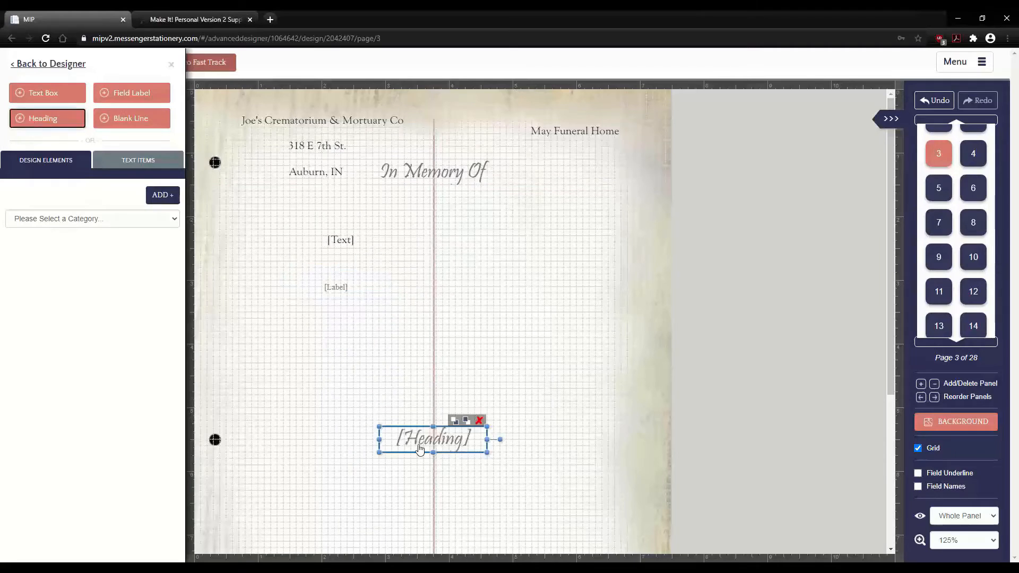
left_click_drag(419, 448, 327, 320)
left_click_drag(332, 292, 337, 283)
- Replace the text box placeholder with 'Testing Text'
left_click(341, 242)
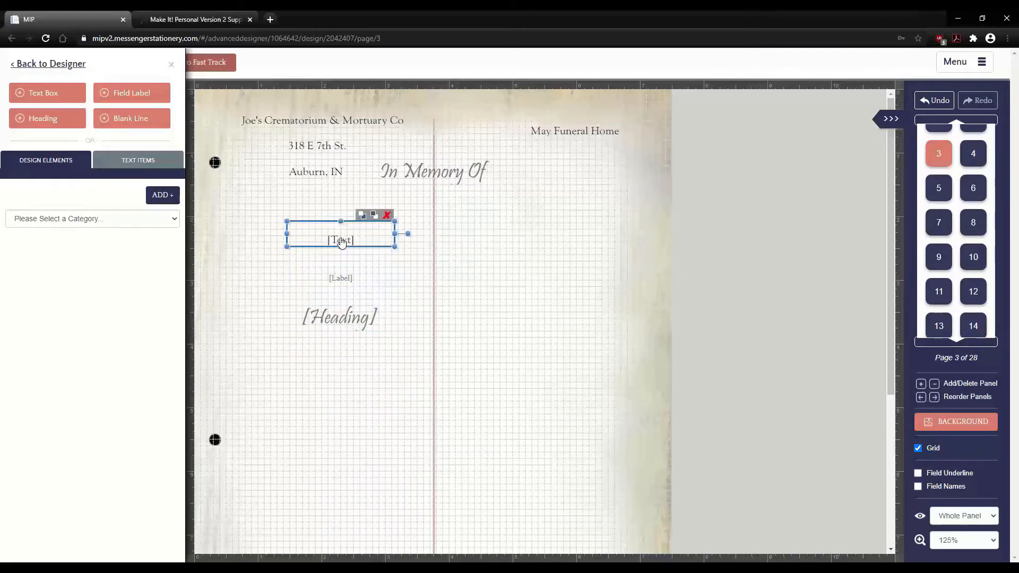
left_click(255, 303)
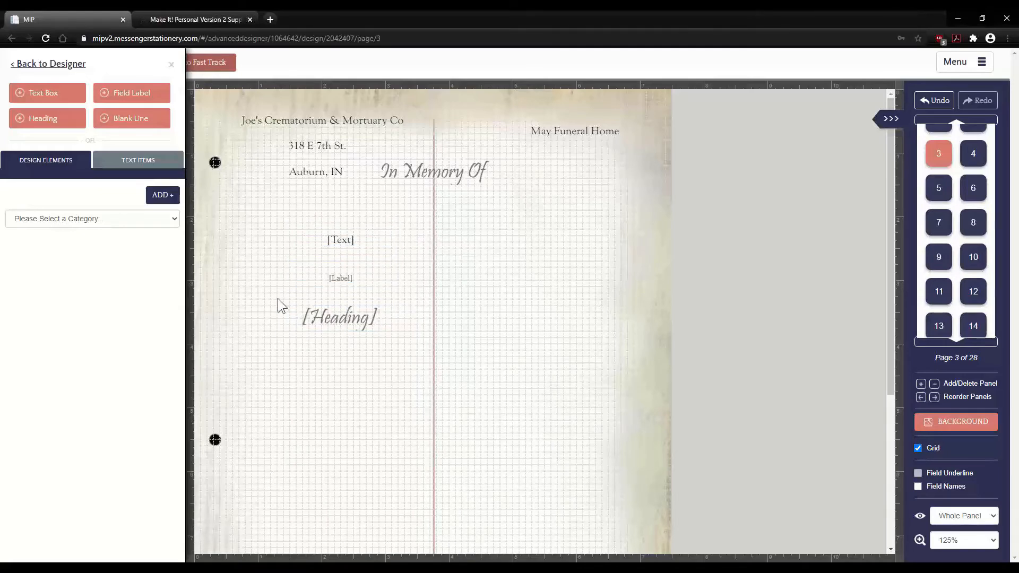
left_click(363, 242)
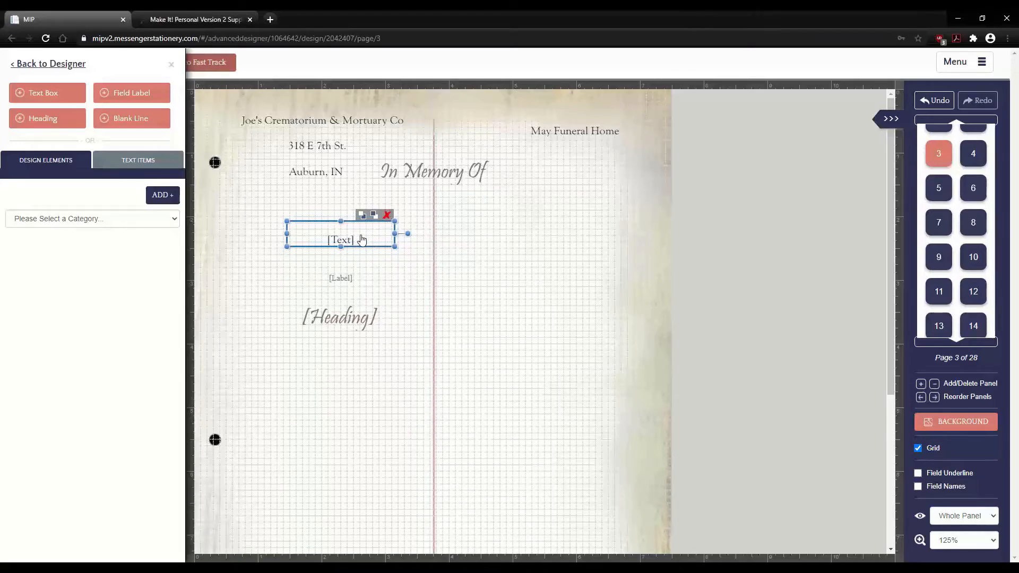
left_click(361, 236)
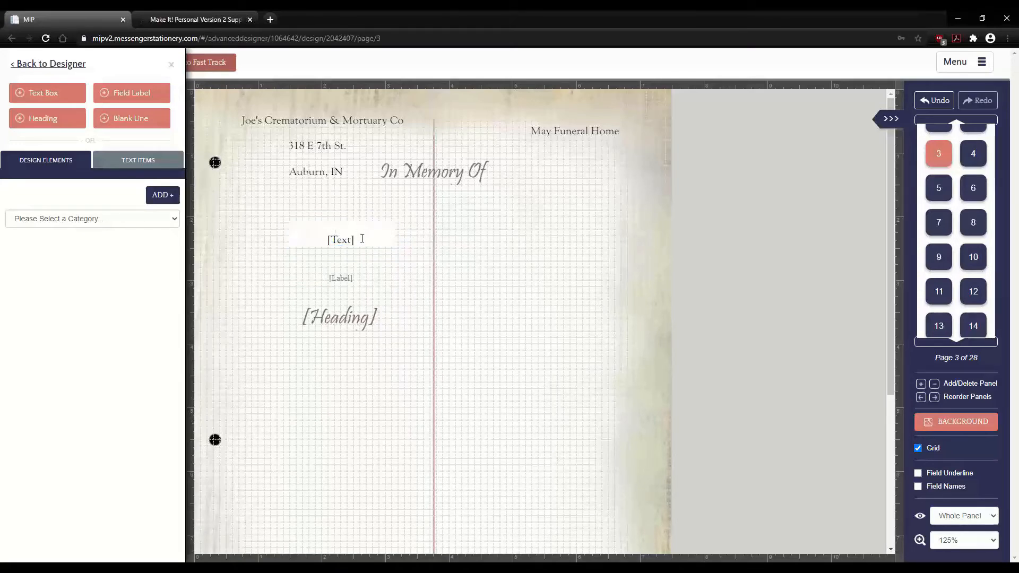
left_click_drag(361, 235, 327, 239)
key("BackSpace")
key("BackSpace")
type("Test")
type("ting")
key("BackSpace")
key("BackSpace")
key("BackSpace")
key("BackSpace")
key("BackSpace")
type("ing Text")
left_click(226, 276)
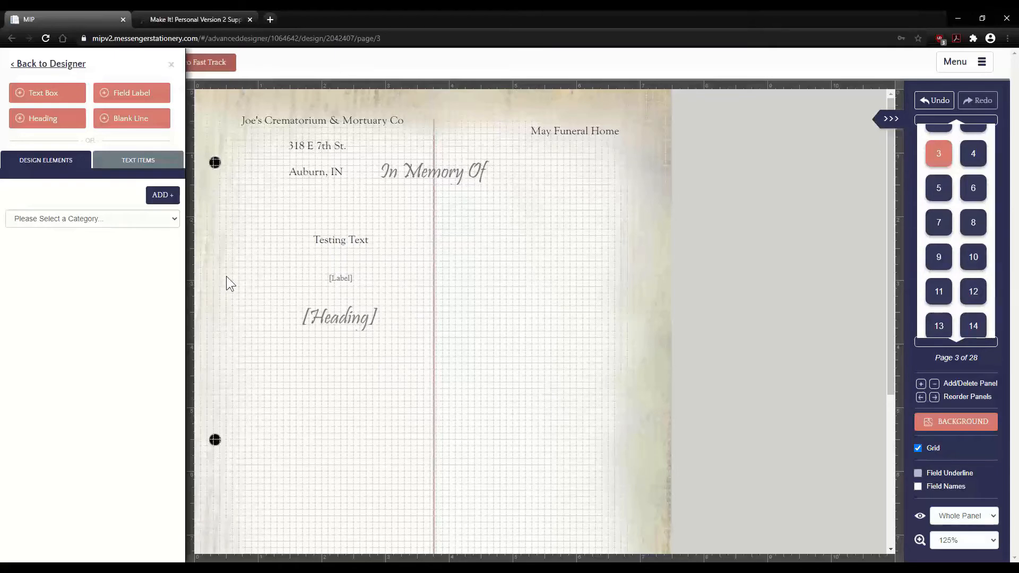
- Replace the heading placeholder with 'Test Heading'
left_click(339, 240)
left_click(339, 278)
left_click(368, 317)
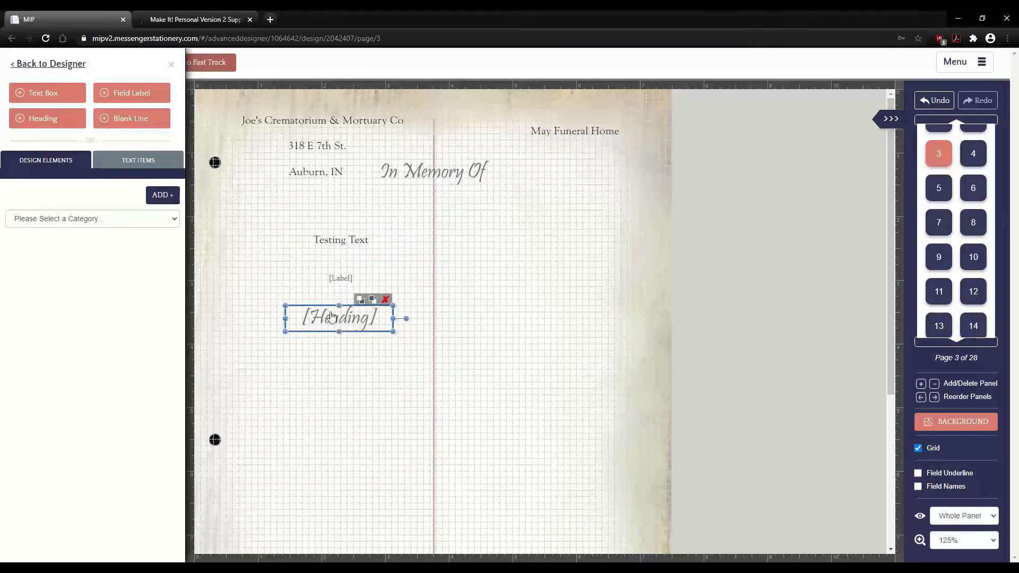
left_click(369, 316)
left_click_drag(378, 317, 289, 318)
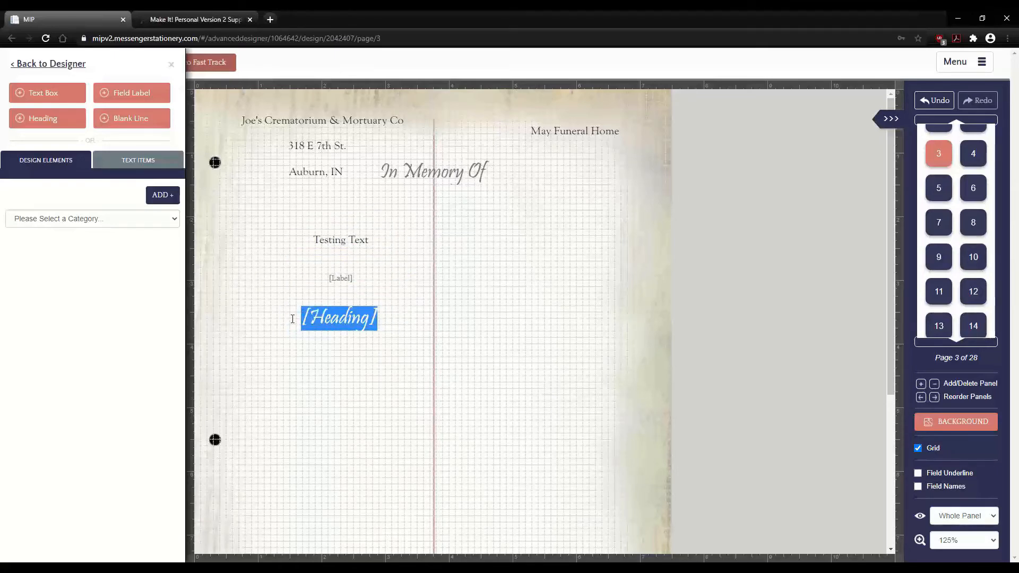
type("Test Heading")
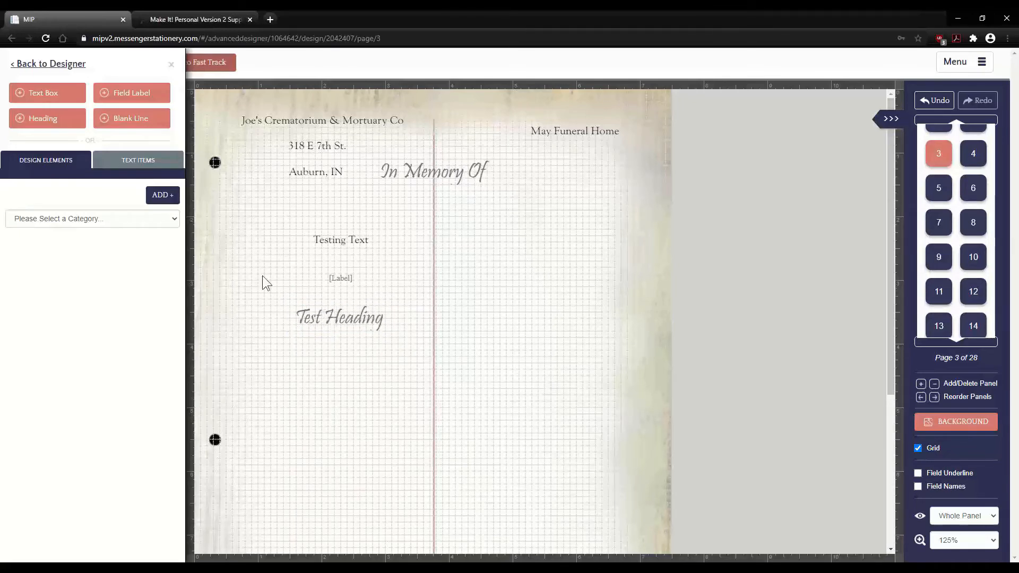
- Add a blank line and position it directly beneath Test Heading on page 3
left_click(105, 121)
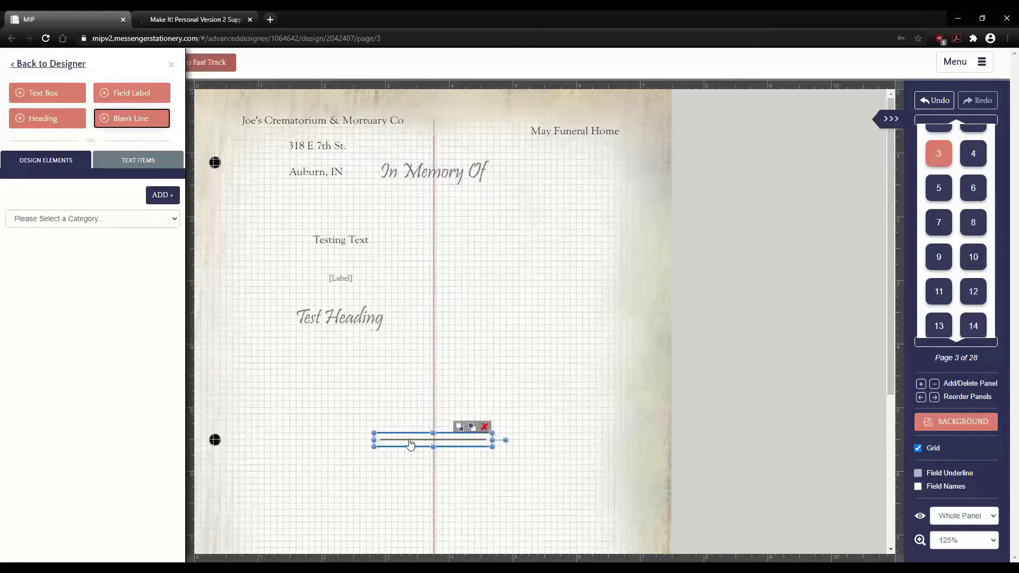
left_click_drag(402, 439, 311, 348)
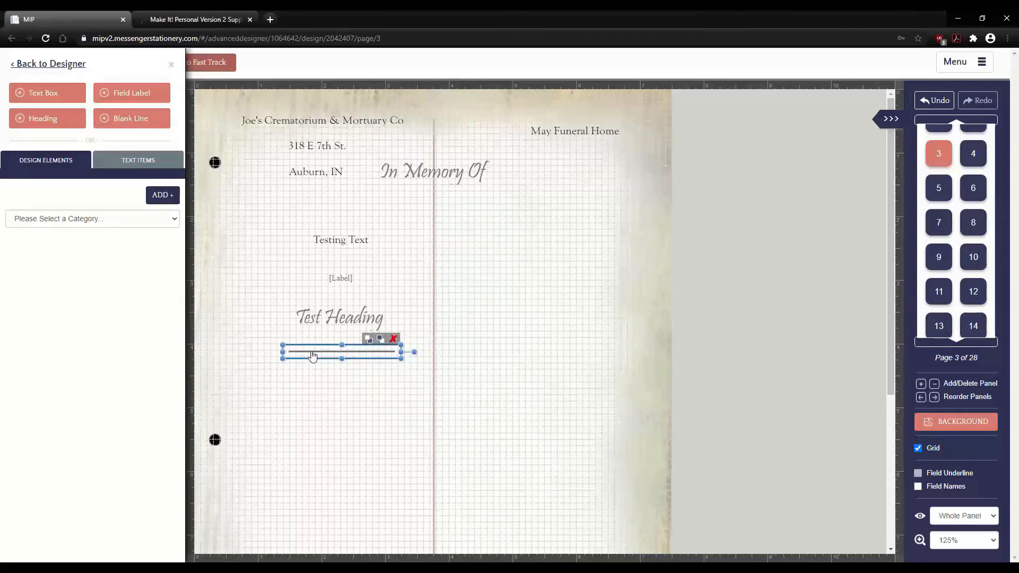
left_click(222, 318)
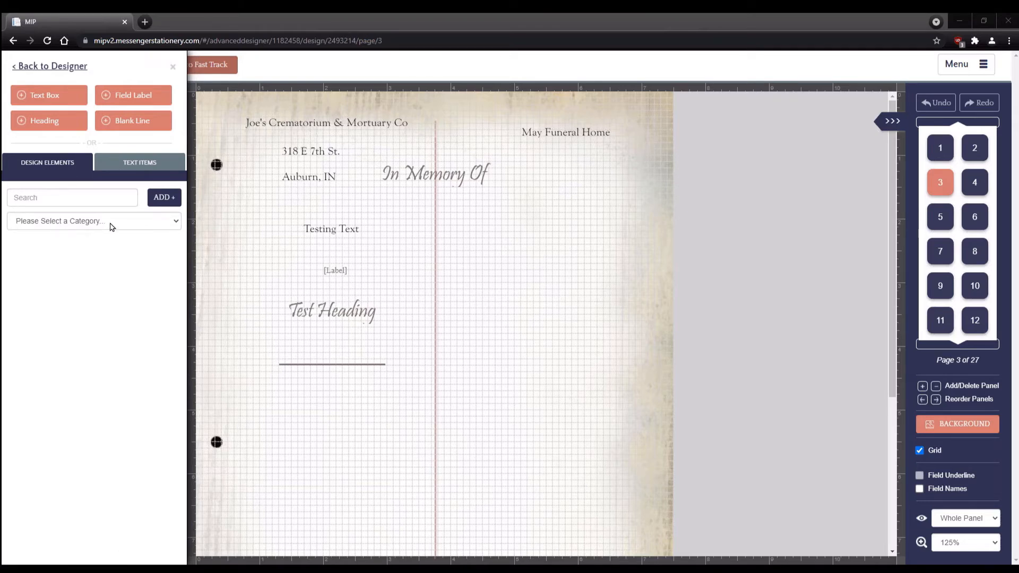
- Browse the design element categories and pick Celtic Cross
left_click(77, 197)
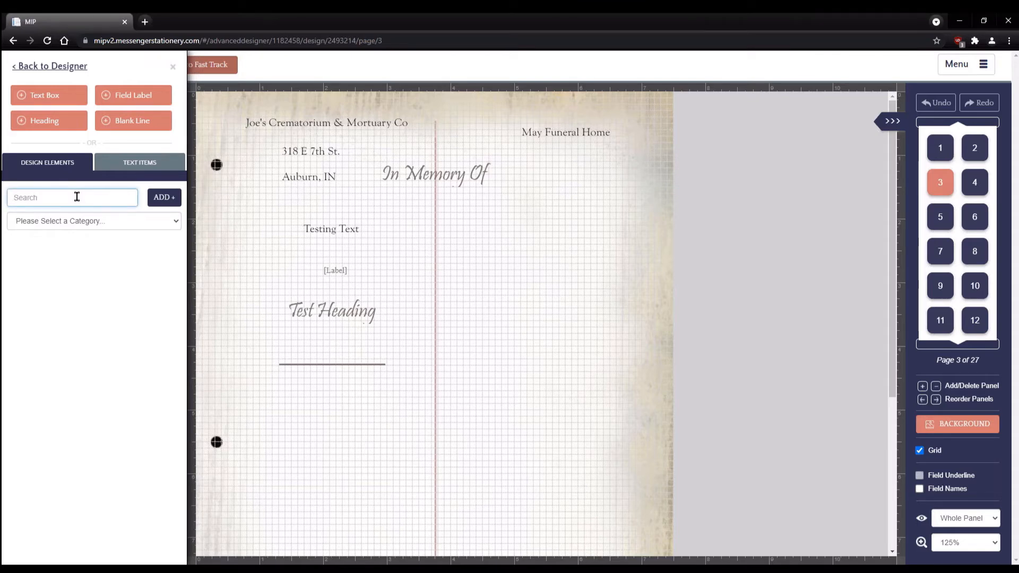
left_click(175, 222)
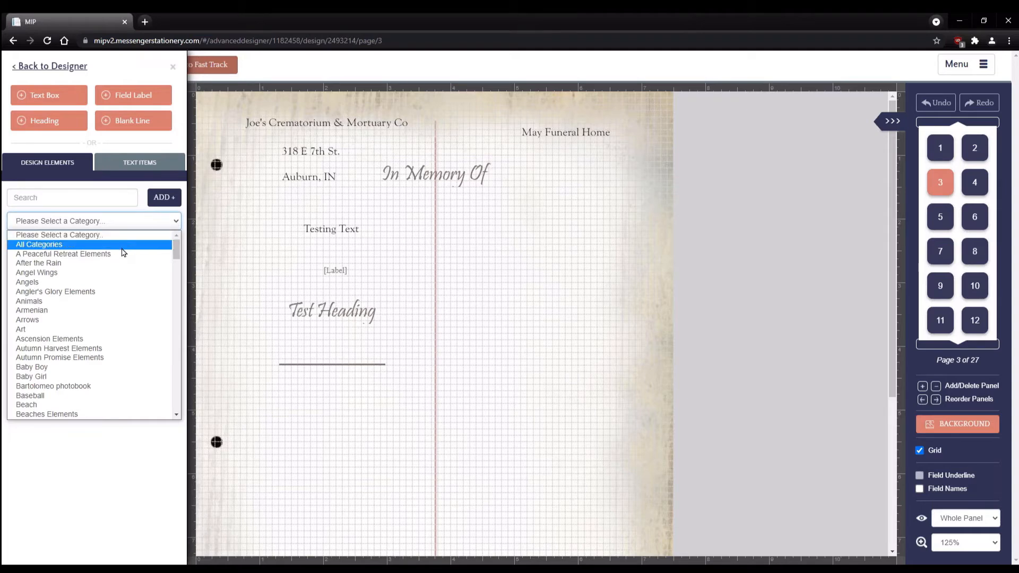
left_click_drag(173, 244, 173, 273)
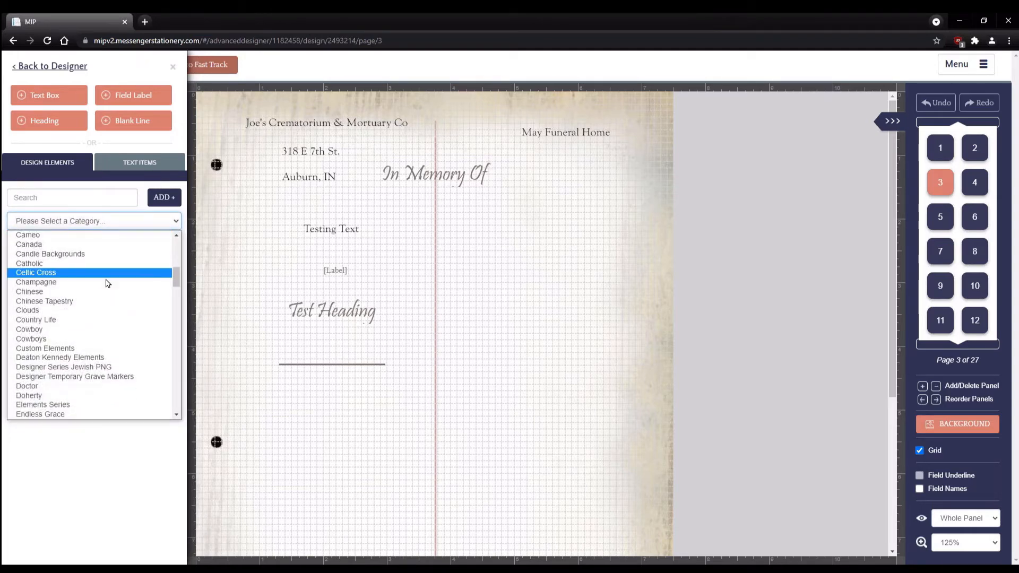
left_click(57, 273)
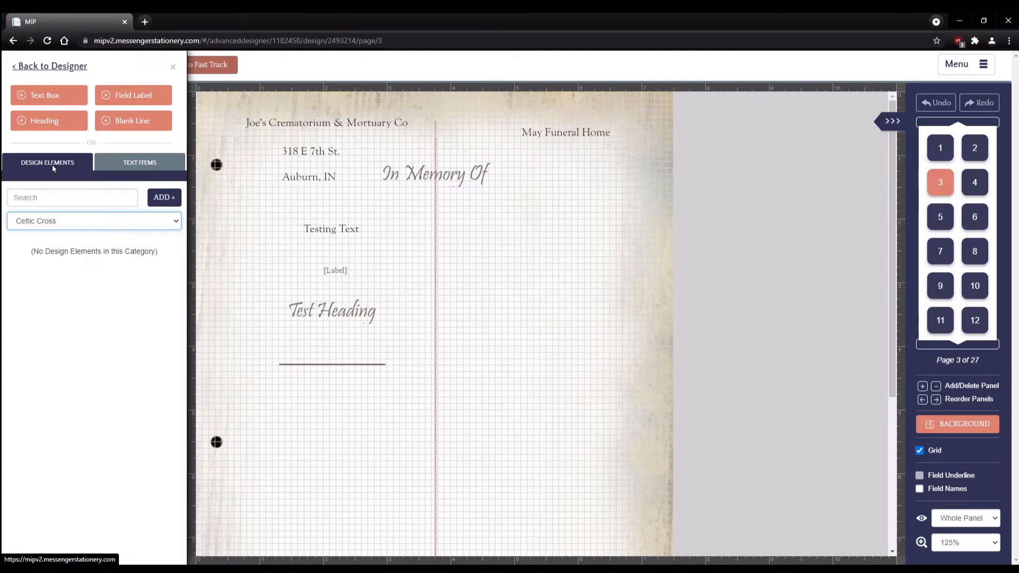
- Switch the design element category to Arrows, showing left, right and flourish arrows
left_click(142, 164)
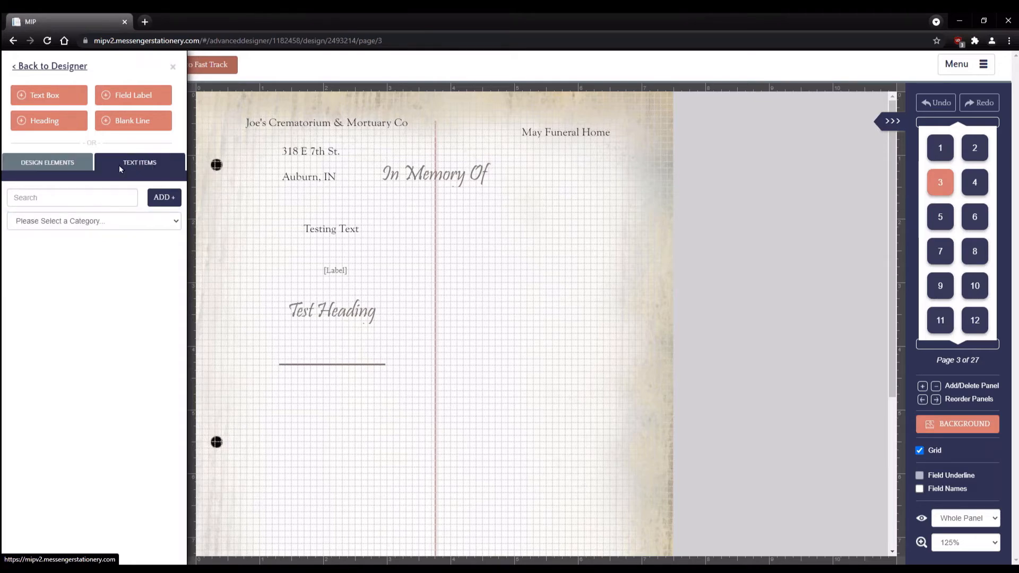
left_click(58, 165)
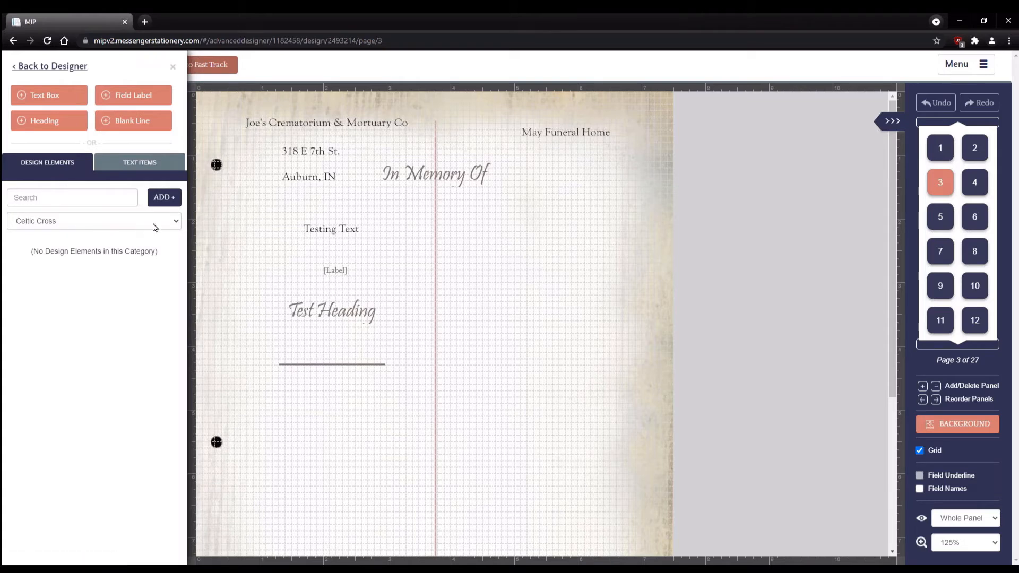
left_click(174, 224)
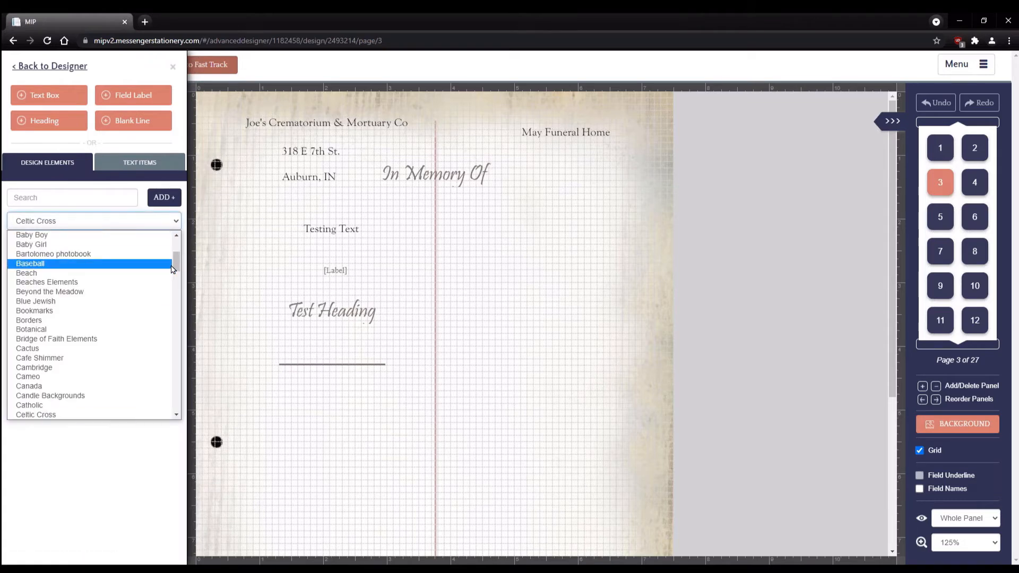
scroll(133, 271, "up", 3)
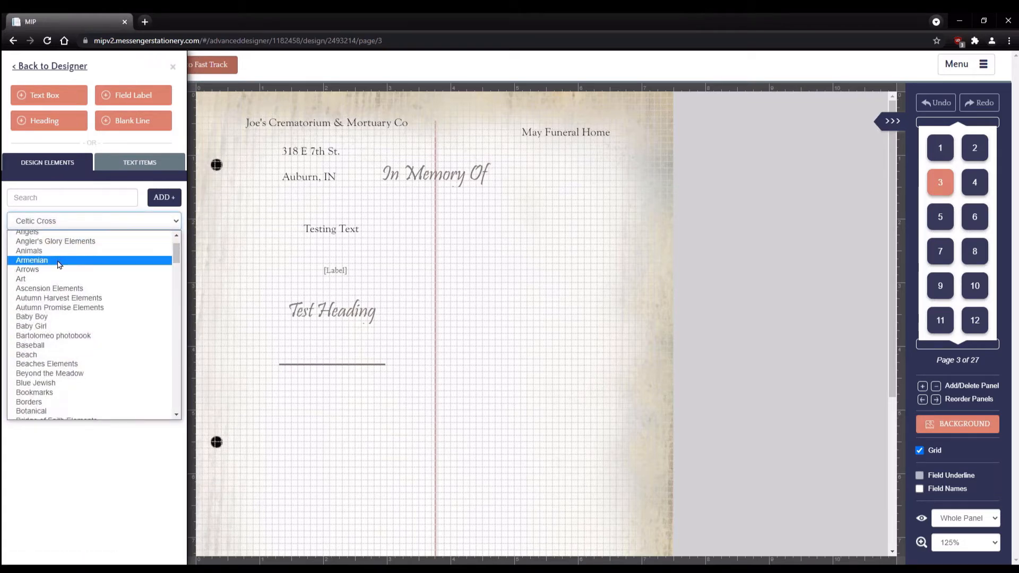
left_click(47, 269)
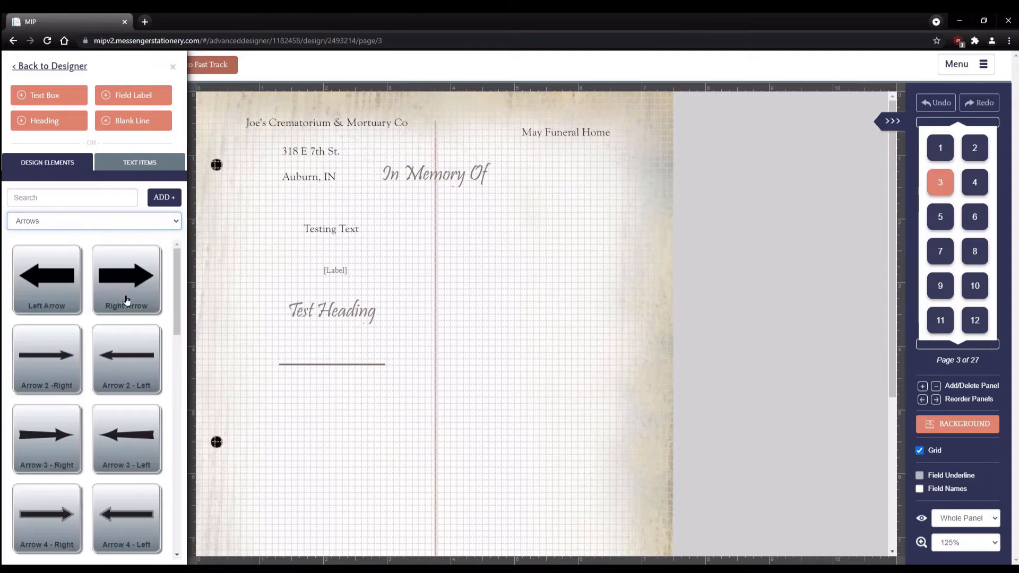
left_click_drag(174, 288, 142, 393)
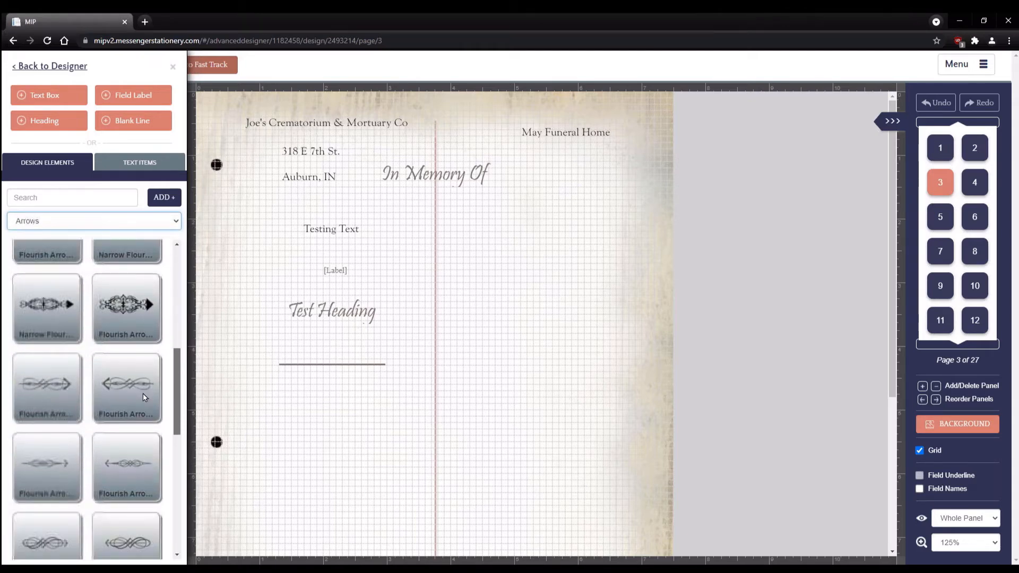
scroll(142, 413, "down", 8)
scroll(149, 451, "up", 5)
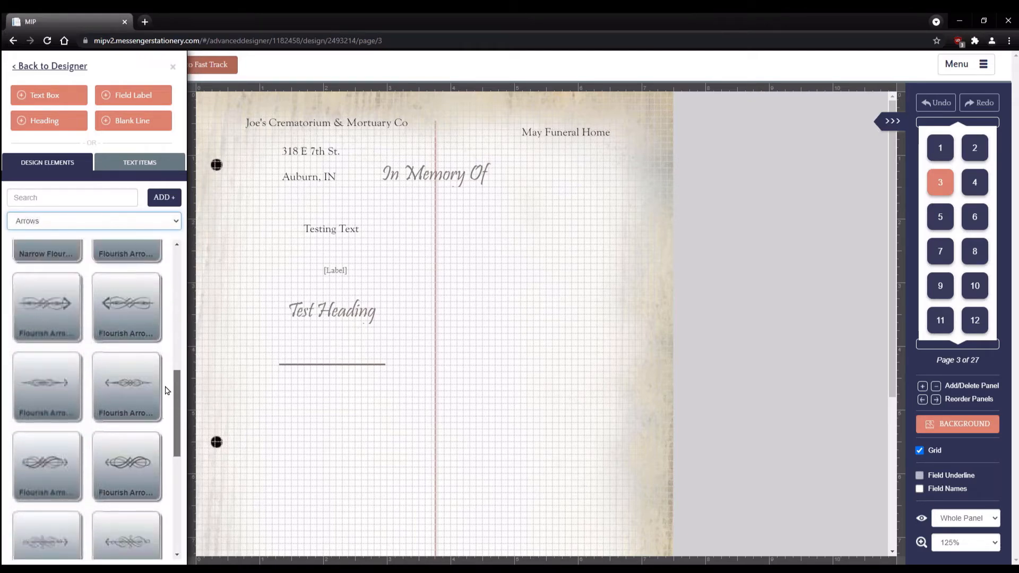
scroll(165, 390, "up", 5)
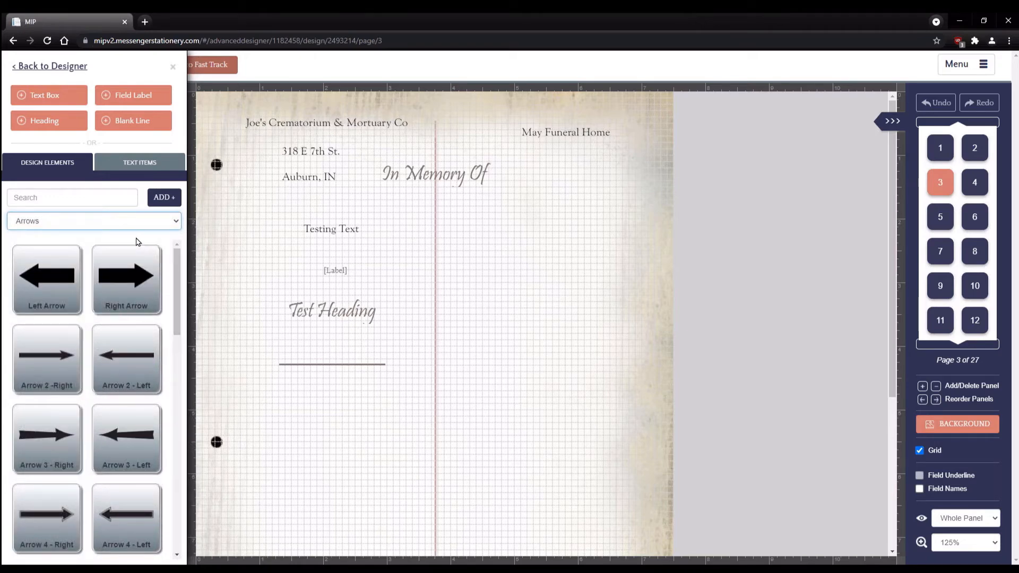
- Create and save design element 'Test Dove 2' under Legendary, using the dove jpg image
left_click(165, 200)
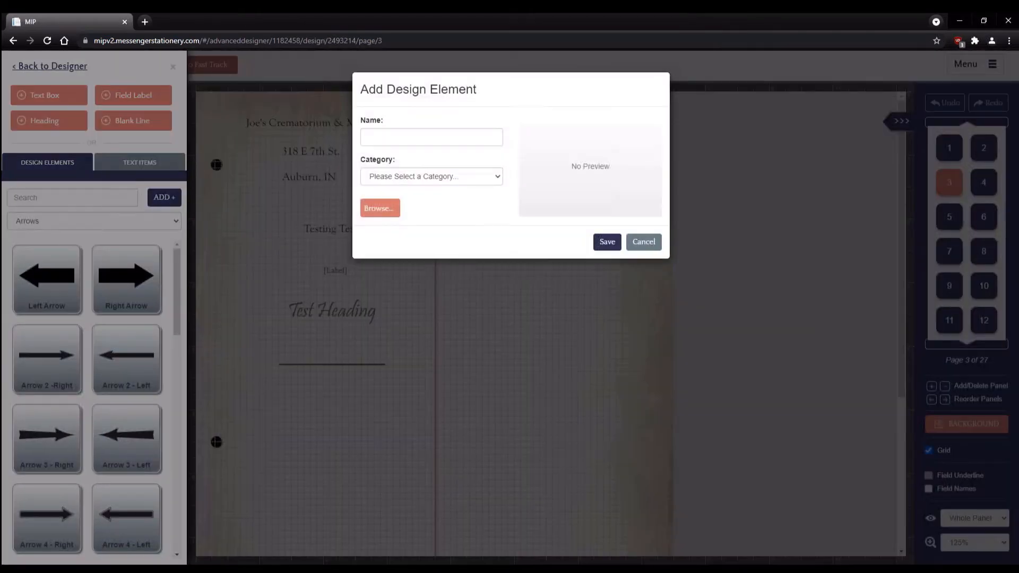
left_click(425, 138)
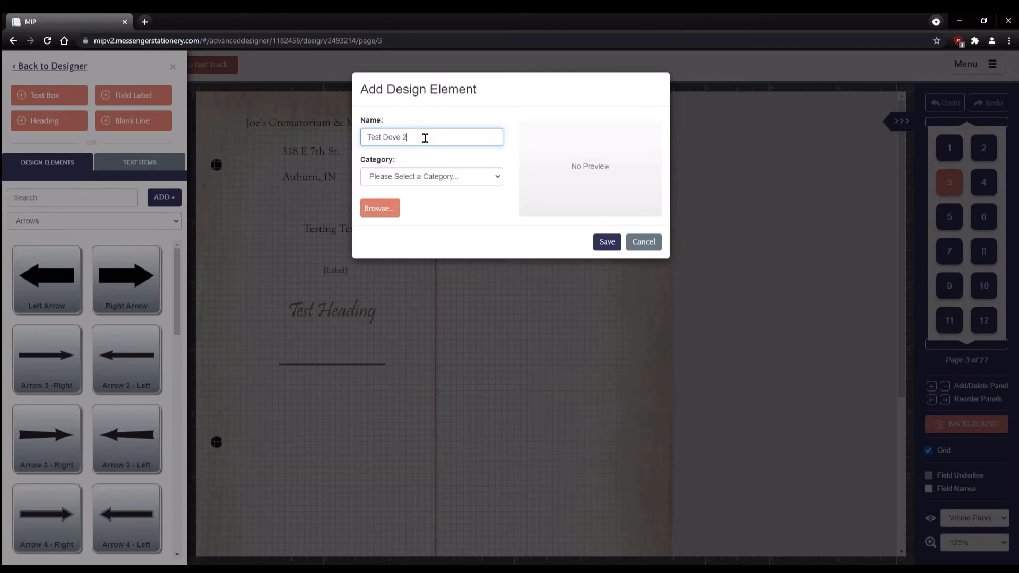
left_click(499, 179)
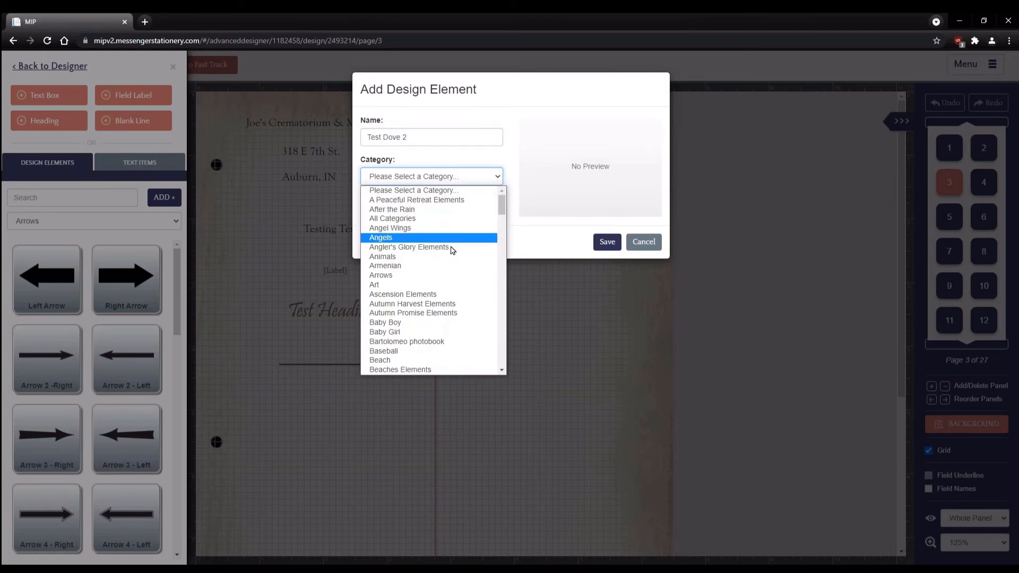
scroll(451, 250, "down", 8)
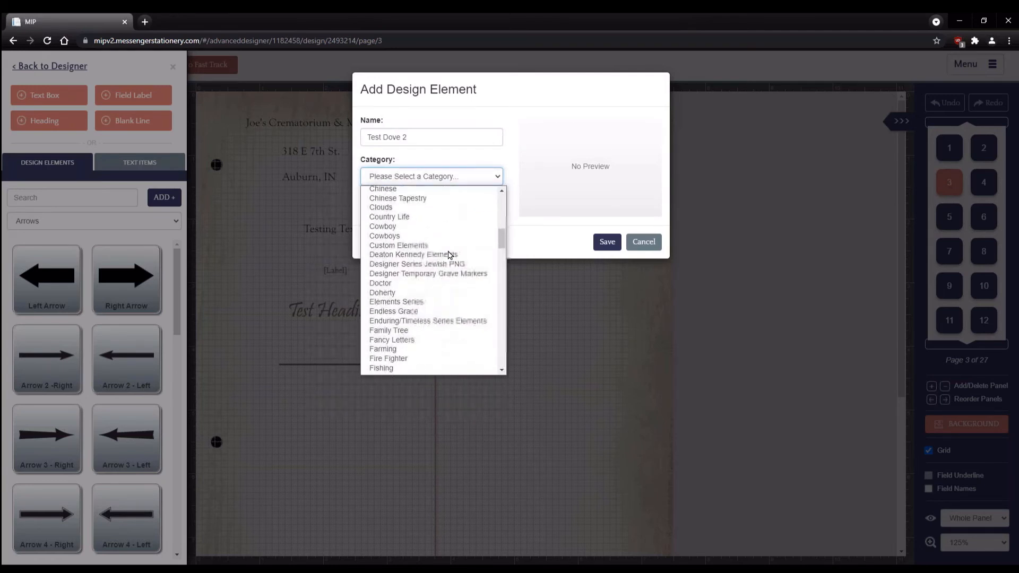
scroll(450, 255, "down", 10)
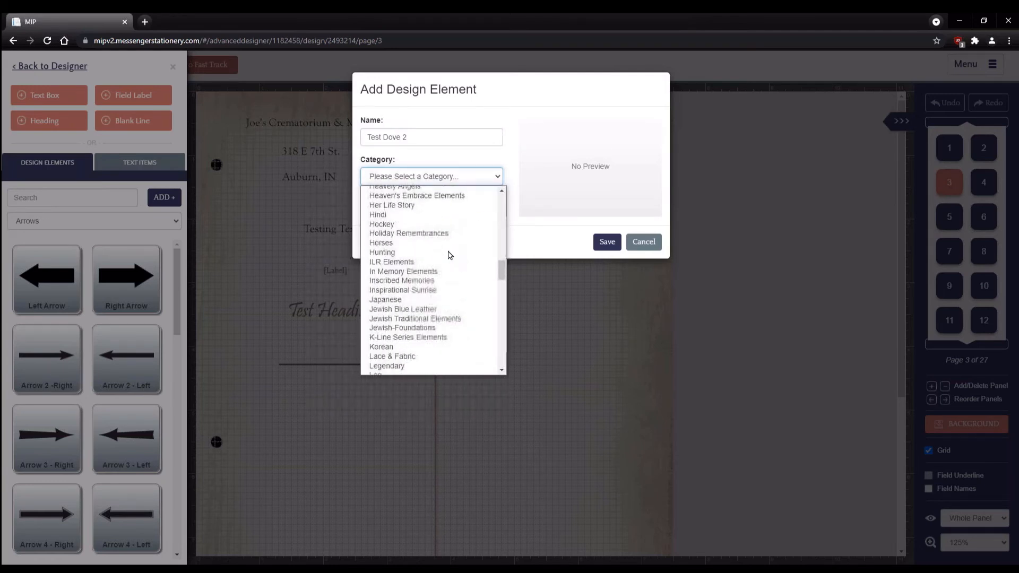
scroll(450, 255, "down", 4)
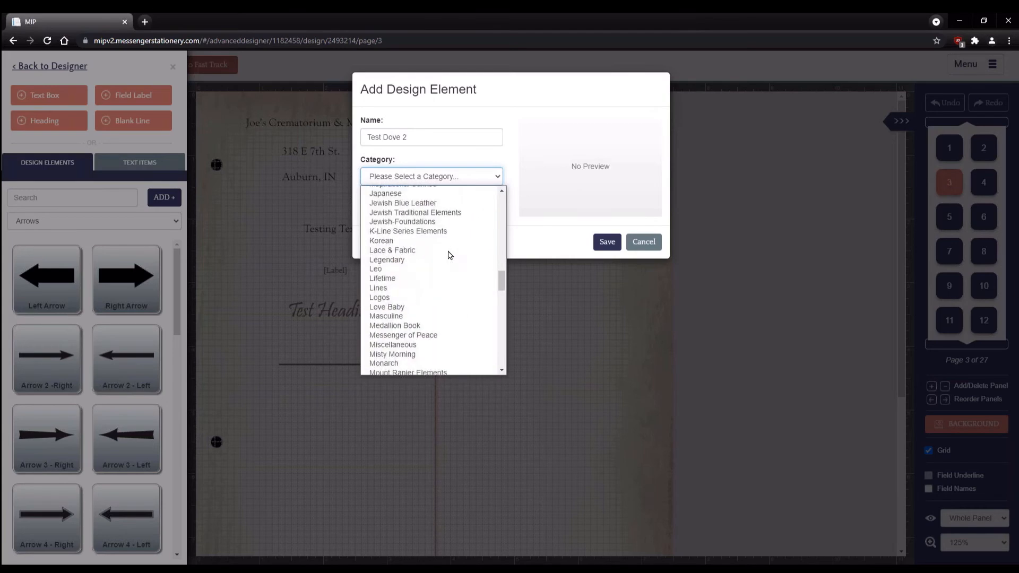
left_click(410, 260)
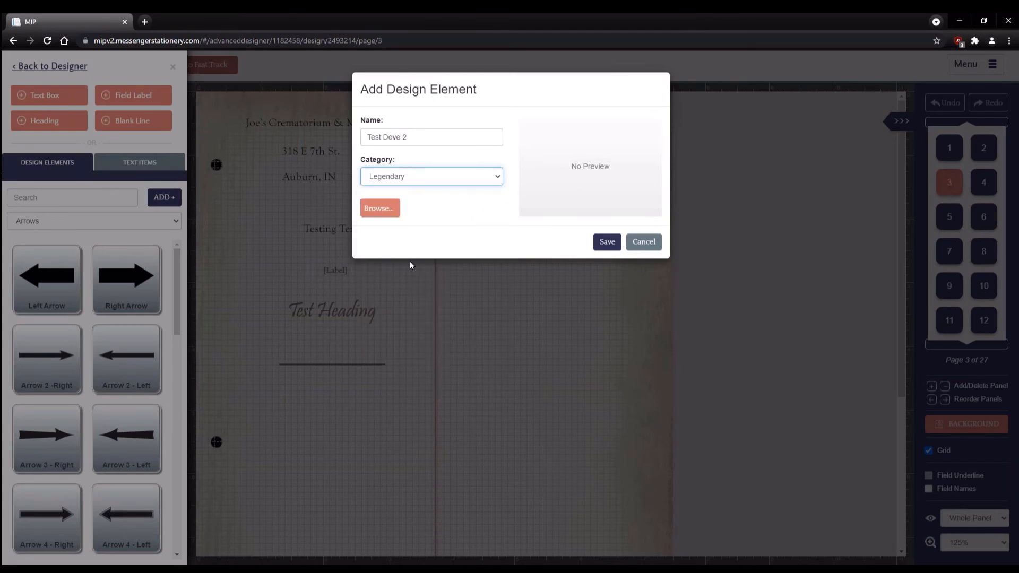
left_click(380, 211)
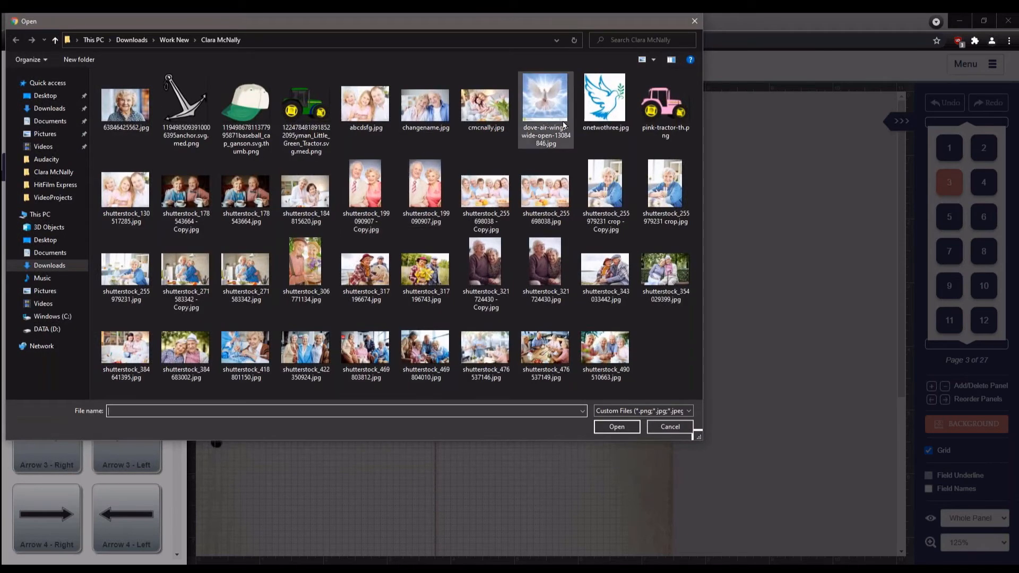
left_click(552, 94)
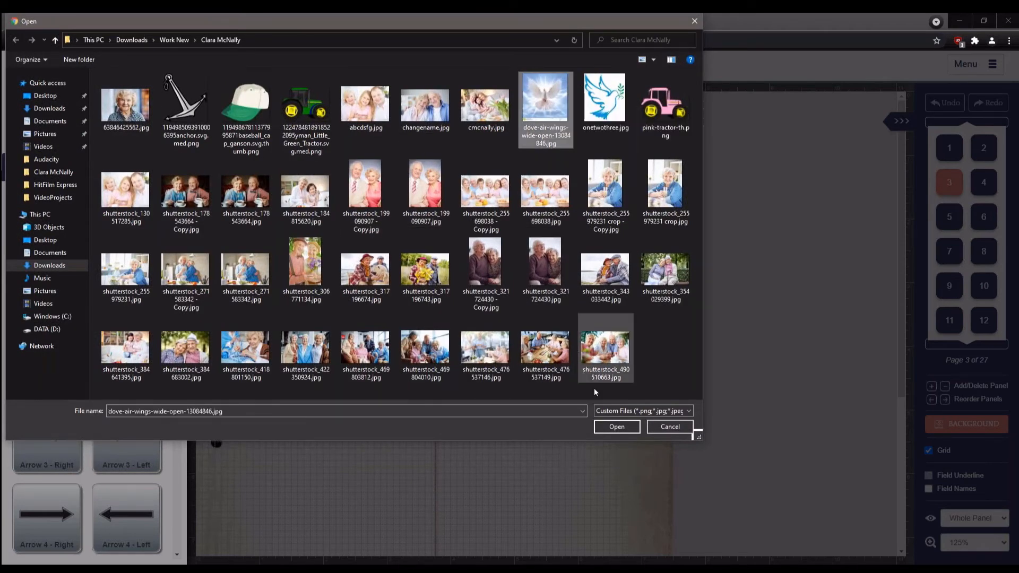
left_click(616, 427)
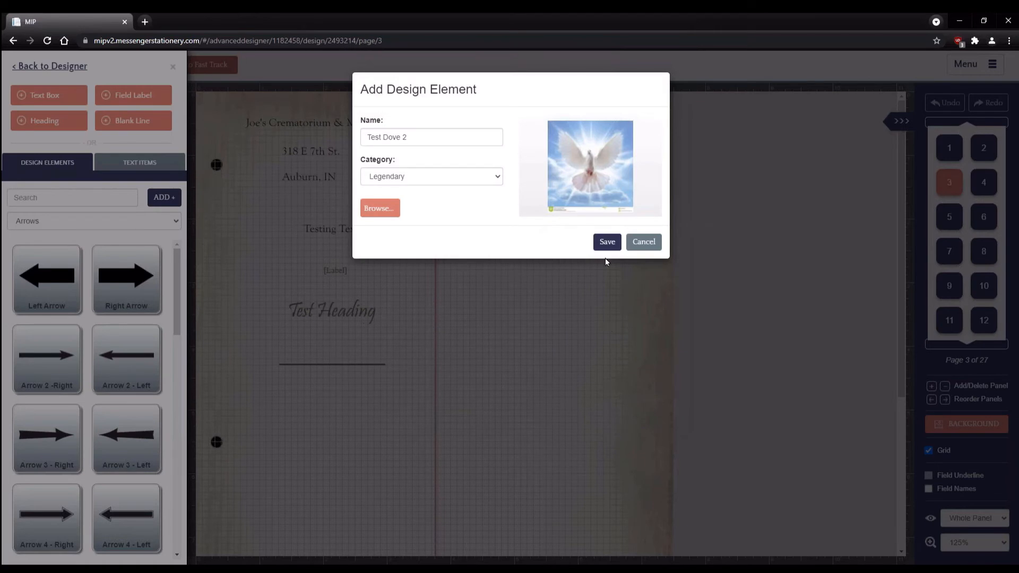
left_click(607, 243)
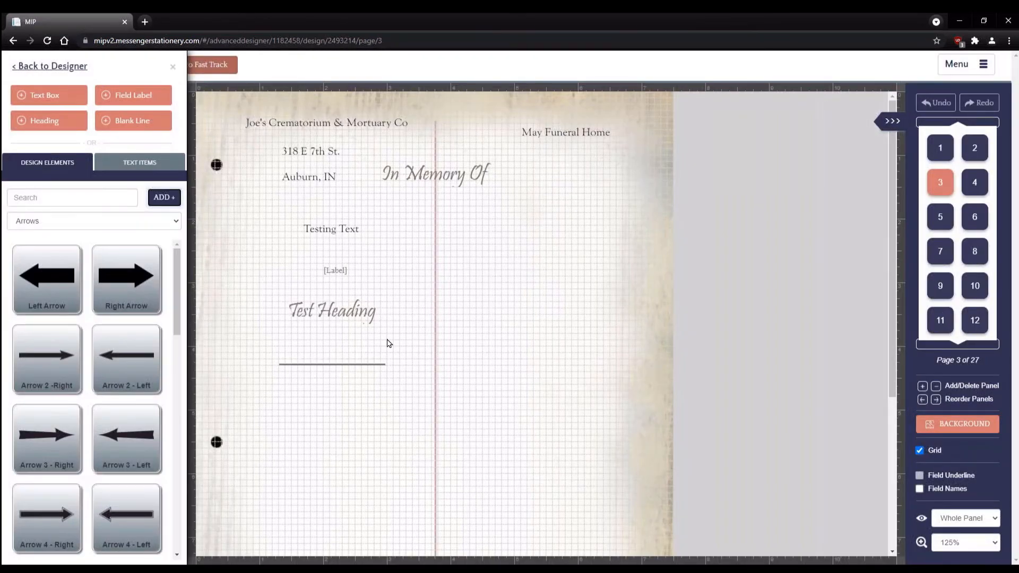
- Search design elements for 'Test' and add the Test Dove picture to page 3
left_click(171, 223)
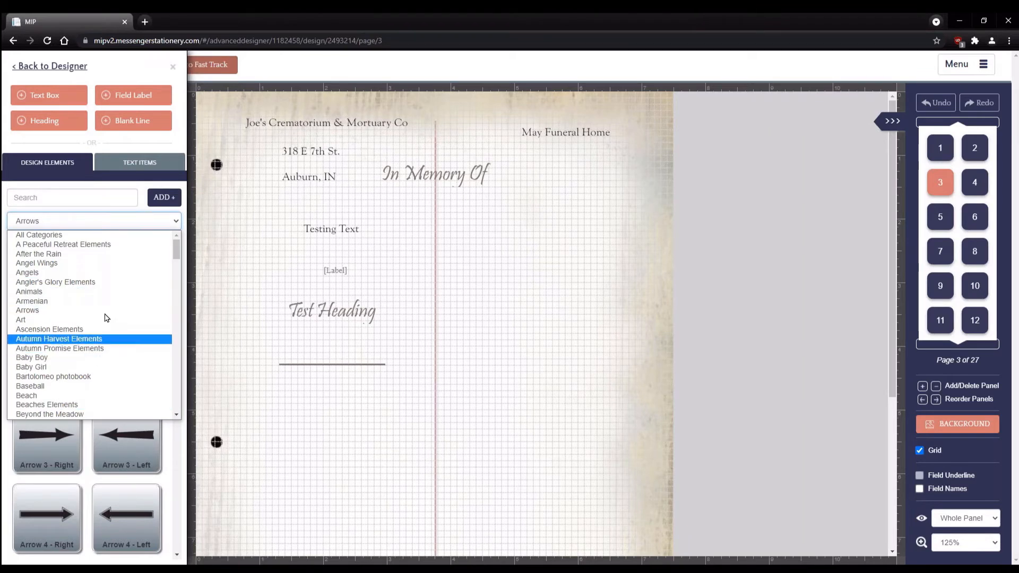
scroll(108, 329, "down", 10)
scroll(110, 334, "up", 10)
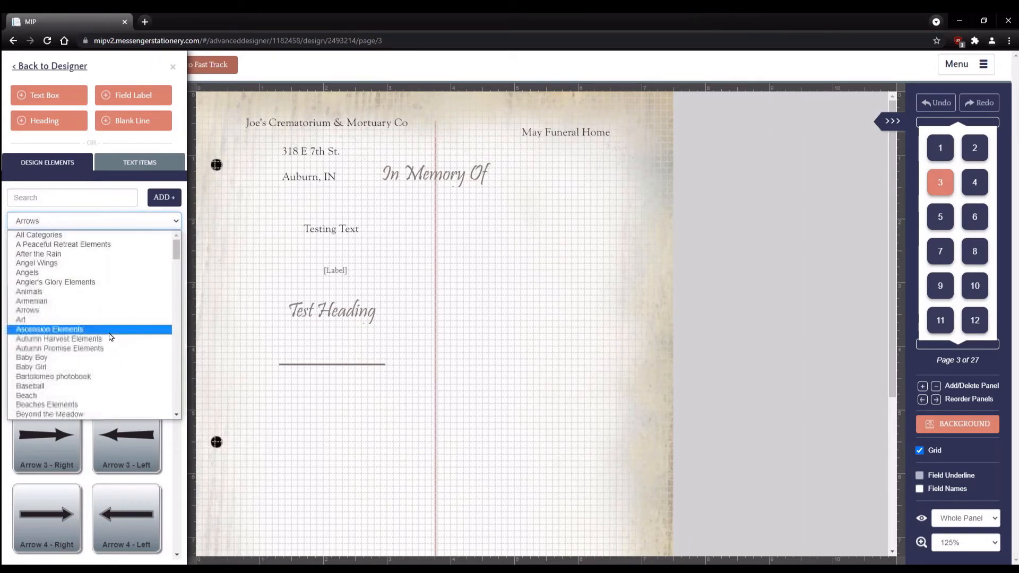
left_click(77, 197)
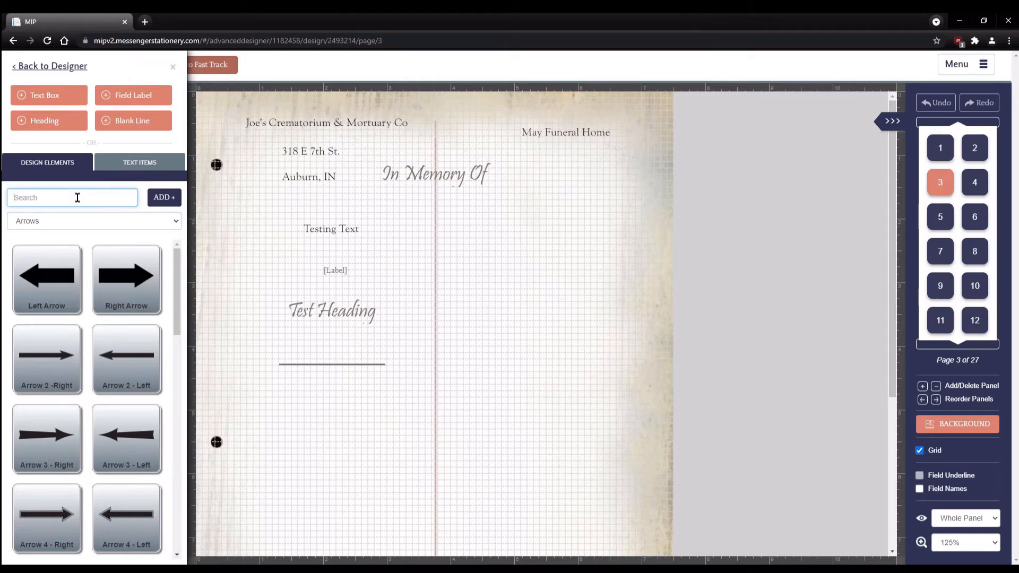
type("Test")
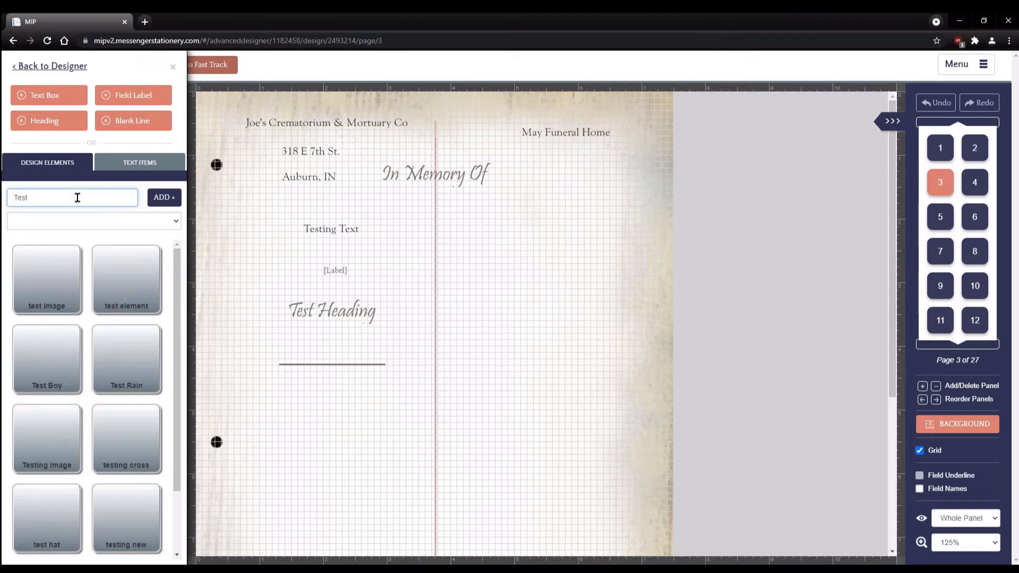
scroll(93, 318, "down", 1)
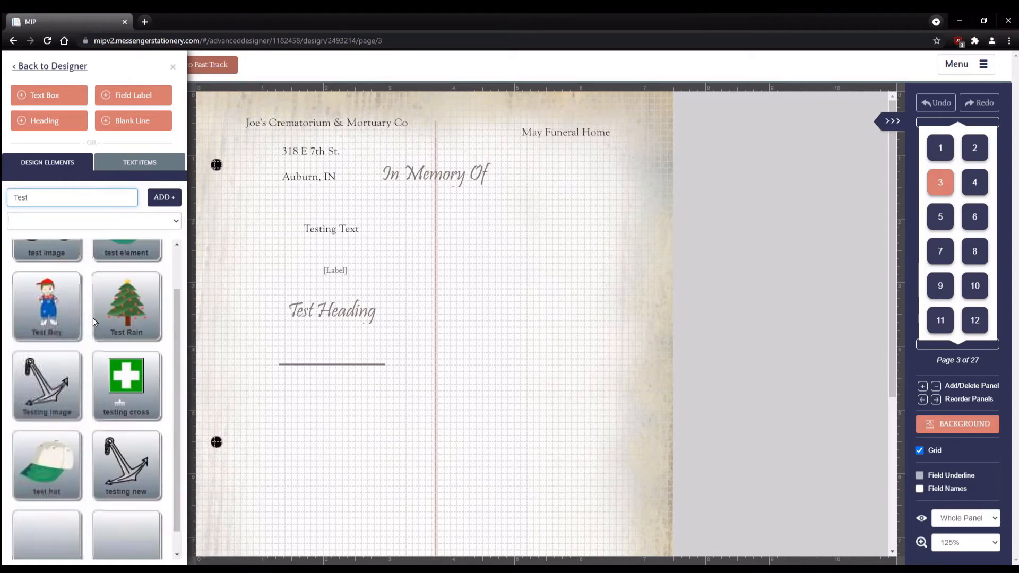
left_click(47, 519)
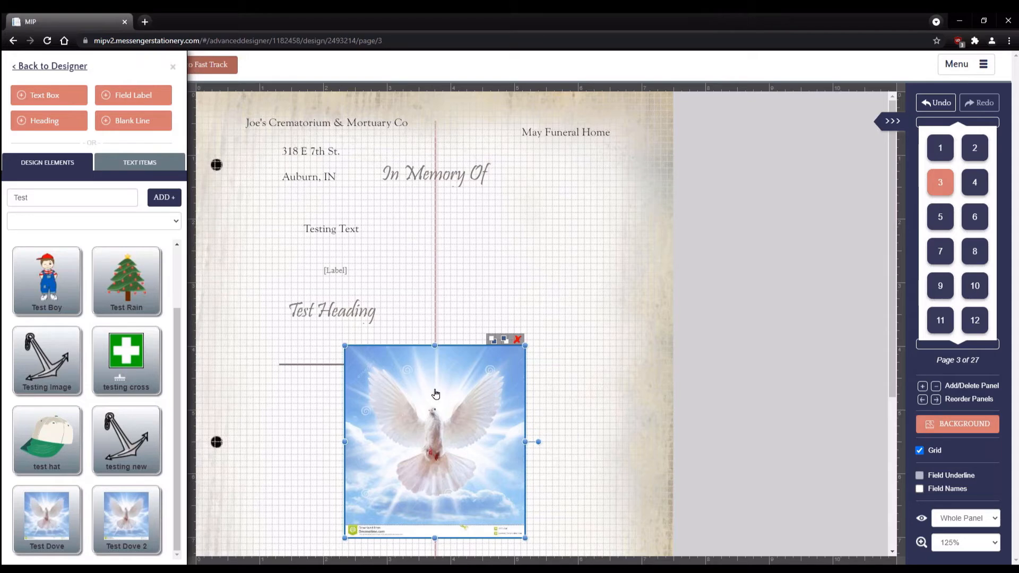
- Delete the extra dove copy, then move the dove picture right and shrink it
left_click_drag(430, 410, 532, 288)
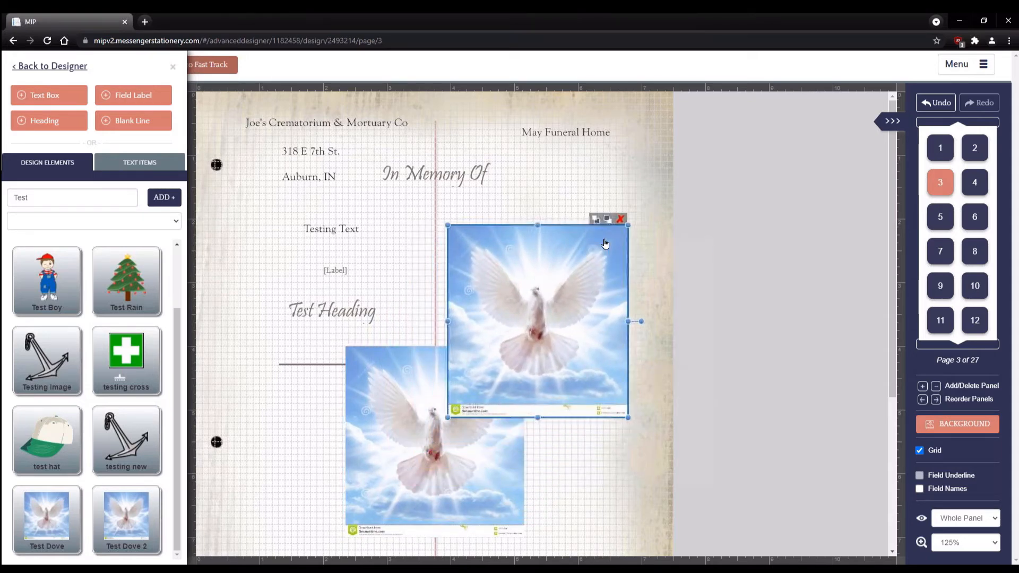
left_click(620, 219)
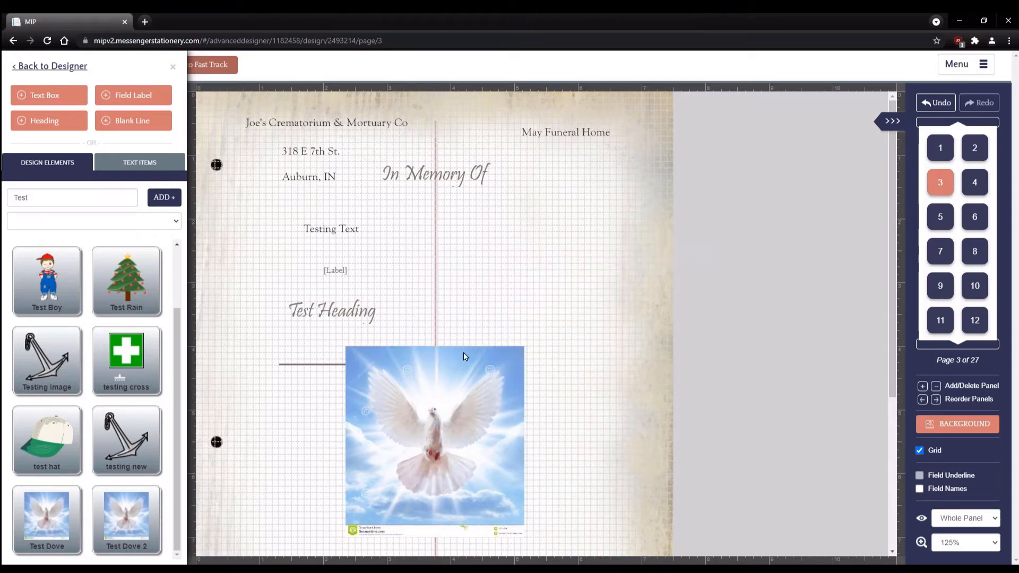
left_click(431, 409)
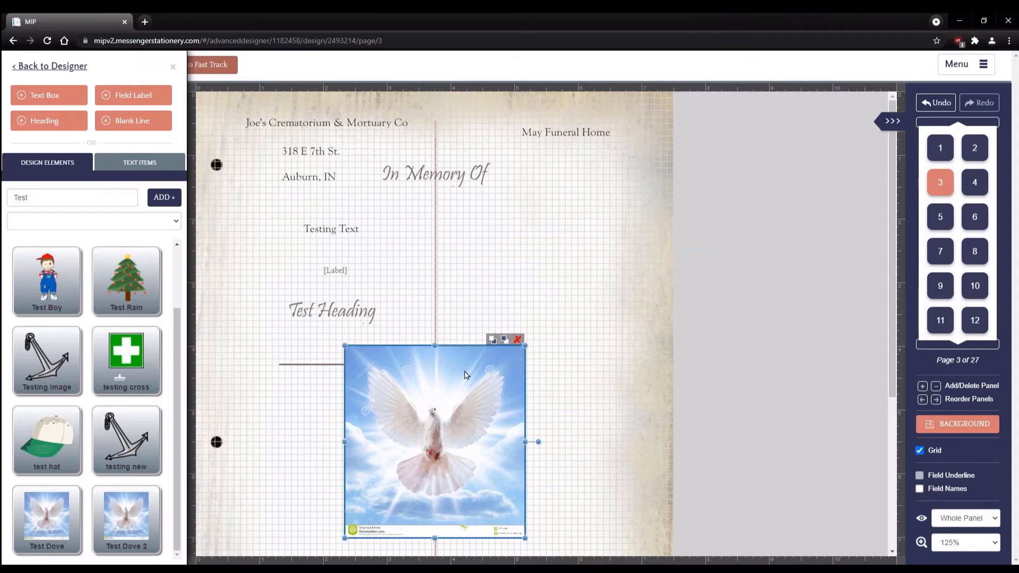
left_click_drag(428, 425, 526, 295)
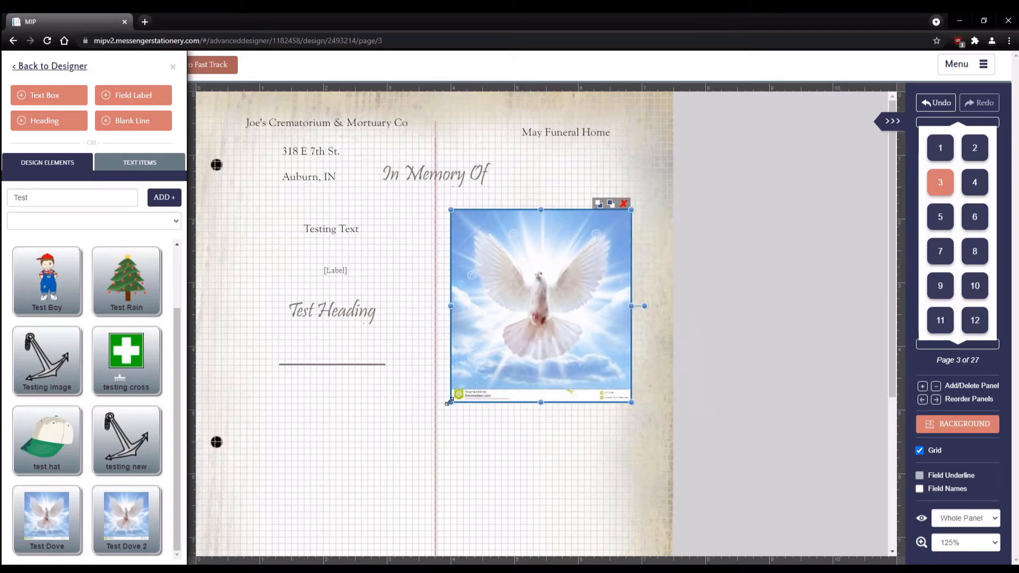
left_click_drag(450, 402, 474, 301)
left_click_drag(467, 372, 488, 349)
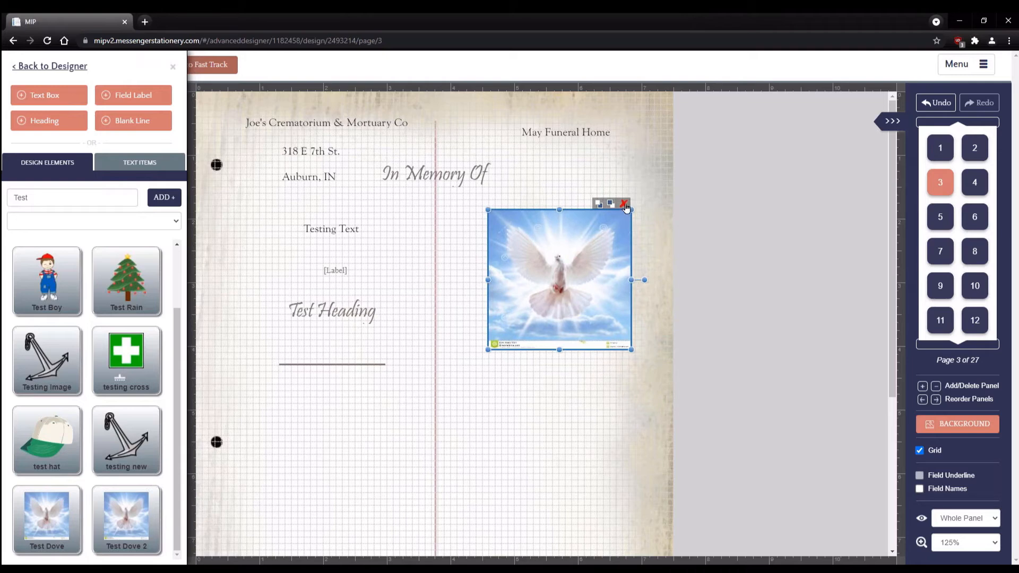
- Replace it with the Test Dove image, shrunk and placed right, below In Memory Of
left_click(625, 205)
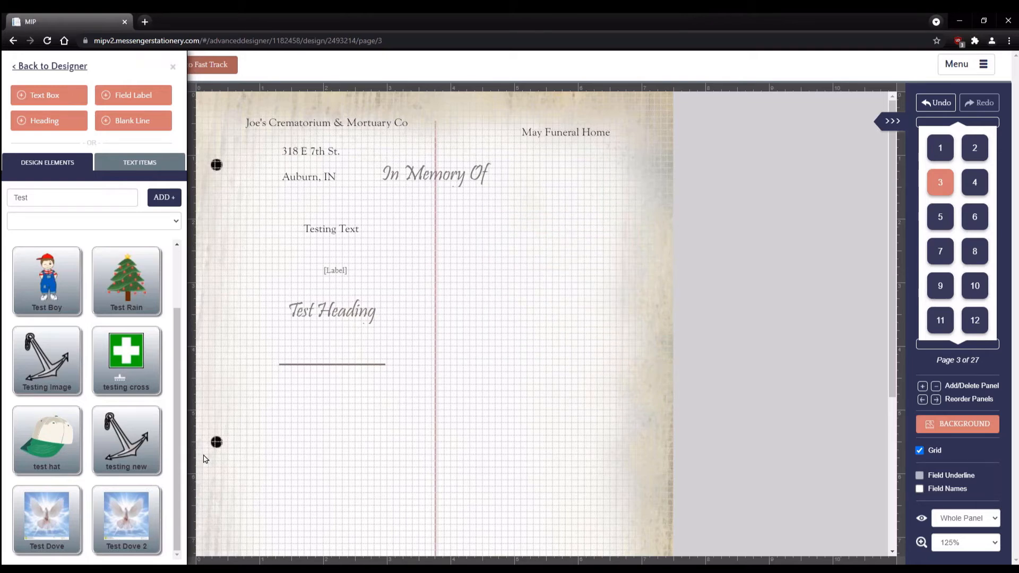
left_click(58, 513)
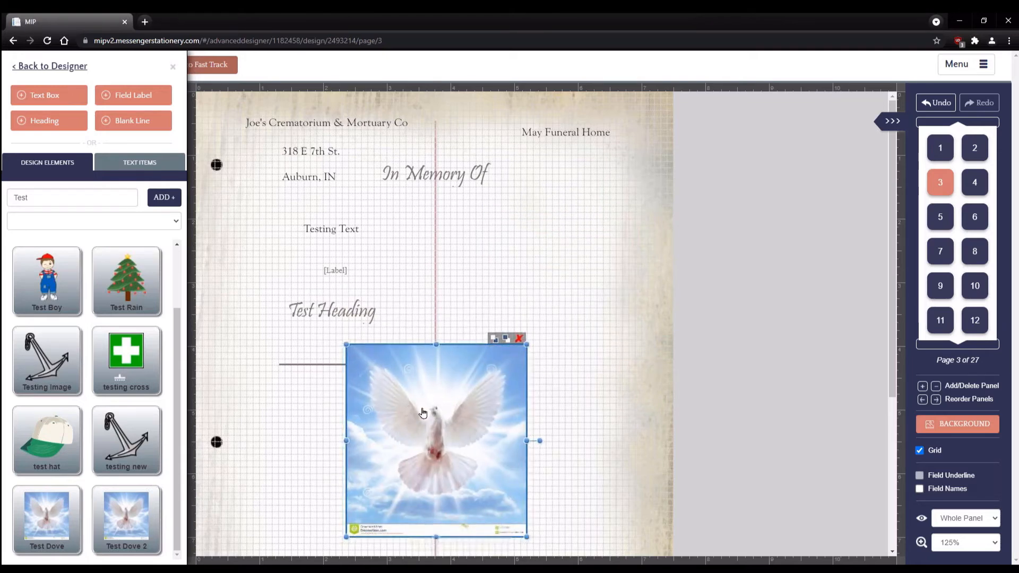
left_click_drag(423, 412, 515, 289)
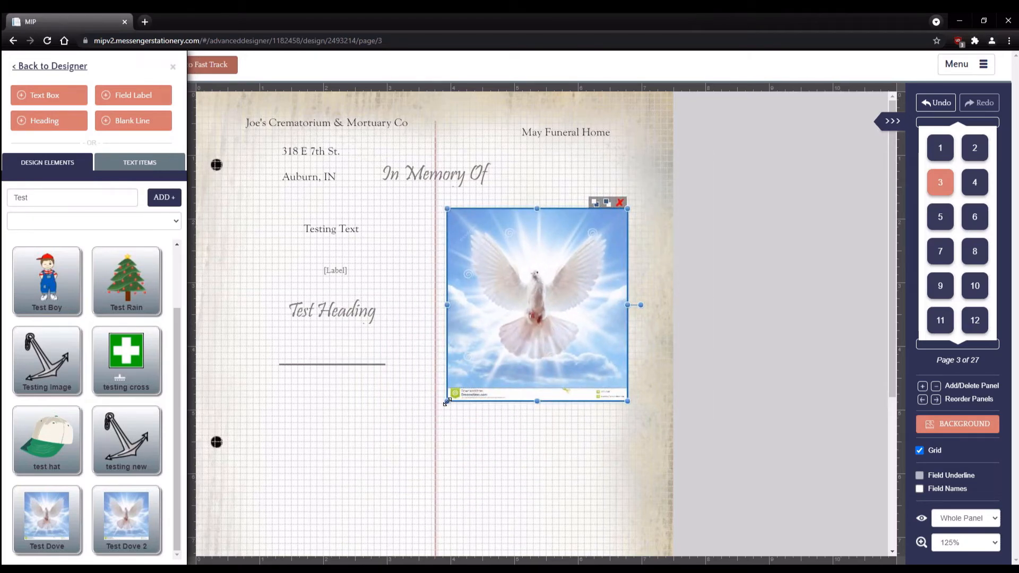
left_click_drag(447, 401, 479, 367)
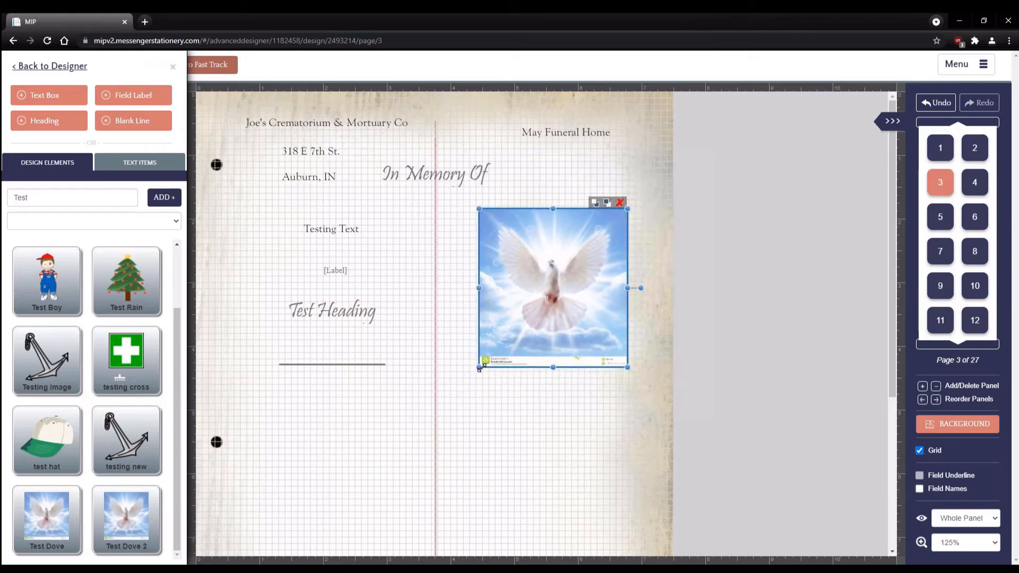
left_click_drag(547, 278, 538, 316)
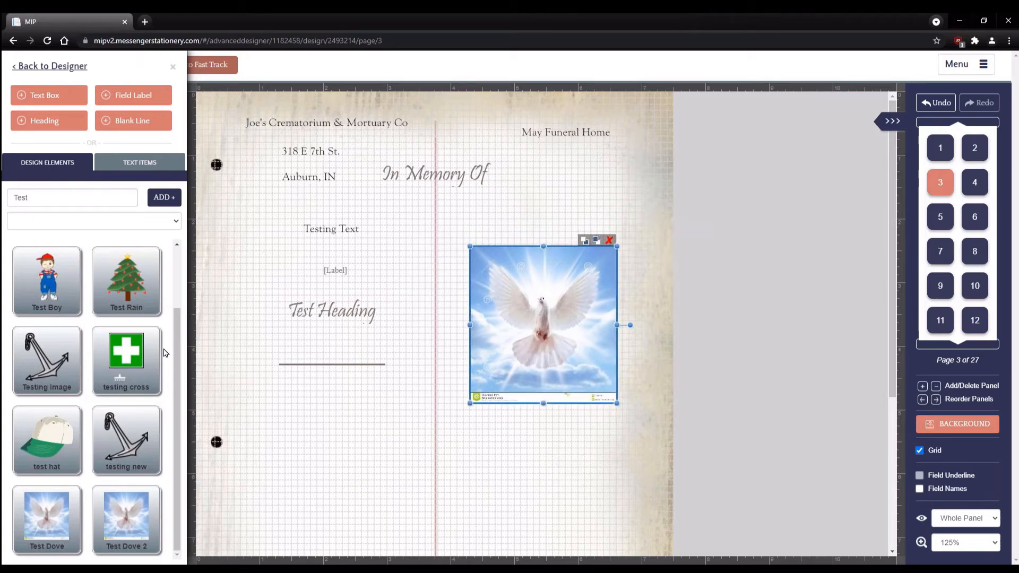
- Show the Verses text items, listing 1 Corinthians 13:4-7, 13 and 23rd Psalm
left_click(139, 168)
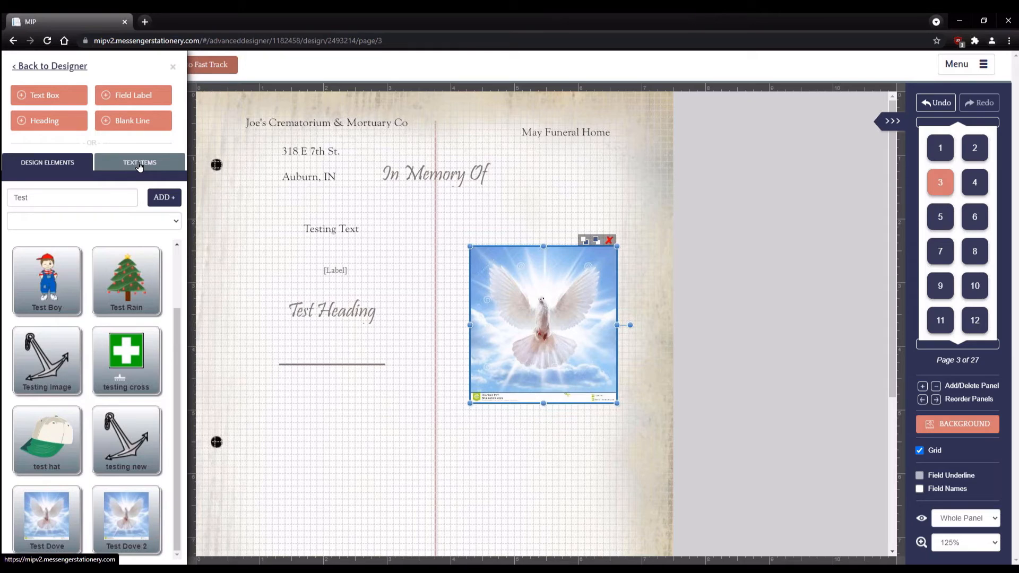
left_click(84, 198)
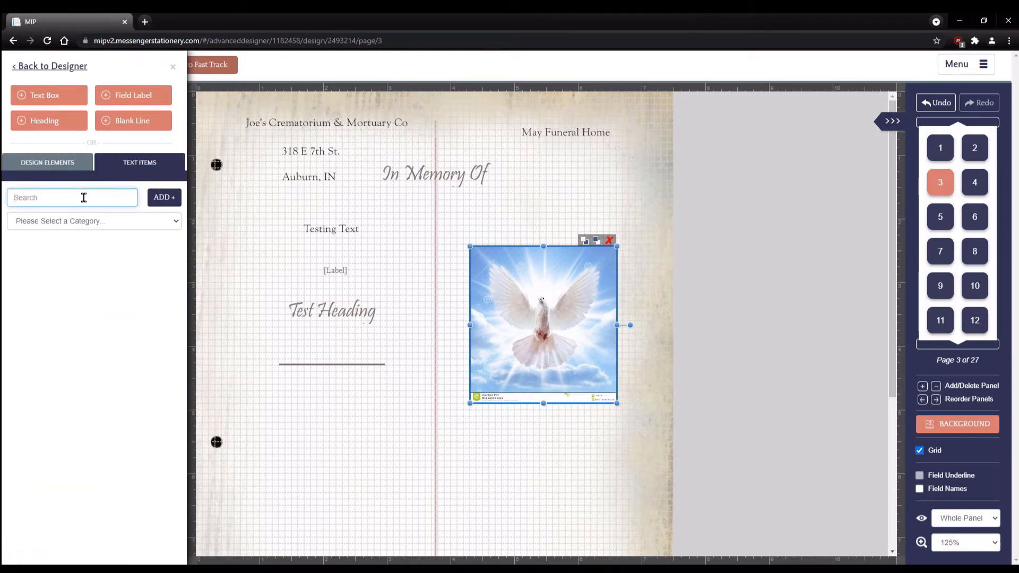
left_click(175, 223)
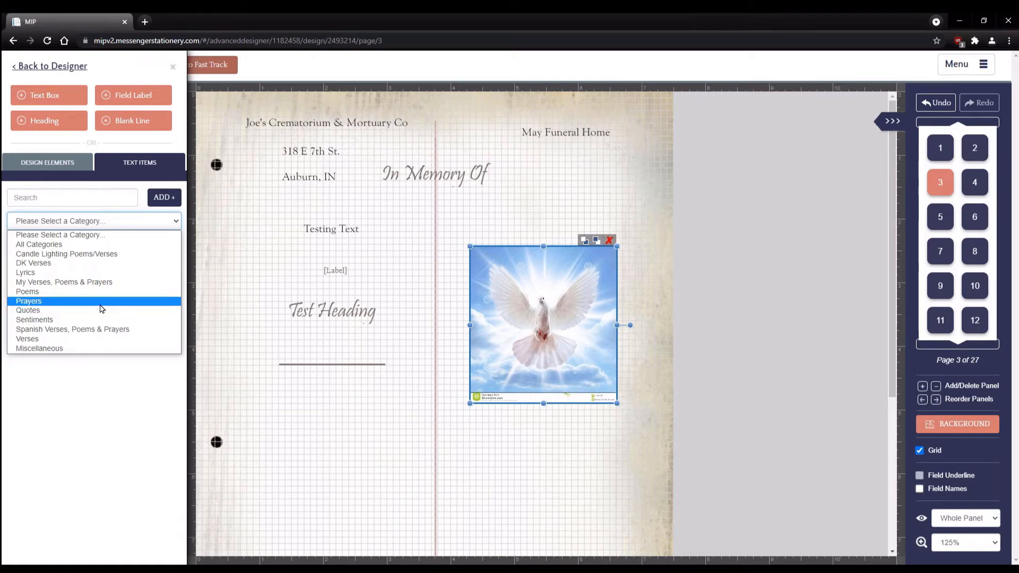
left_click(51, 340)
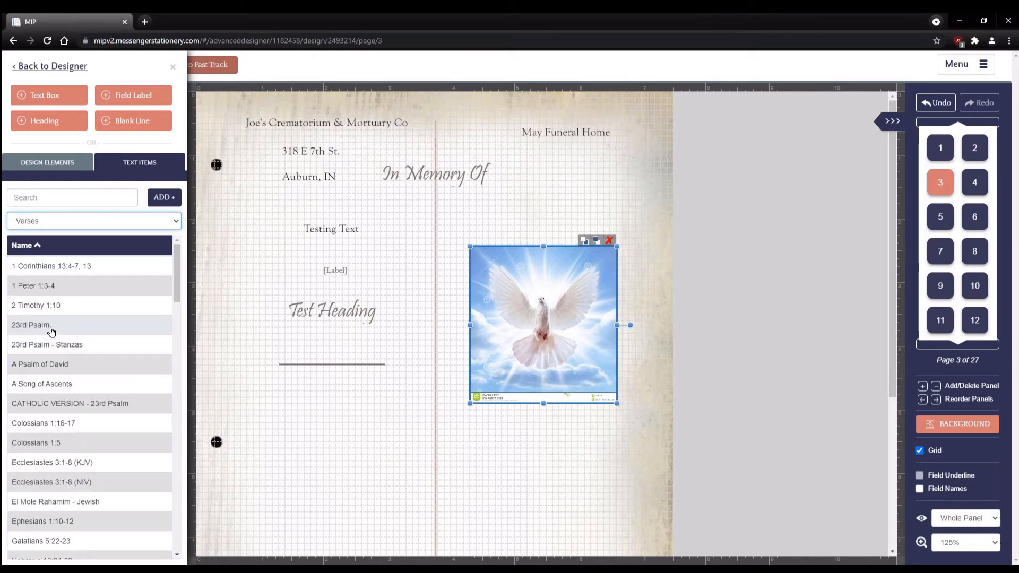
- Add the 23rd Psalm to page 3 and move it onto the left half
left_click(52, 325)
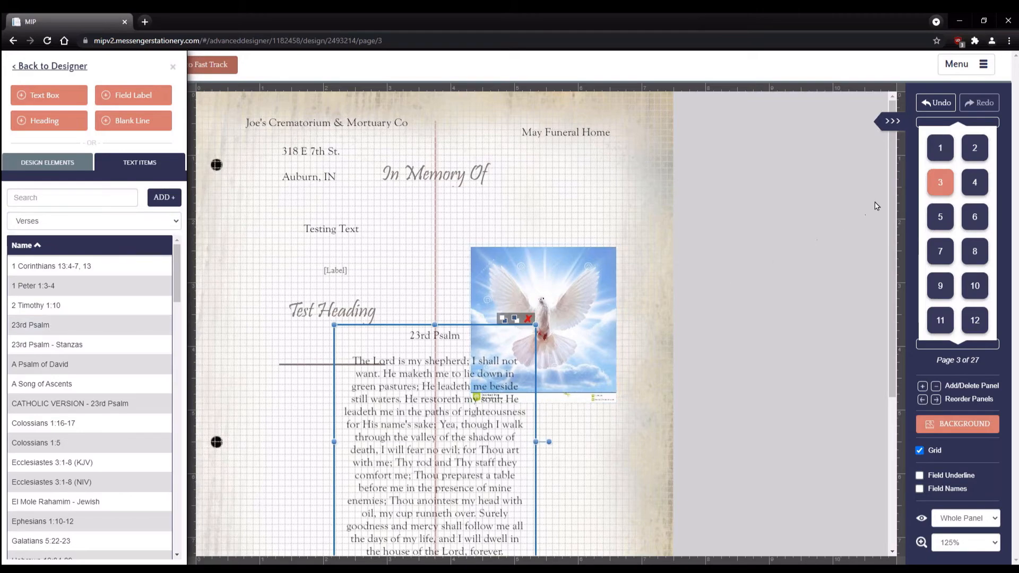
left_click_drag(889, 190, 916, 296)
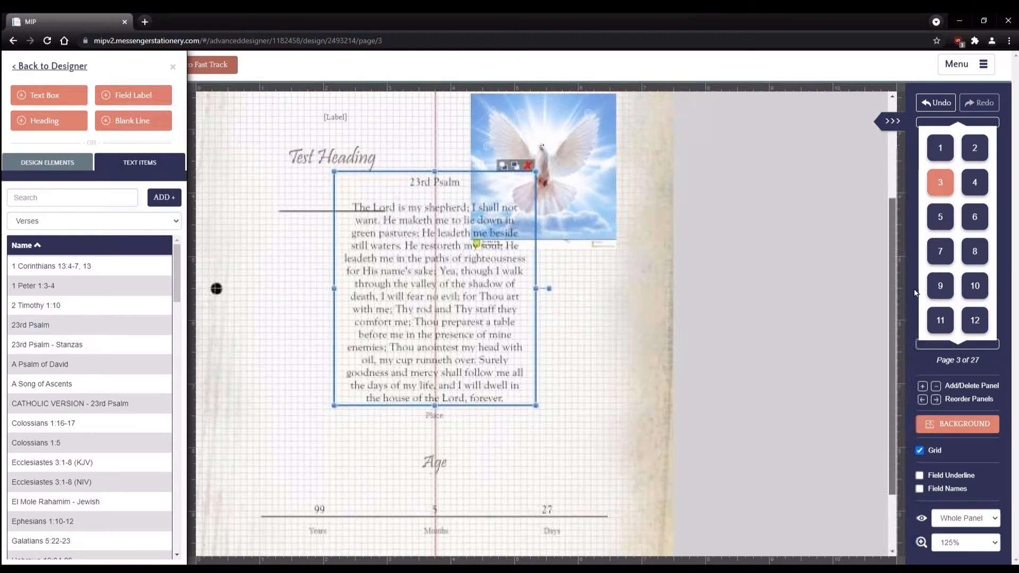
scroll(428, 256, "down", 2)
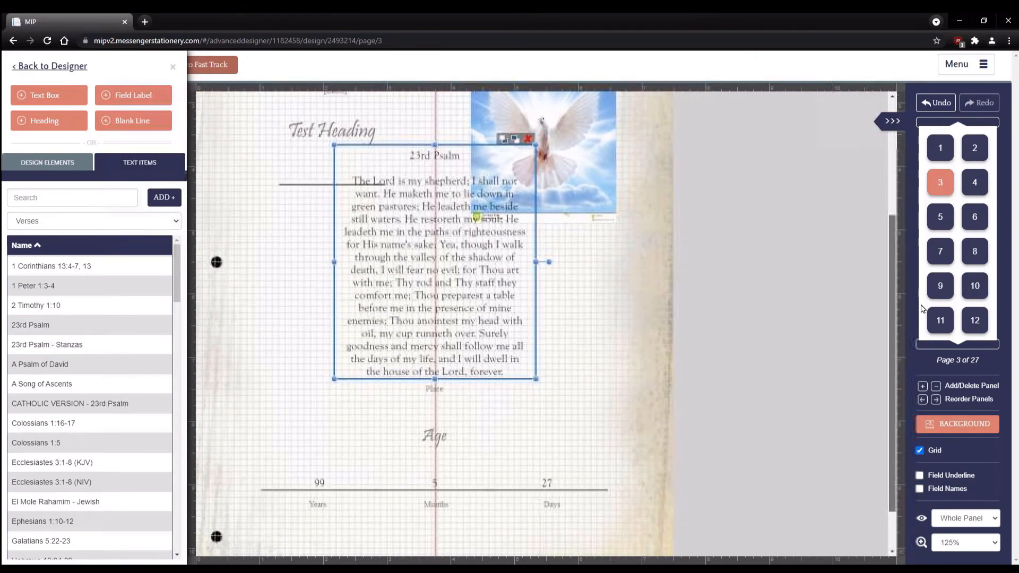
left_click_drag(428, 257, 337, 291)
- Delete the Place label and make the Psalm box narrower, nudging it into place
left_click(452, 392)
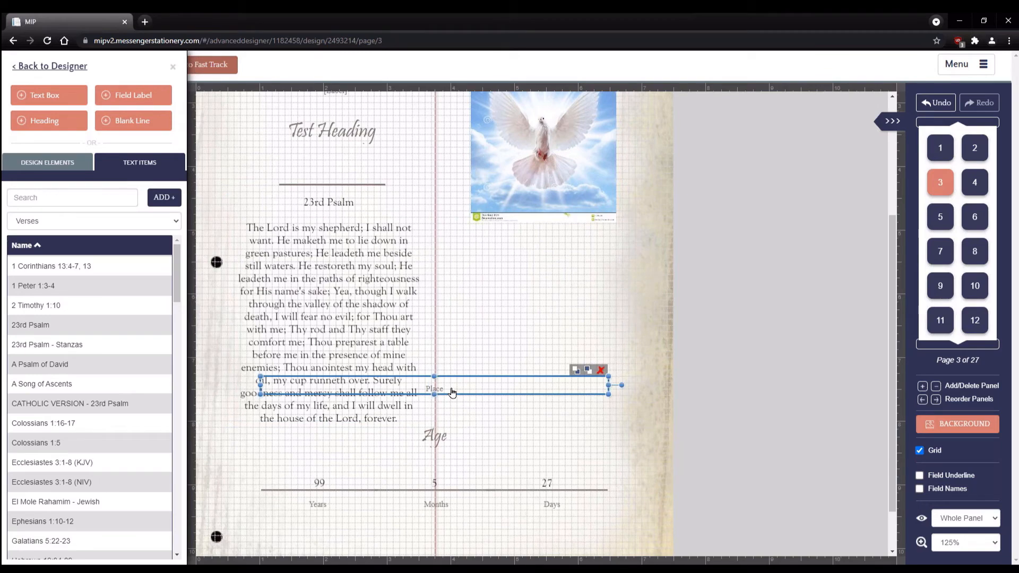
key("Delete")
left_click_drag(344, 360, 356, 359)
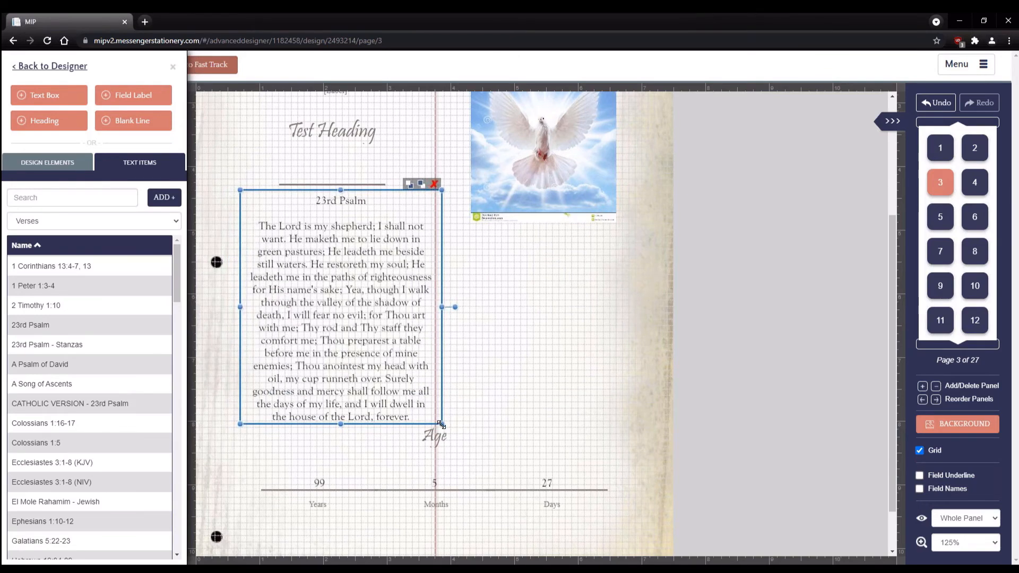
mouse_move(440, 423)
left_mouse_down()
mouse_move(418, 395)
mouse_move(432, 406)
mouse_move(434, 432)
mouse_move(443, 429)
left_mouse_up()
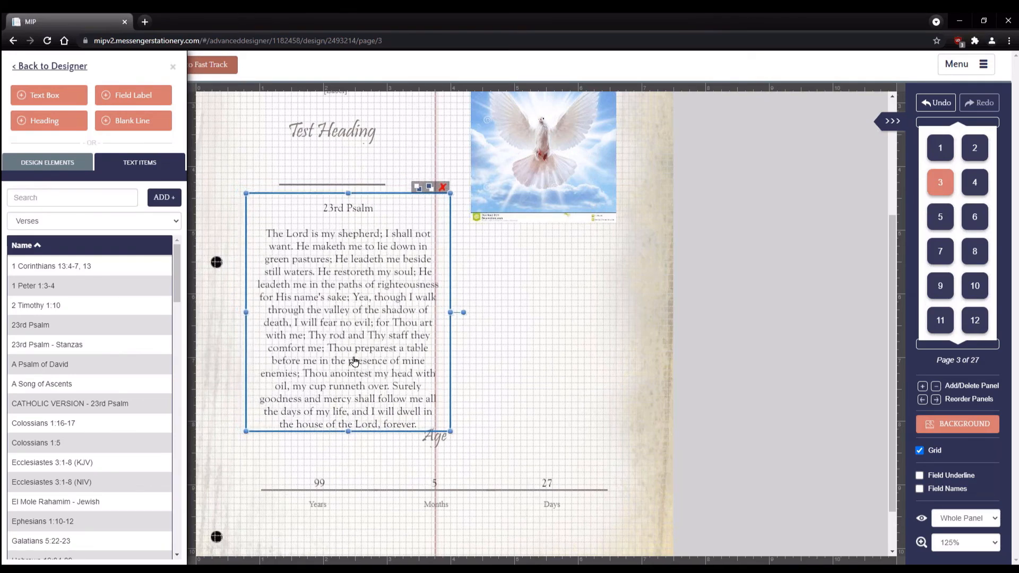
left_click_drag(347, 358, 353, 356)
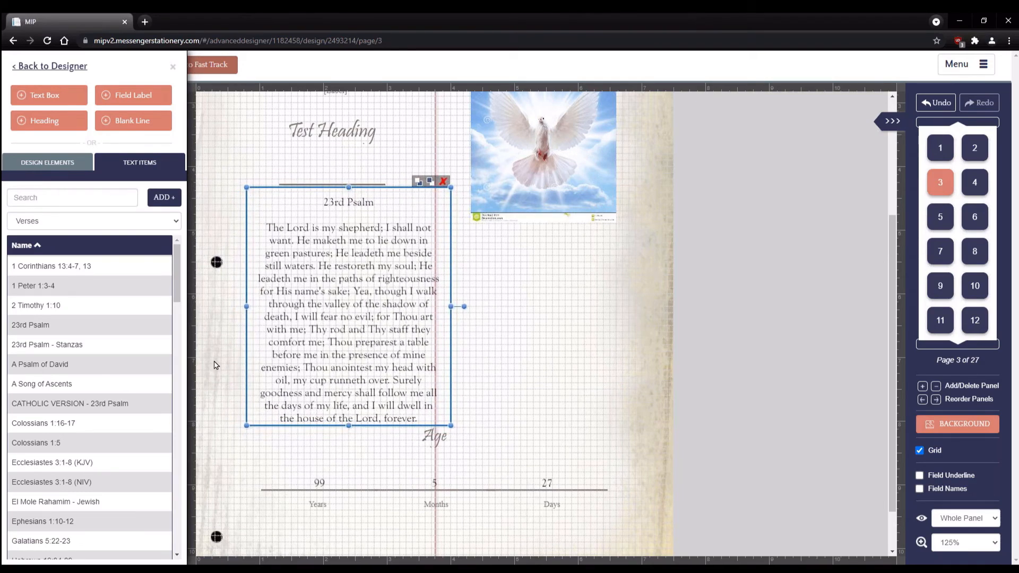
- Search text items for 'Lord', try The Lord's Prayer below the dove, then delete it
left_click(63, 197)
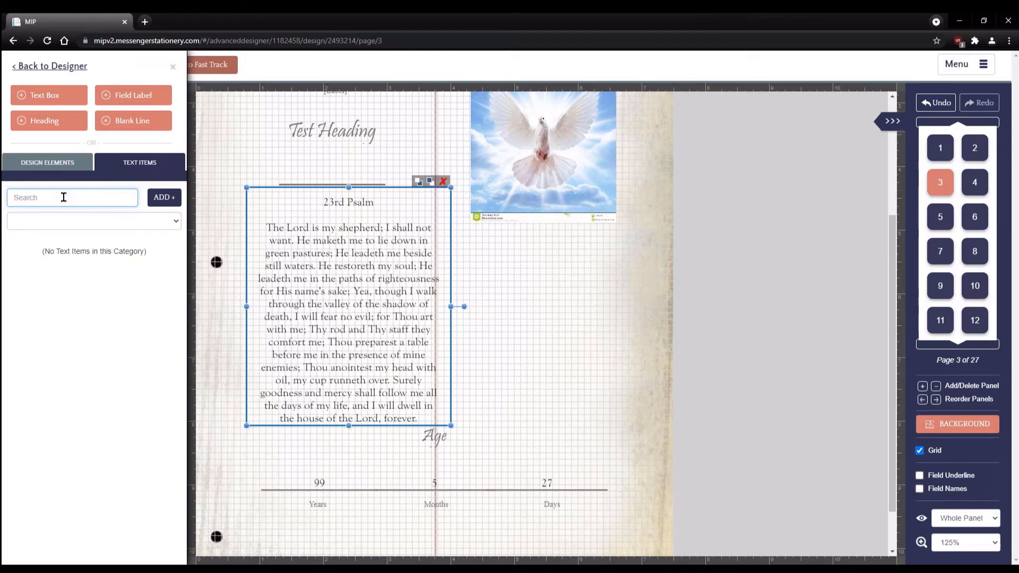
type("Lords")
key("BackSpace")
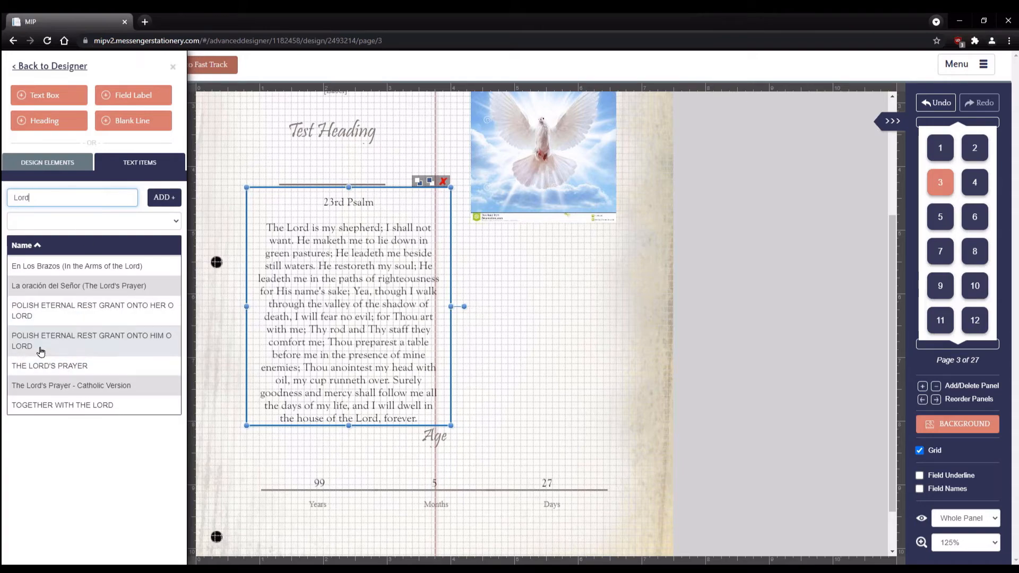
left_click(68, 366)
left_click_drag(447, 219, 577, 306)
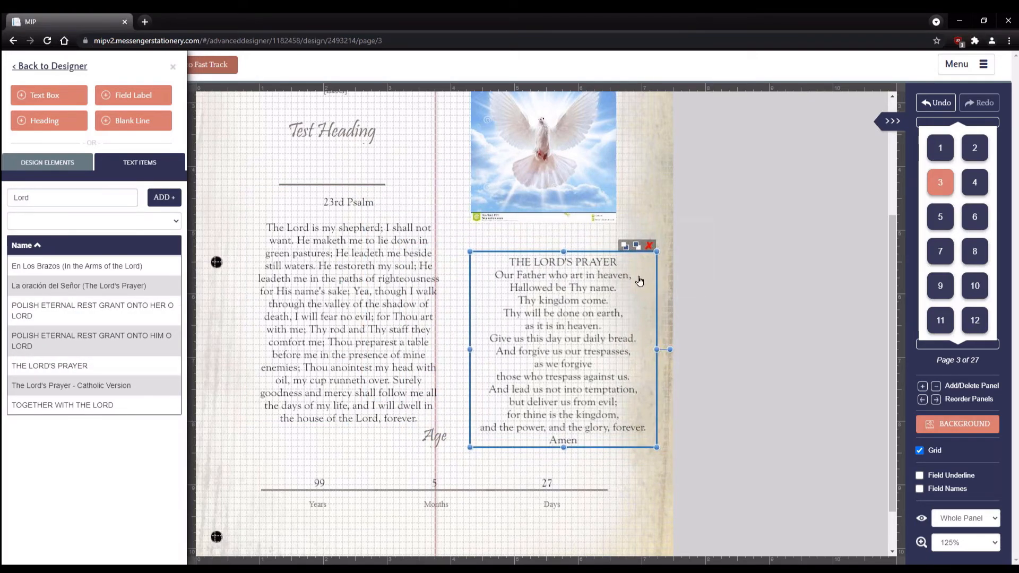
left_click(648, 245)
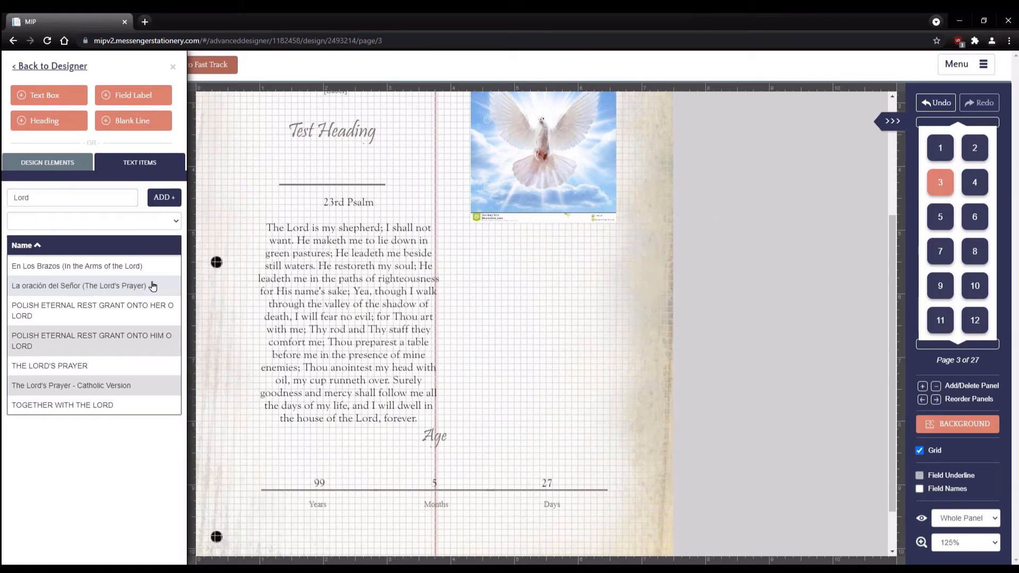
left_click(162, 199)
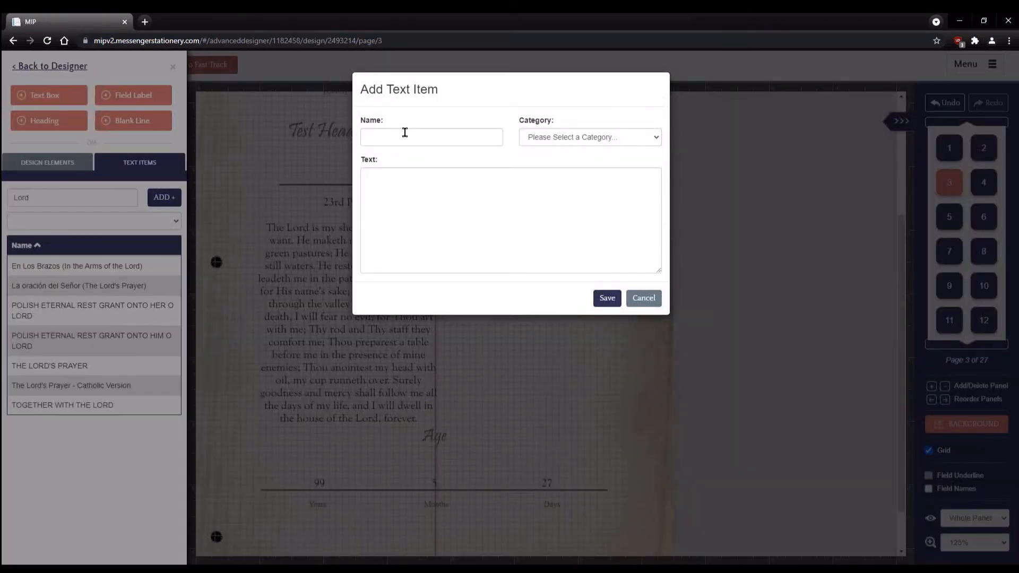
left_click(405, 133)
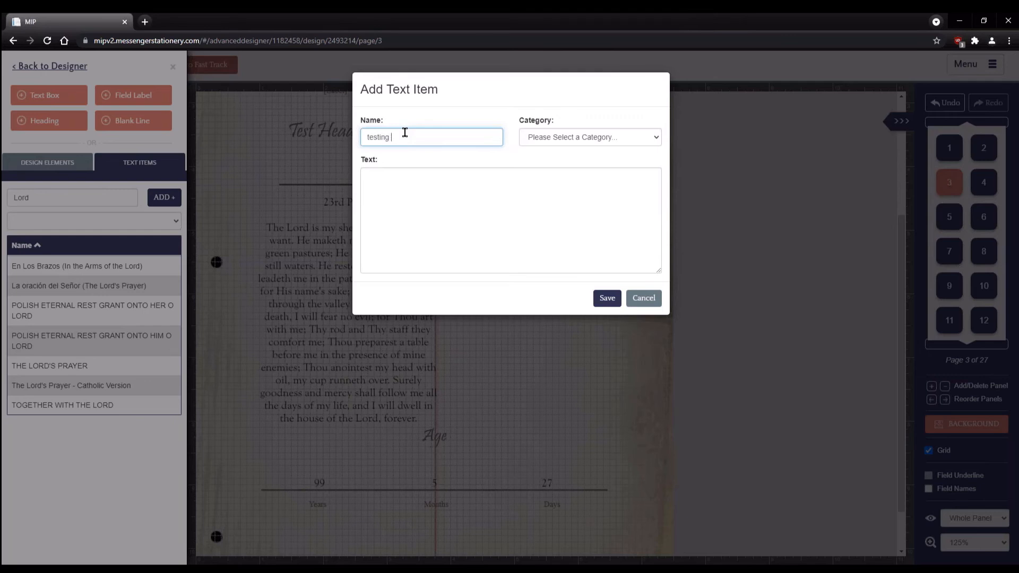
left_click(615, 137)
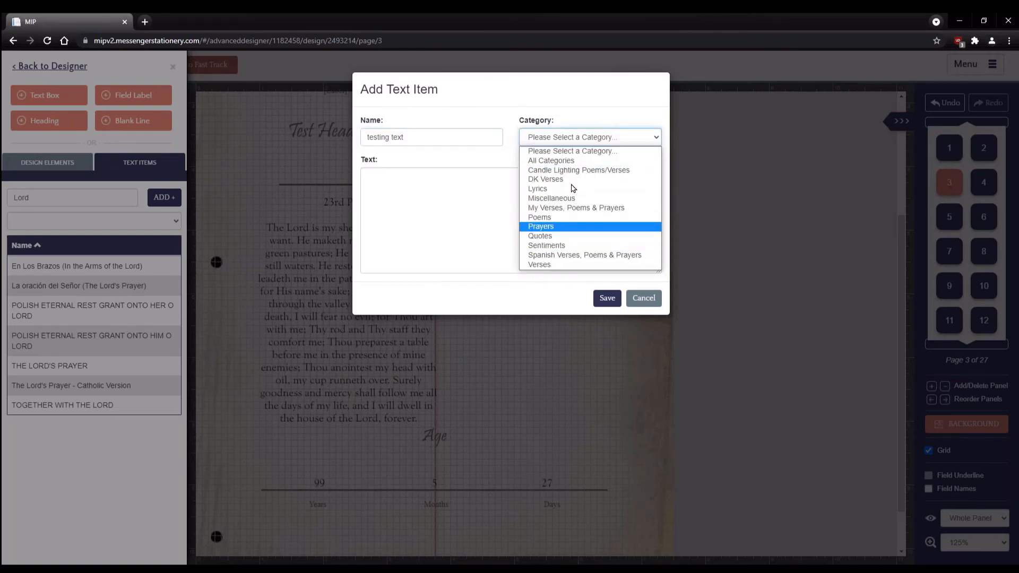
left_click(503, 166)
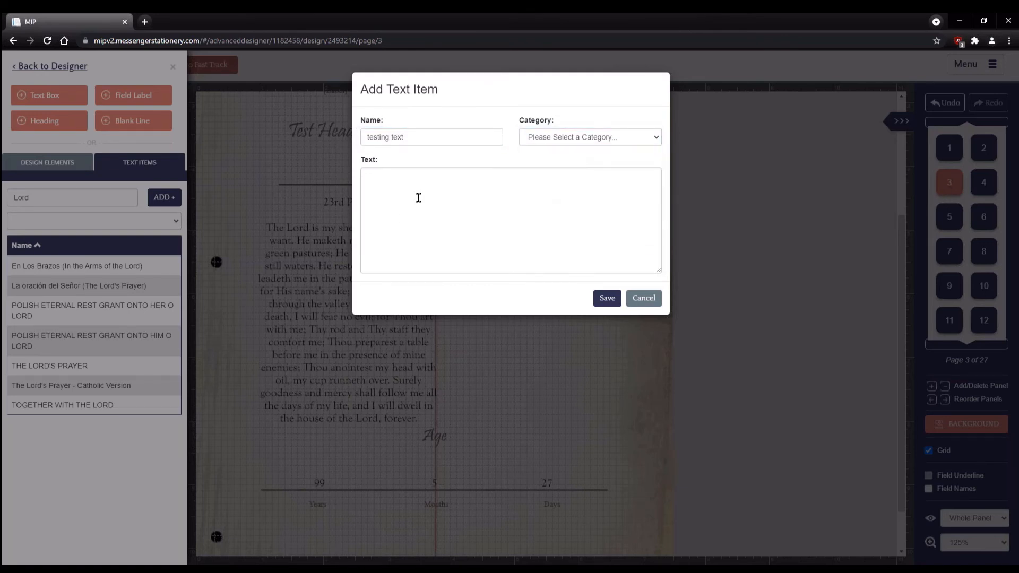
right_click(396, 190)
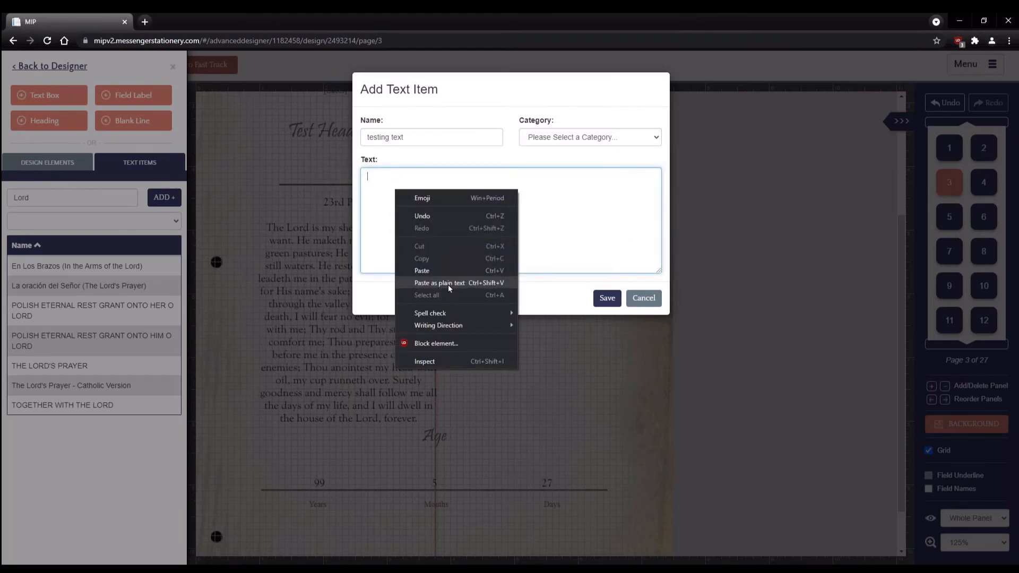
left_click(378, 215)
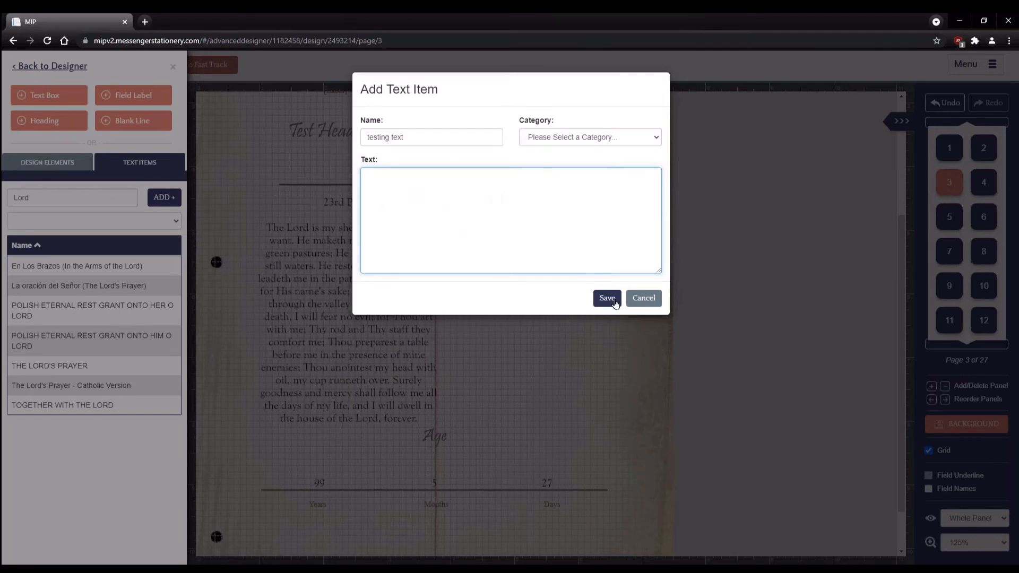
left_click(645, 298)
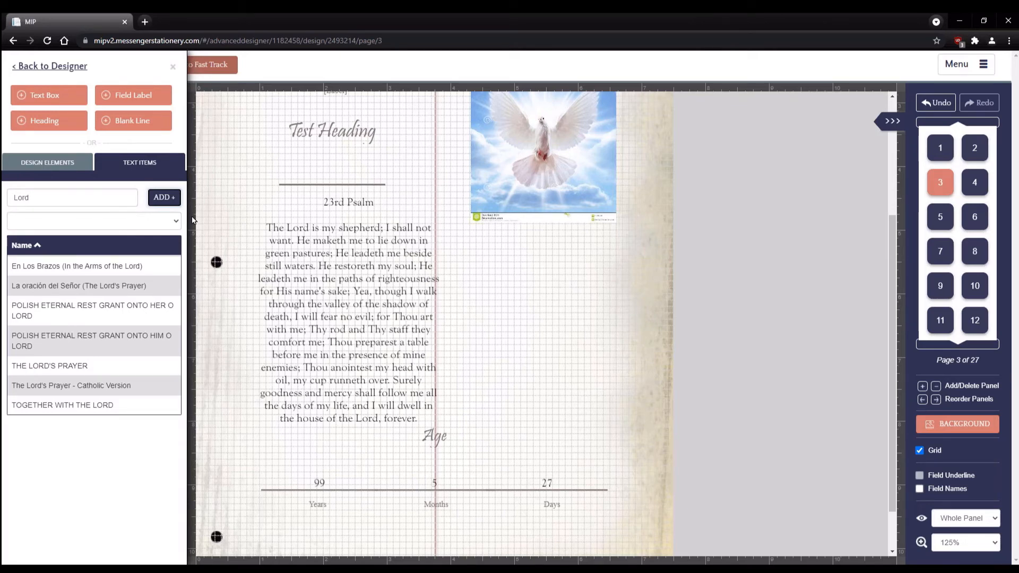
- Search for '23', drop the 23rd Psalm beside the dove, then delete it again
left_click(177, 225)
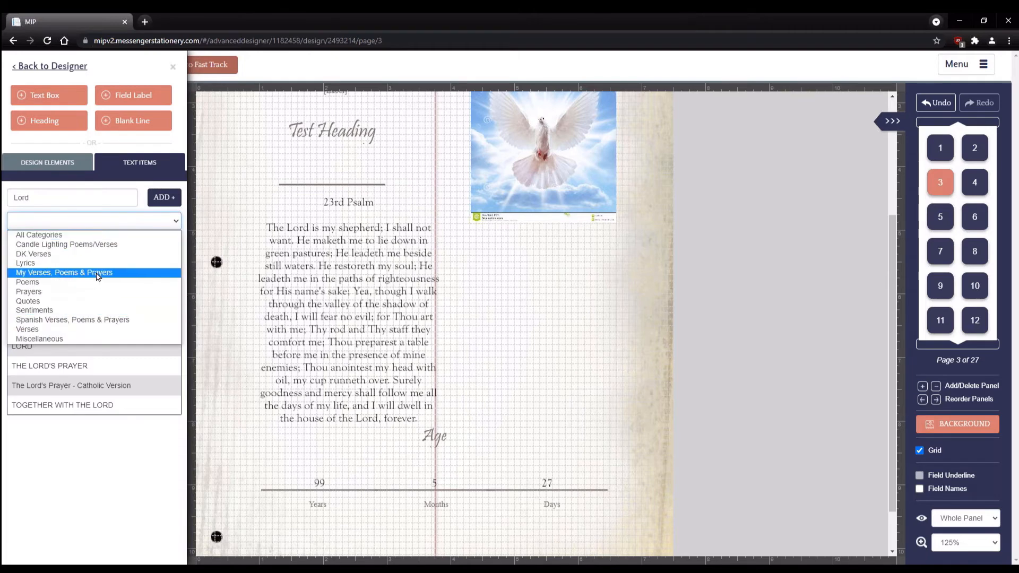
left_click(58, 268)
left_click(52, 163)
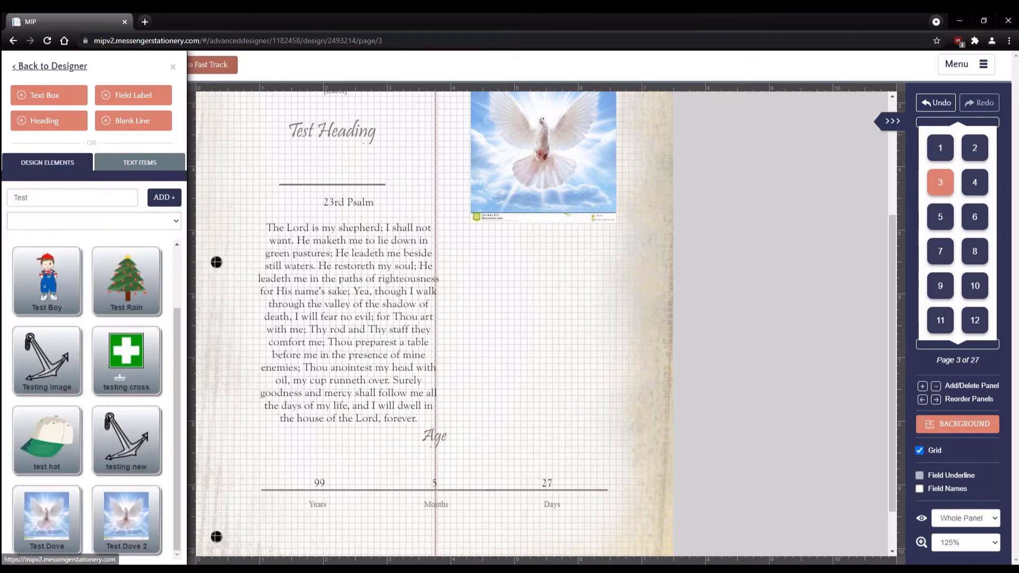
left_click(128, 168)
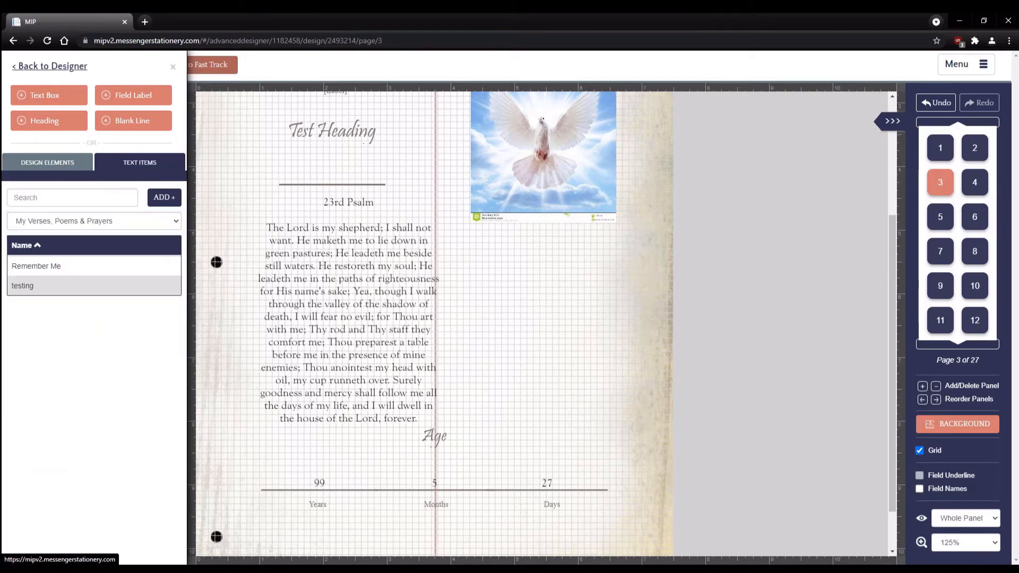
left_click(57, 163)
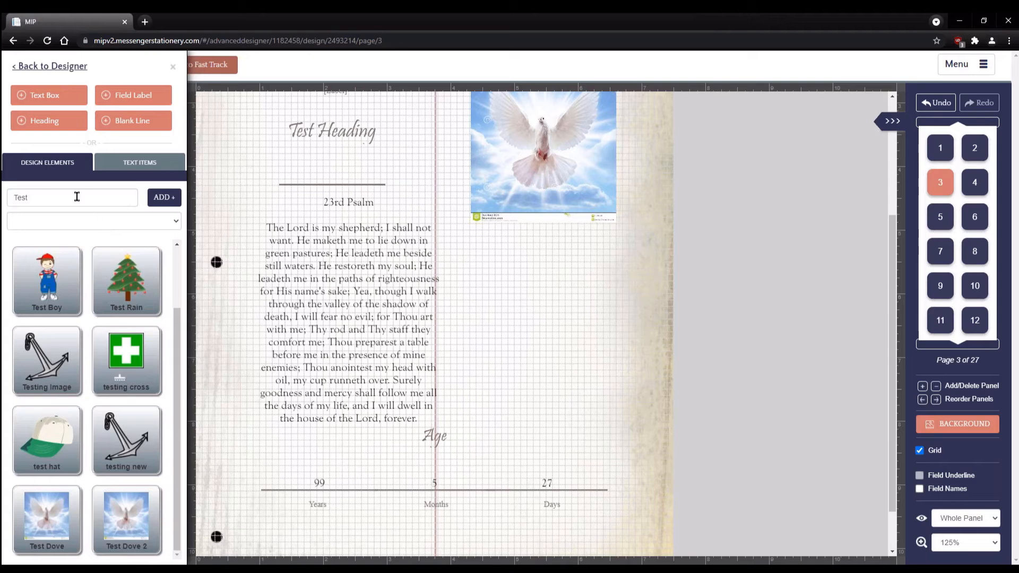
left_click_drag(75, 196, 3, 208)
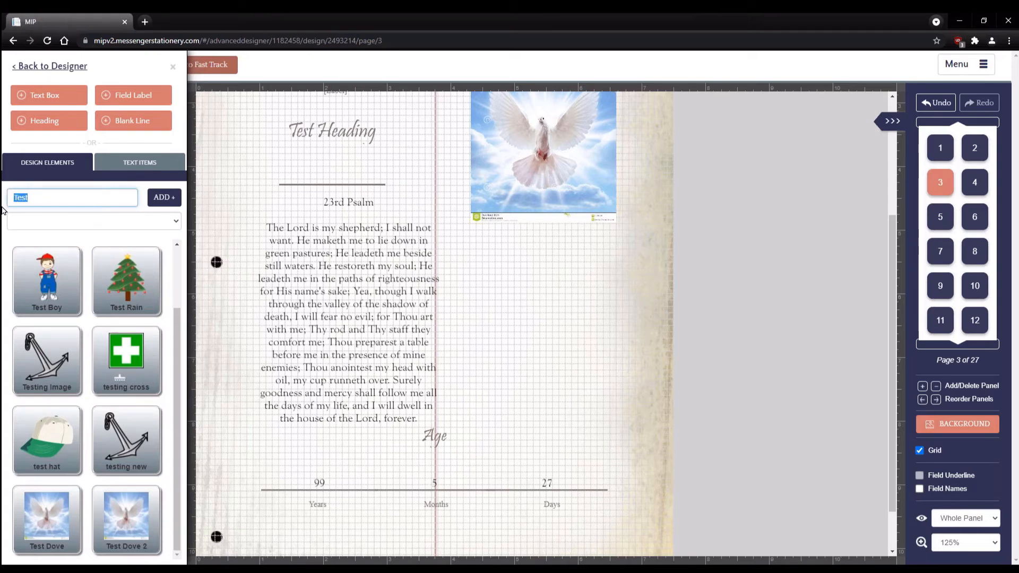
type("23")
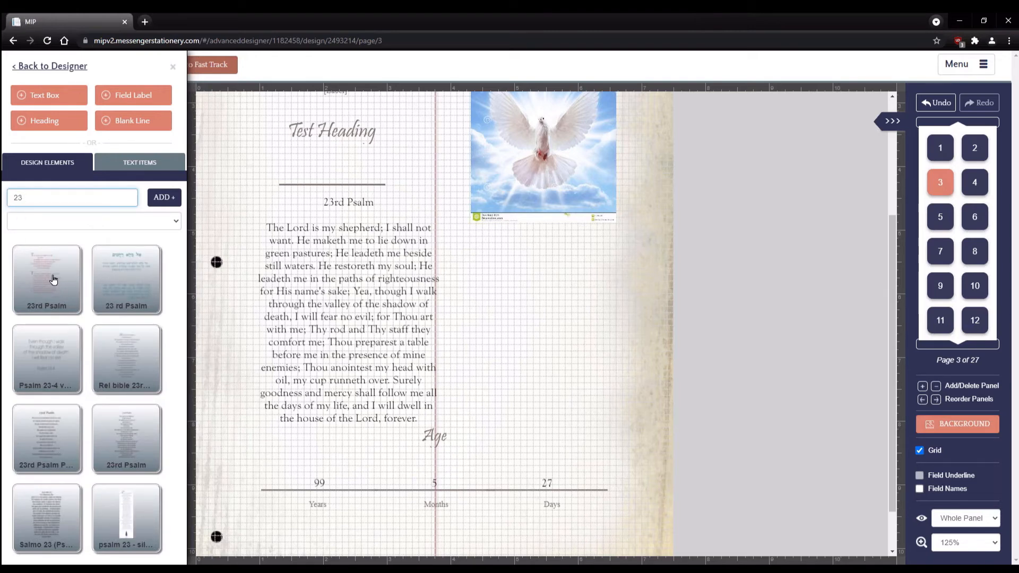
left_click_drag(53, 280, 582, 338)
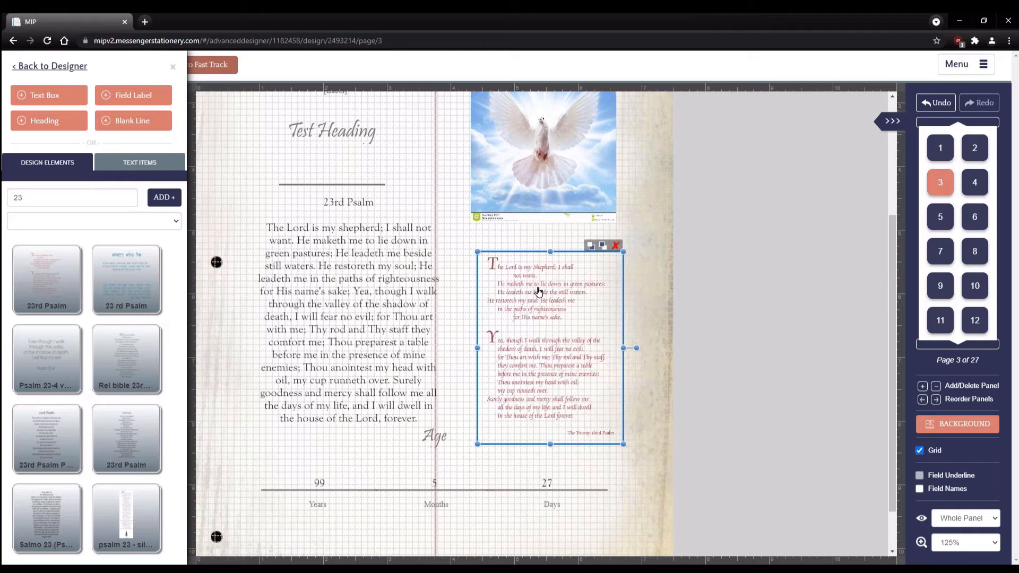
left_click(616, 245)
- Switch the text items library to the Verses category
left_click(130, 165)
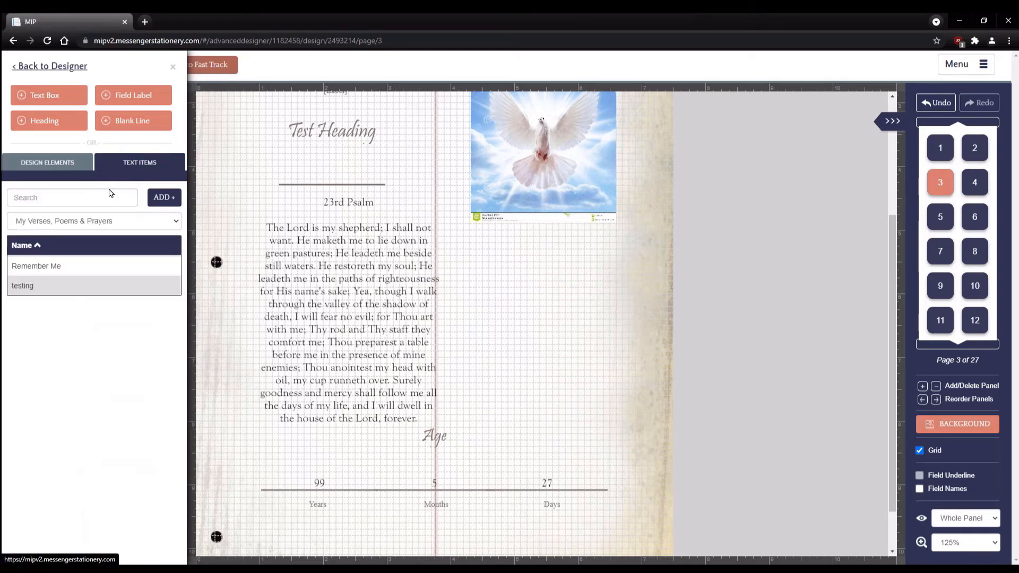
left_click(175, 223)
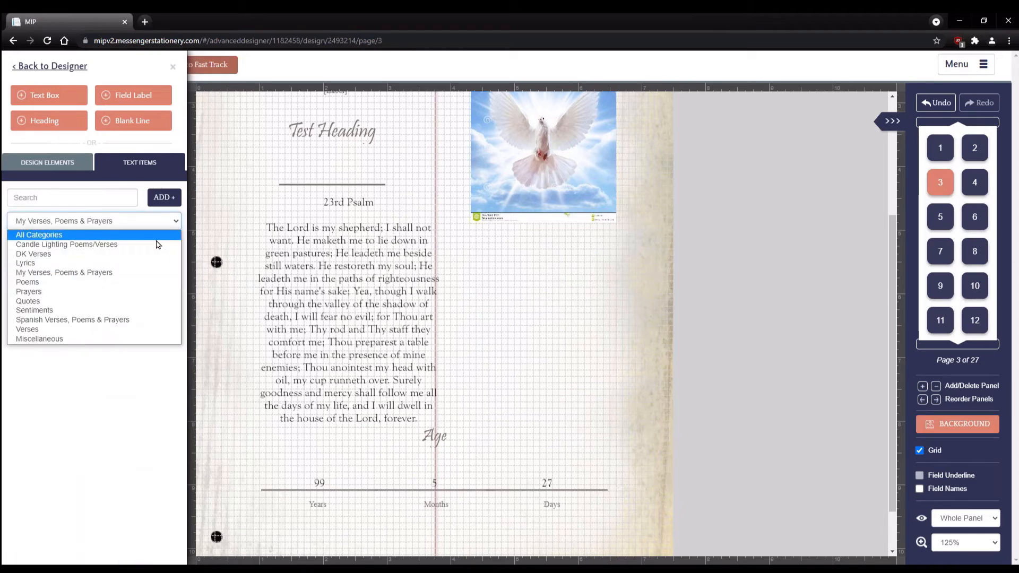
left_click(103, 328)
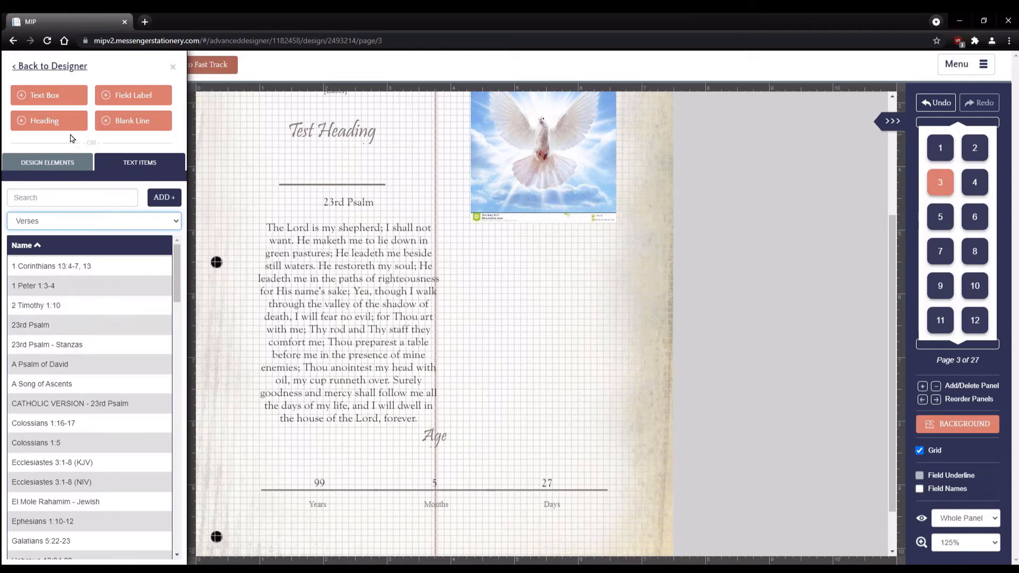
- Delete the Age and date fields and move the psalm box lower and right
left_click(49, 67)
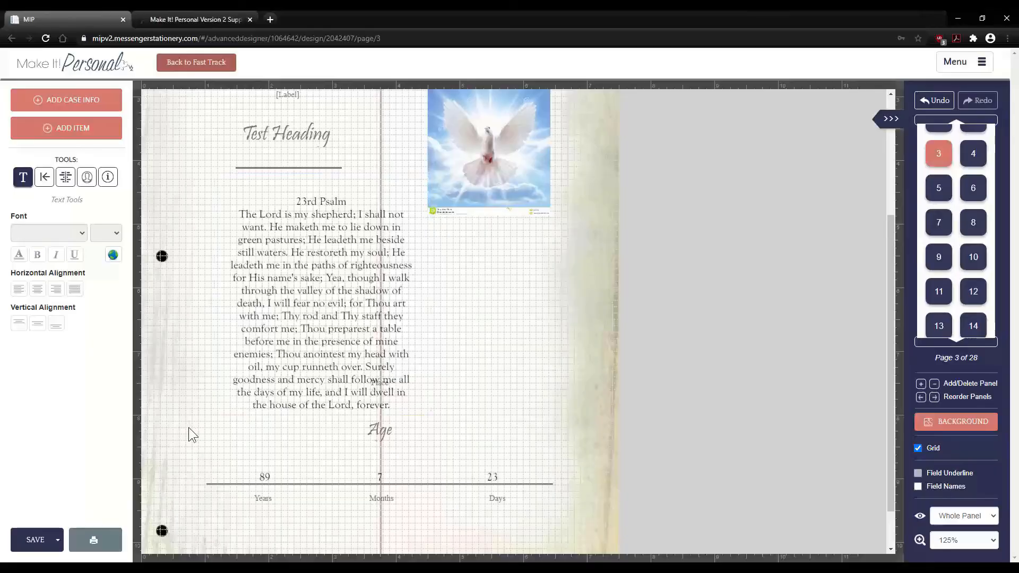
left_click_drag(189, 428, 482, 545)
key("Delete")
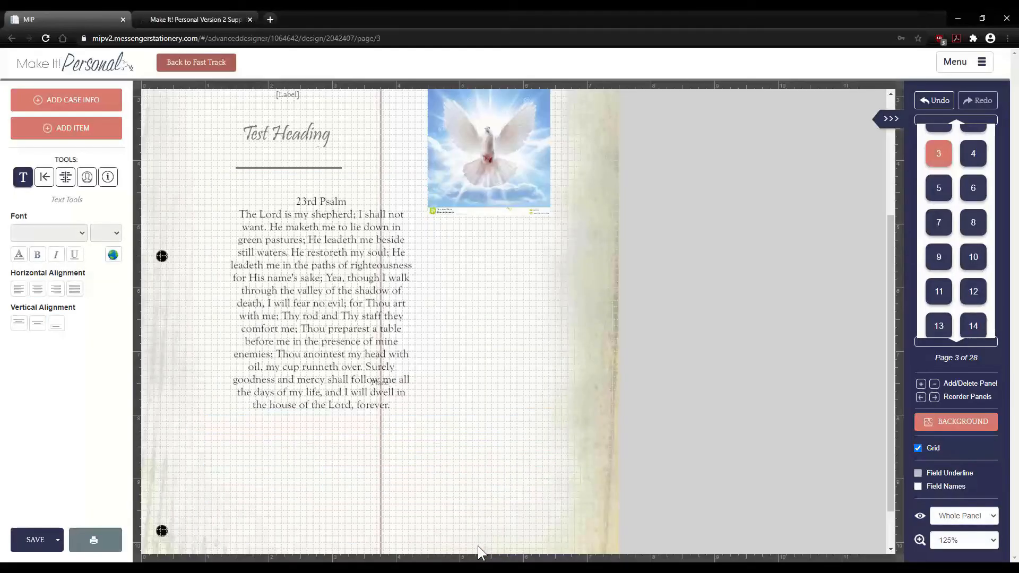
left_click(318, 341)
left_click_drag(318, 340, 334, 410)
left_click(195, 361)
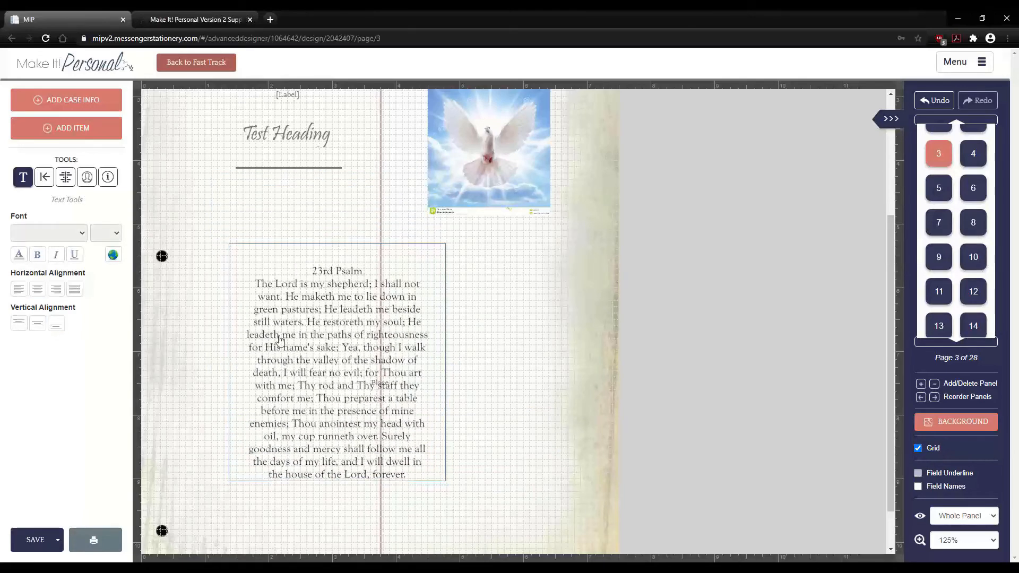
left_click(344, 356)
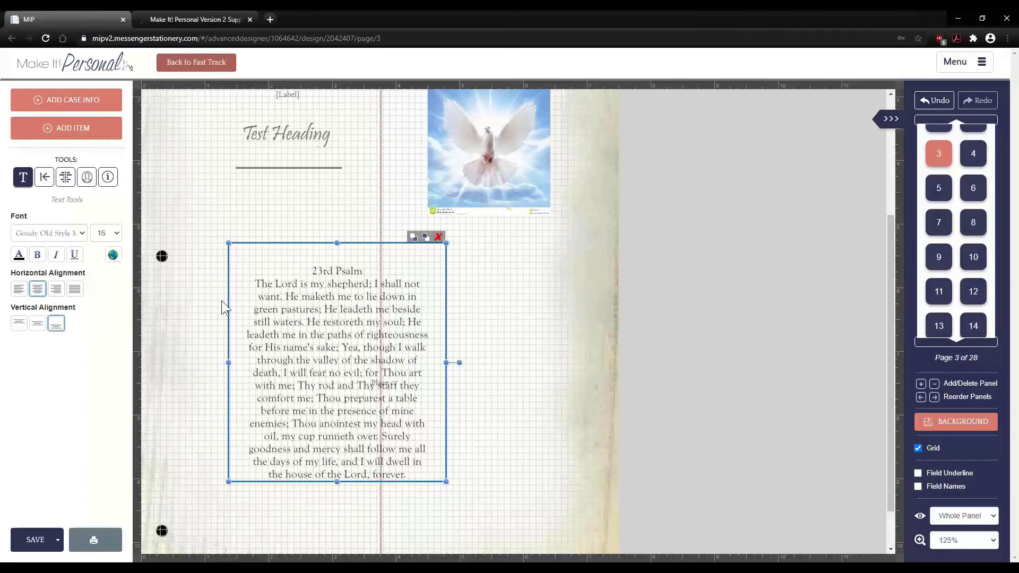
mouse_move(342, 307)
left_mouse_down()
mouse_move(379, 308)
mouse_move(356, 304)
left_mouse_up()
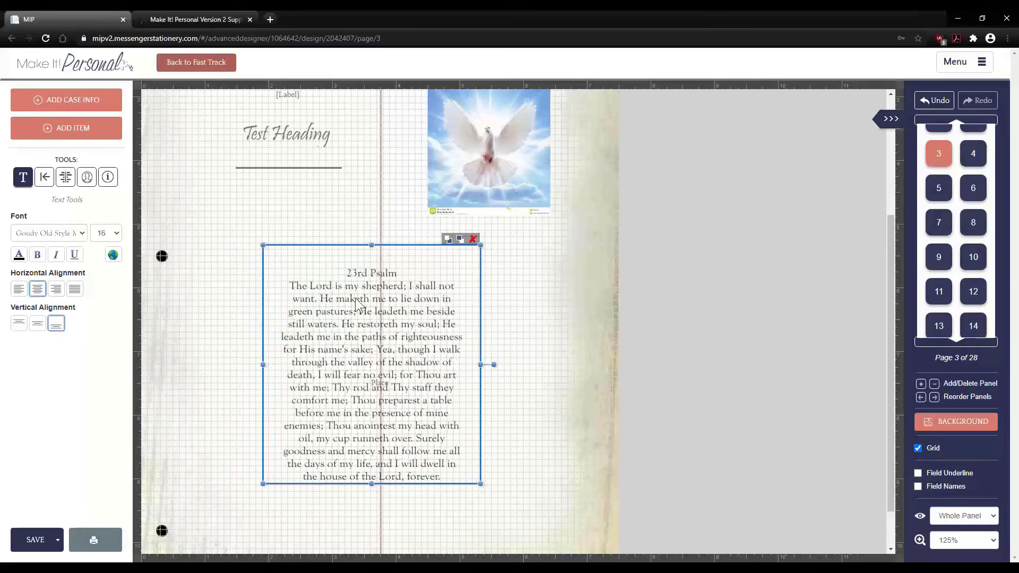
- Set the psalm text to Raphael size 20 and enlarge its box to fit
left_click(55, 229)
scroll(124, 273, "up", 1)
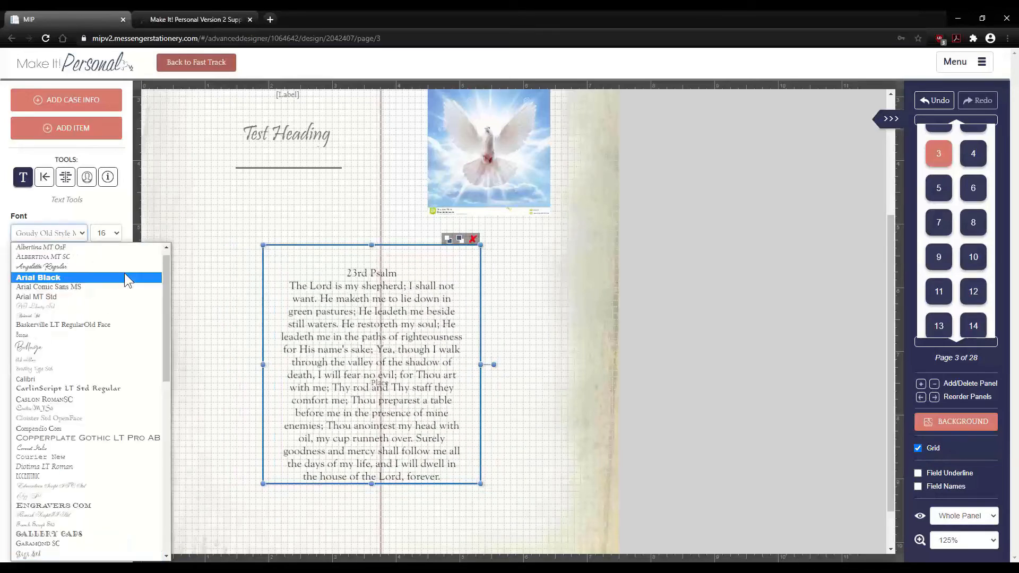
left_click_drag(166, 283, 168, 438)
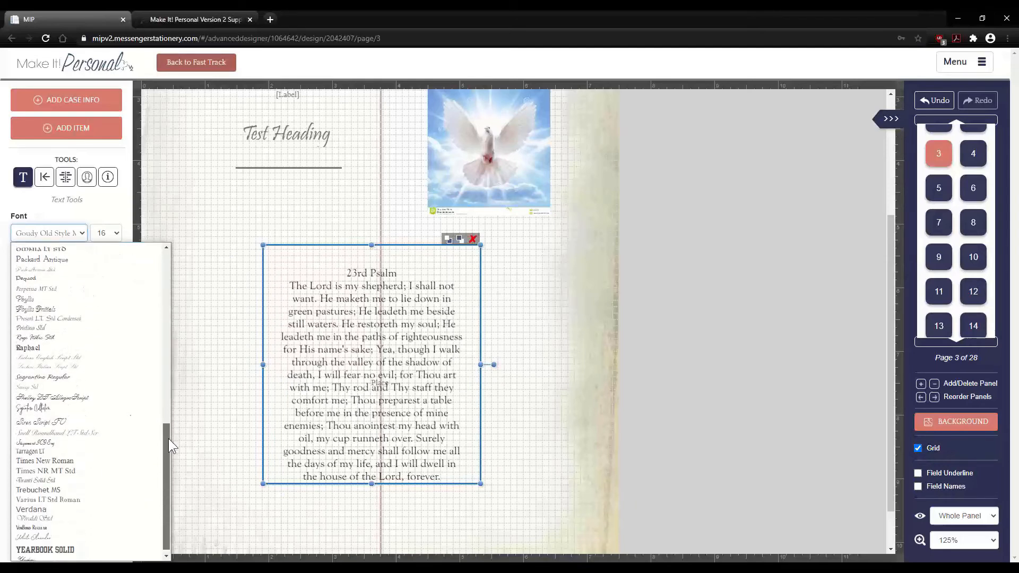
left_click(55, 353)
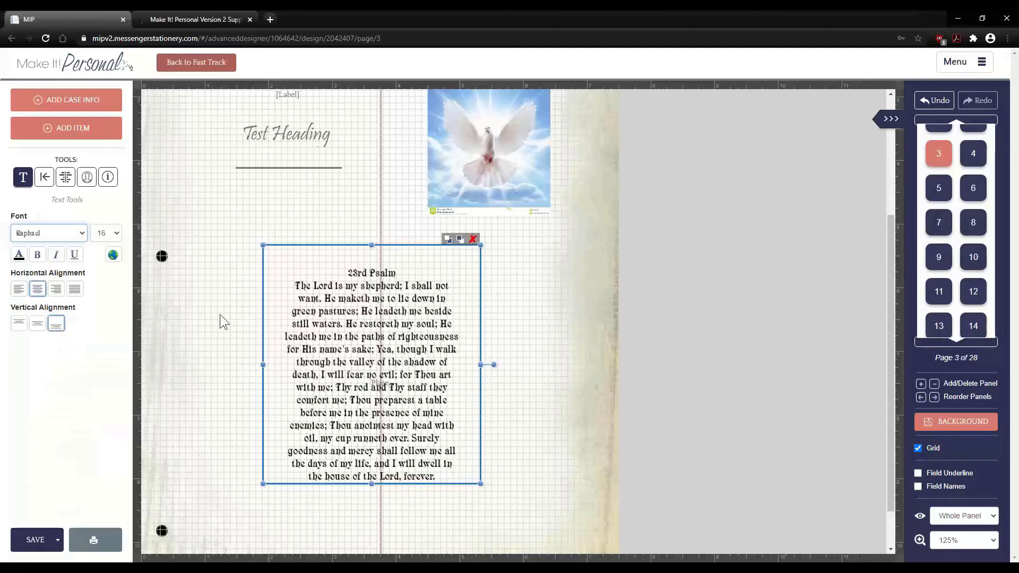
left_click(113, 237)
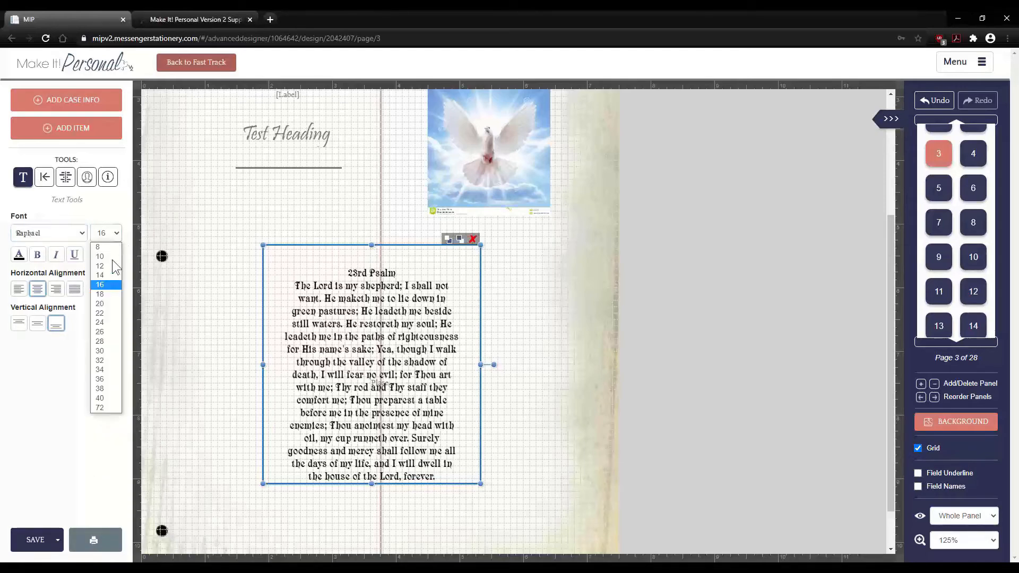
left_click(106, 300)
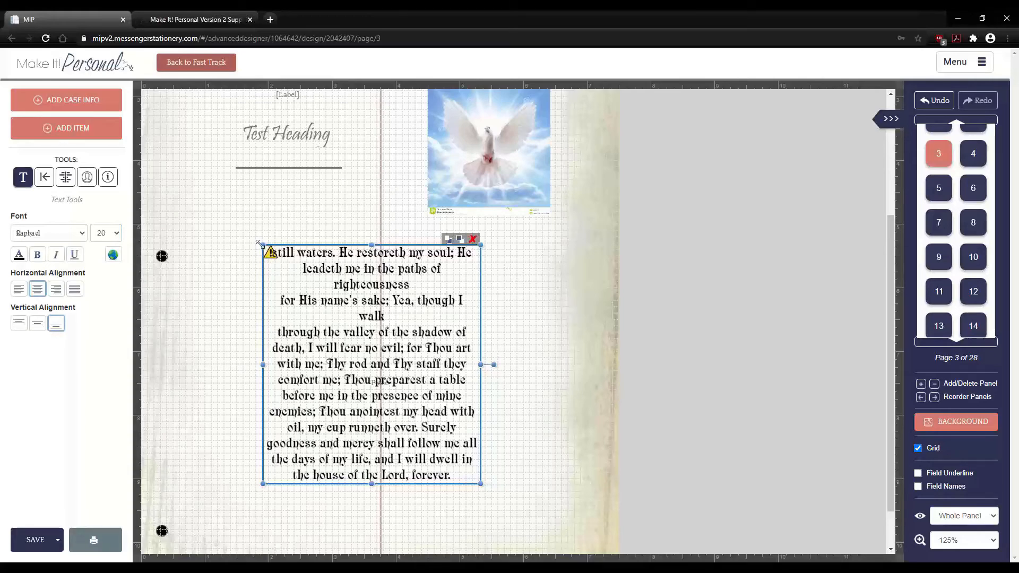
left_click_drag(258, 243, 222, 196)
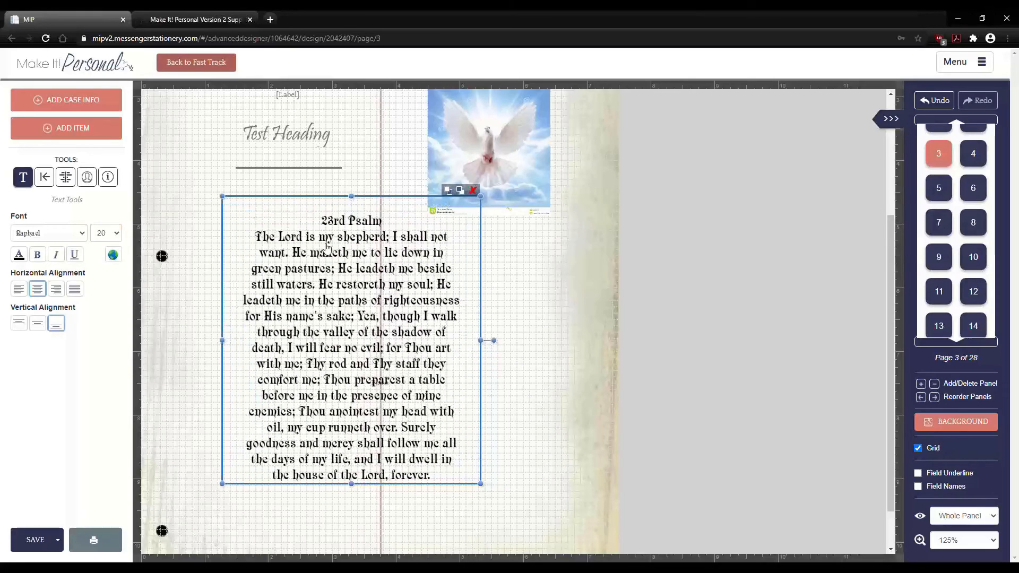
left_click_drag(326, 248, 296, 267)
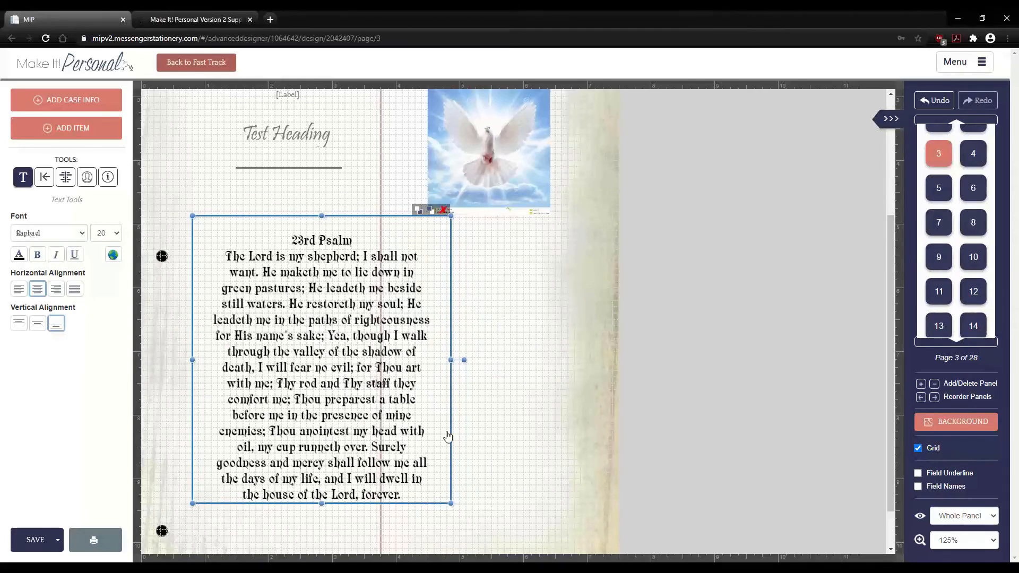
- Change the psalm font colour to the series grey
left_click(517, 392)
left_click(228, 321)
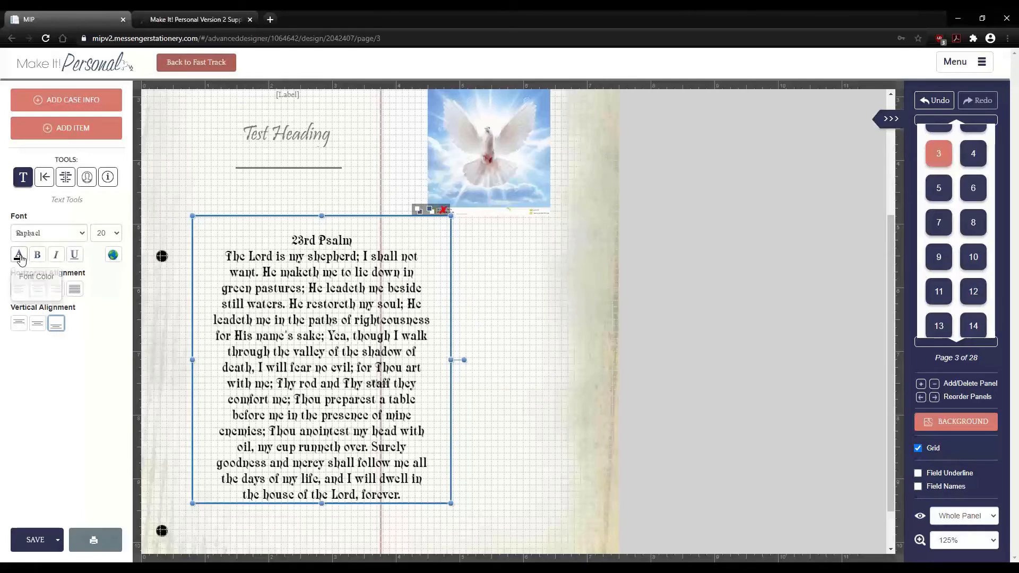
left_click(20, 256)
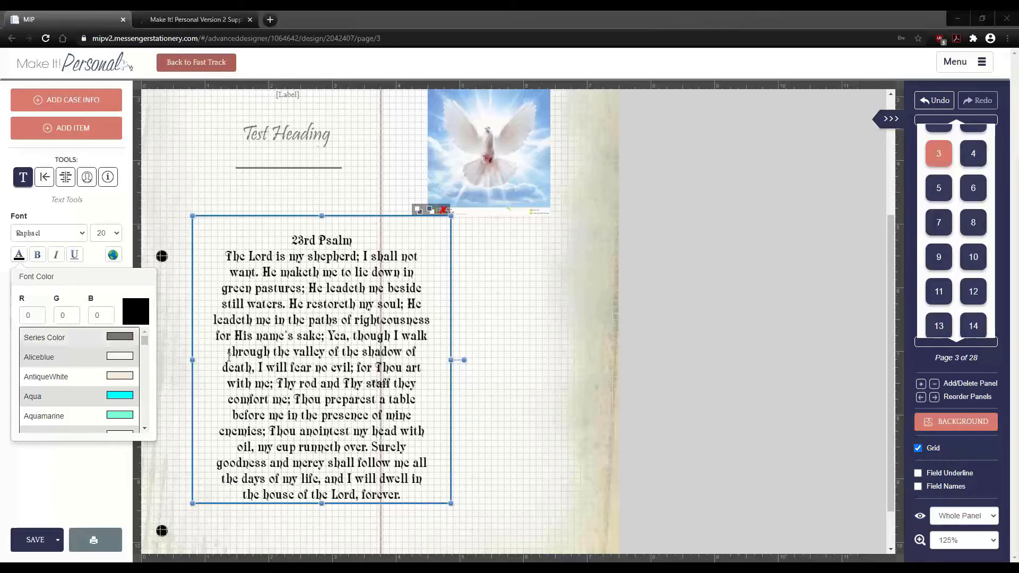
left_click(24, 316)
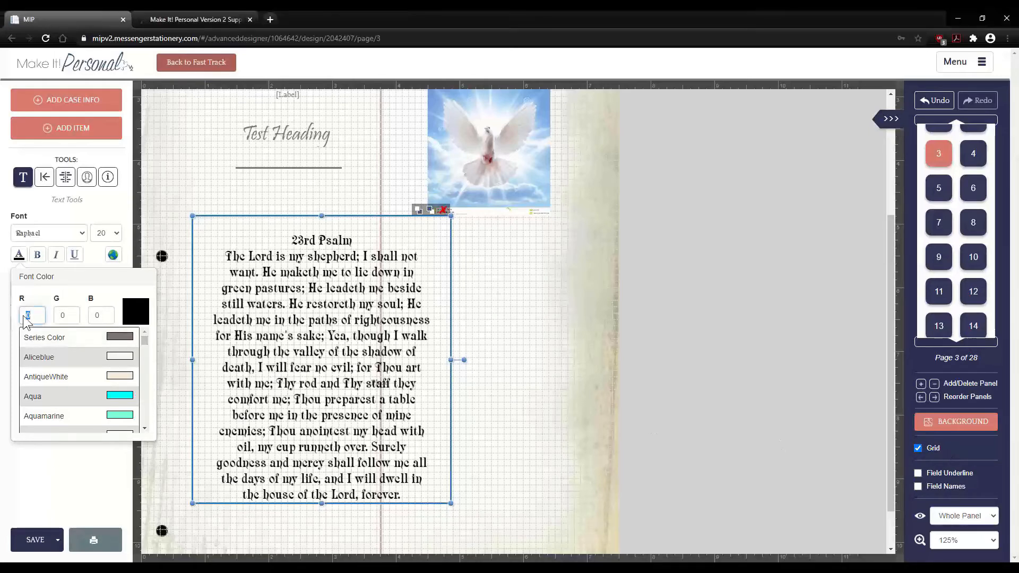
left_click(101, 315)
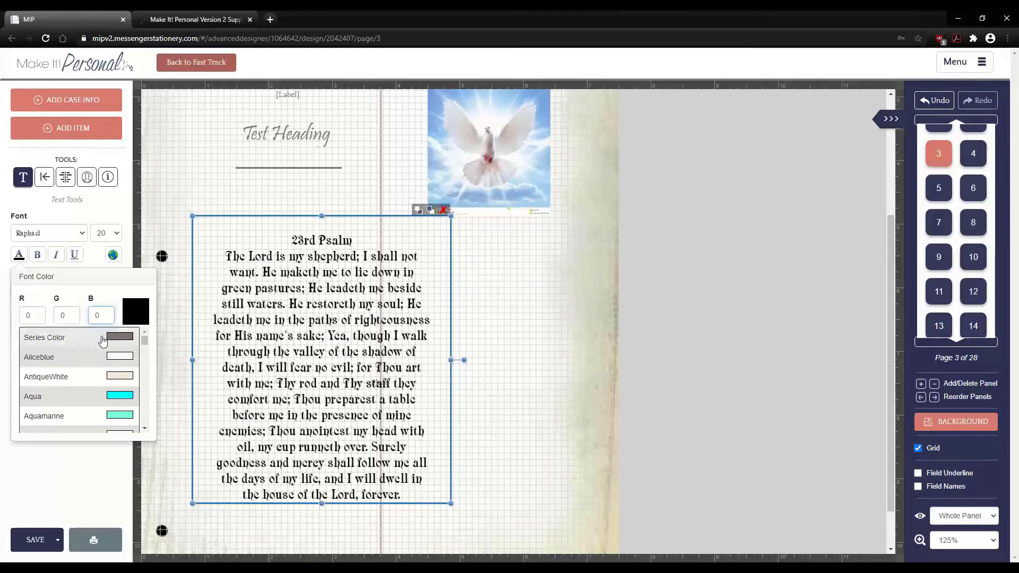
left_click(83, 341)
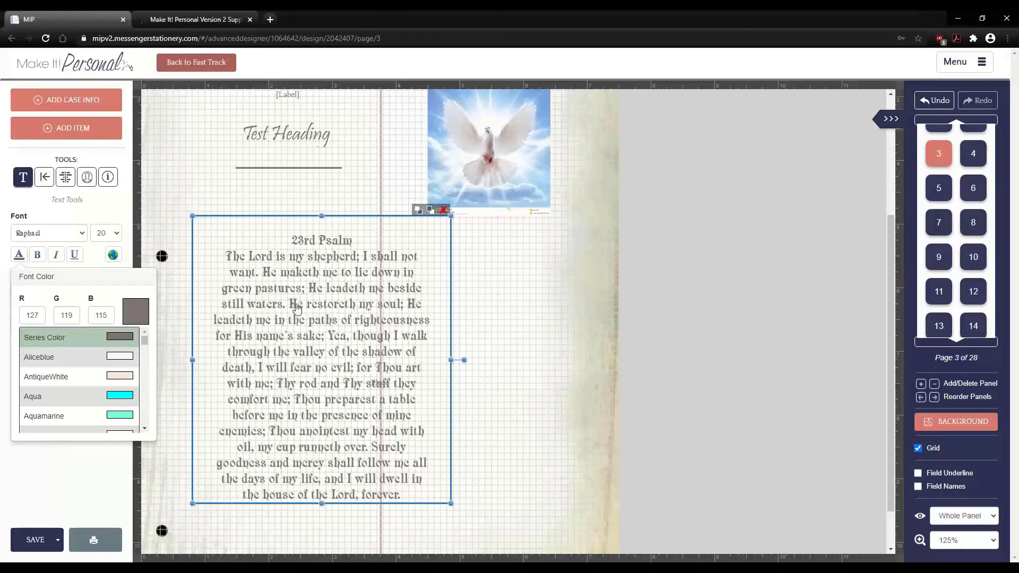
left_click(173, 311)
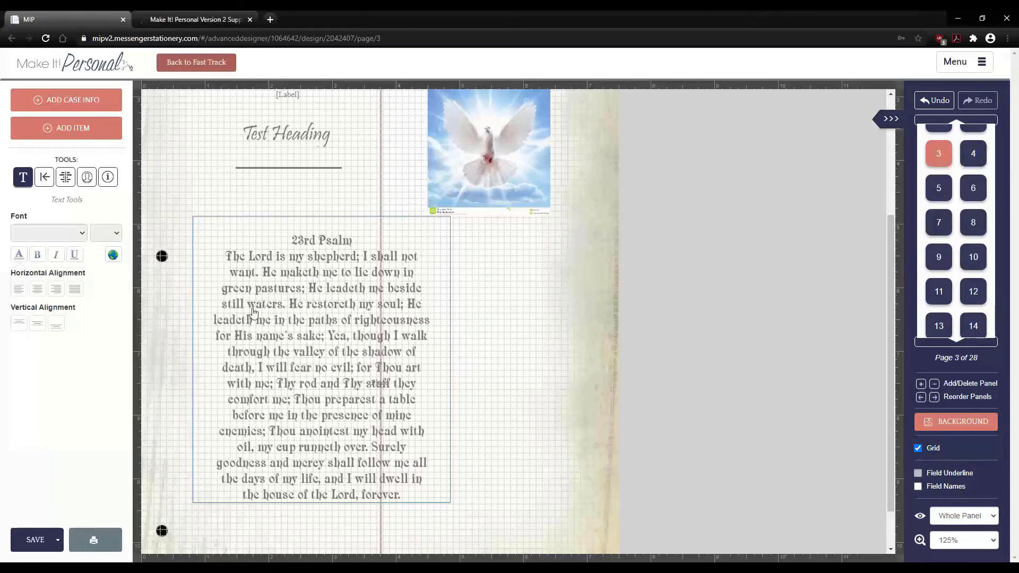
- Make the psalm text bold and italic, without underline, and nudge the box right
left_click(38, 256)
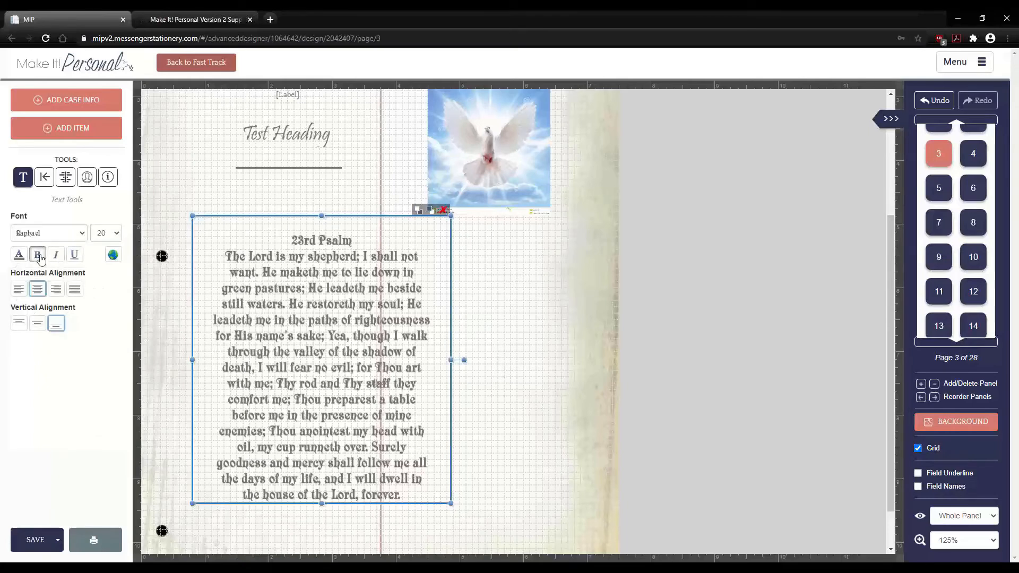
left_click(57, 256)
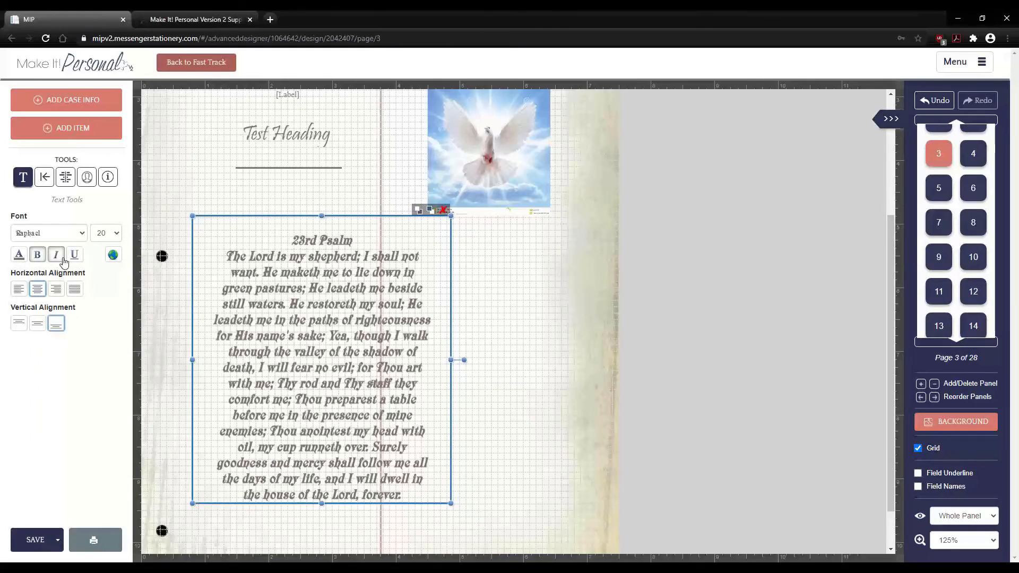
left_click(74, 258)
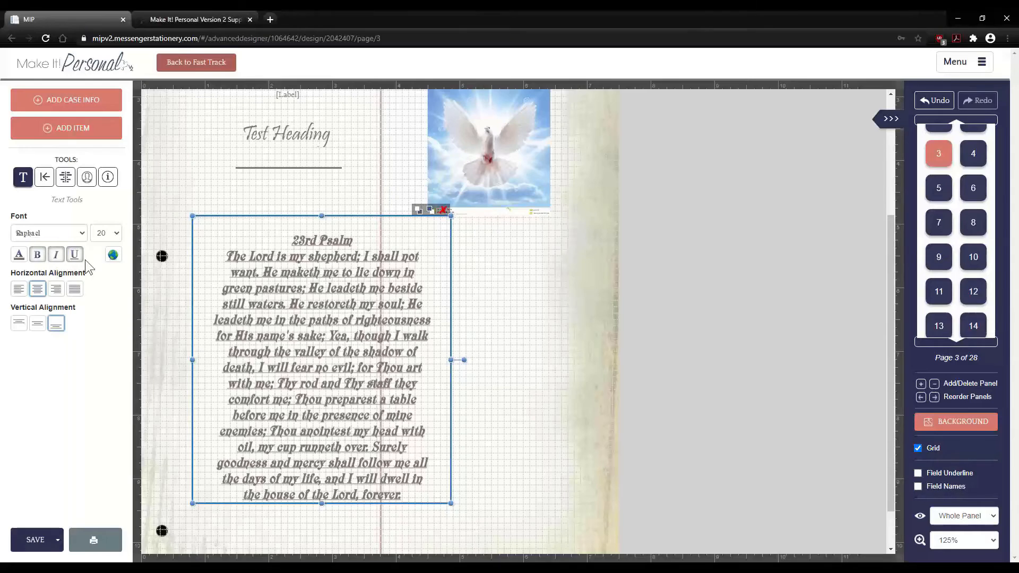
left_click(75, 255)
left_click(164, 299)
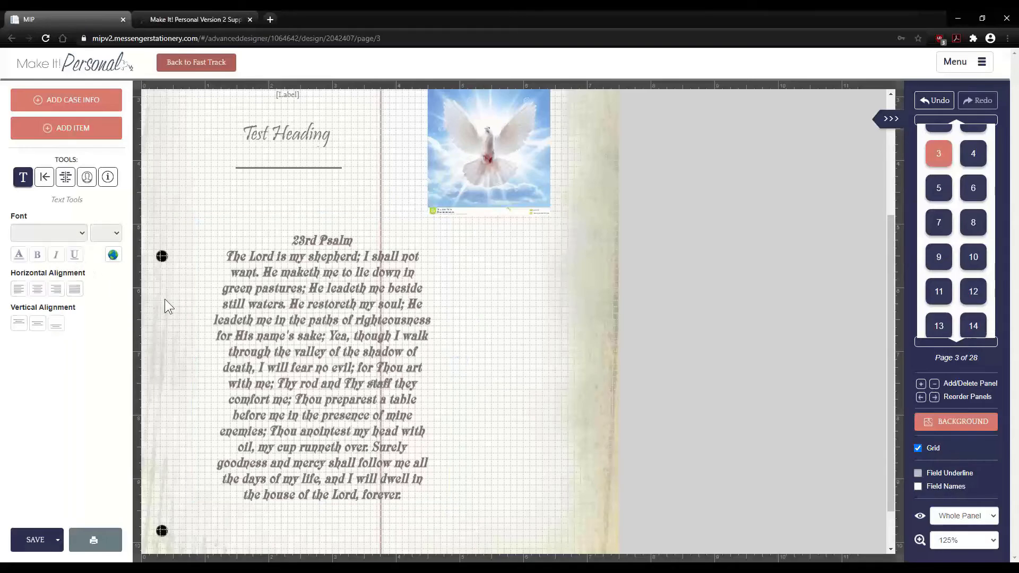
left_click(311, 305)
left_click_drag(293, 308, 311, 307)
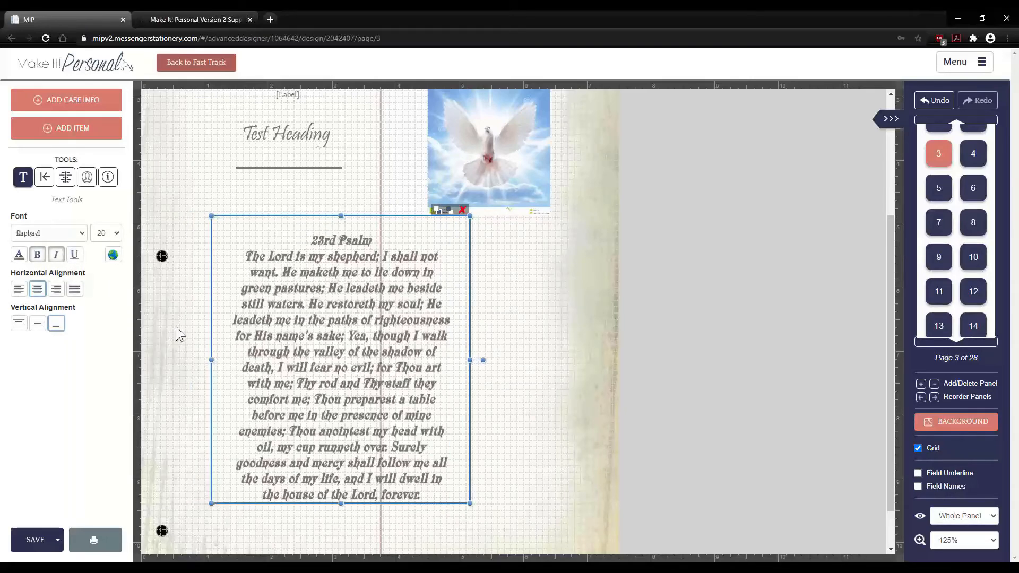
left_click(176, 326)
left_click(256, 323)
- Open Global Font Control and browse the Field Labels, Fields, Body Text and Headings tabs
left_click(117, 257)
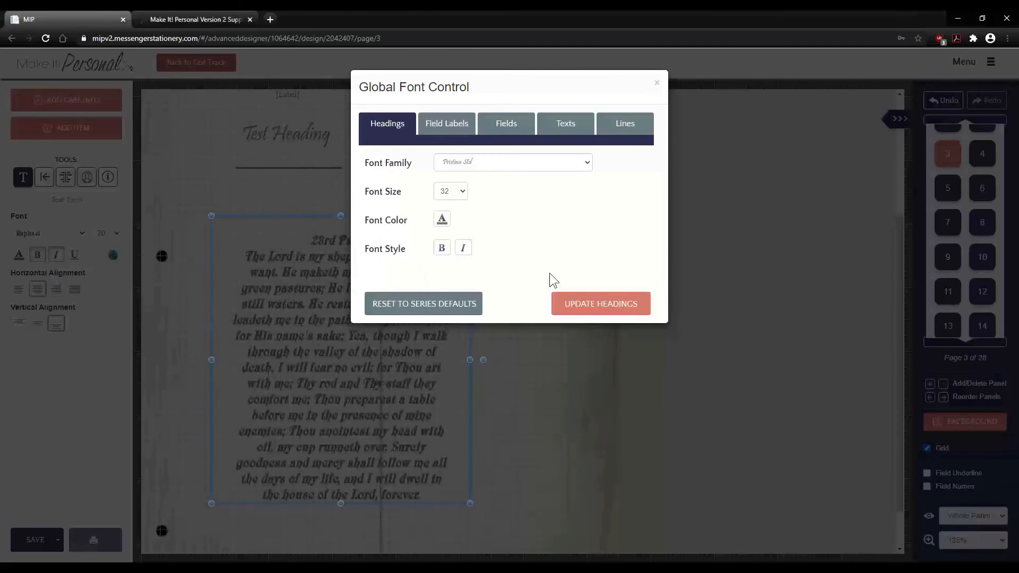
left_click(657, 83)
left_click(113, 256)
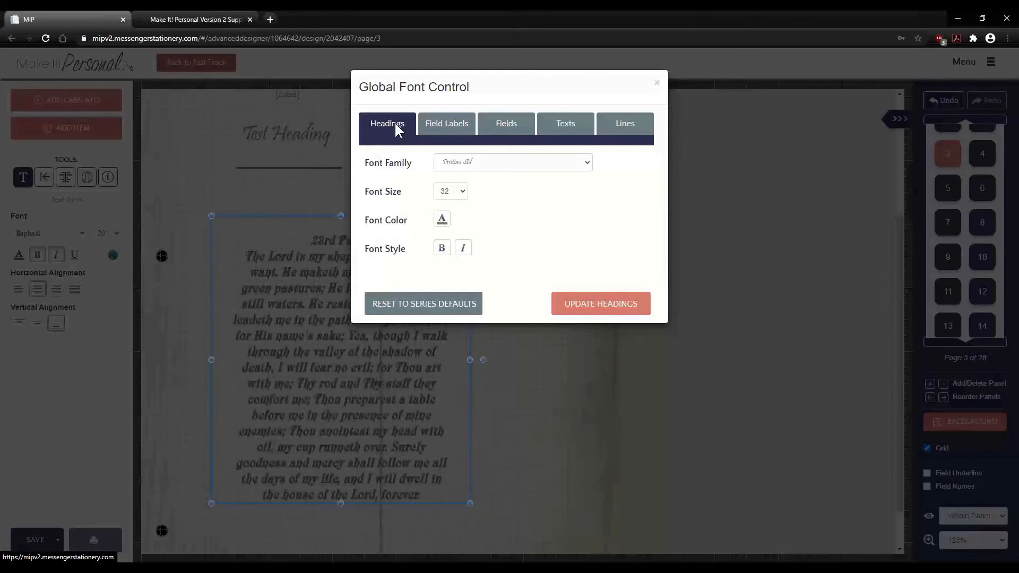
left_click(463, 124)
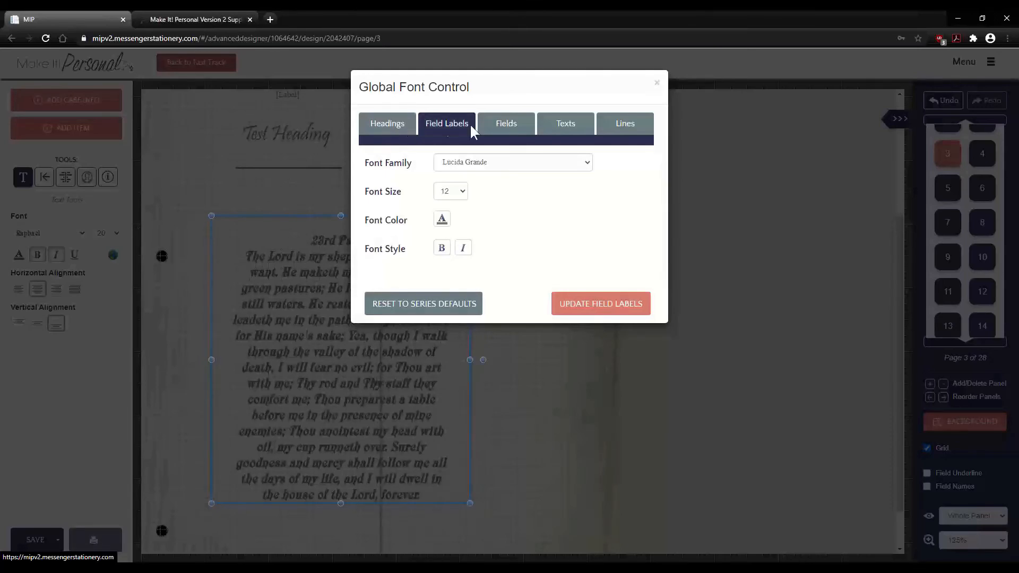
left_click(504, 126)
left_click(568, 125)
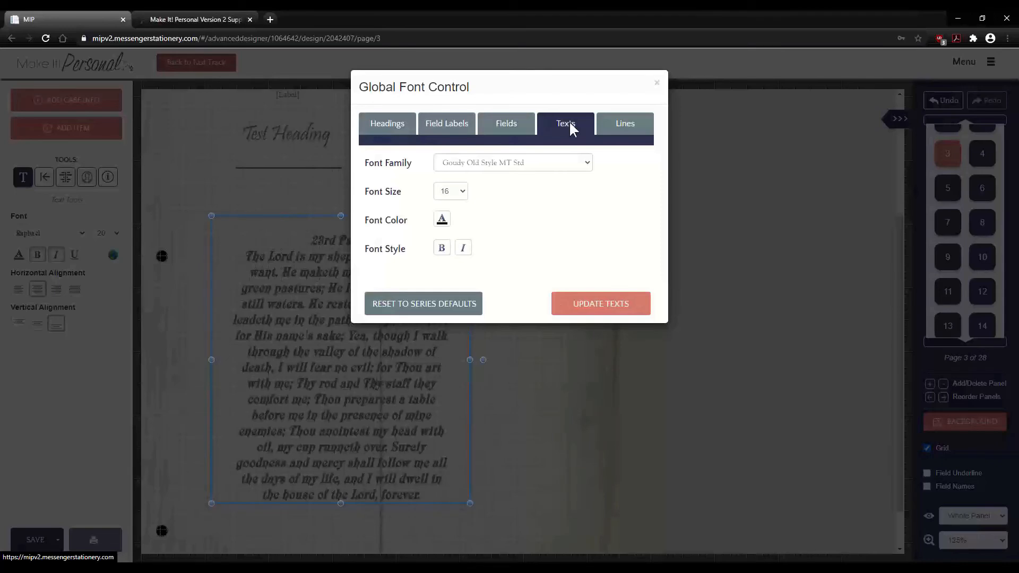
left_click(389, 123)
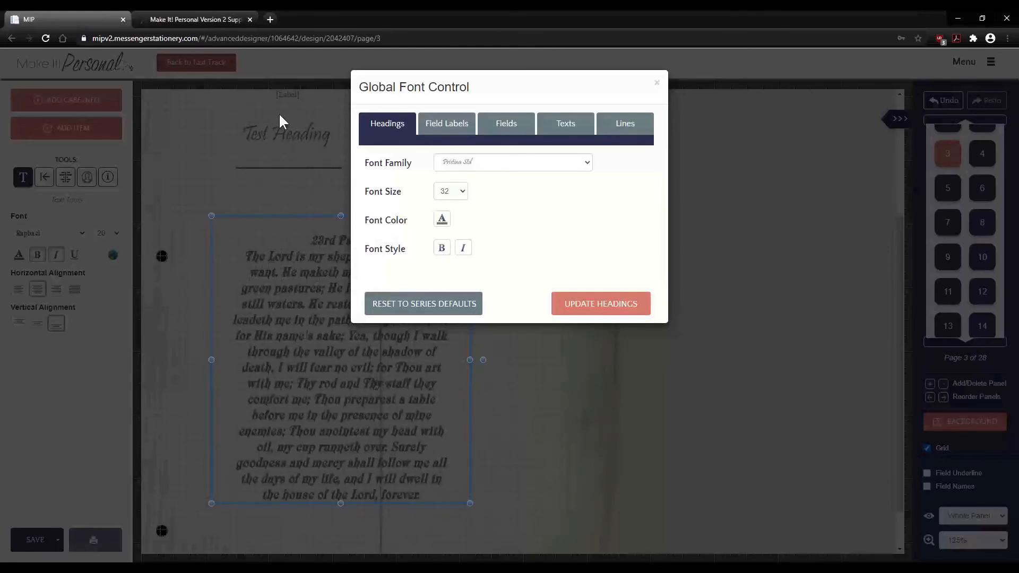
- Try Engravers Com at size 38 as the Headings font
left_click(498, 162)
scroll(495, 197, "up", 1)
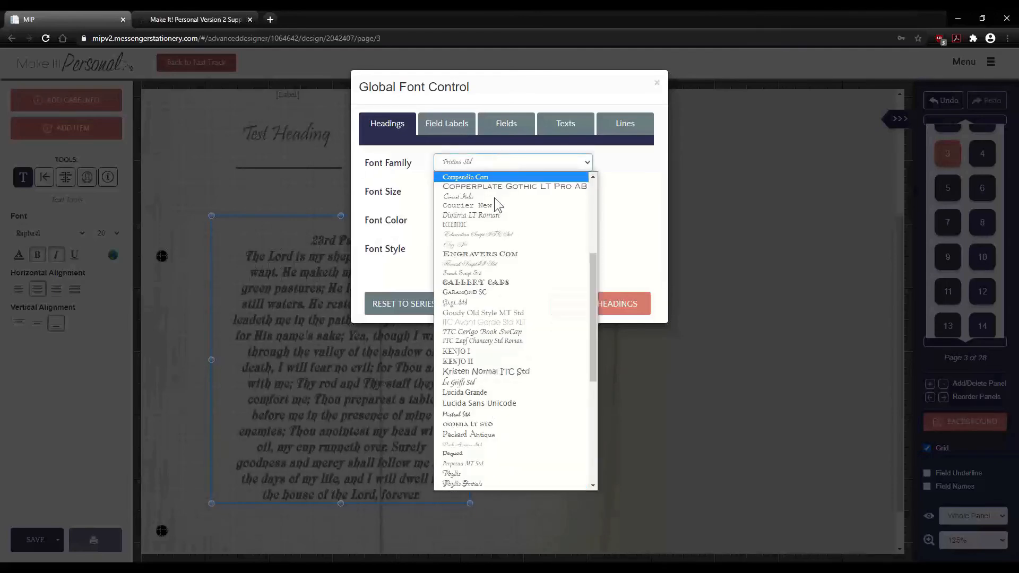
left_click(501, 255)
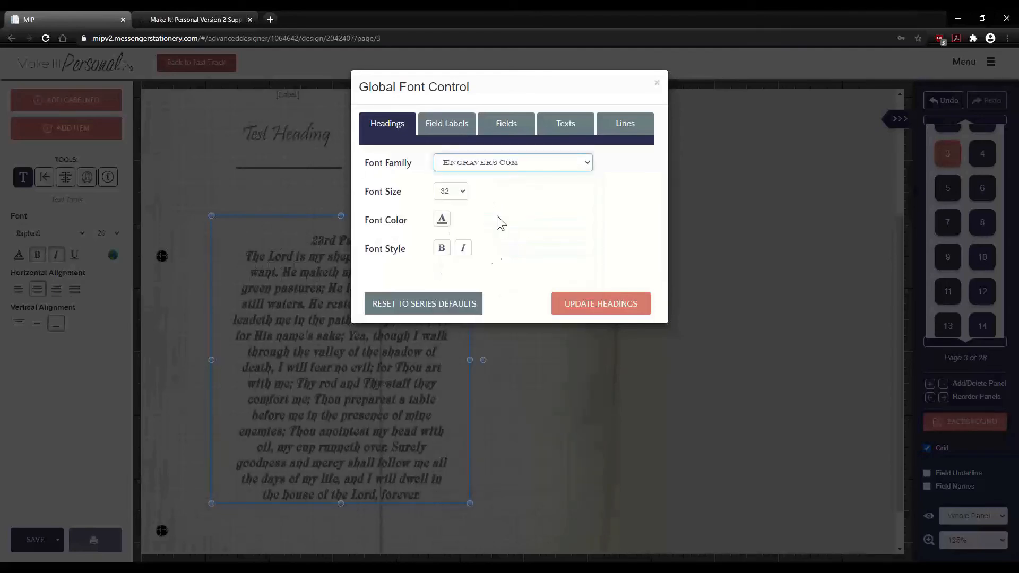
left_click(456, 193)
left_click(451, 328)
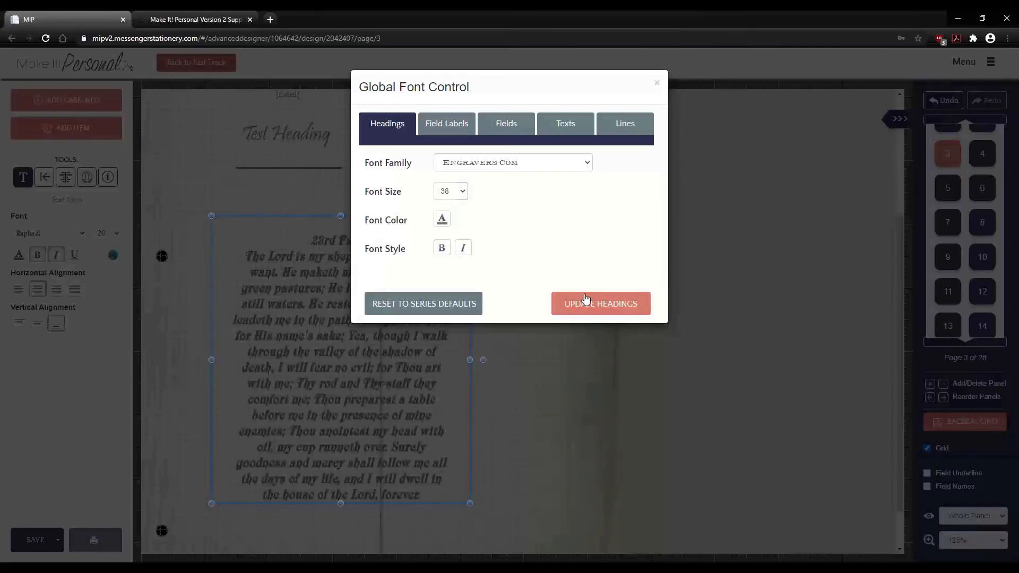
- Review the other font tabs, then close Global Font Control with × without clicking Update
left_click(449, 125)
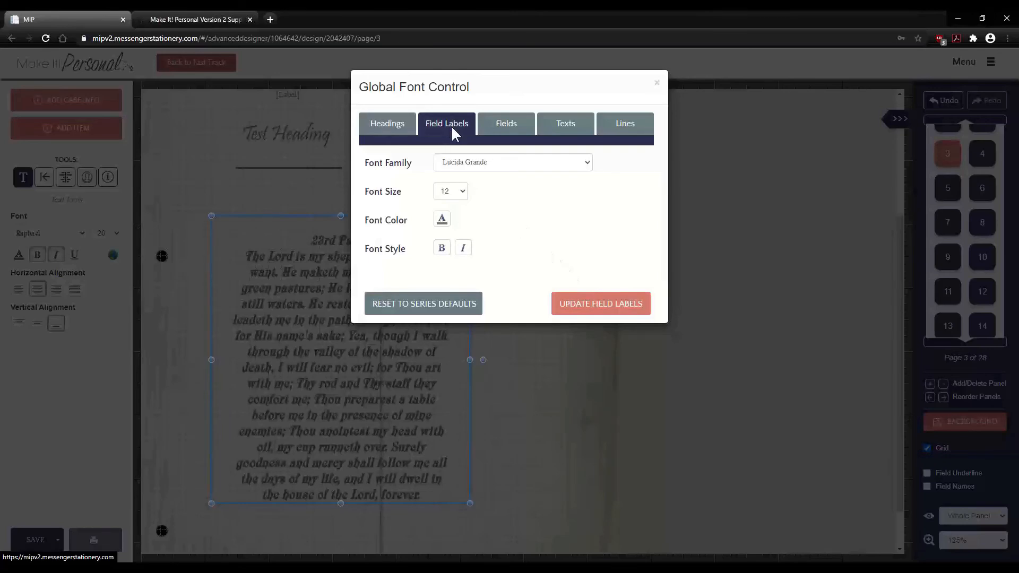
left_click(509, 129)
left_click(582, 127)
left_click(624, 124)
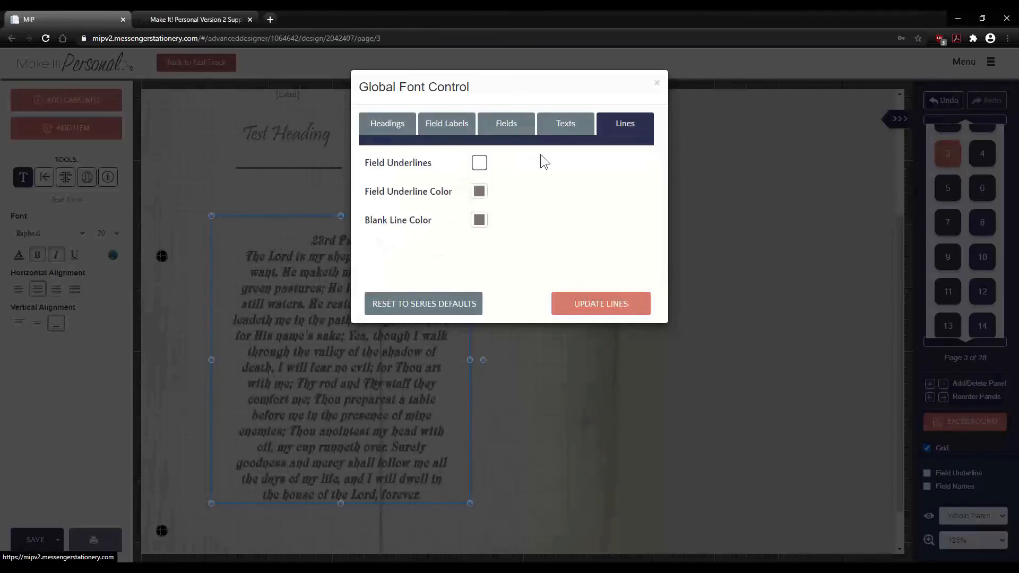
left_click(571, 123)
left_click(505, 124)
left_click(448, 124)
left_click(399, 122)
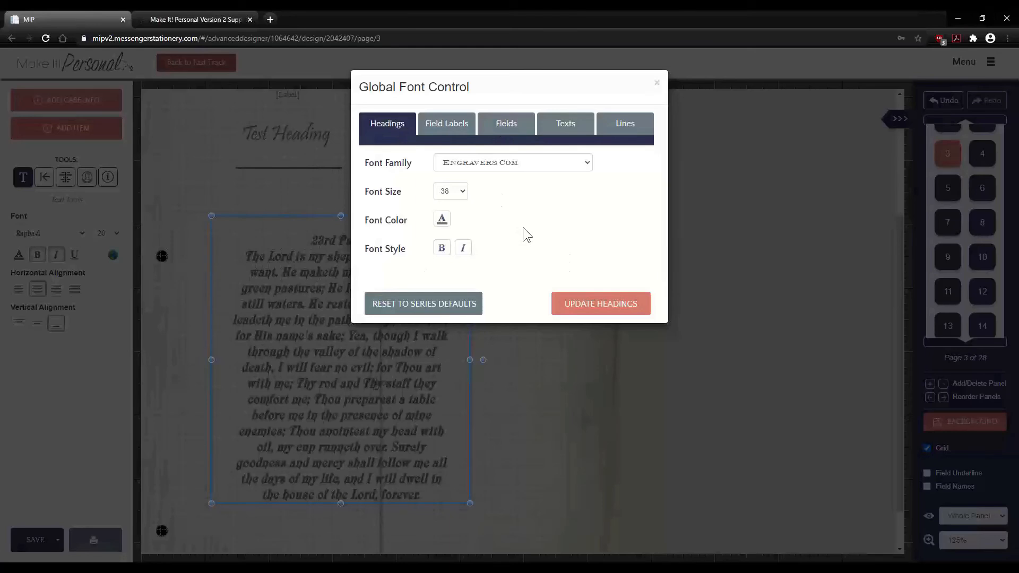
left_click(657, 82)
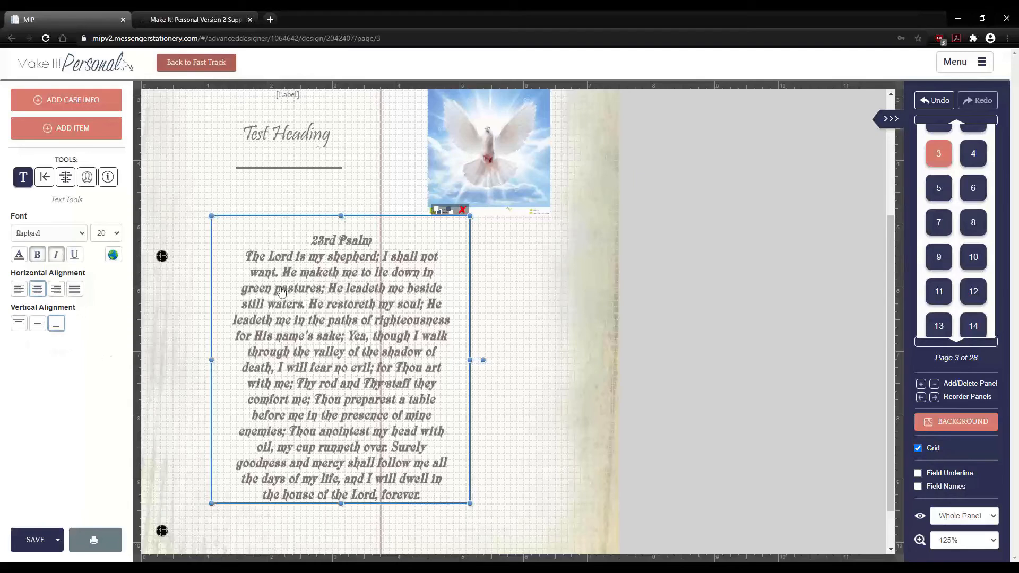
- Try the Psalm text's horizontal and vertical alignment options, keeping it centred horizontally
left_click(19, 290)
left_click(55, 290)
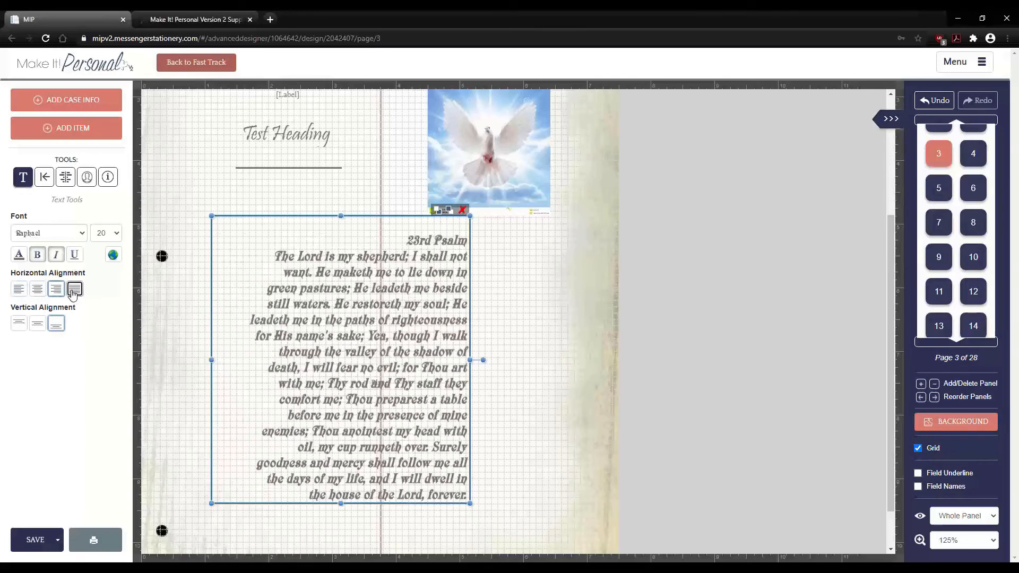
left_click(74, 290)
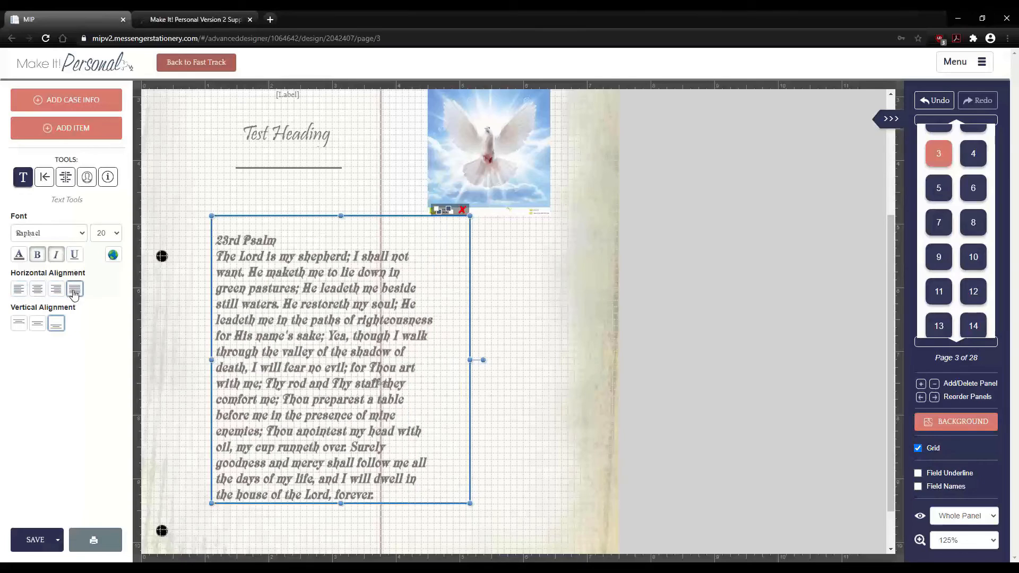
left_click(38, 291)
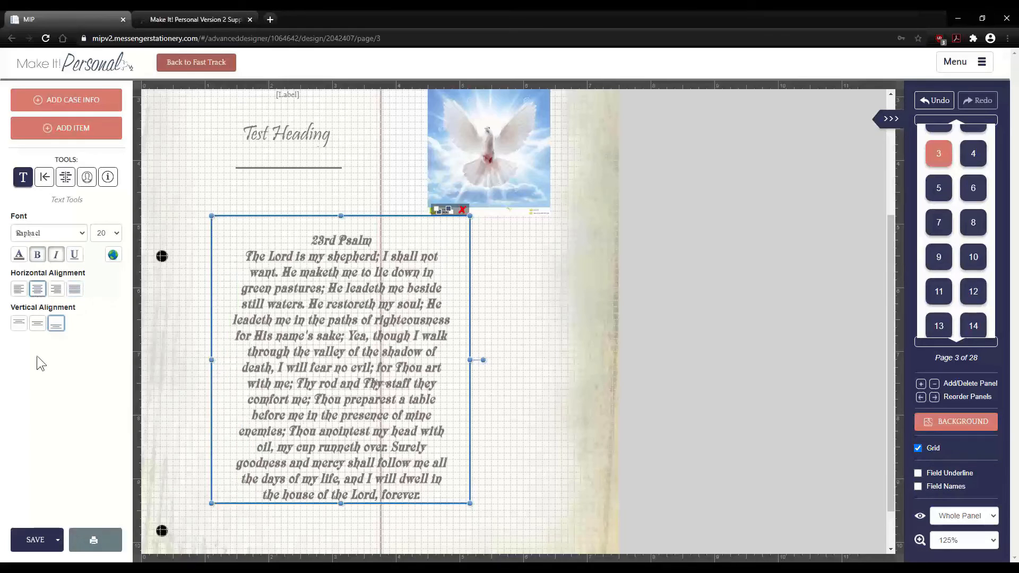
left_click(19, 323)
left_click(37, 323)
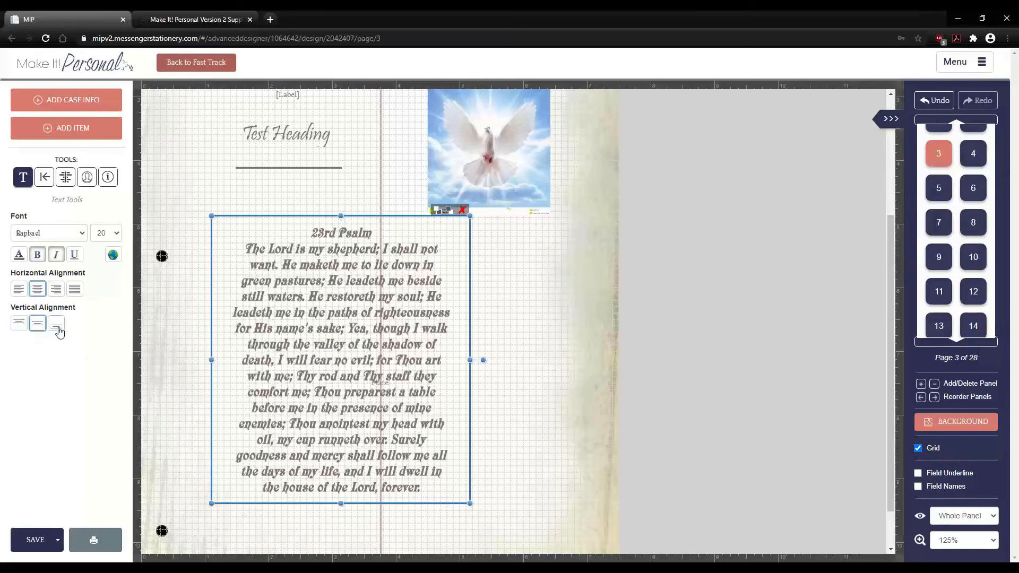
left_click(58, 328)
- Drag the Psalm box's top edge upward and centre its text vertically (Middle)
left_click_drag(341, 216, 348, 192)
left_click(37, 323)
left_click(19, 324)
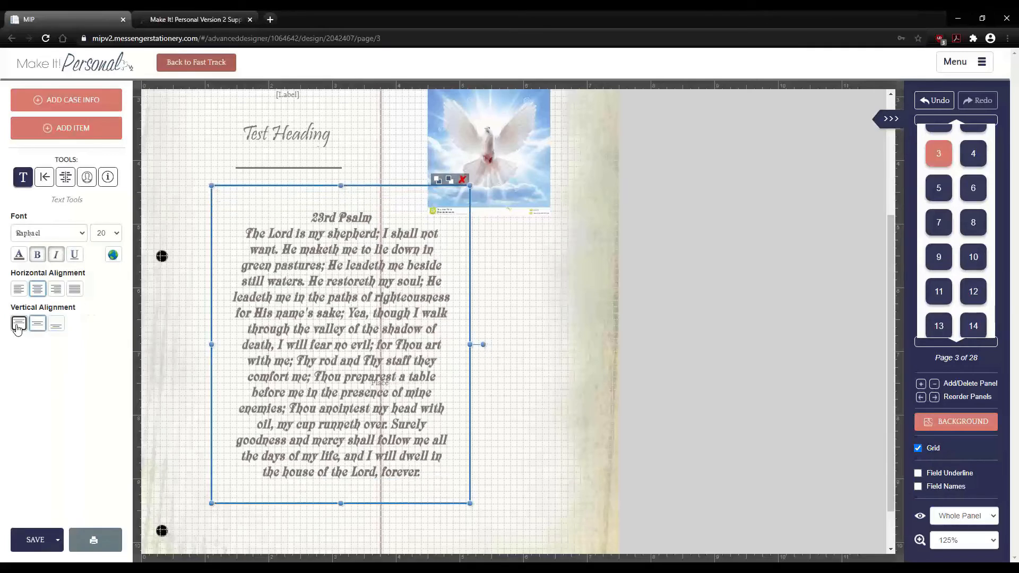
left_click(41, 328)
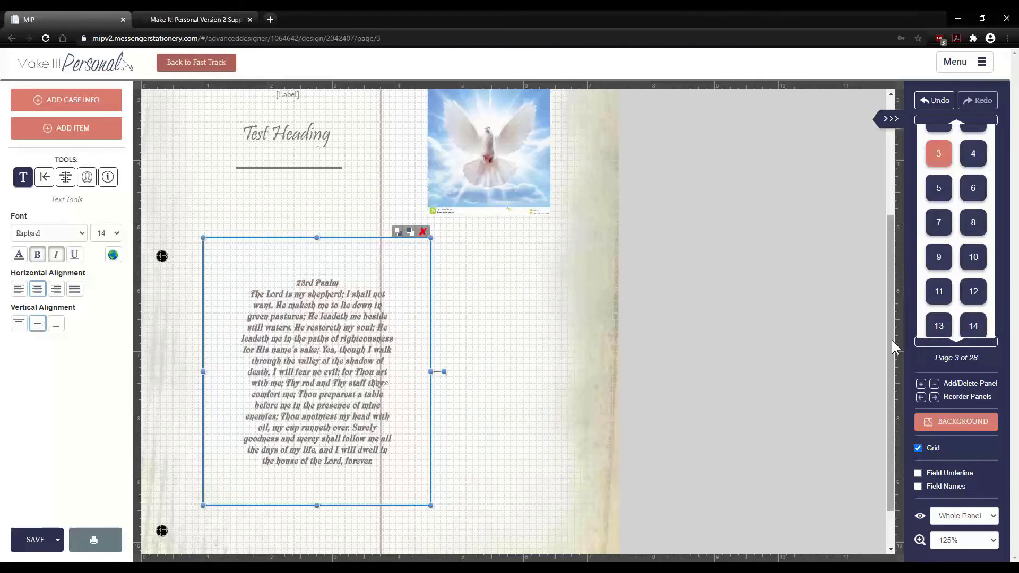
- At the page top, delete the dove image, then the May Funeral Home and In Memory Of text
left_click_drag(891, 345, 902, 216)
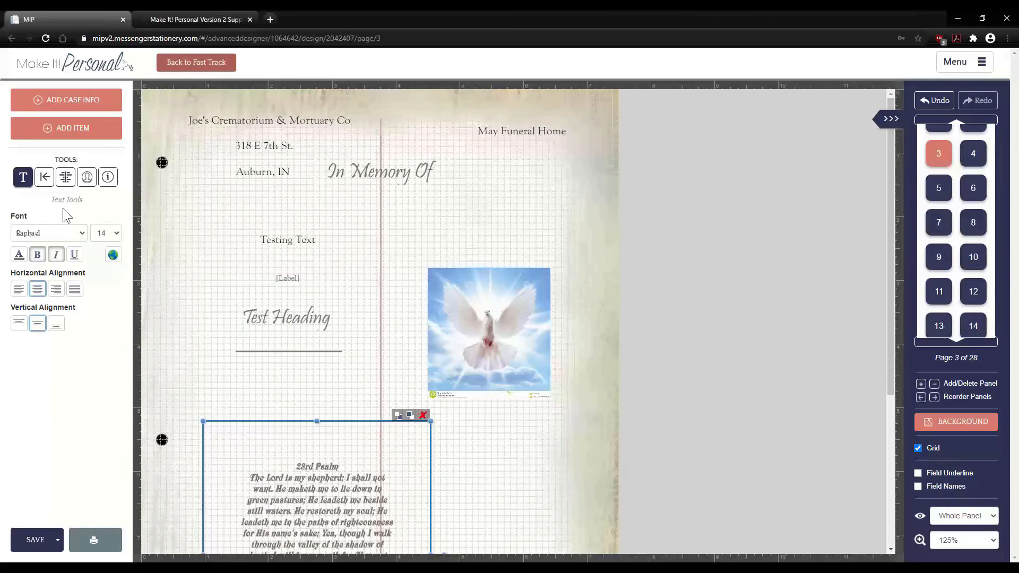
left_click(44, 180)
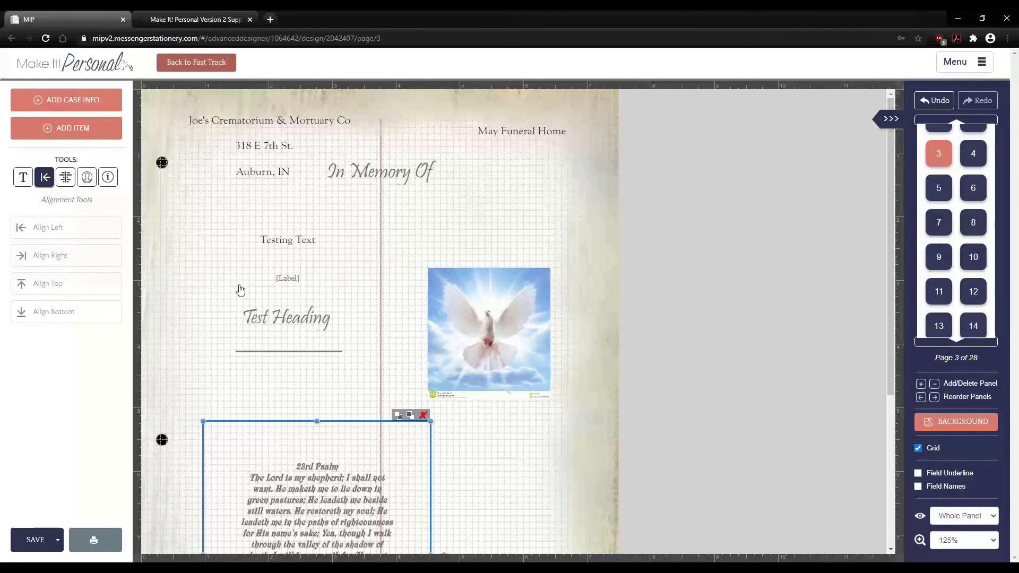
left_click(488, 315)
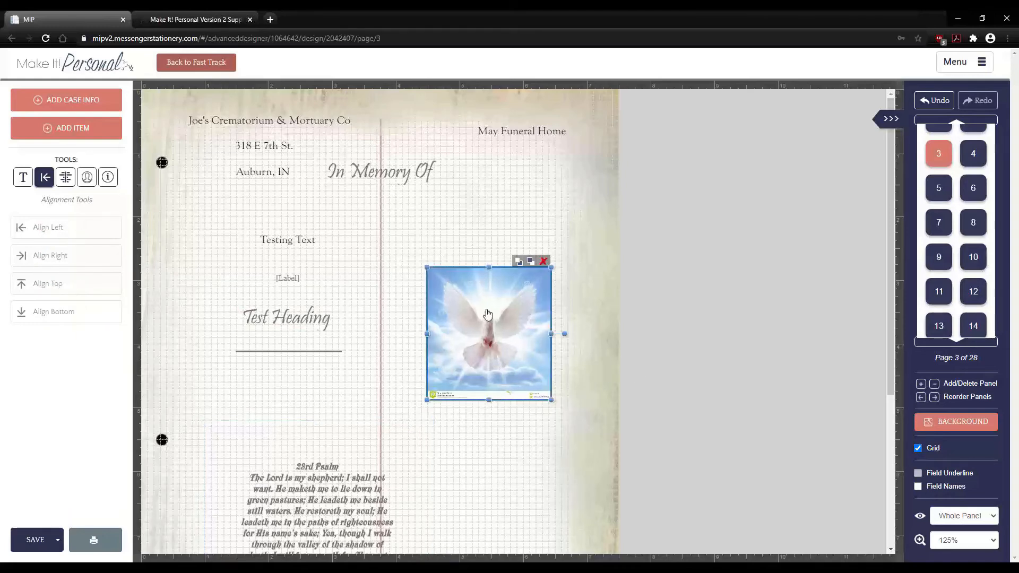
key("Delete")
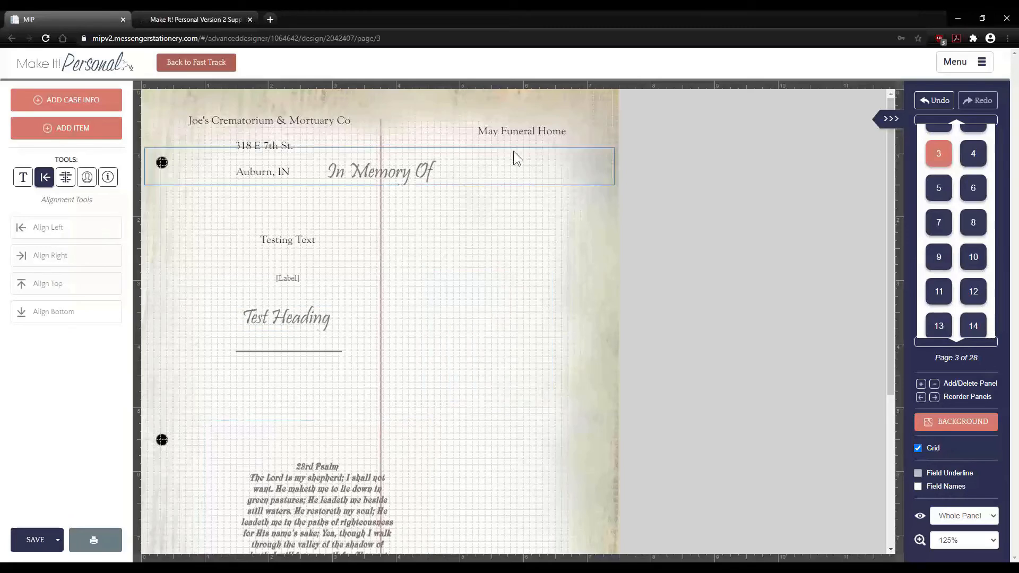
left_click(526, 131)
key("Delete")
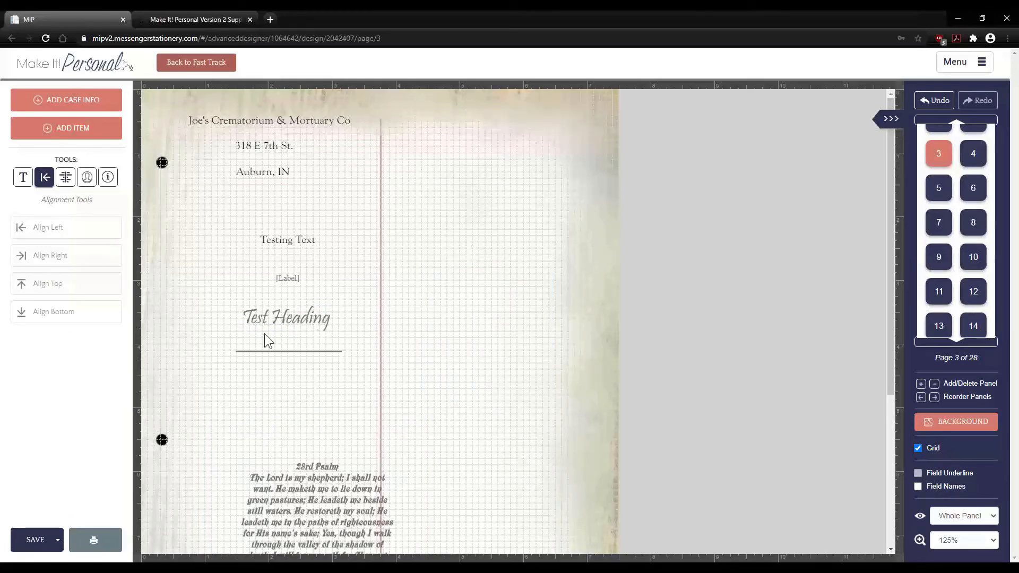
- Left-align the top text items, then trial right, top and bottom alignment on the six boxes
left_click_drag(377, 388, 347, 132)
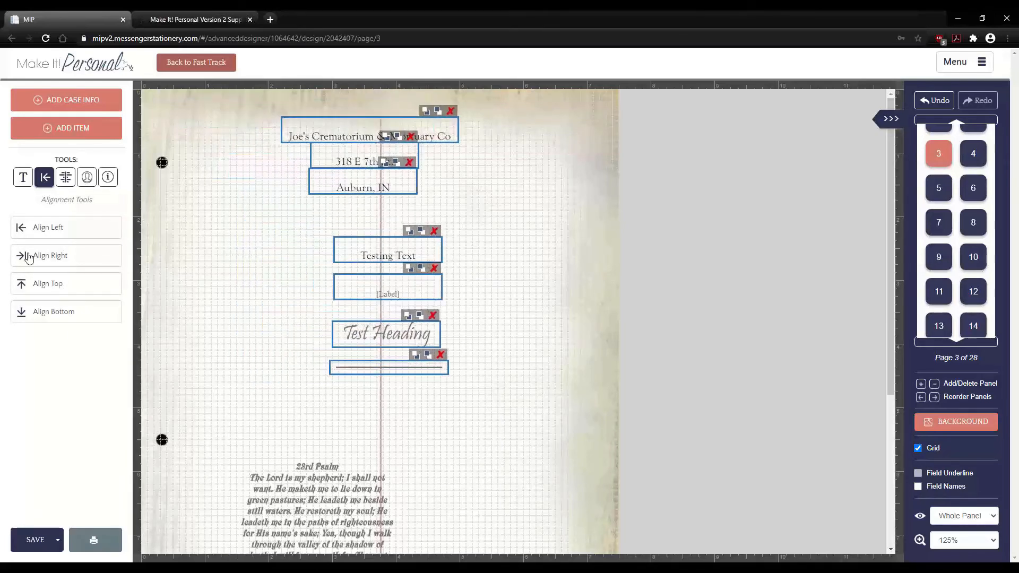
left_click(58, 230)
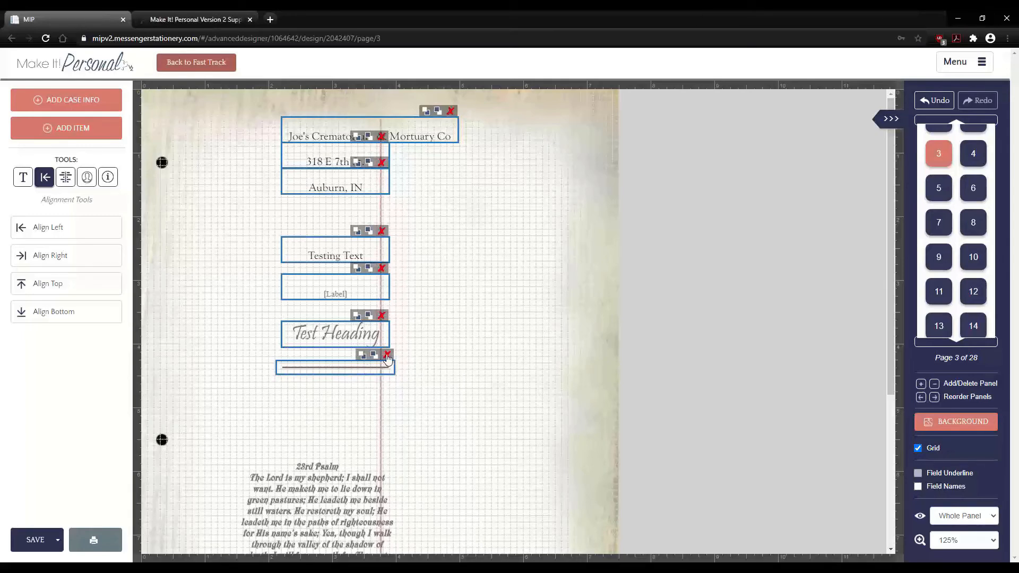
left_click_drag(407, 398, 291, 122)
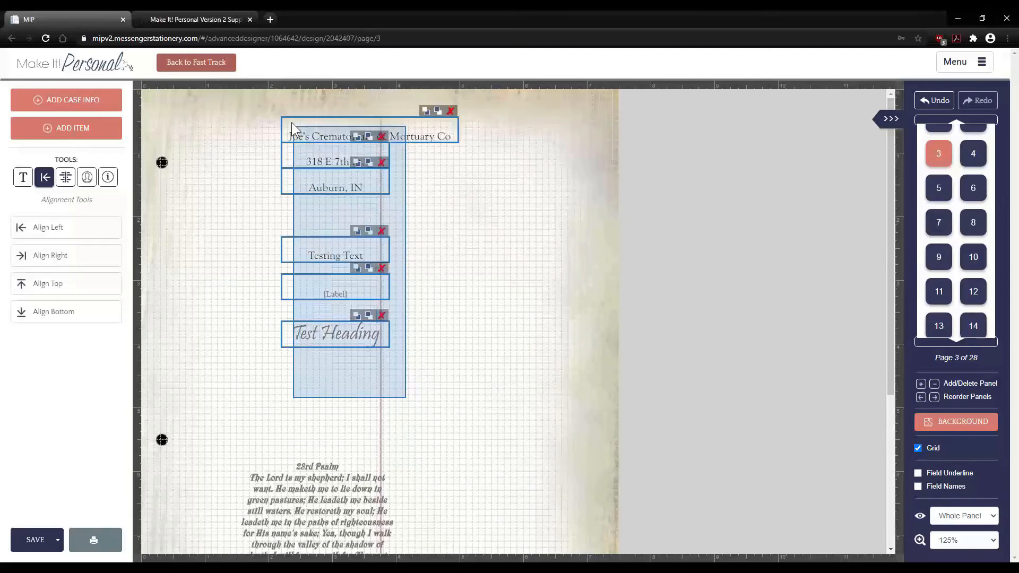
left_click(57, 261)
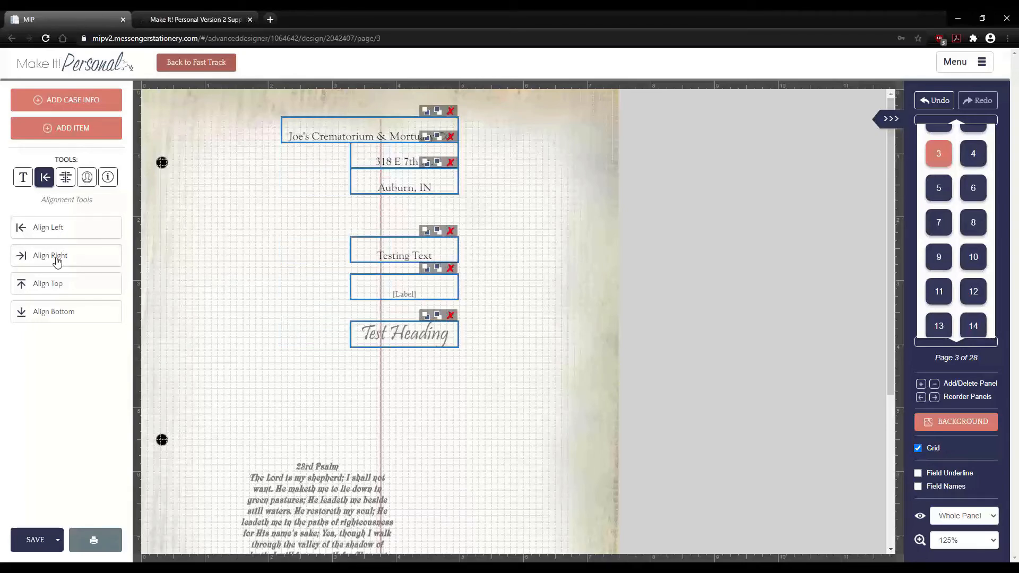
left_click(67, 286)
left_click(64, 312)
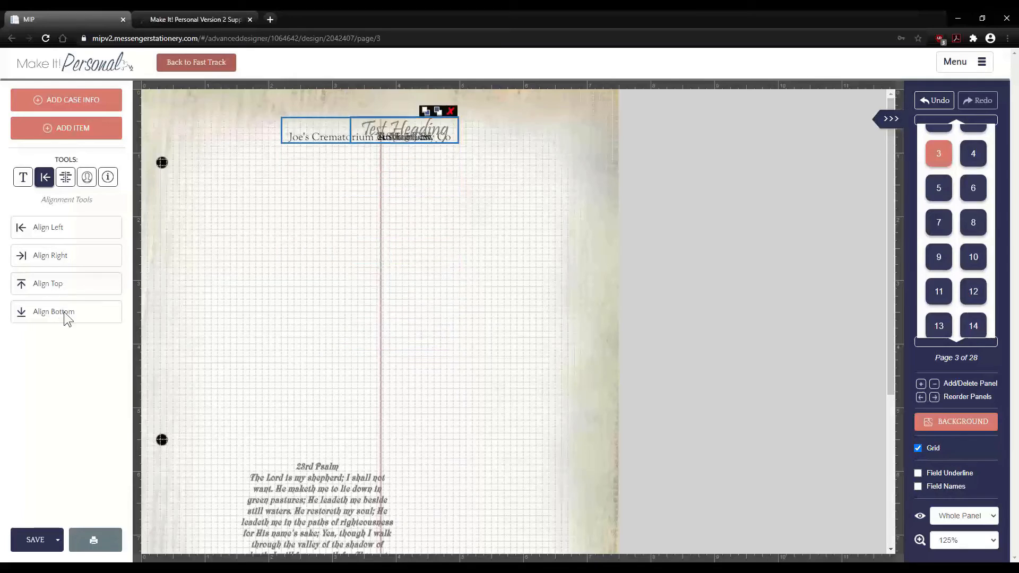
- Undo the trial right, top and bottom alignments and reselect the six text boxes
left_click(496, 266)
left_click(935, 105)
left_click(935, 105)
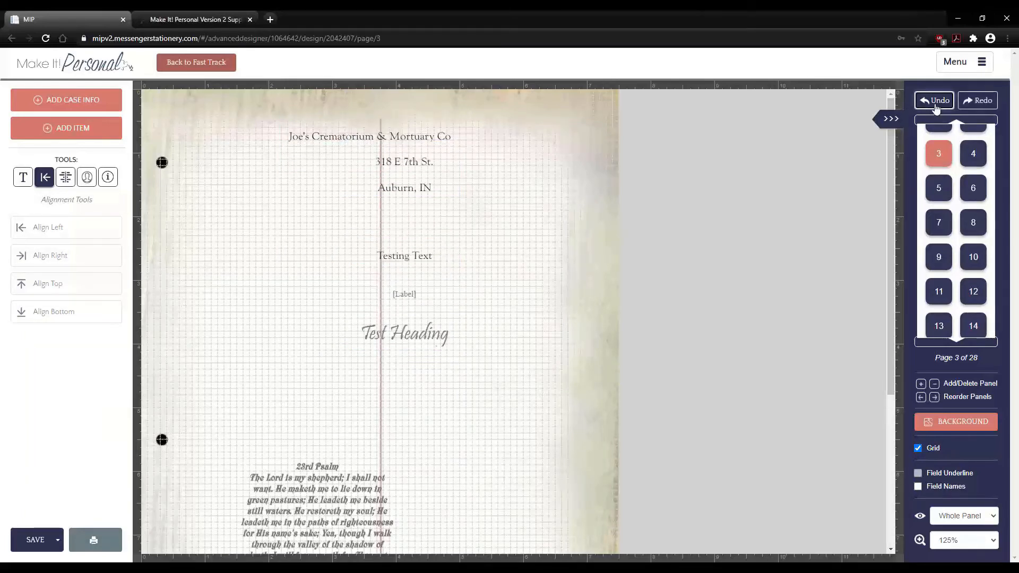
left_click(935, 101)
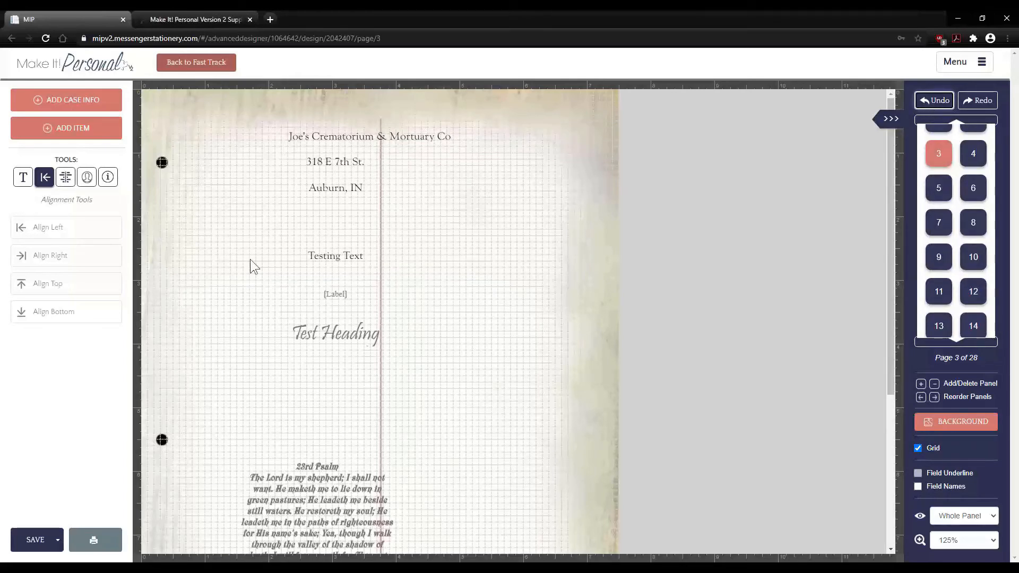
left_click_drag(493, 385, 280, 105)
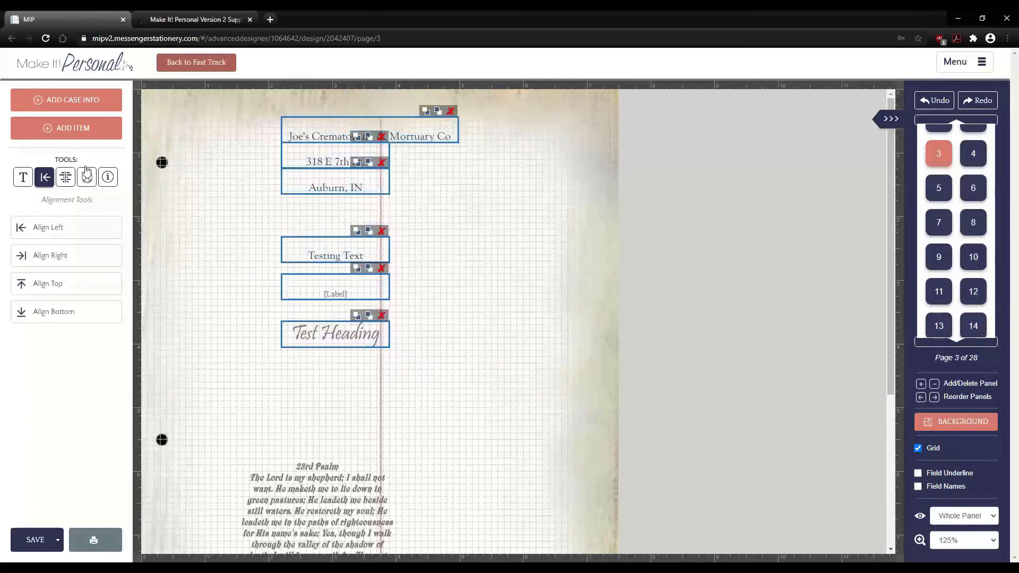
left_click(65, 178)
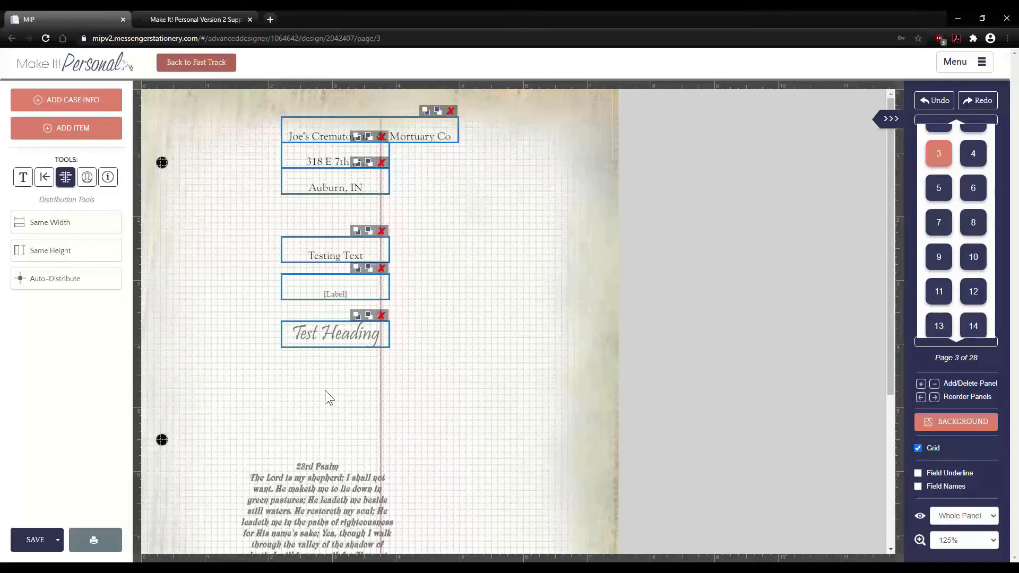
- Give the six page-3 text fields one shared width and one shared height
left_click(64, 227)
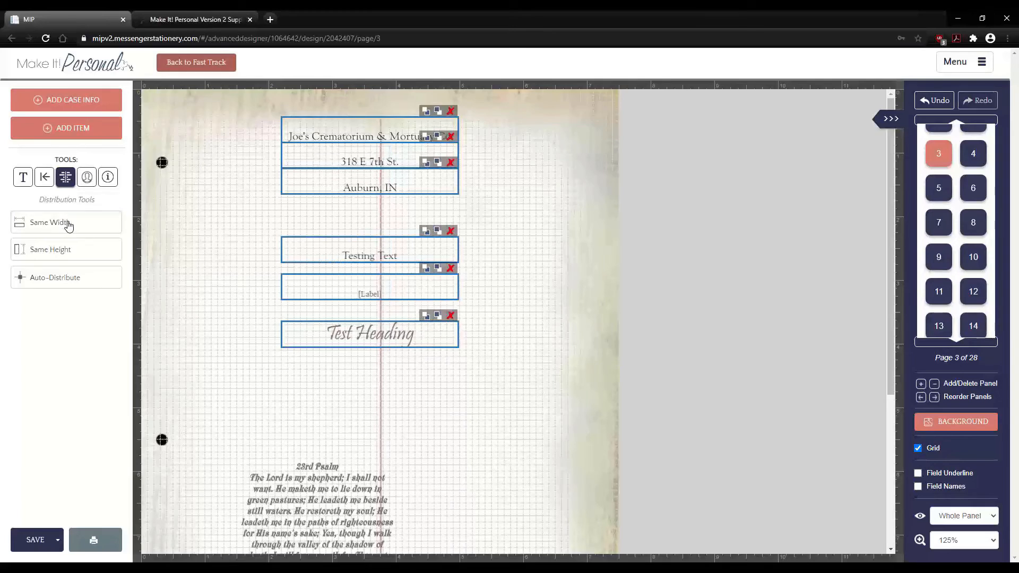
left_click(57, 254)
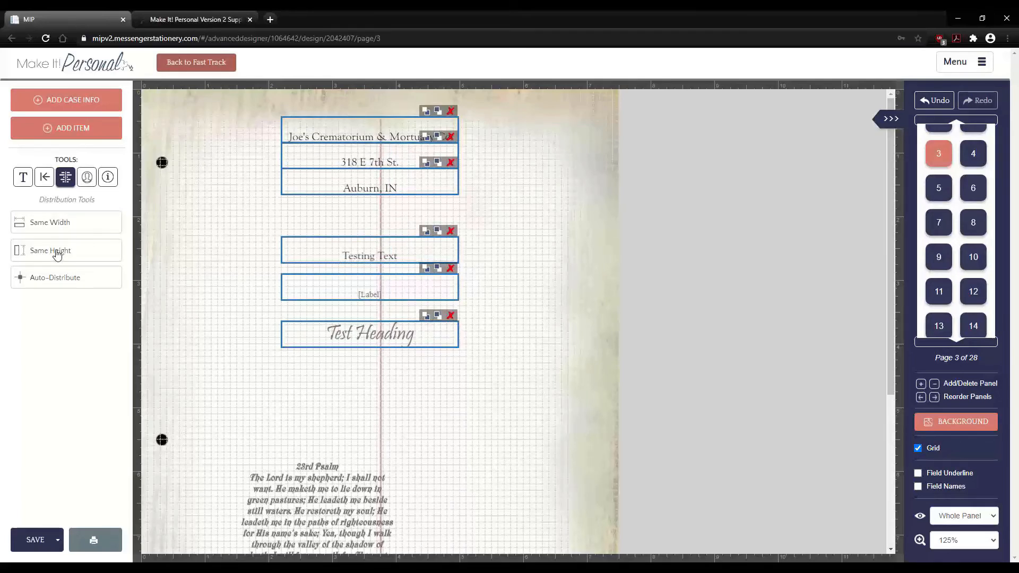
left_click(46, 181)
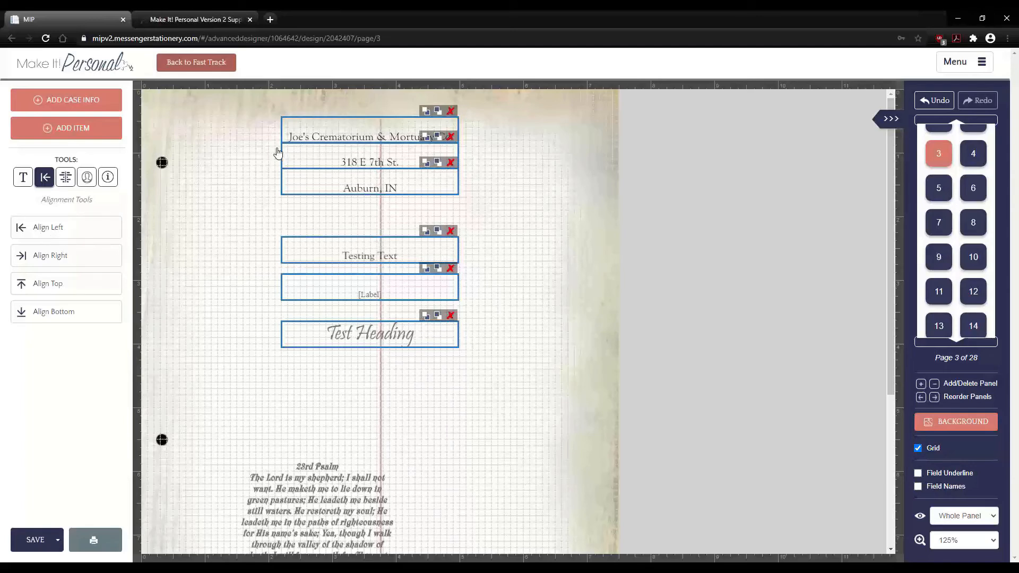
left_click(66, 180)
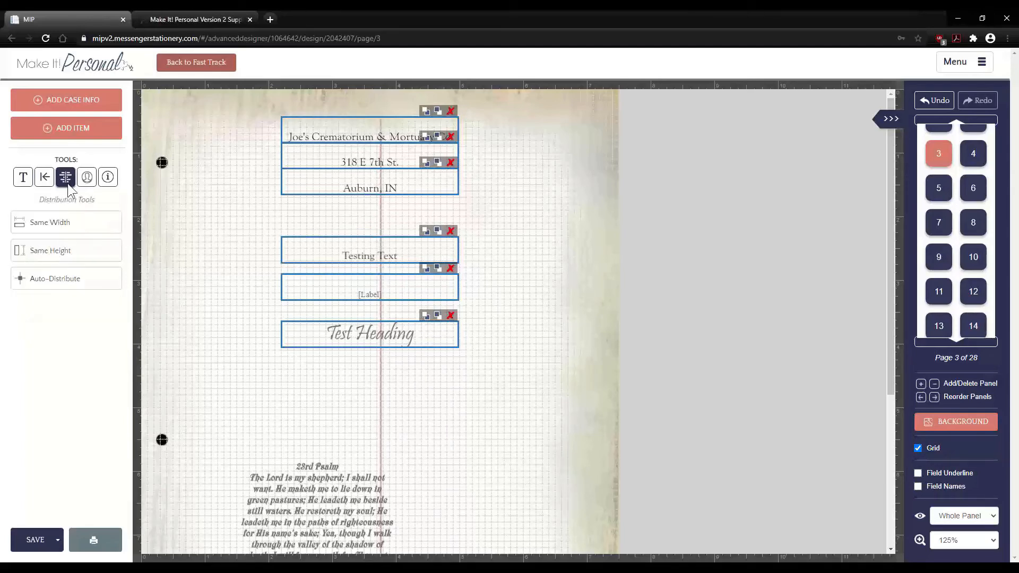
- Auto-distribute the six fields vertically at group spacing 1, after trying 1.5, 2 and 2.5
left_click(70, 279)
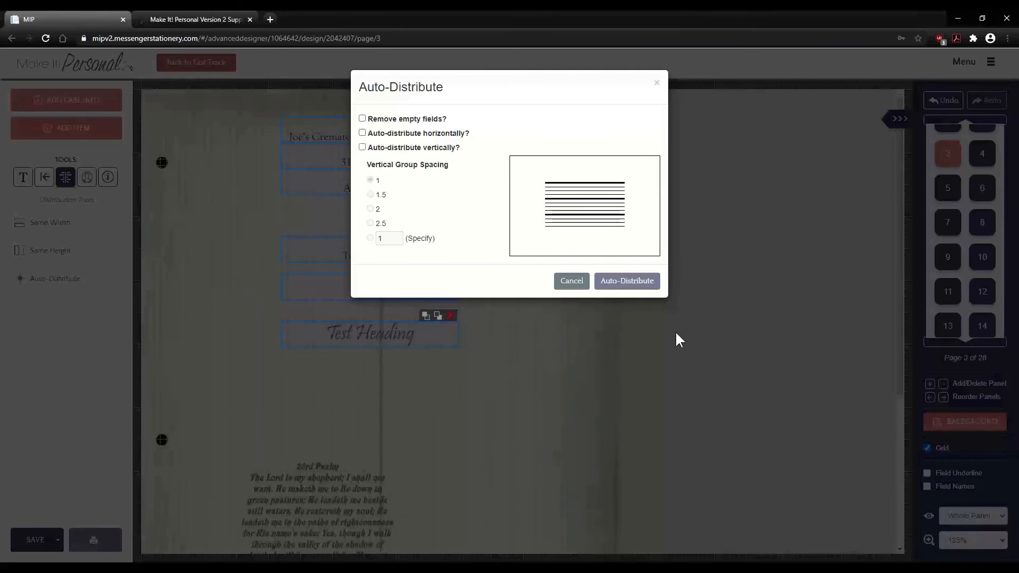
left_click(362, 147)
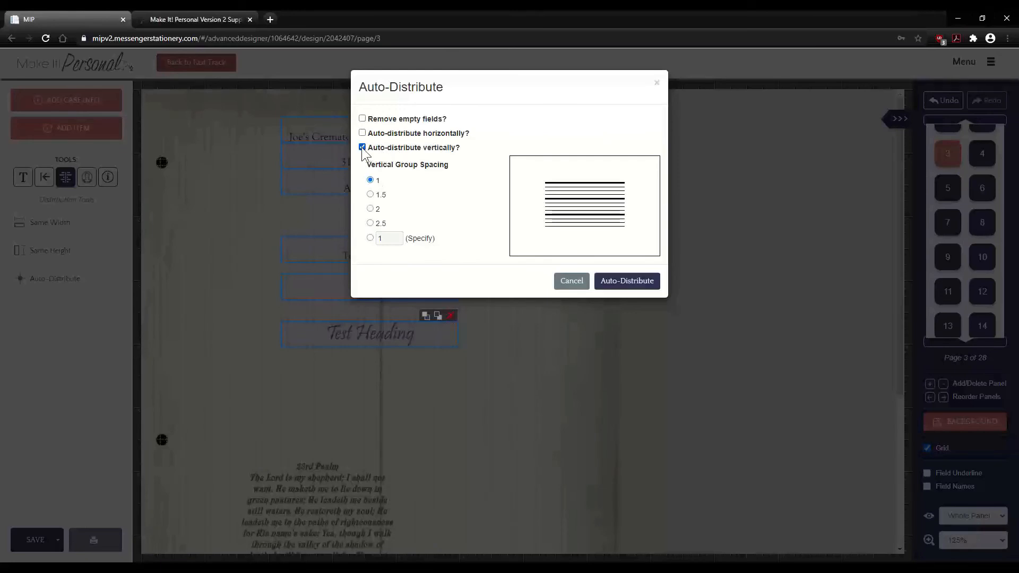
left_click(370, 195)
left_click(370, 208)
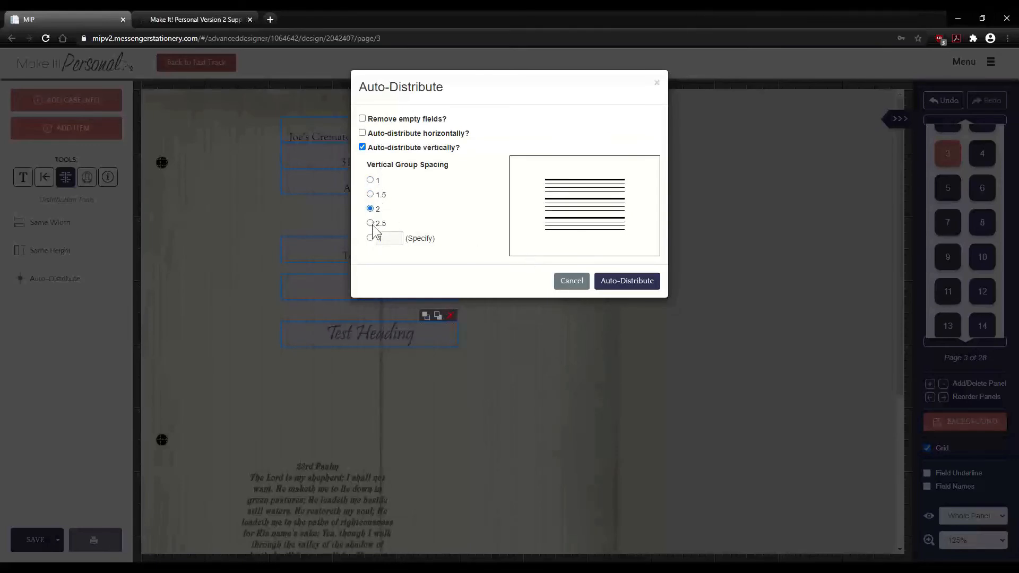
left_click(369, 223)
left_click(370, 180)
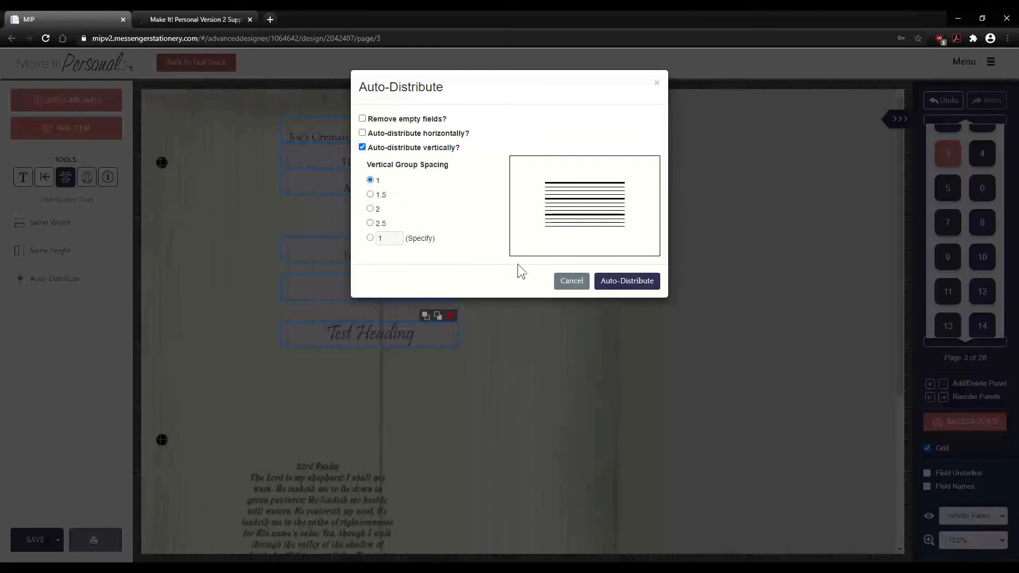
left_click(615, 287)
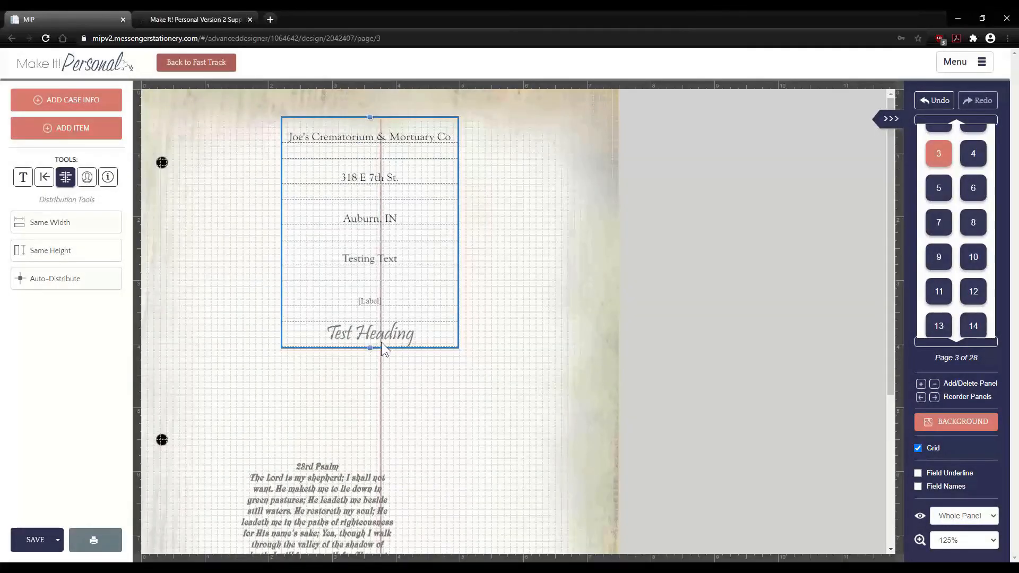
- Stretch the field stack taller, then move the six upper fields onto the page's right half
left_click_drag(372, 349, 390, 380)
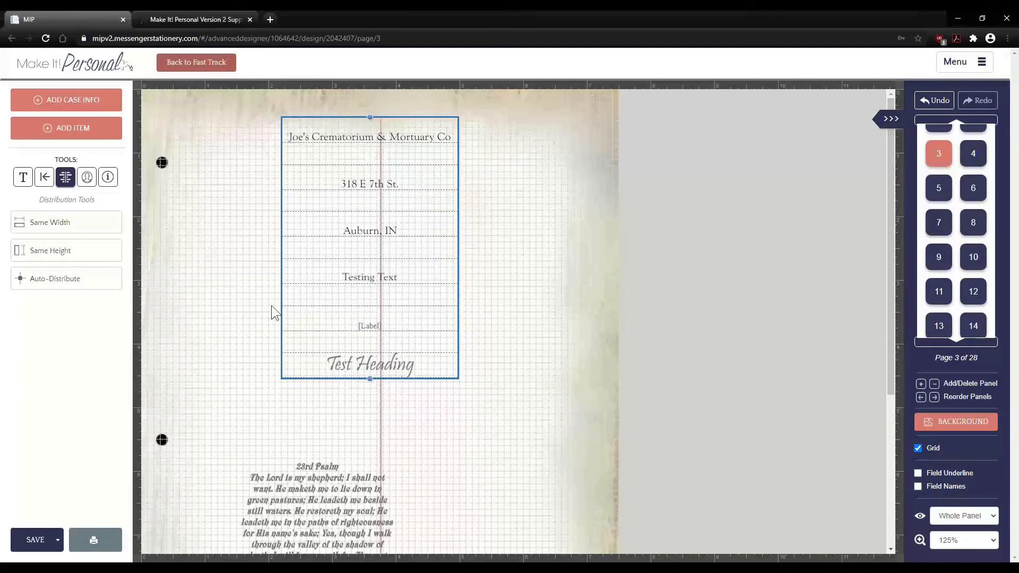
left_click(233, 305)
left_click_drag(527, 437, 330, 120)
left_click_drag(221, 97, 404, 357)
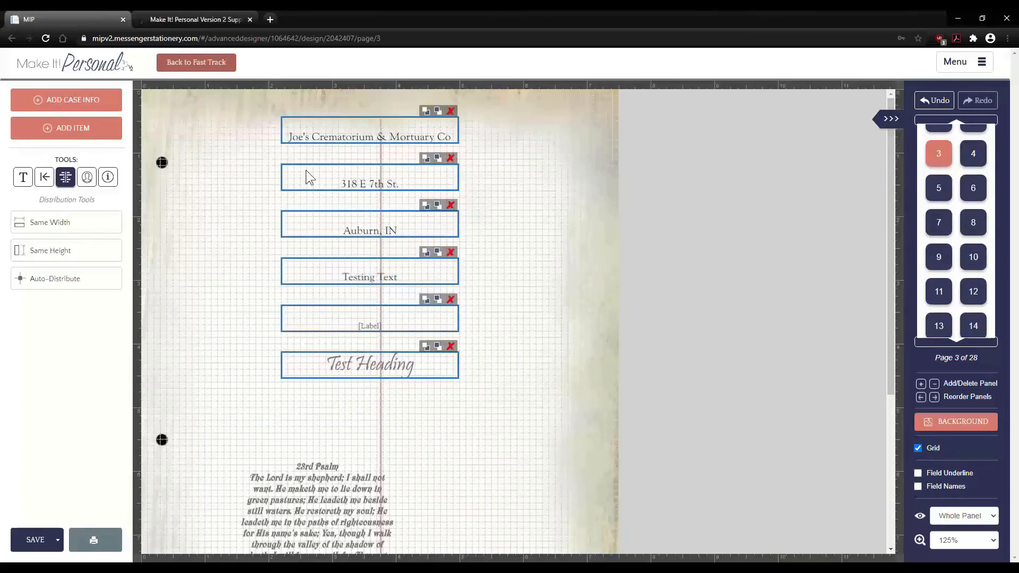
left_click_drag(317, 130, 448, 160)
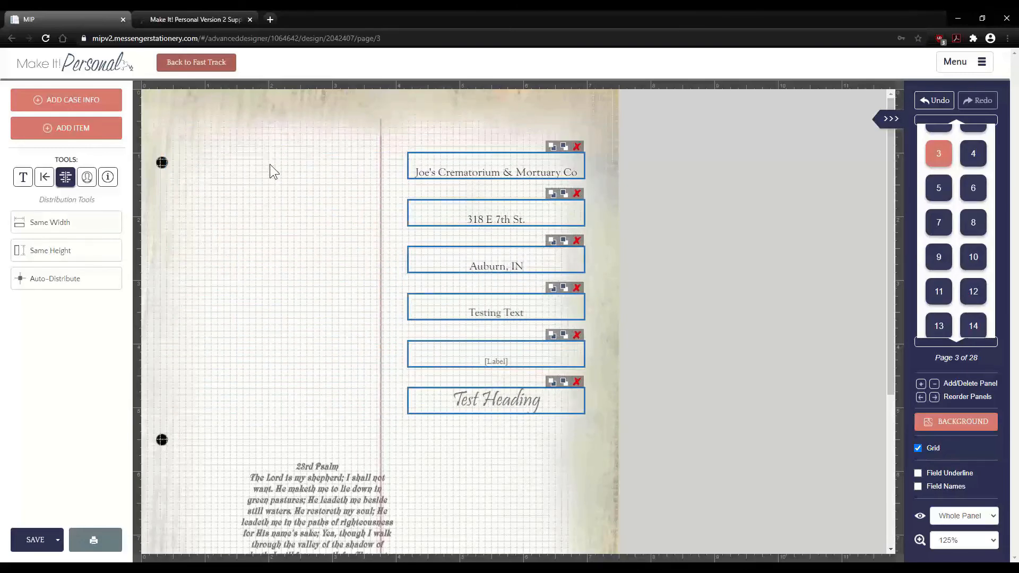
left_click(270, 164)
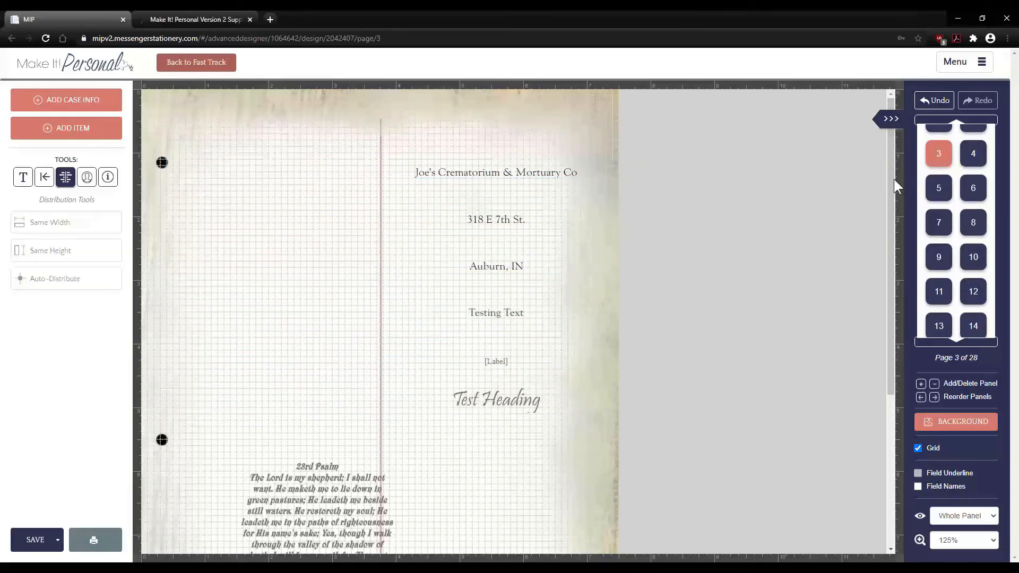
- On page 2, select the top-left photo and move it up slightly
left_click(956, 120)
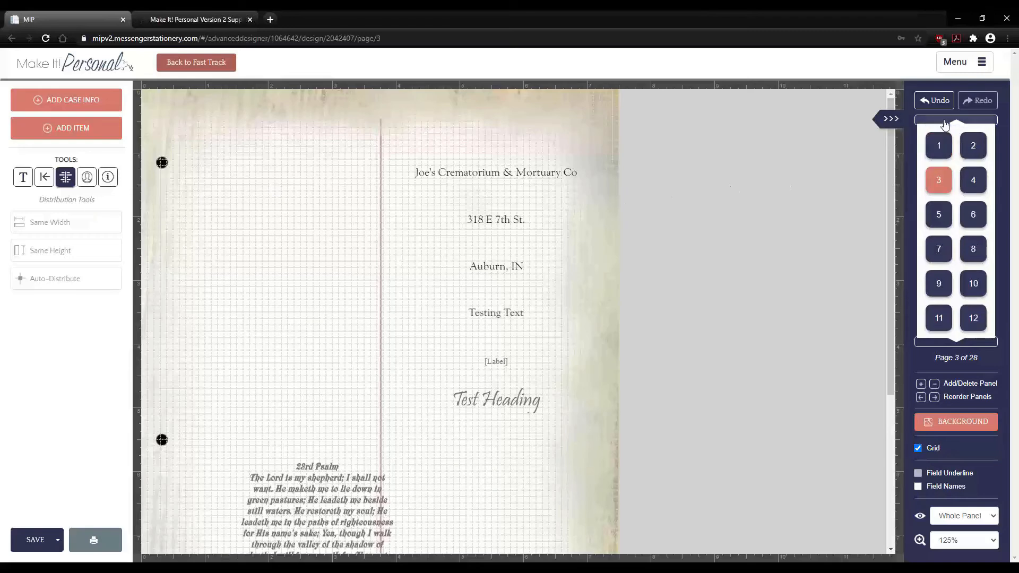
left_click(973, 151)
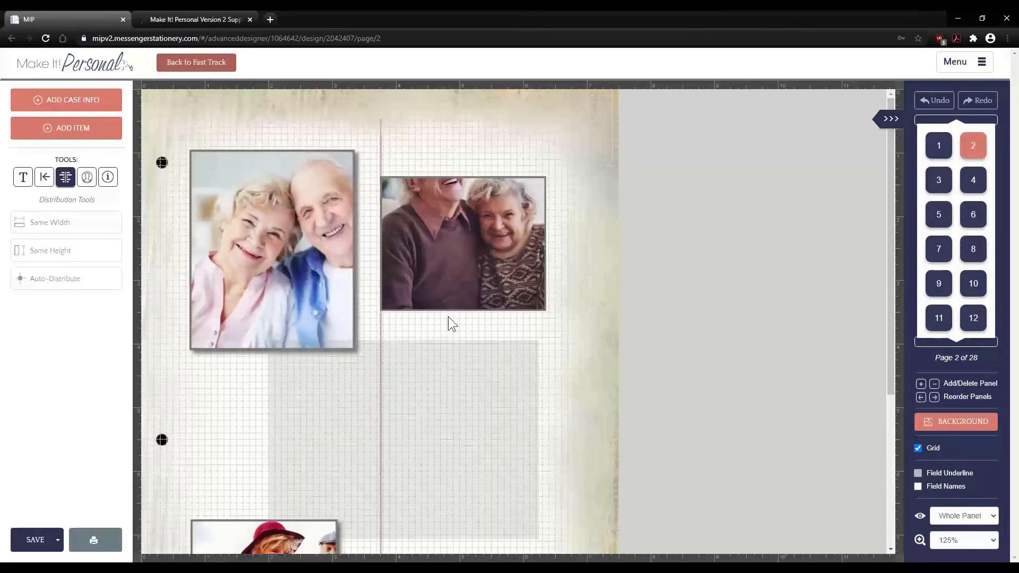
left_click(87, 178)
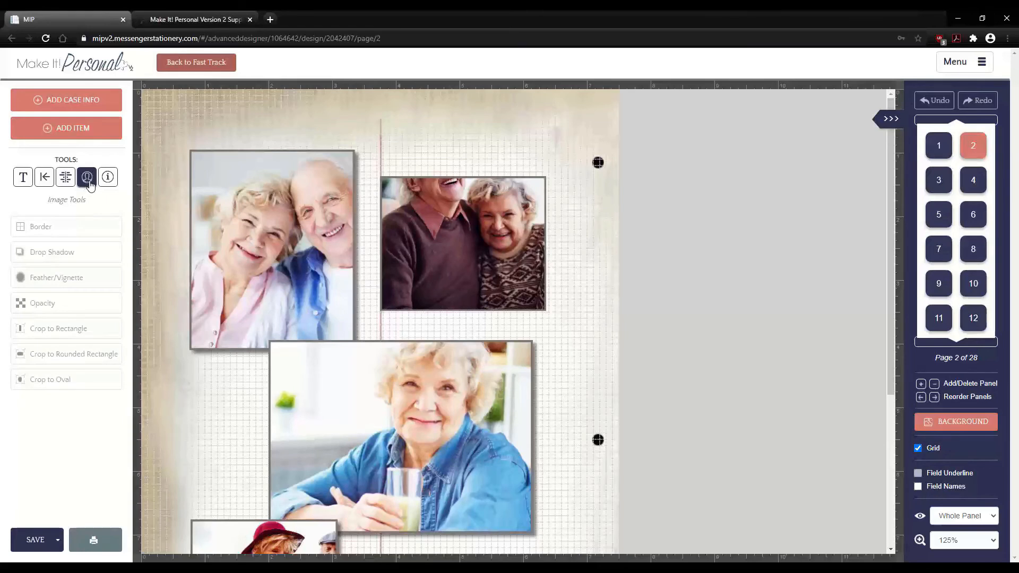
left_click(269, 261)
left_click_drag(252, 236, 248, 203)
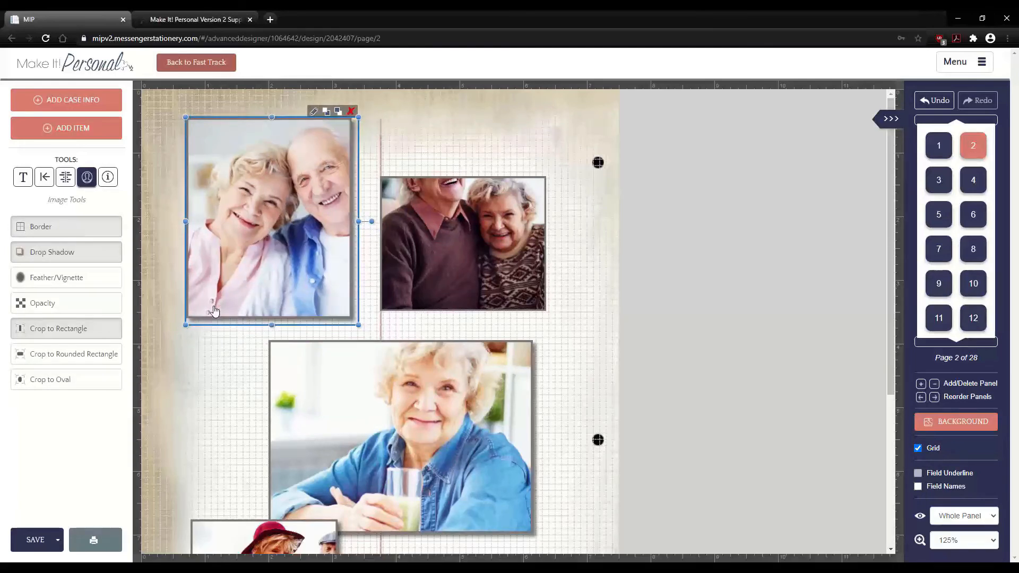
- Set the photo's border thickness to 0 after briefly trying a thicker Aliceblue border
left_click(77, 236)
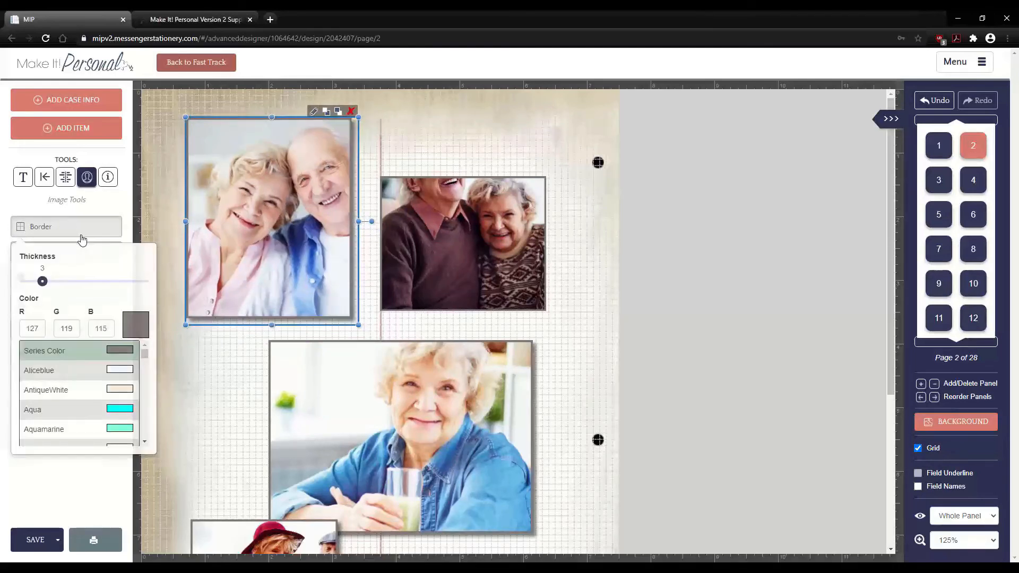
left_click_drag(42, 284, 25, 281)
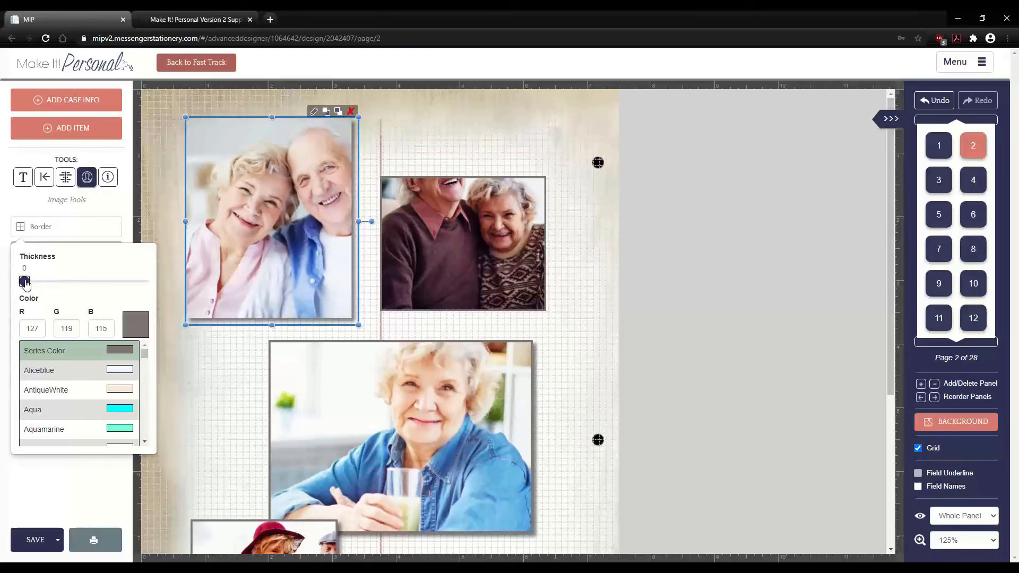
left_click_drag(25, 281, 48, 282)
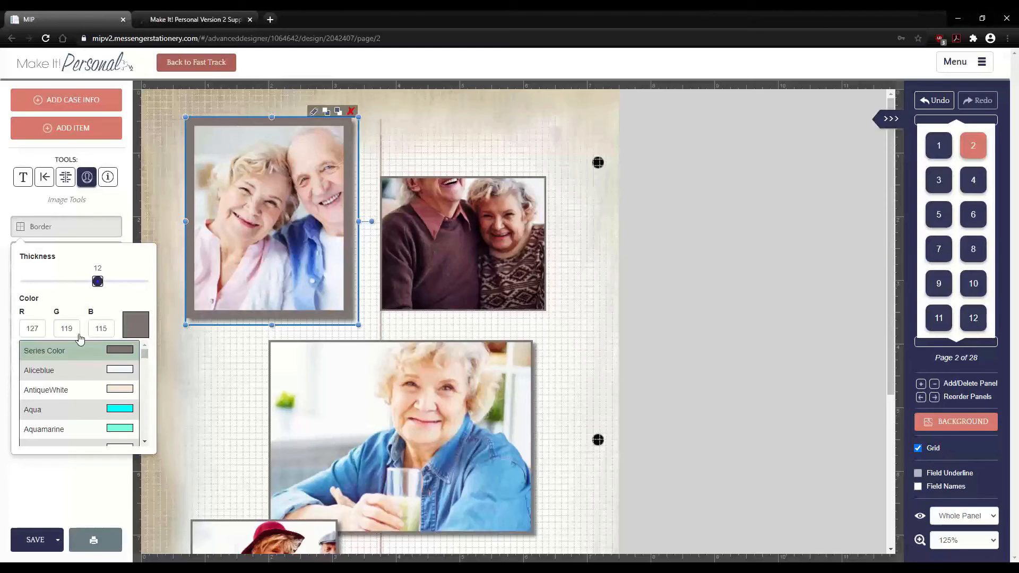
left_click(82, 372)
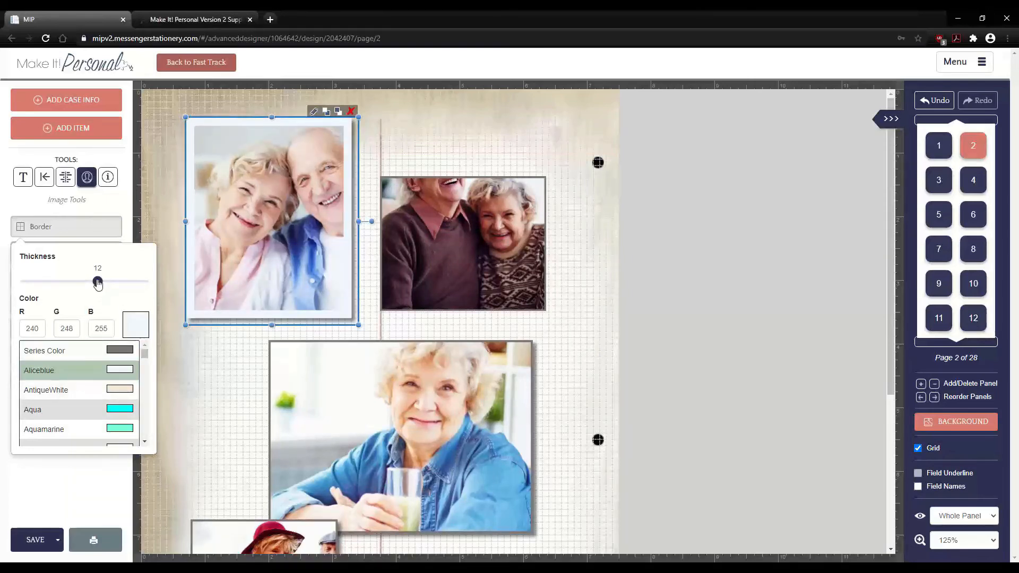
left_click_drag(97, 283, 25, 281)
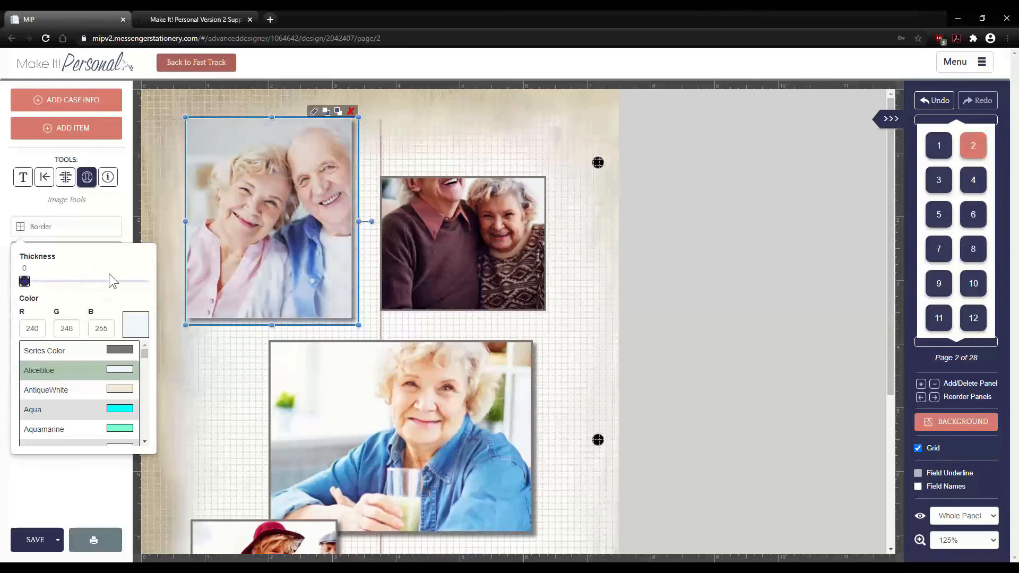
left_click(232, 292)
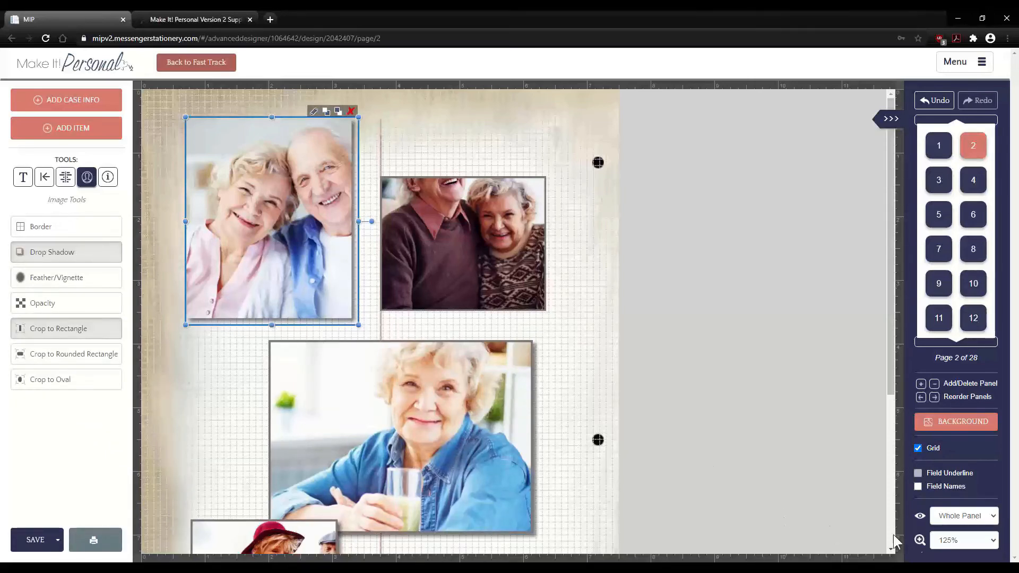
- Zoom the page to 150% and remove the photo's drop shadow
left_click(942, 539)
key("Return")
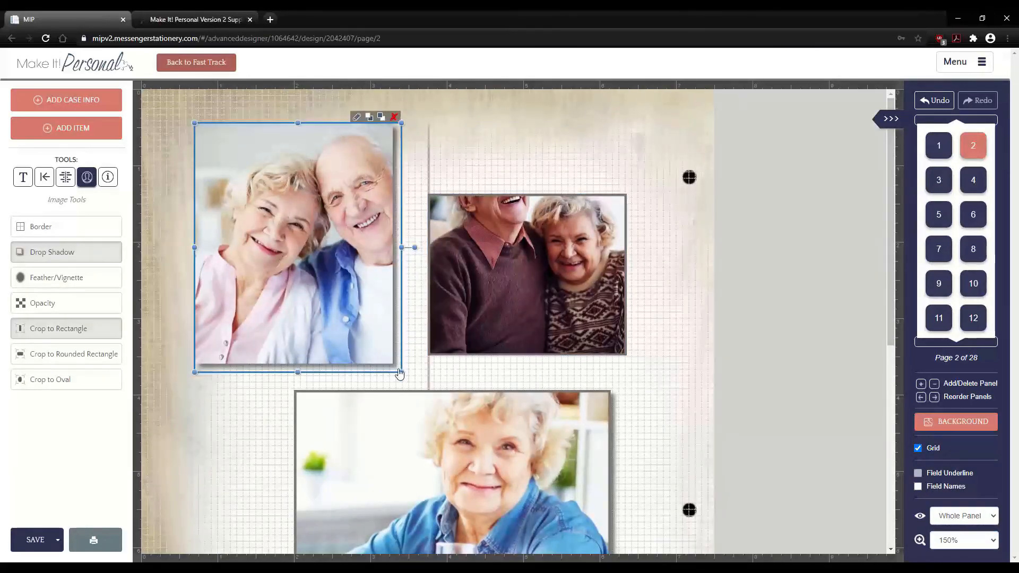
left_click(73, 258)
left_click(89, 259)
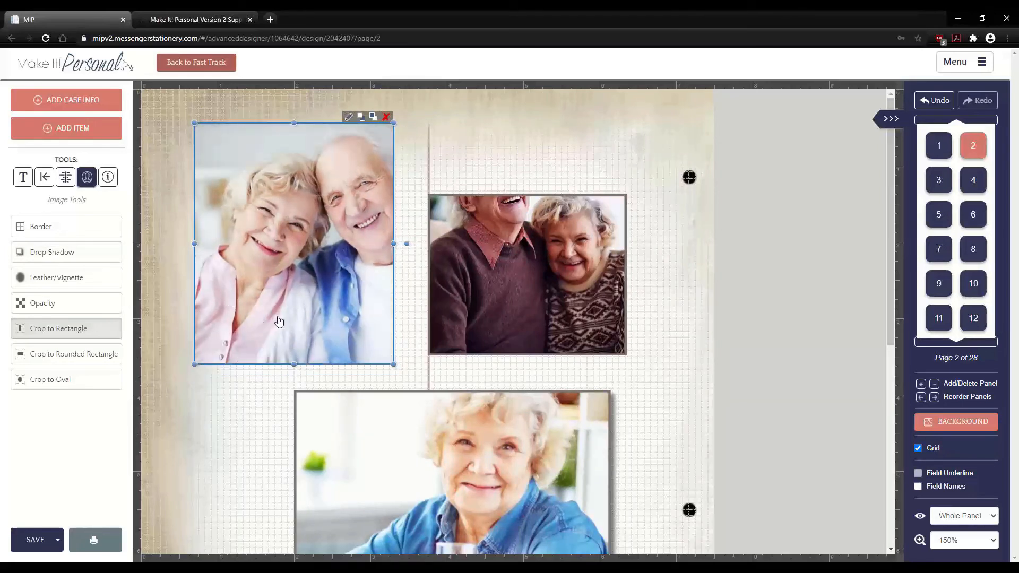
- Feather the top-left photo's edges with an amount of 27
left_click(67, 282)
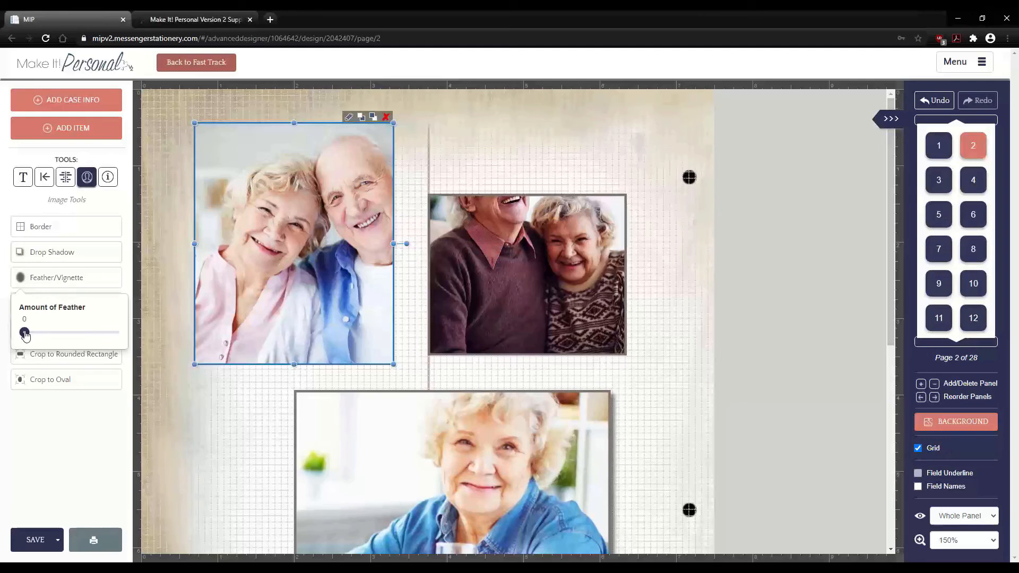
left_click_drag(25, 335, 52, 339)
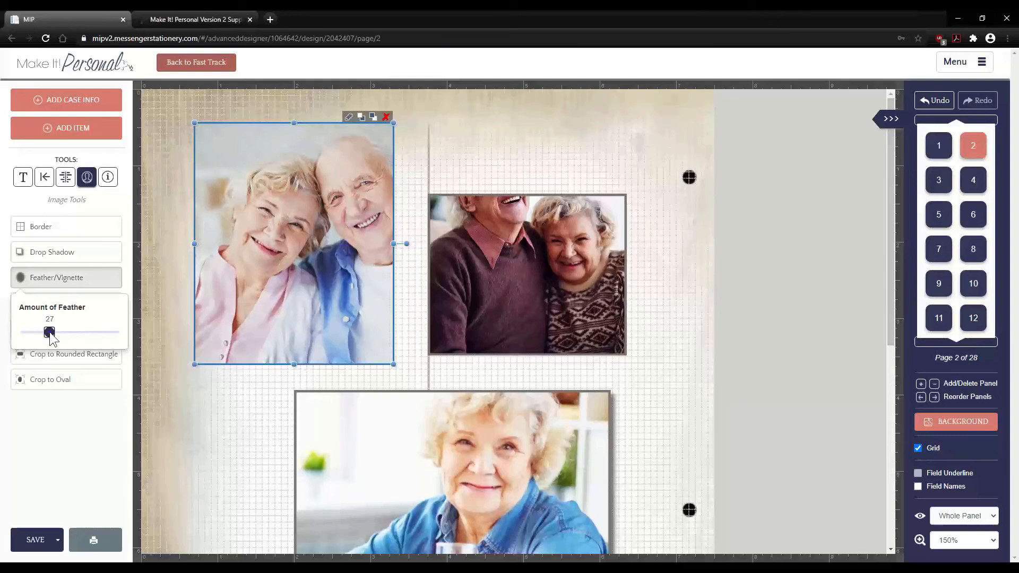
left_click(209, 393)
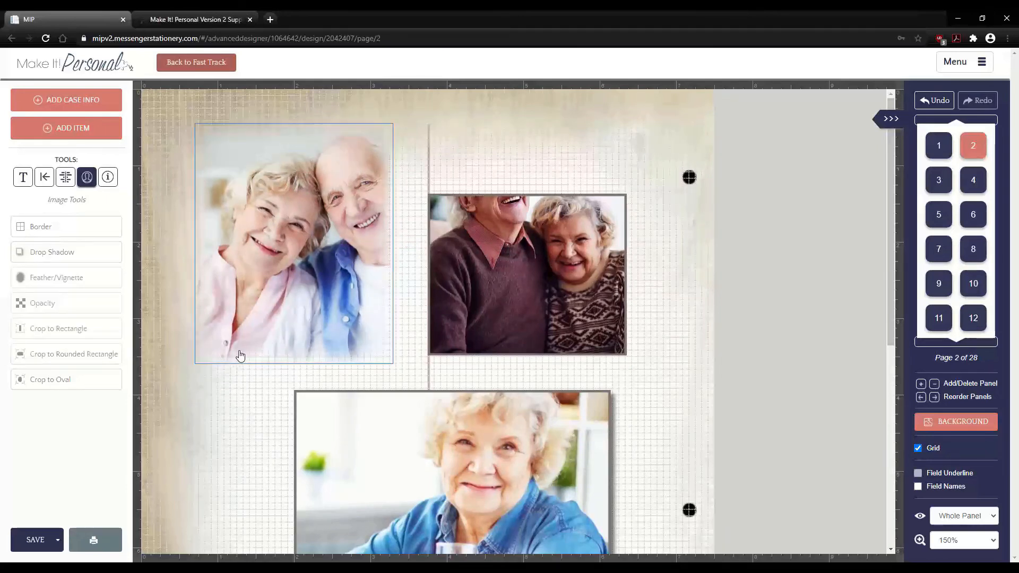
- Lower the couple photo's opacity to about 41 and nudge it up and left
left_click(235, 363)
left_click(234, 363)
left_click(232, 356)
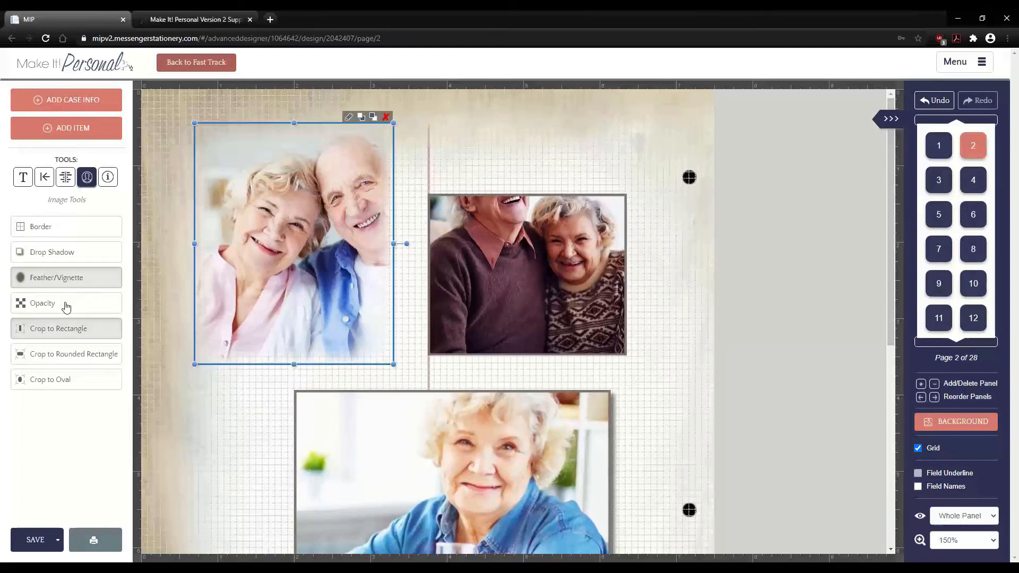
left_click(65, 306)
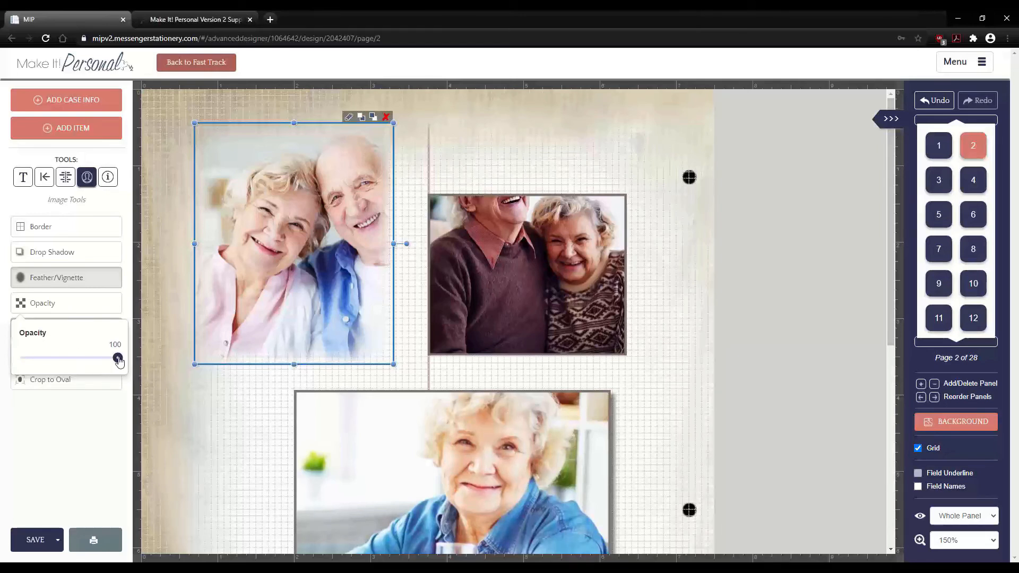
left_click_drag(118, 360, 62, 365)
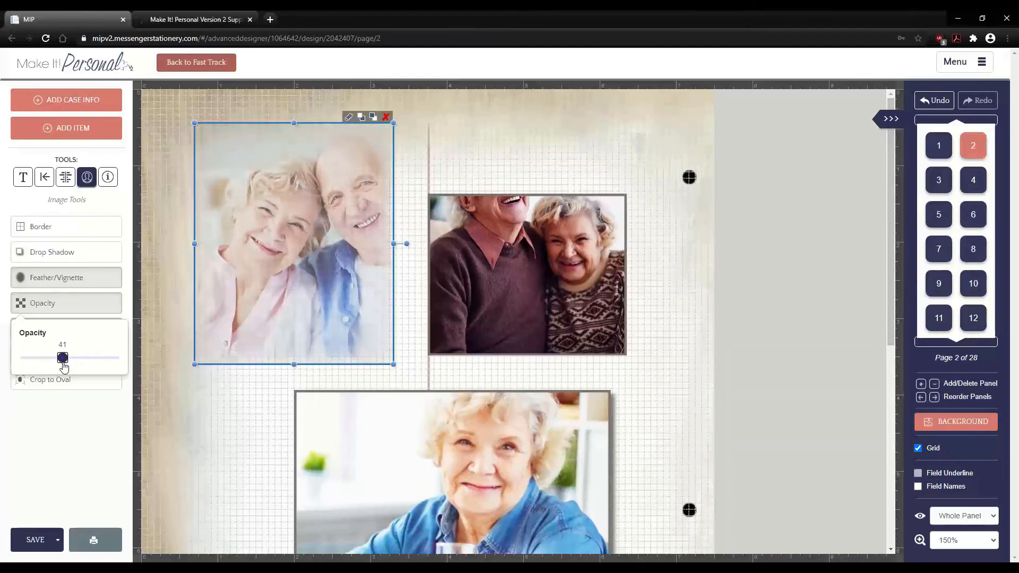
left_click(216, 393)
left_click(307, 274)
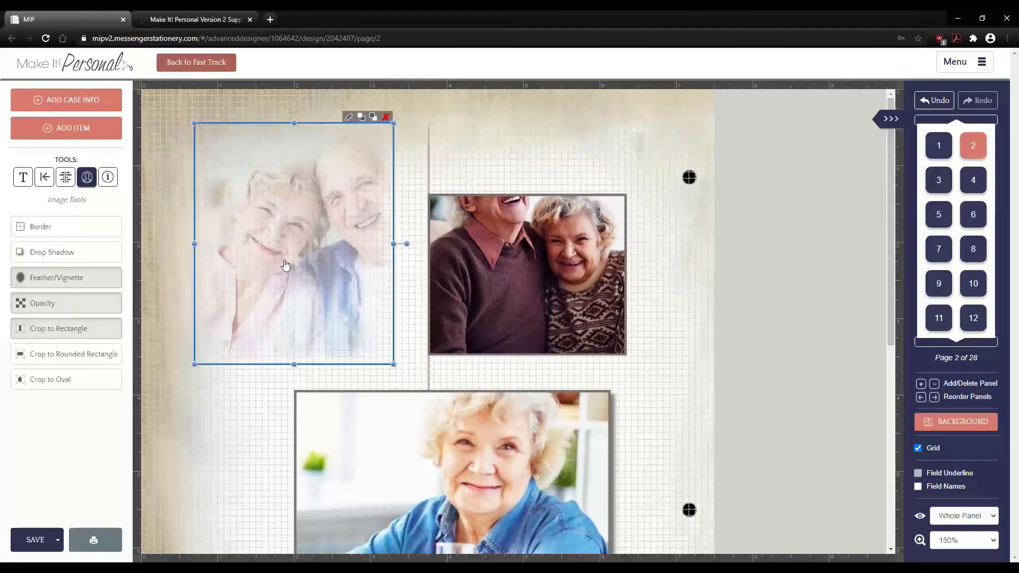
left_click_drag(284, 264, 256, 244)
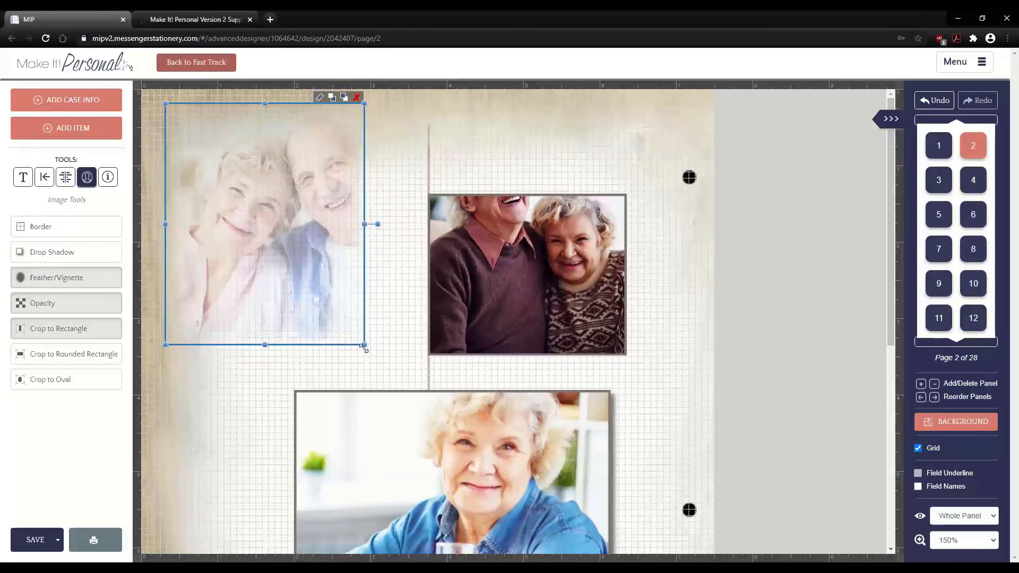
- Enlarge the faded photo across the page, then shrink it back near the top-left
left_click_drag(366, 346, 662, 531)
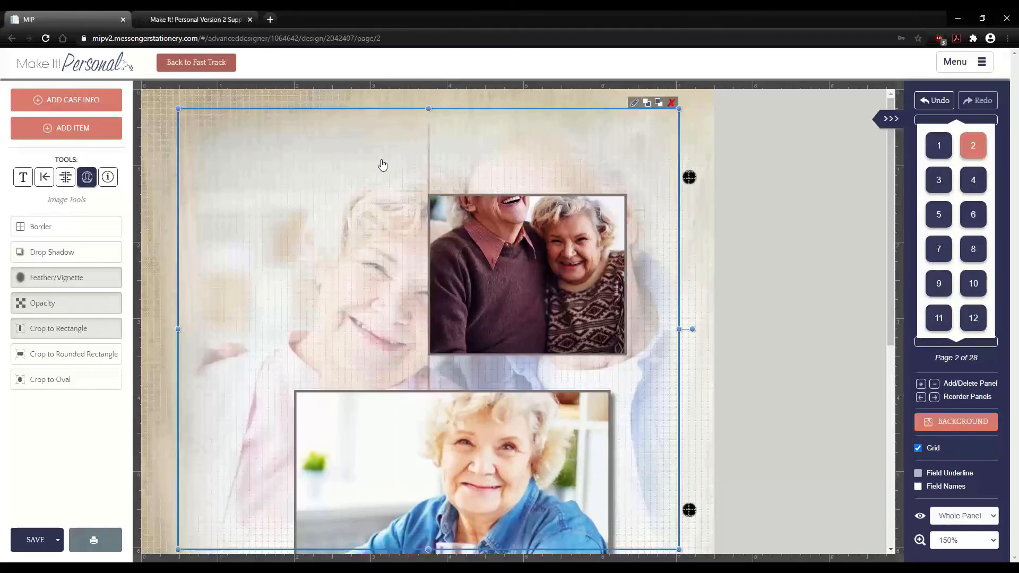
left_click_drag(334, 208, 345, 226)
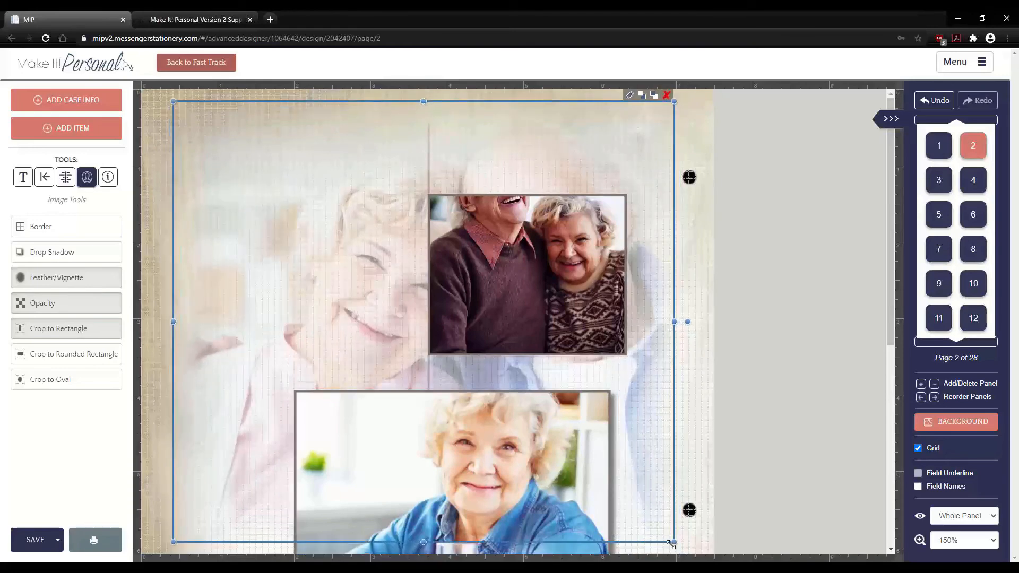
left_click_drag(674, 541, 355, 311)
left_click_drag(266, 199, 295, 240)
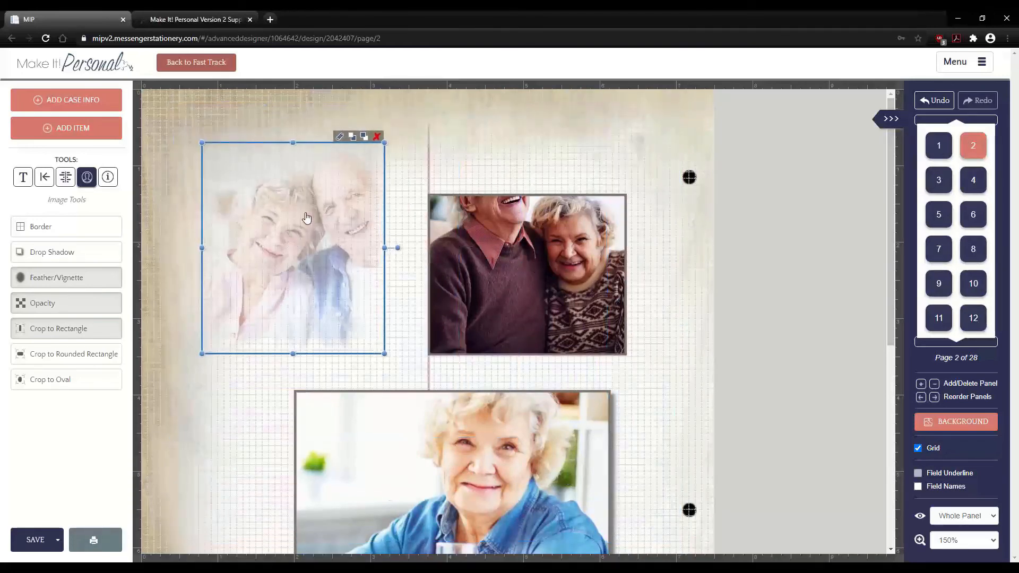
- Restore the photo to full opacity, set its feather to 0, and nudge it right
left_click(66, 308)
left_click_drag(63, 357, 222, 367)
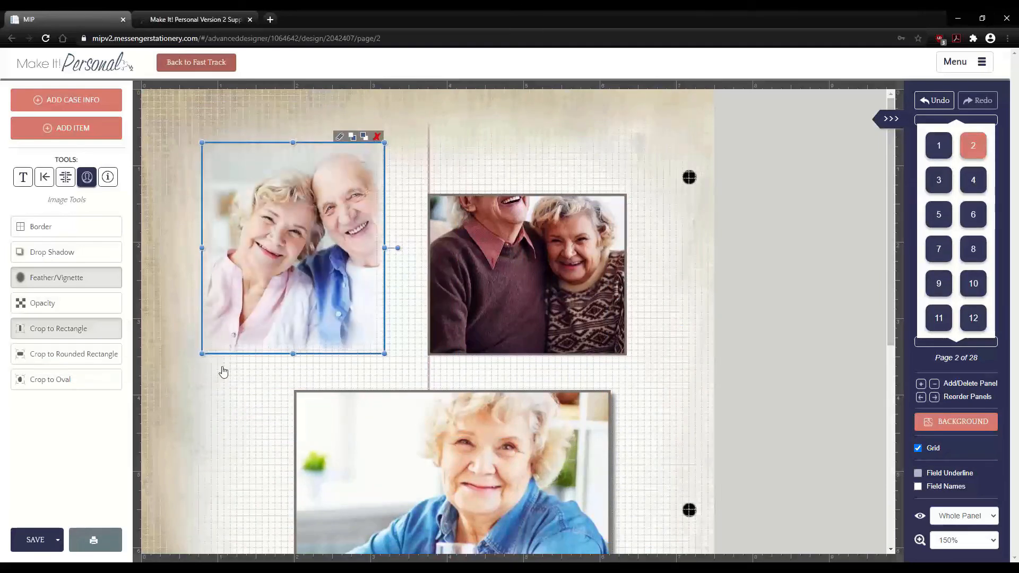
left_click(62, 278)
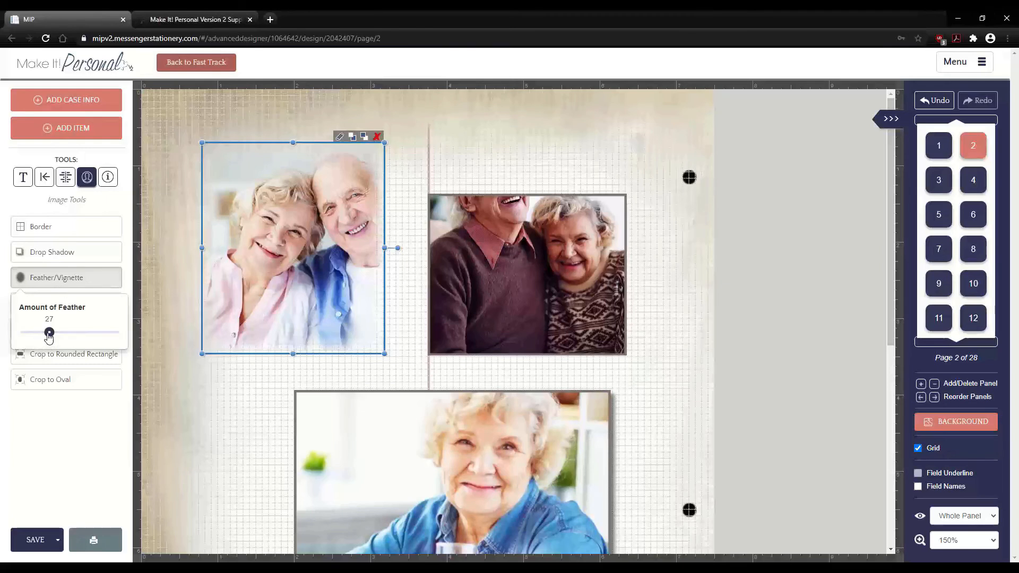
left_click_drag(49, 332, 24, 332)
left_click_drag(284, 293, 301, 297)
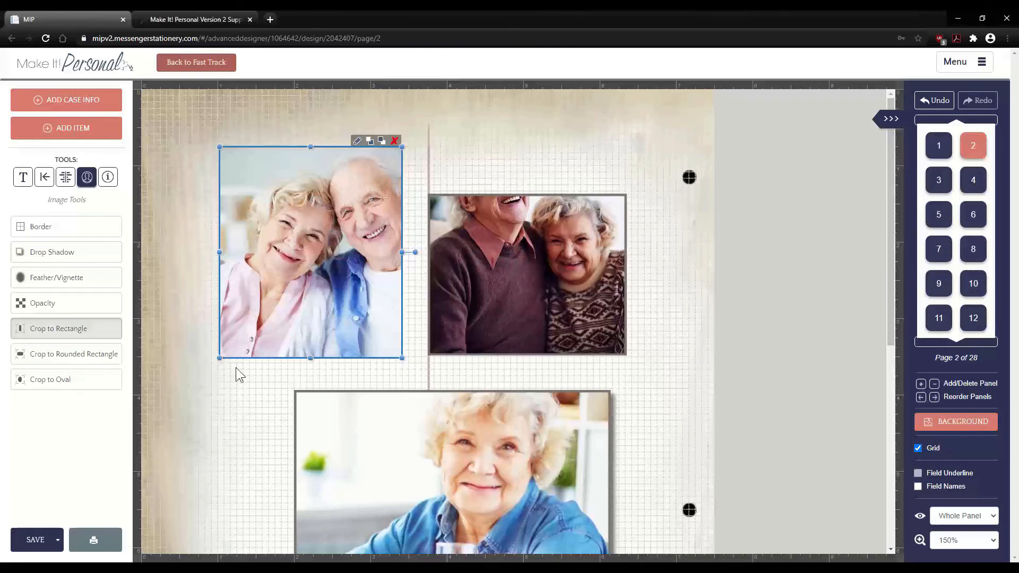
- Crop the couple photo to a rounded rectangle and preview it over the other photos
left_click(80, 354)
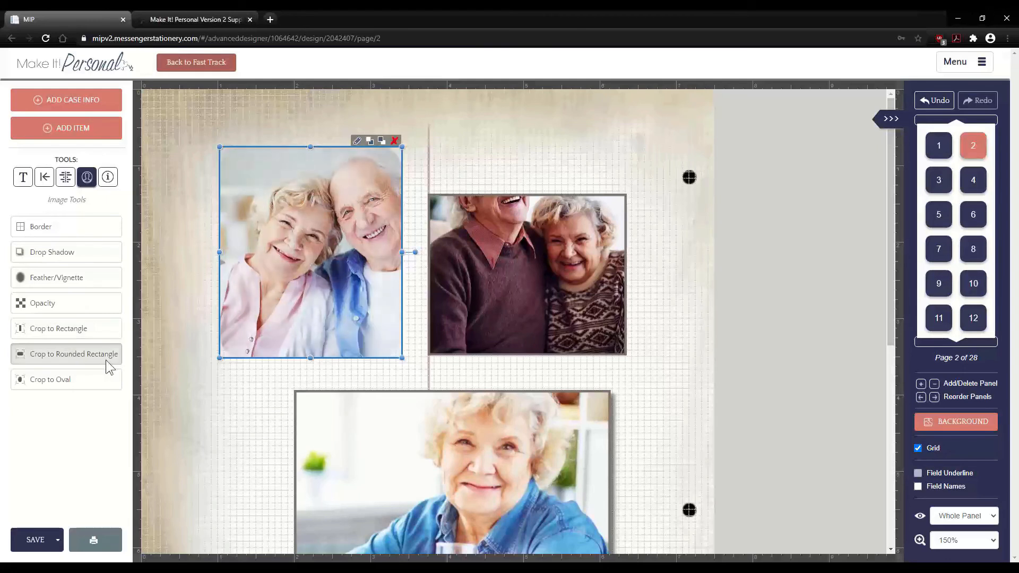
left_click(264, 382)
left_click(311, 313)
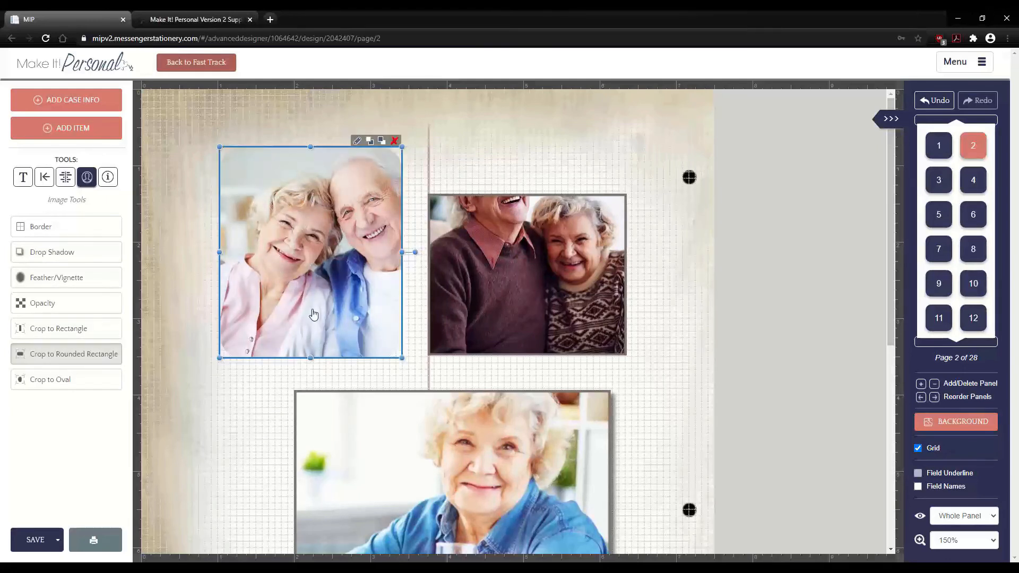
left_click_drag(299, 224, 322, 291)
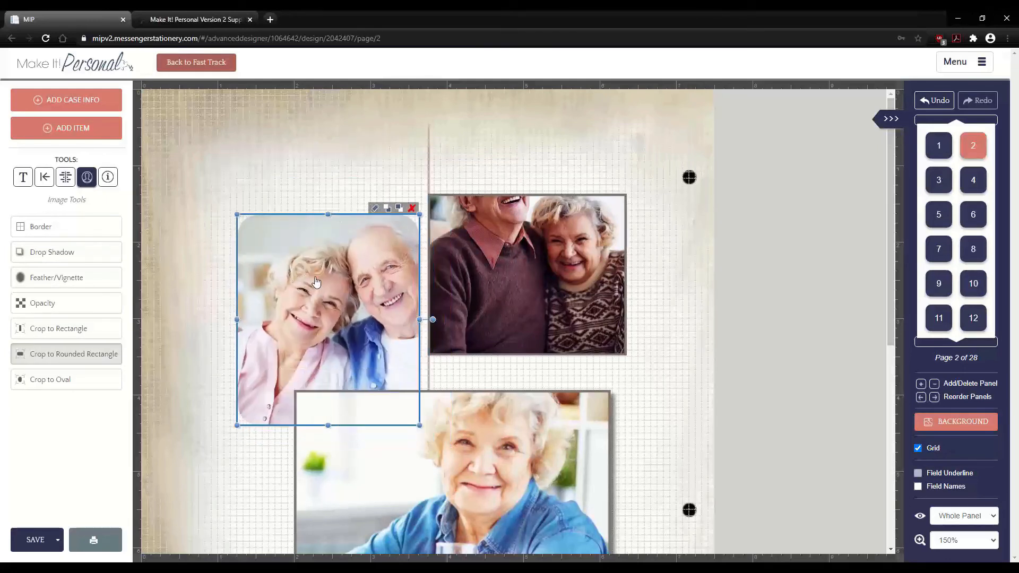
left_click(189, 287)
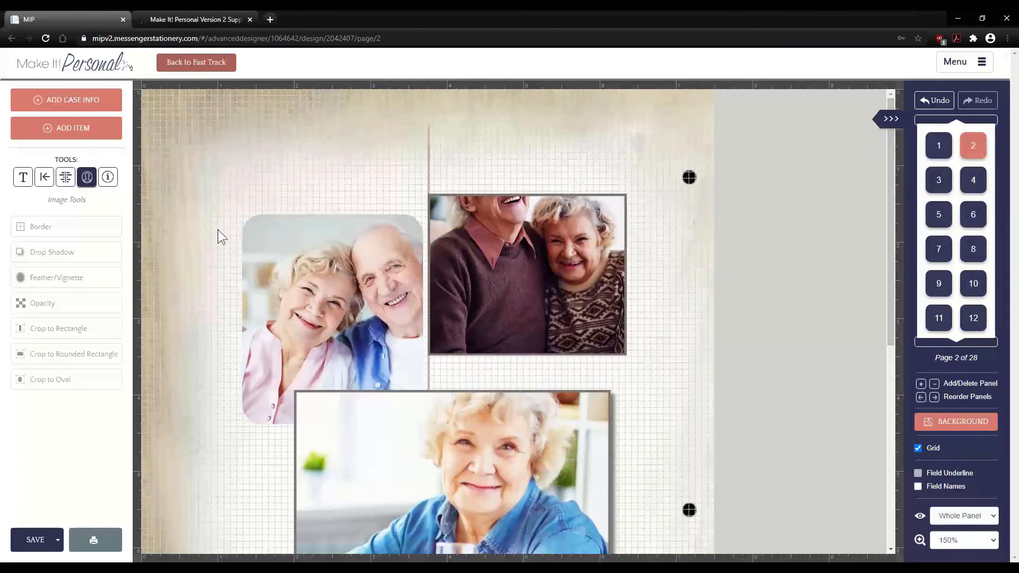
left_click(255, 316)
left_click_drag(255, 315, 206, 259)
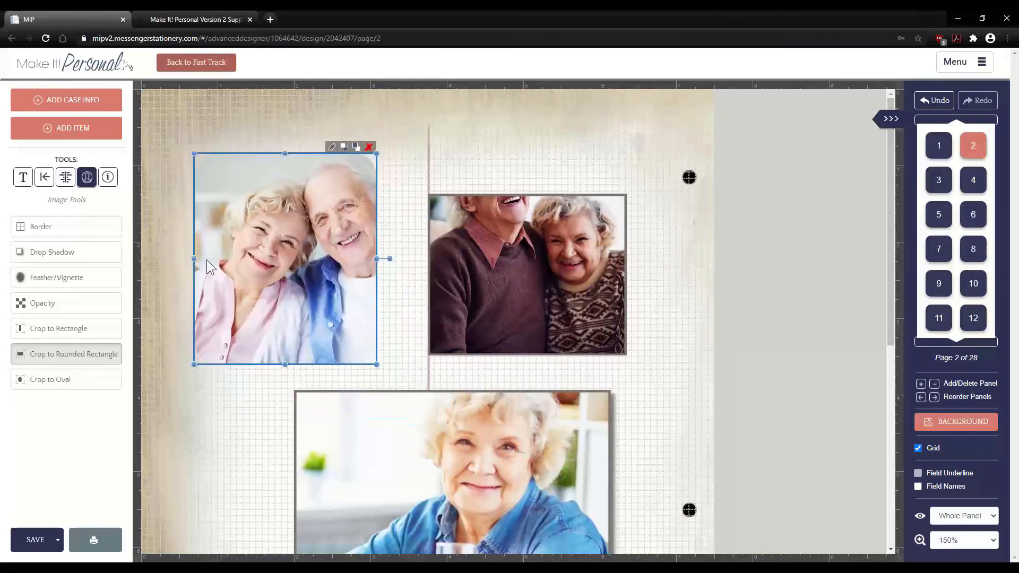
- Switch to an oval crop and position the oval photo near the top-left
left_click(79, 378)
mouse_move(287, 250)
left_mouse_down()
mouse_move(285, 230)
mouse_move(290, 238)
left_mouse_up()
left_click(165, 195)
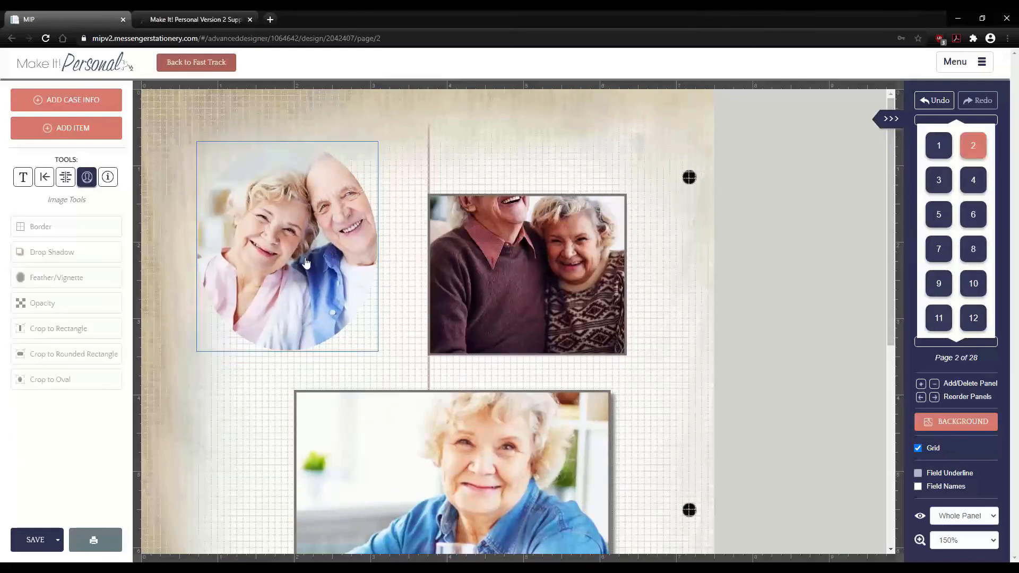
left_click(305, 262)
left_click_drag(283, 219, 298, 232)
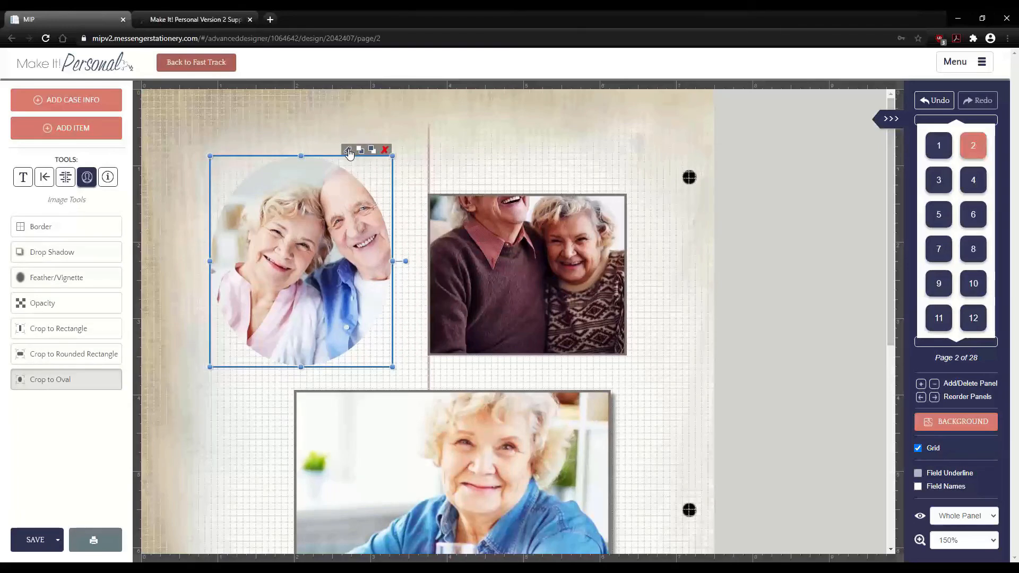
- Set the oval photo to brightness 19% and contrast 62%, and reframe its oval crop
left_click(348, 151)
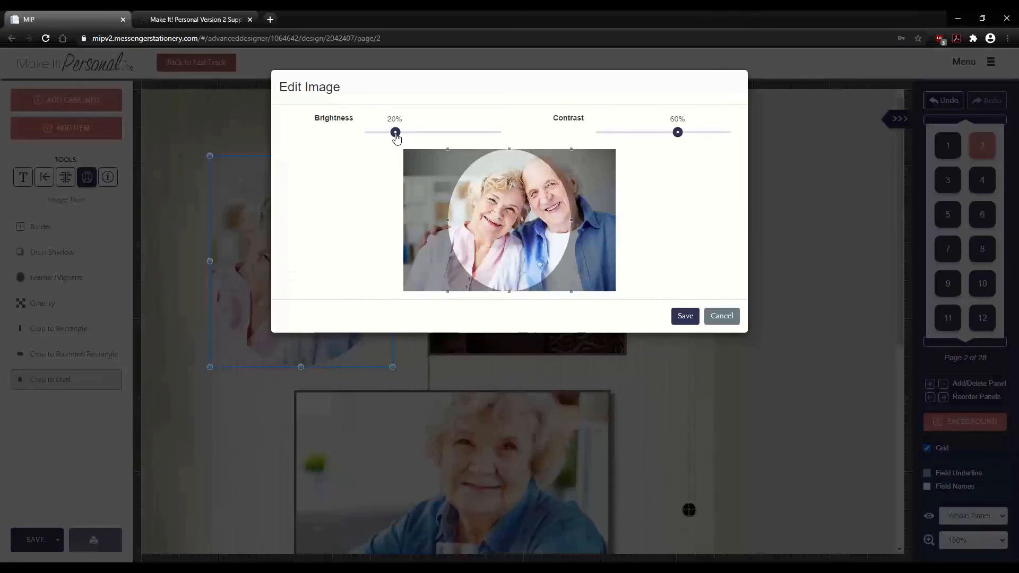
left_click_drag(396, 134, 394, 134)
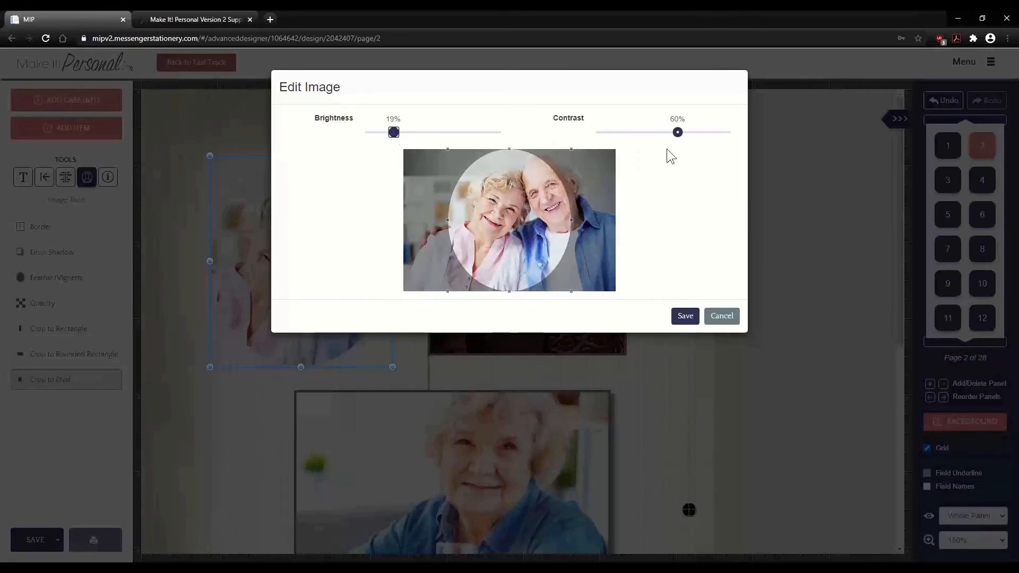
left_click_drag(679, 134, 681, 134)
left_click_drag(503, 223, 527, 191)
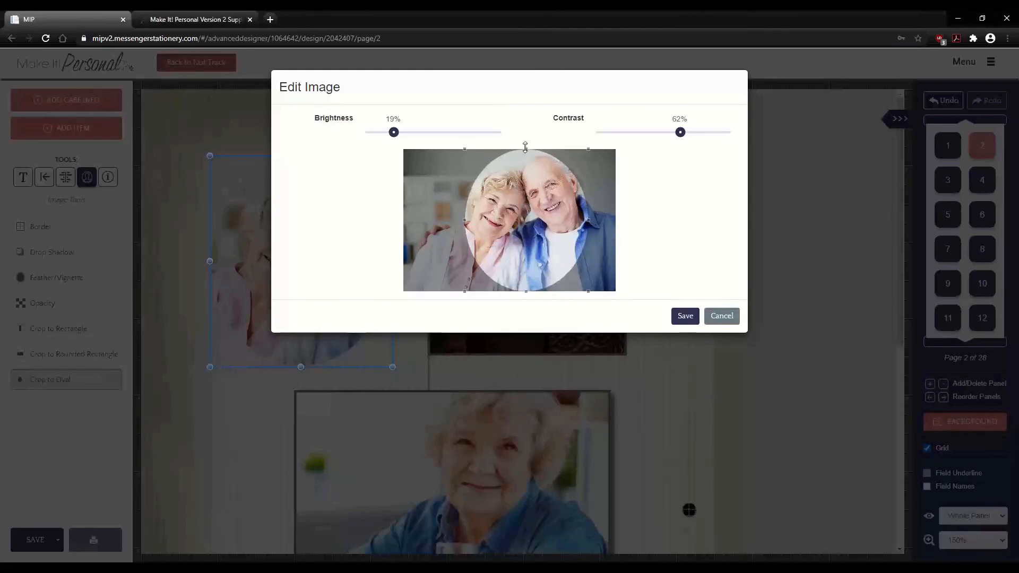
mouse_move(525, 148)
left_mouse_down()
mouse_move(509, 198)
mouse_move(526, 149)
left_mouse_up()
mouse_move(539, 229)
left_mouse_down()
mouse_move(511, 228)
mouse_move(538, 222)
left_mouse_up()
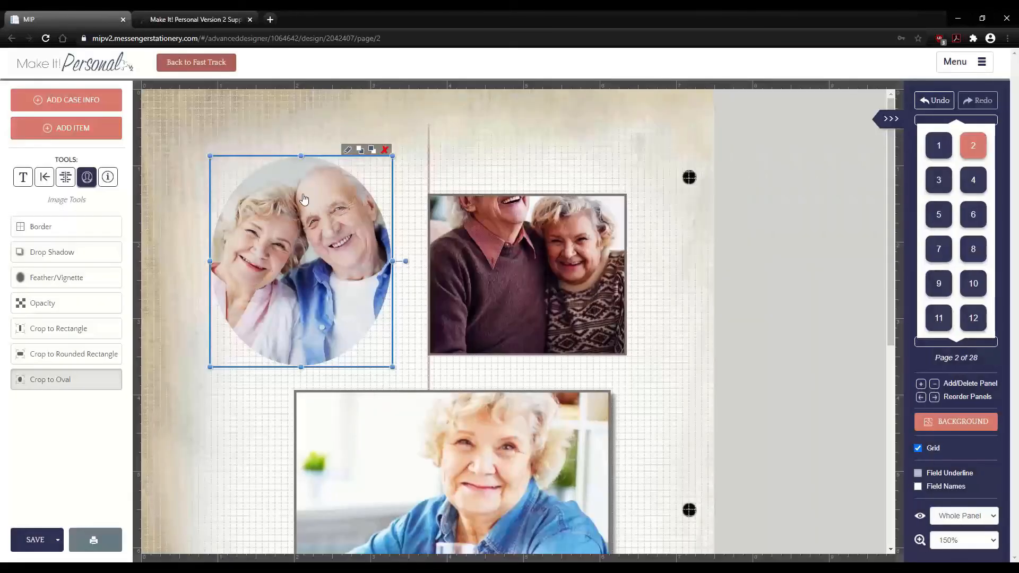
- Enlarge the oval photo, widen and shift its oval crop, and save the edits
left_click_drag(209, 157, 168, 169)
left_click_drag(255, 225, 265, 207)
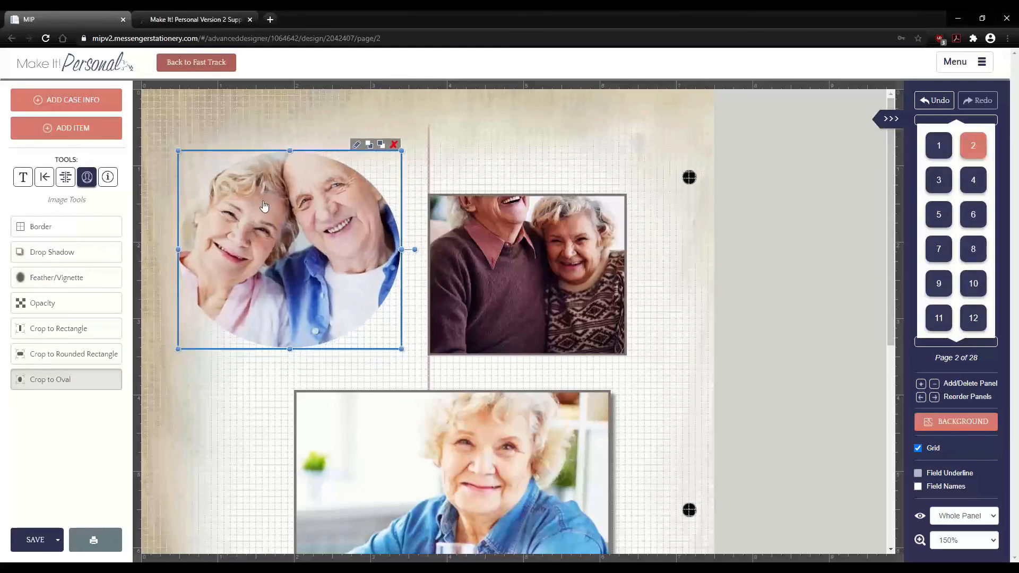
left_click(357, 144)
left_click_drag(471, 258, 447, 279)
left_click_drag(537, 207, 547, 207)
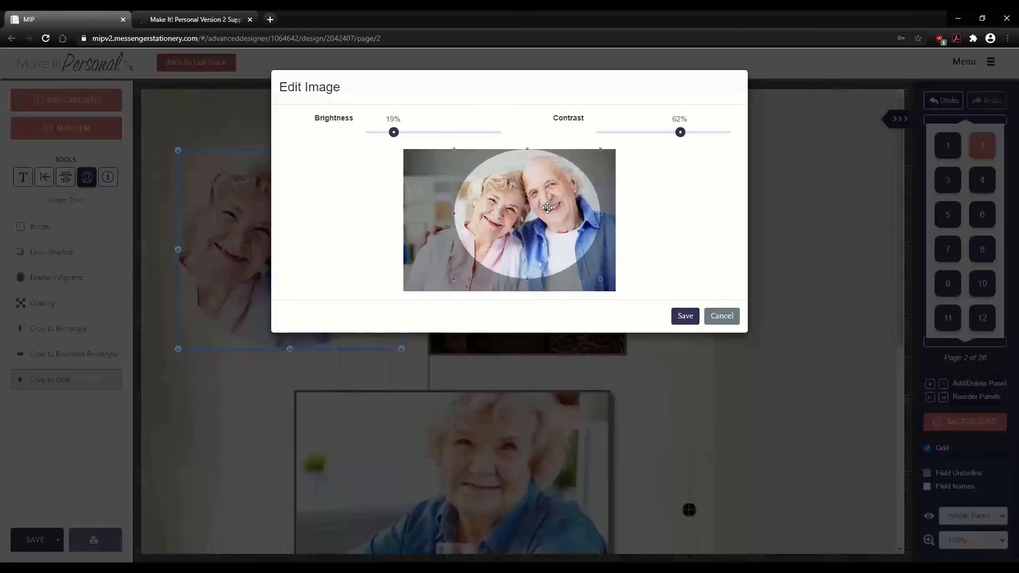
left_click(682, 316)
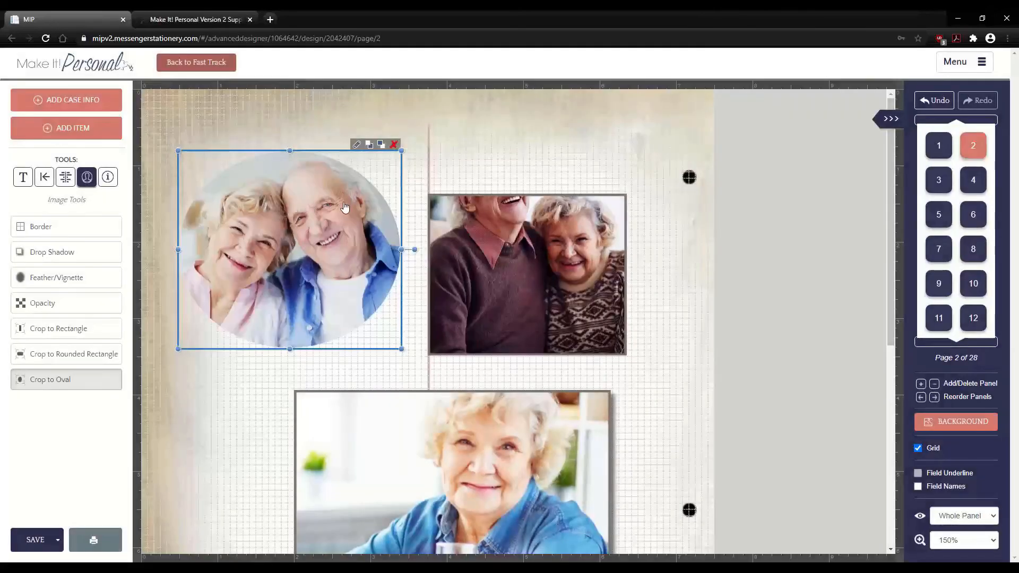
left_click(494, 252)
left_click(344, 224)
- Overlap the oval photo onto the right rectangular photo and set their layer order
left_click_drag(279, 232, 389, 279)
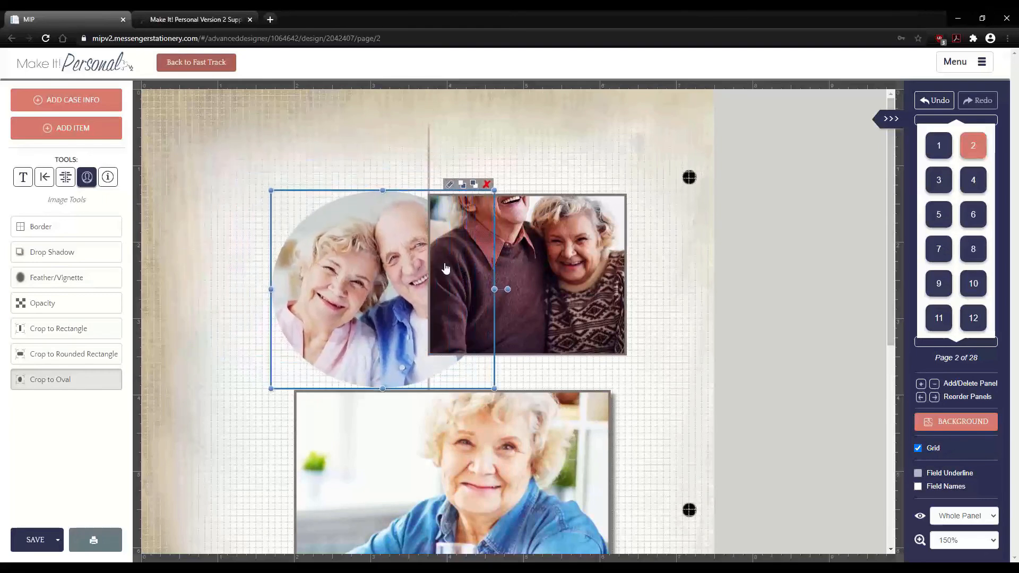
left_click(476, 186)
left_click_drag(371, 284, 357, 266)
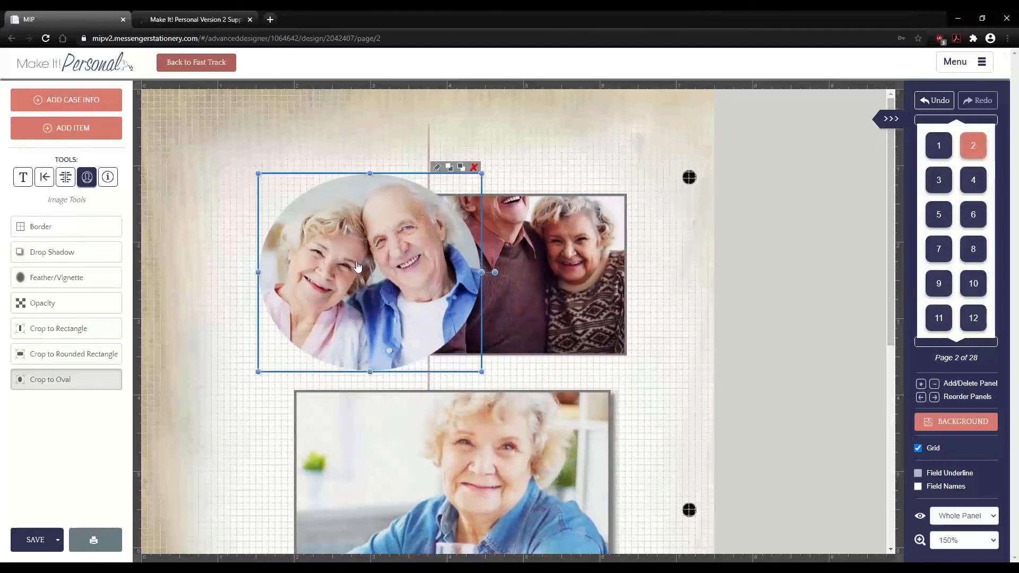
left_click(552, 285)
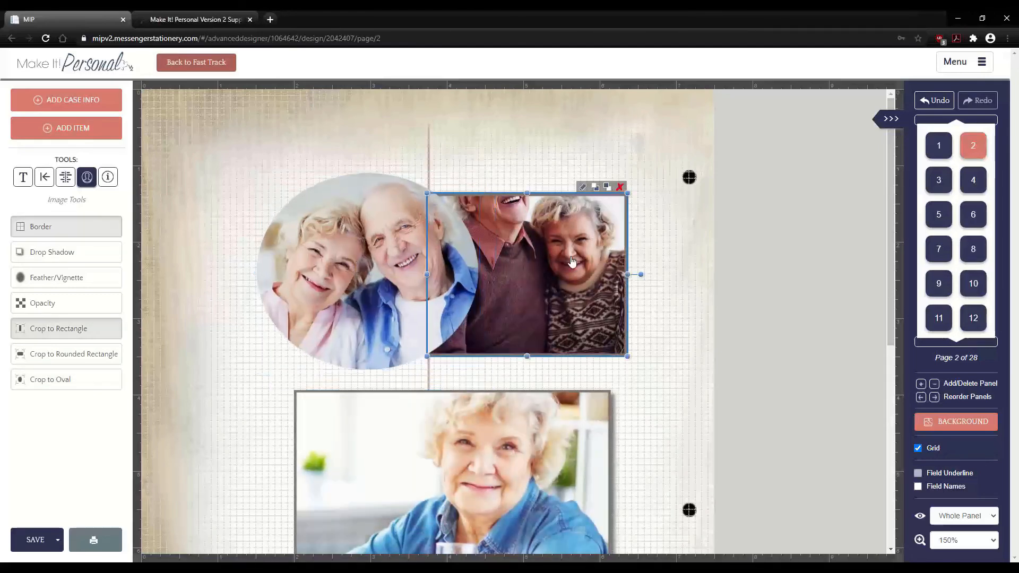
left_click_drag(572, 261, 581, 261)
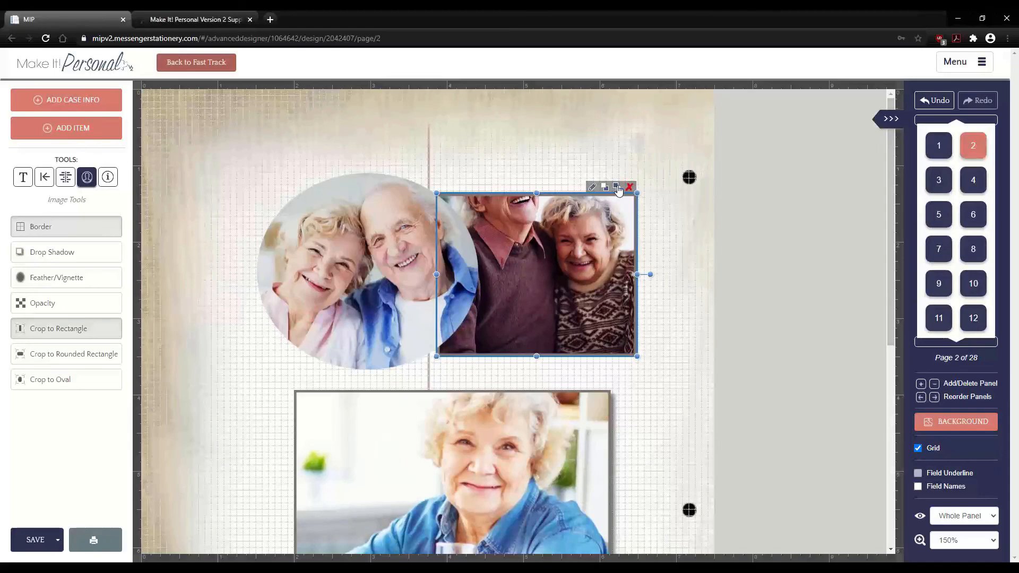
left_click(617, 187)
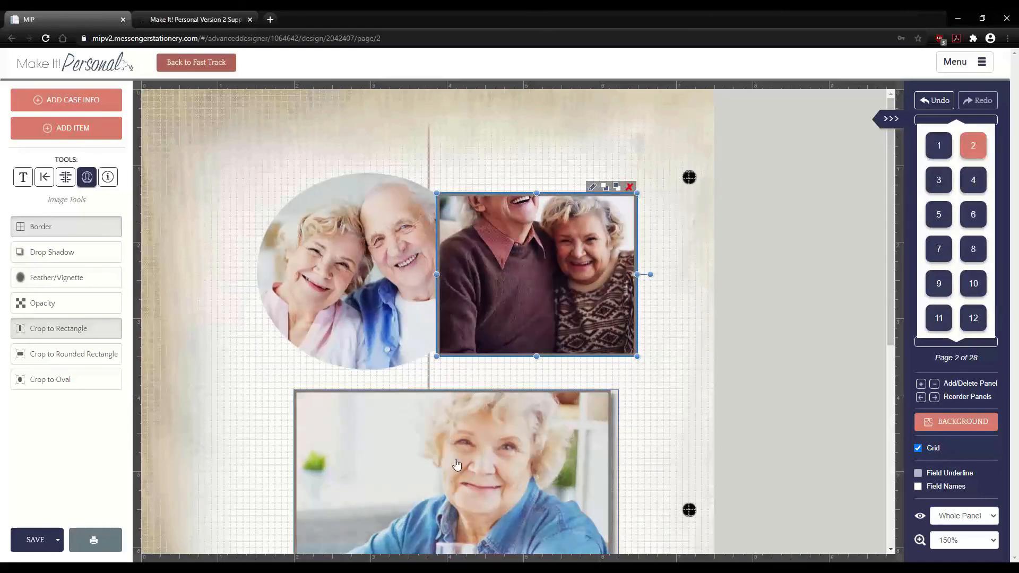
- Bring the oval photo forward and tuck the woman-with-glass photo underneath it on the left
left_click_drag(456, 465, 492, 364)
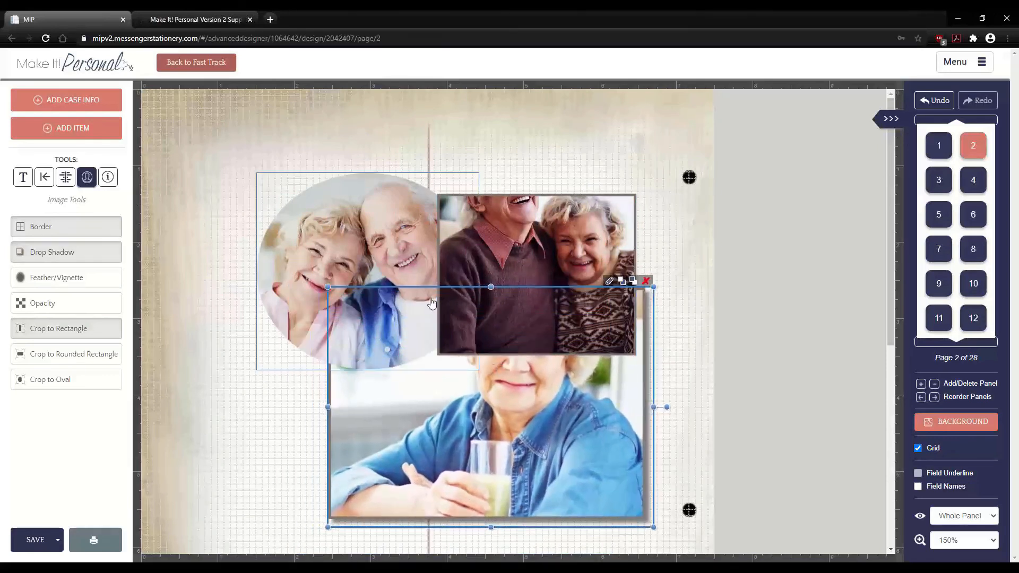
left_click(355, 226)
left_click(459, 166)
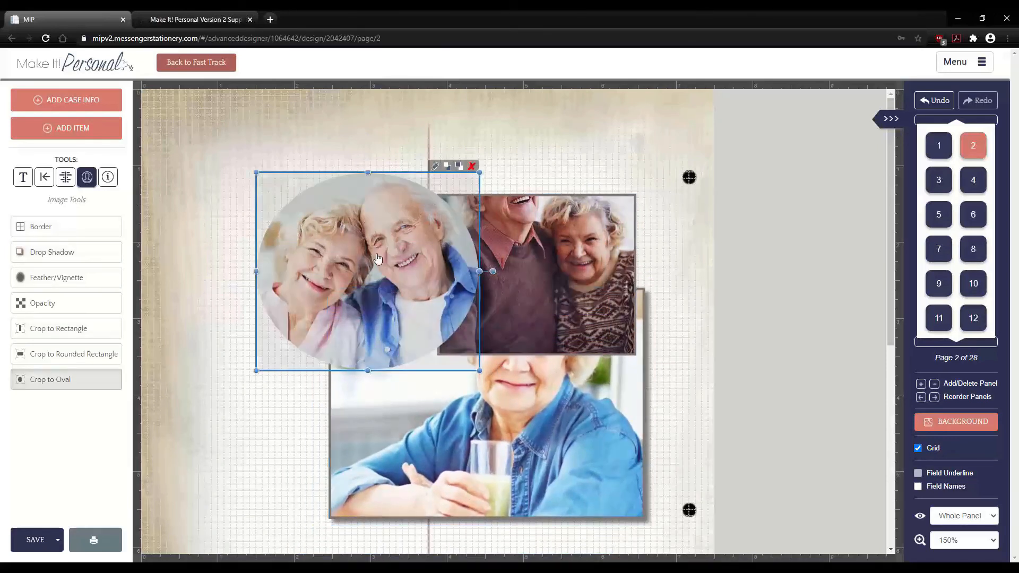
left_click_drag(349, 266, 335, 224)
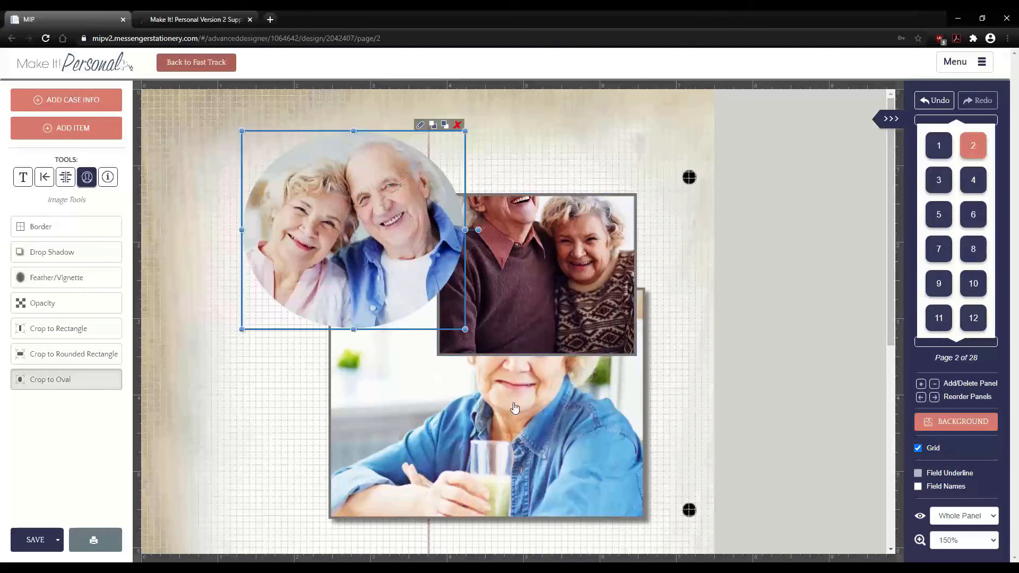
left_click(273, 428)
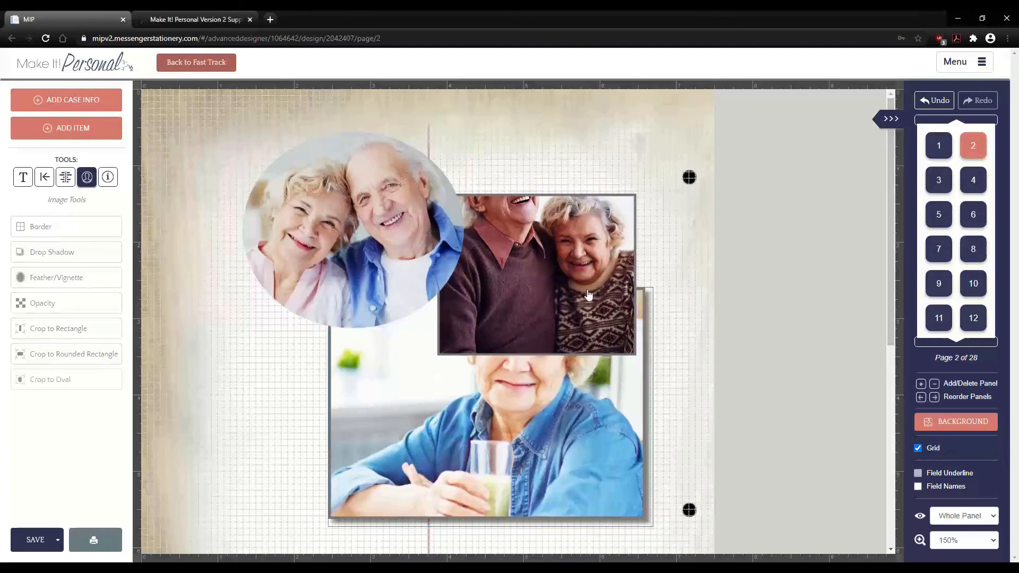
left_click(471, 460)
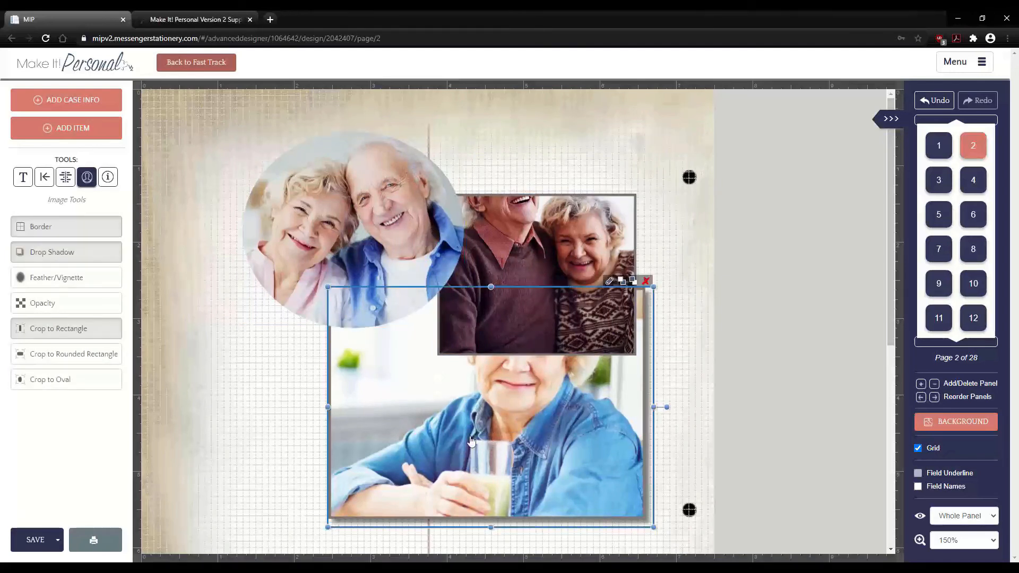
left_click_drag(471, 440, 353, 456)
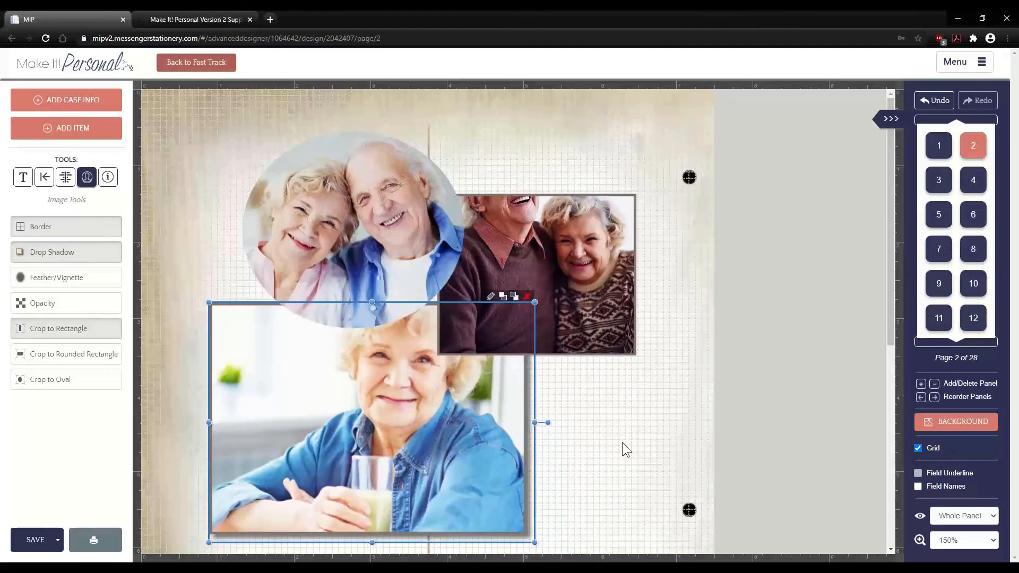
left_click(623, 443)
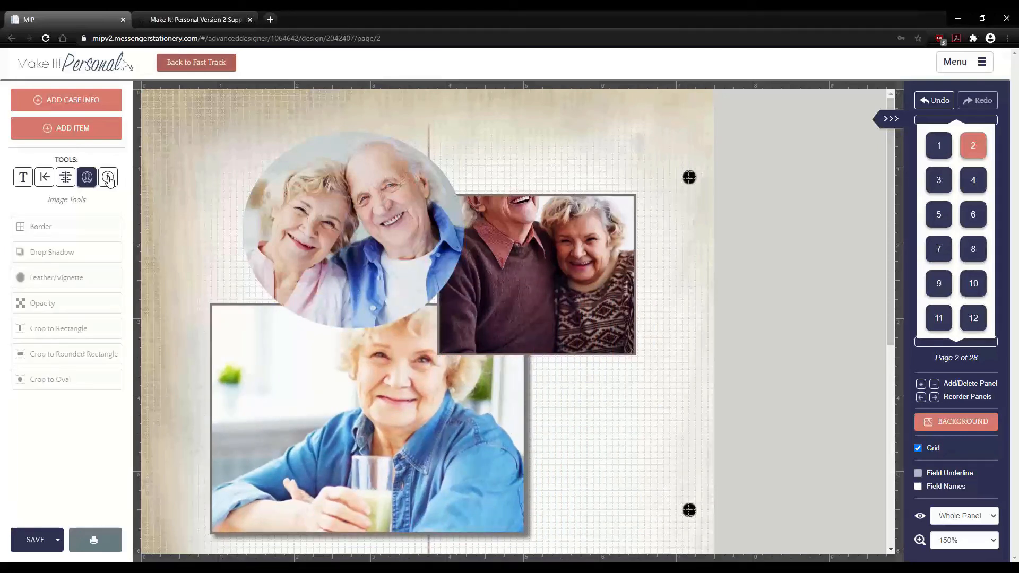
- Check the case, product, series and template information, then save the register book design
left_click(108, 178)
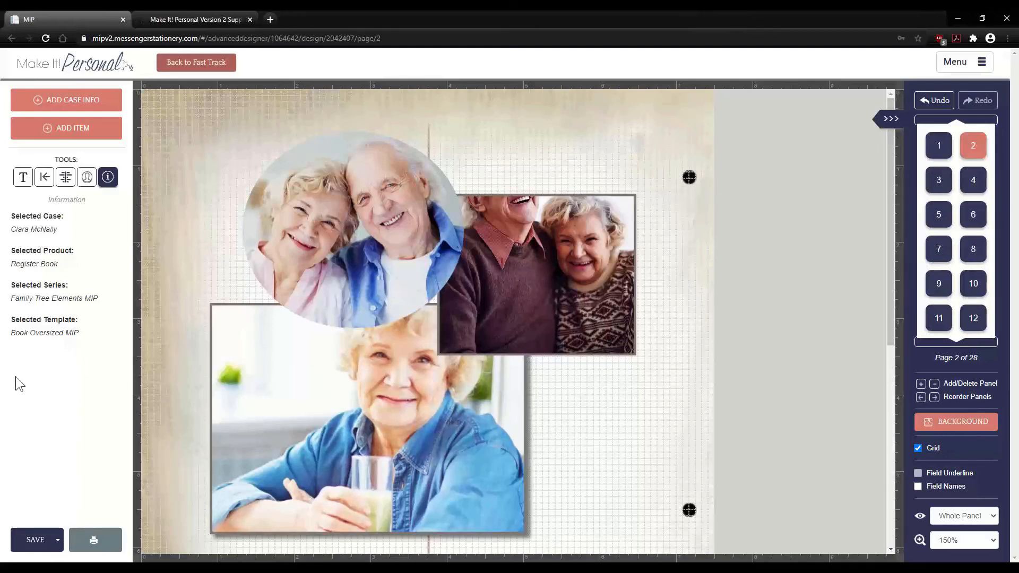
left_click(22, 178)
left_click(37, 543)
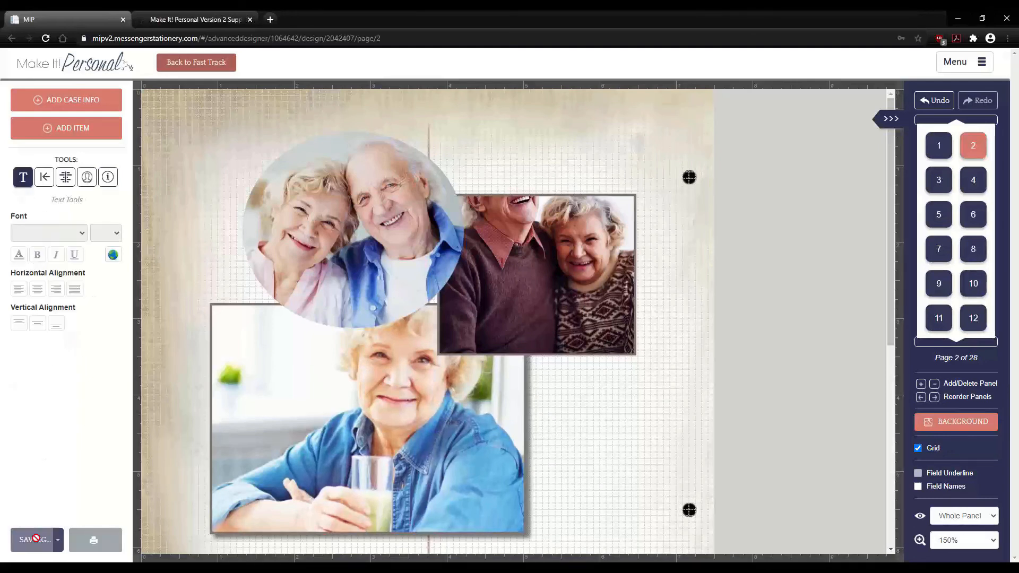
- Select only pages 1, 2, 4, 6 and 9 and generate them as a PDF
left_click(93, 541)
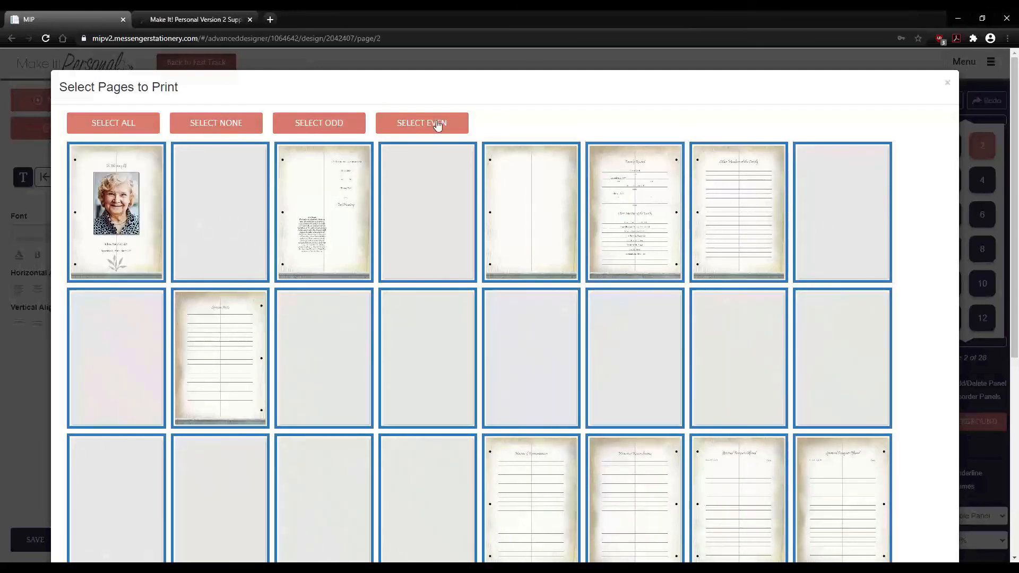
left_click(211, 128)
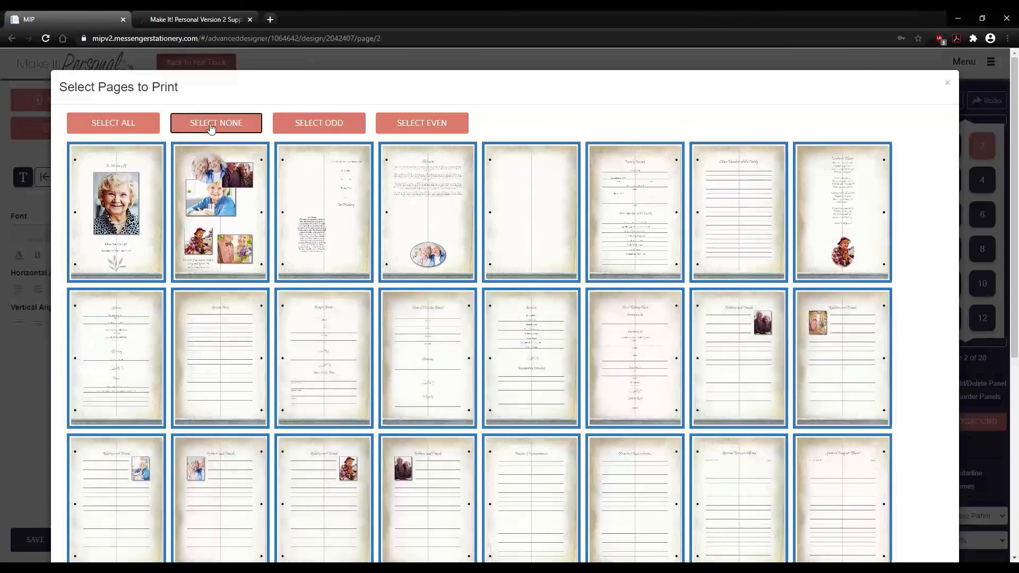
left_click(131, 194)
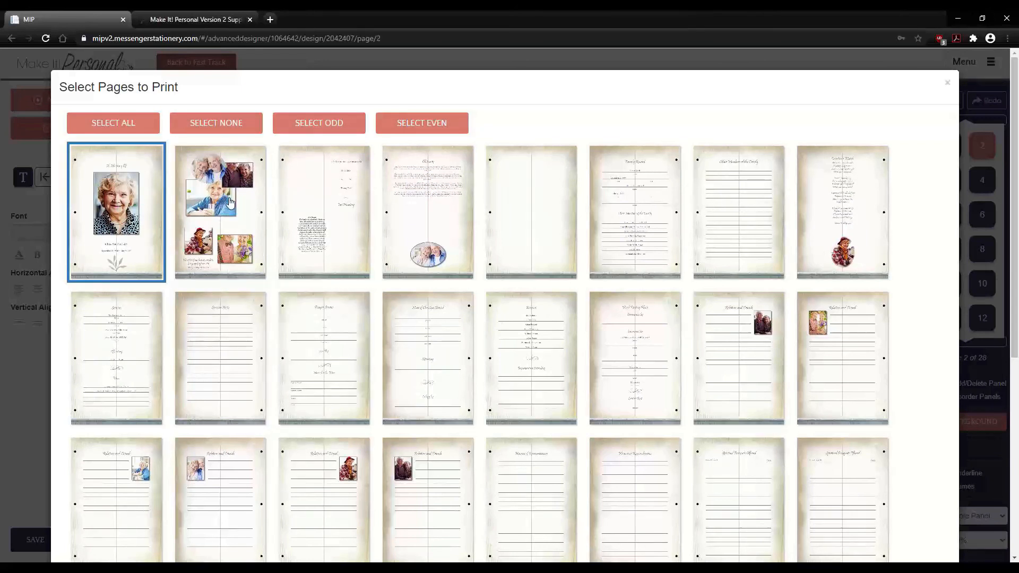
left_click(231, 203)
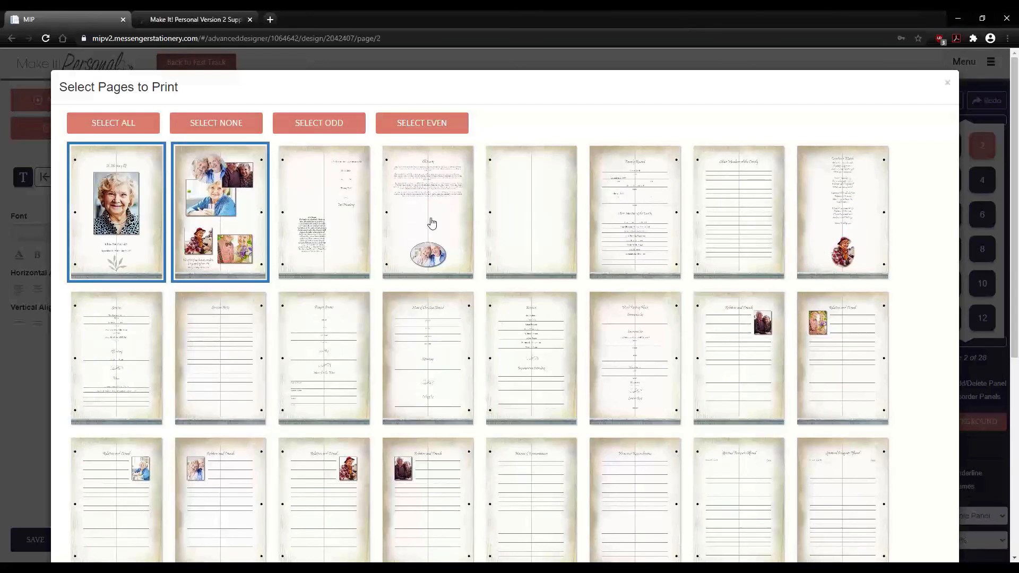
left_click(473, 211)
left_click(646, 217)
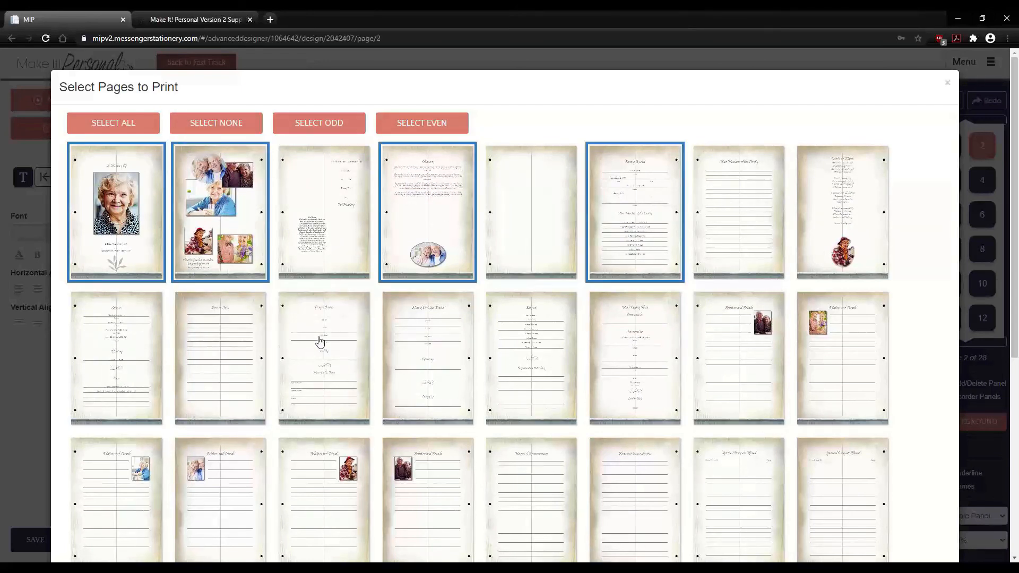
left_click(135, 348)
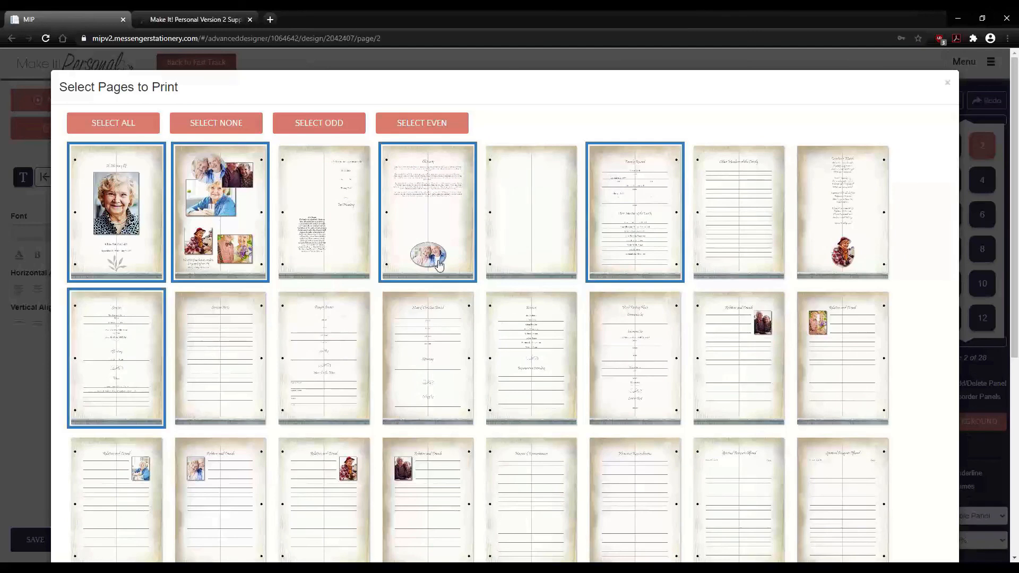
scroll(451, 267, "down", 6)
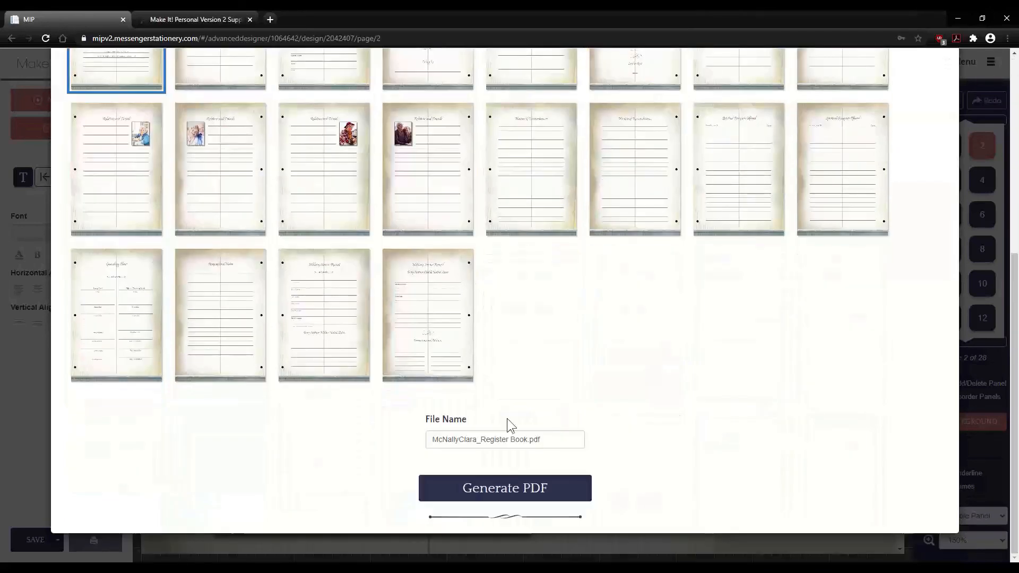
left_click(509, 489)
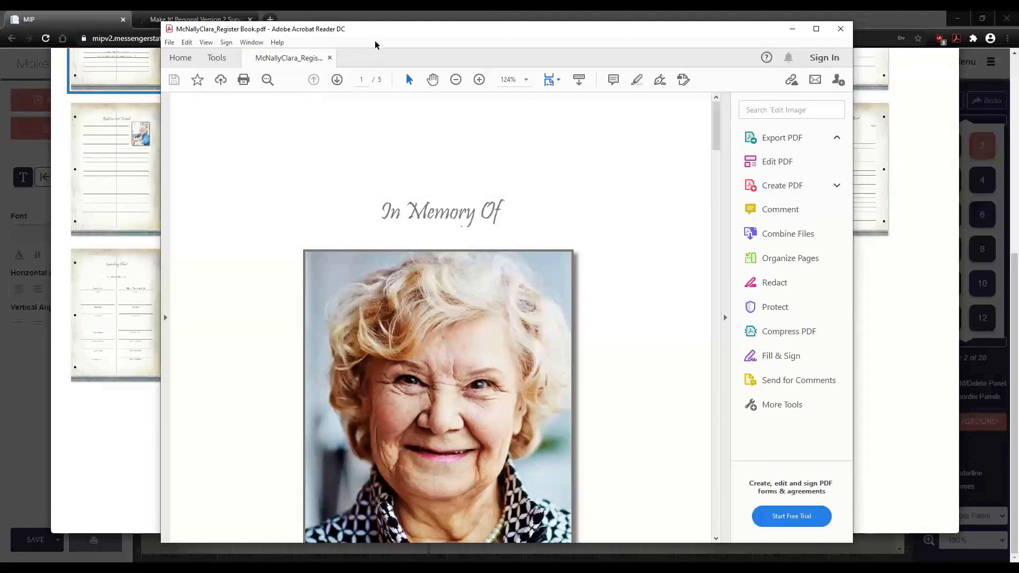
- Scroll through the register book PDF in Acrobat Reader
left_click(246, 224)
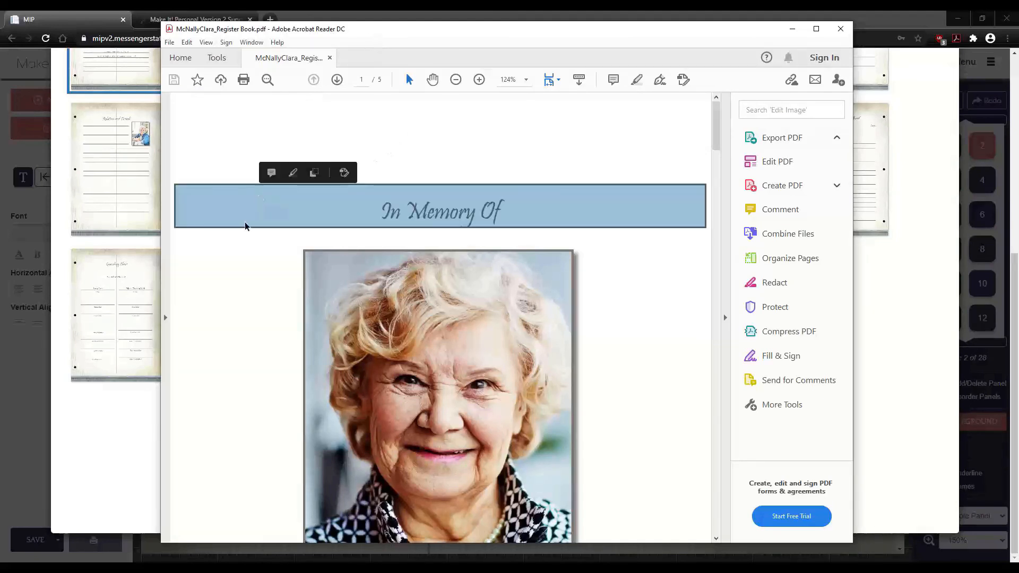
scroll(237, 285, "down", 5)
scroll(238, 281, "down", 15)
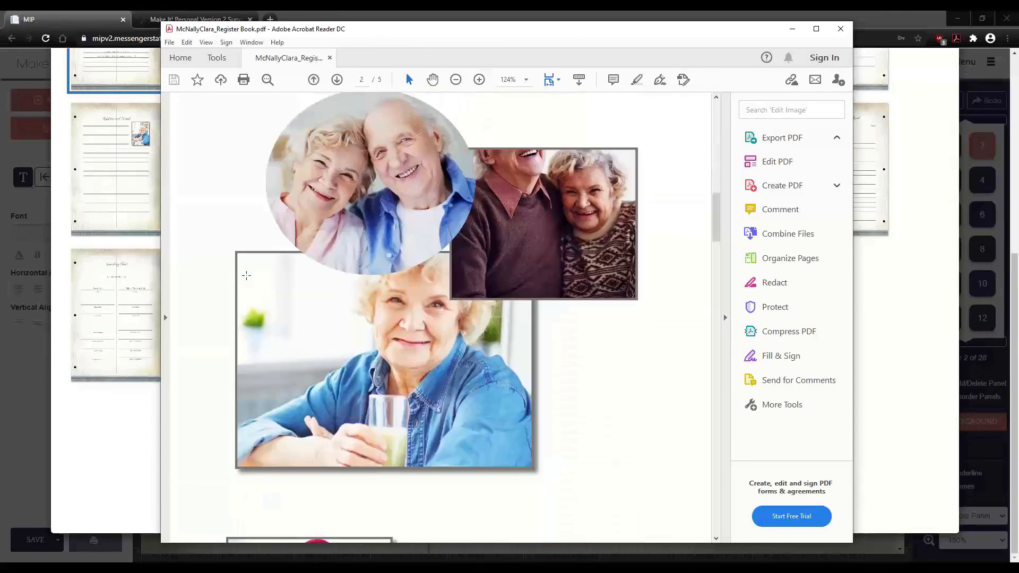
scroll(244, 274, "down", 10)
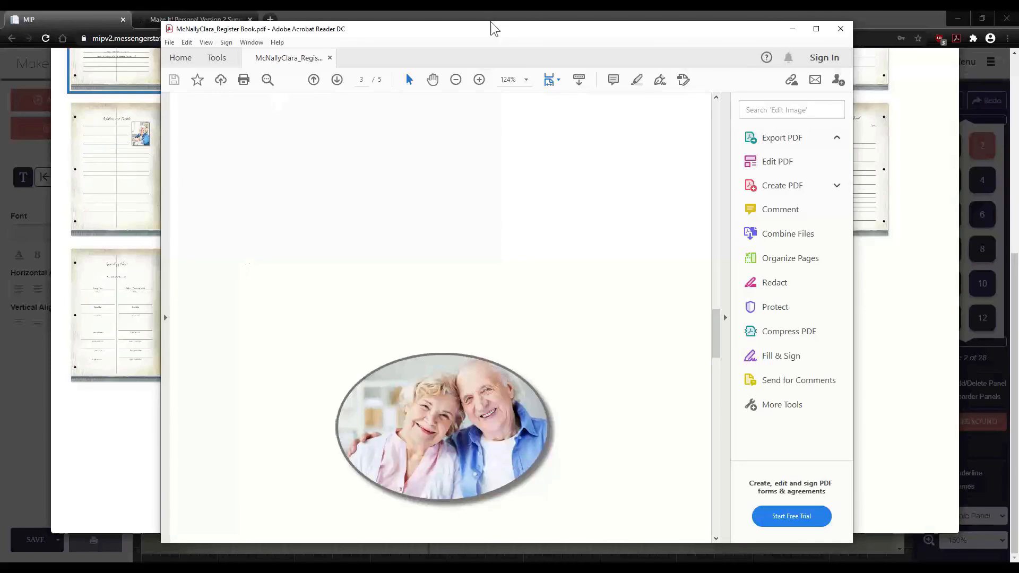
left_click_drag(498, 26, 511, 27)
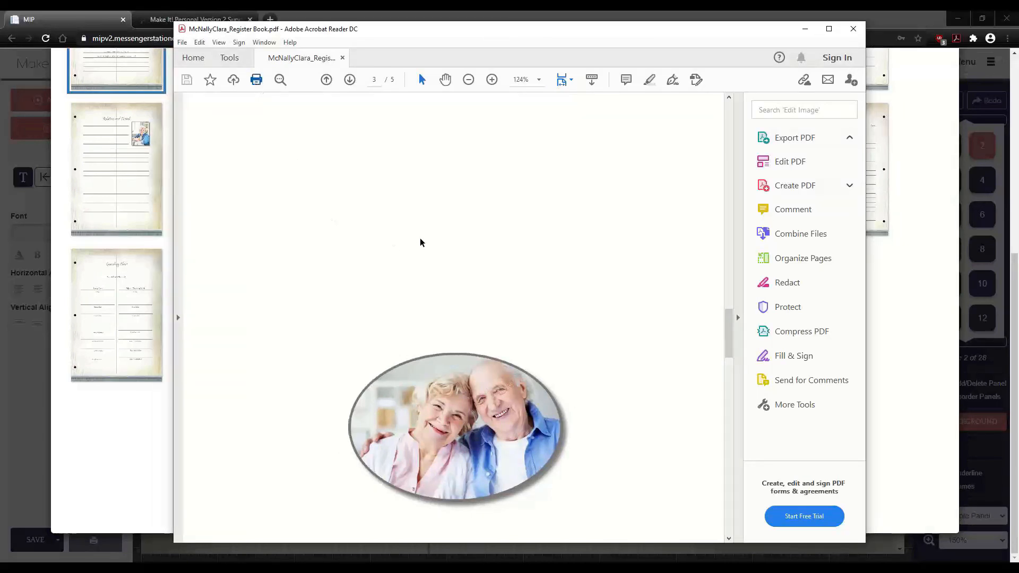
- Cancel printing the PDF and close Acrobat Reader, returning to page selection
key("ctrl+p")
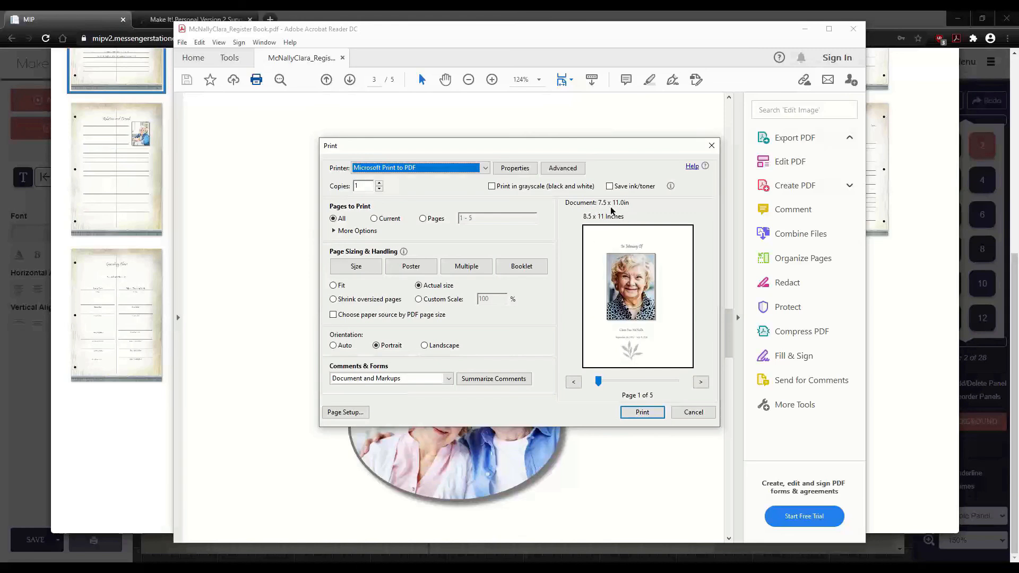
left_click(692, 415)
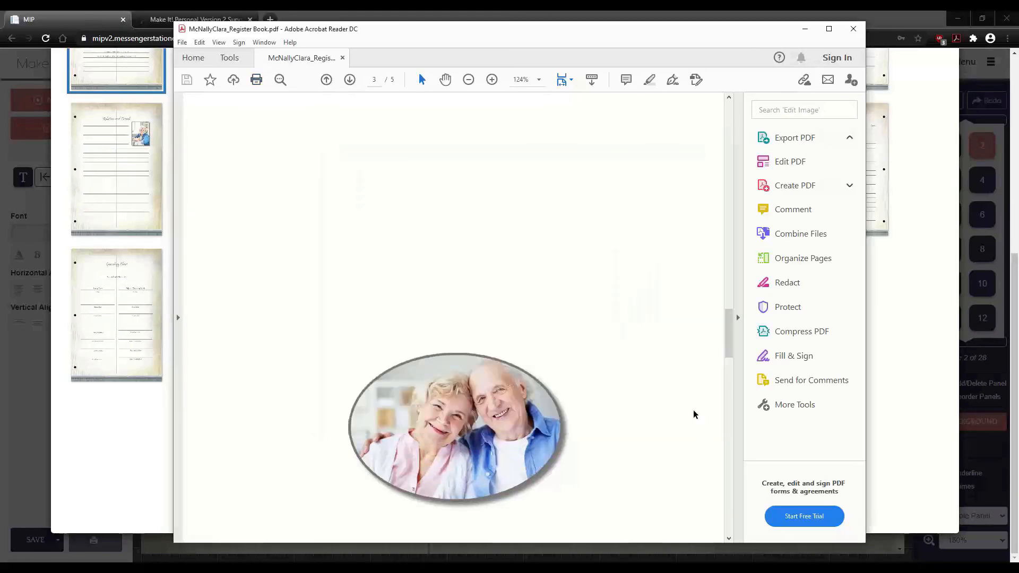
left_click(855, 28)
scroll(534, 366, "up", 6)
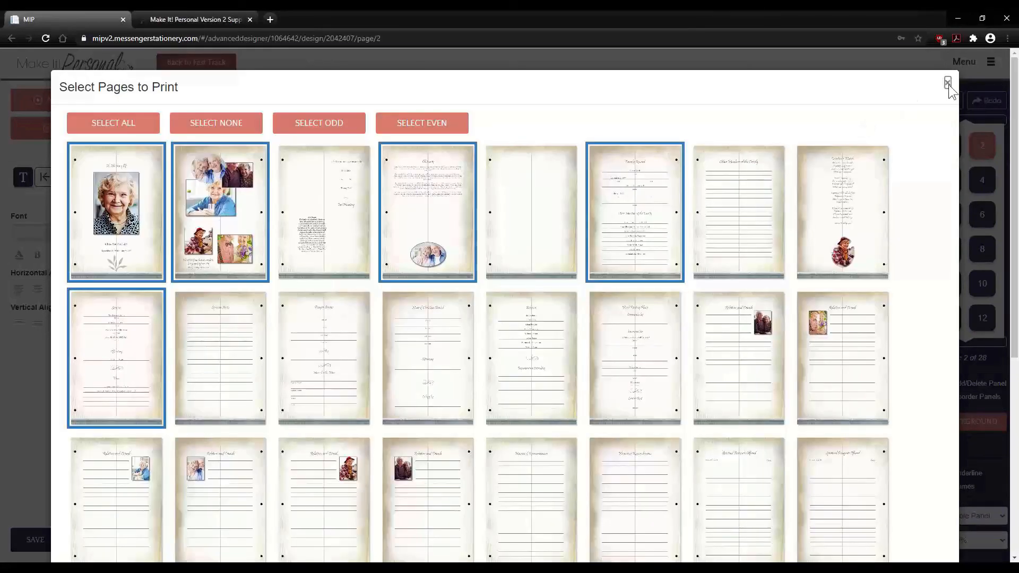
- Close the page-selection dialog and save the design as template 'Joes new family tree'
left_click(947, 85)
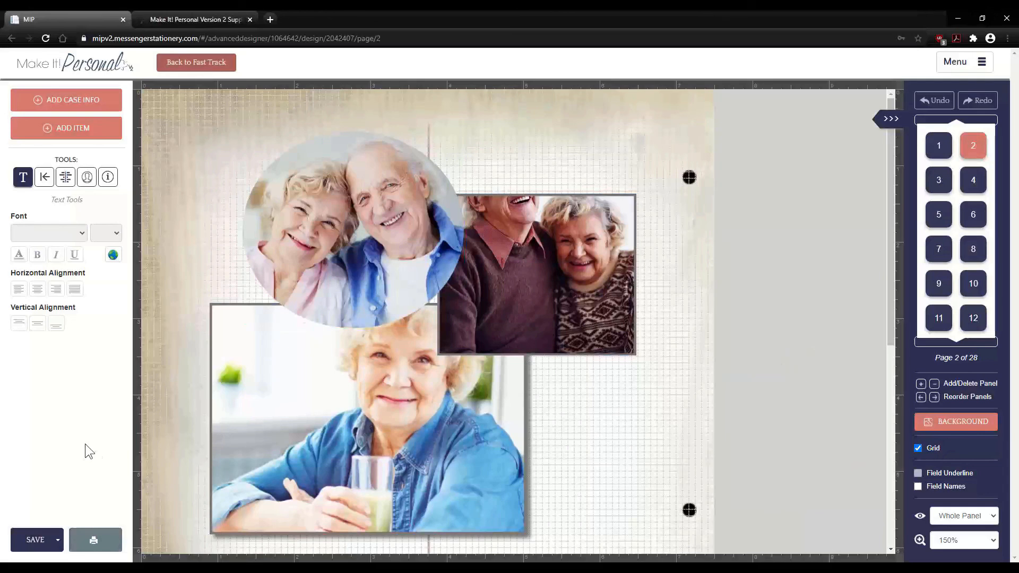
left_click(58, 541)
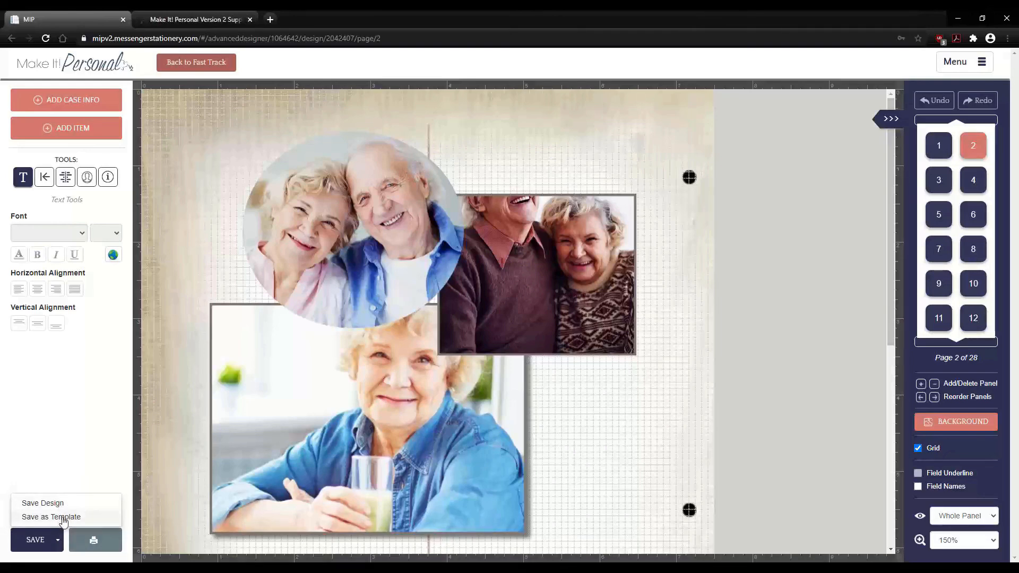
left_click(62, 520)
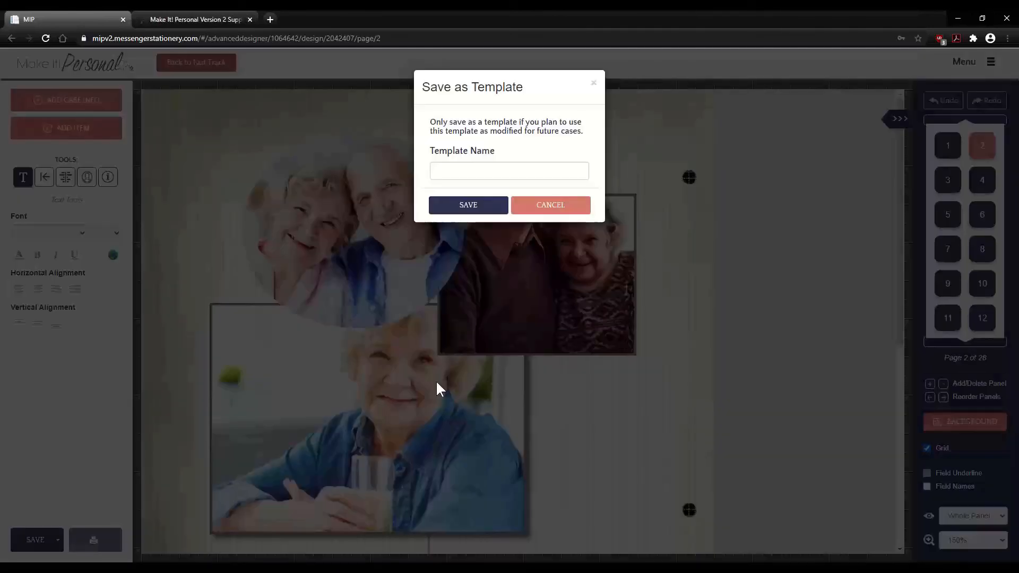
left_click(479, 170)
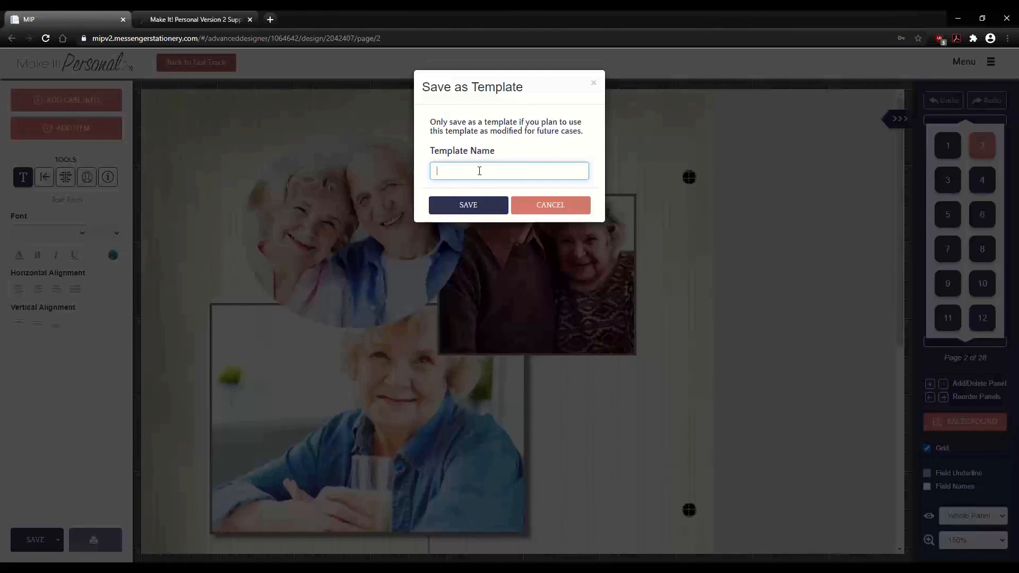
type("Joes new family tree")
left_click(441, 197)
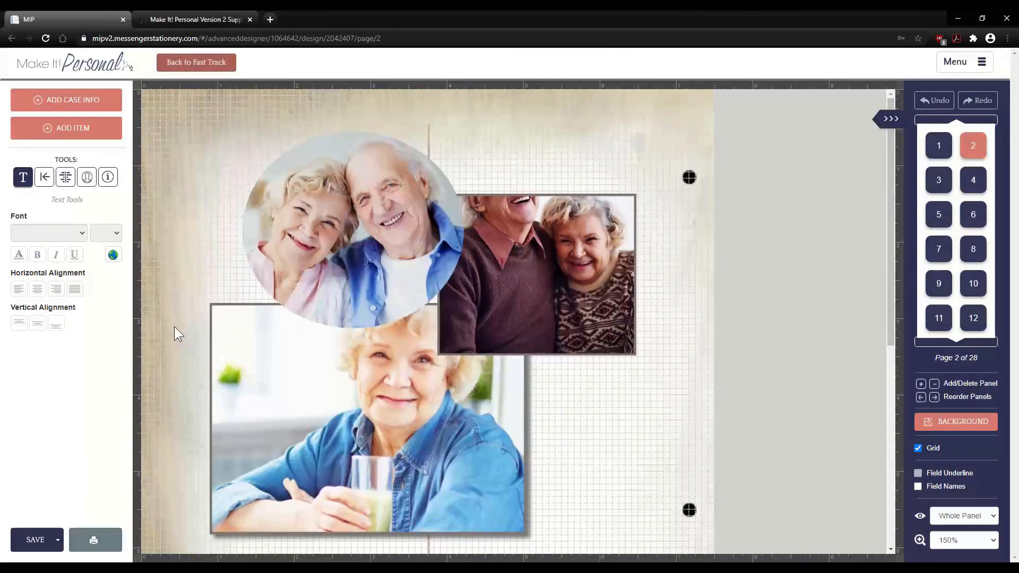
- Return to Fast Track and go to Manage Case Info without saving pending changes
left_click(197, 62)
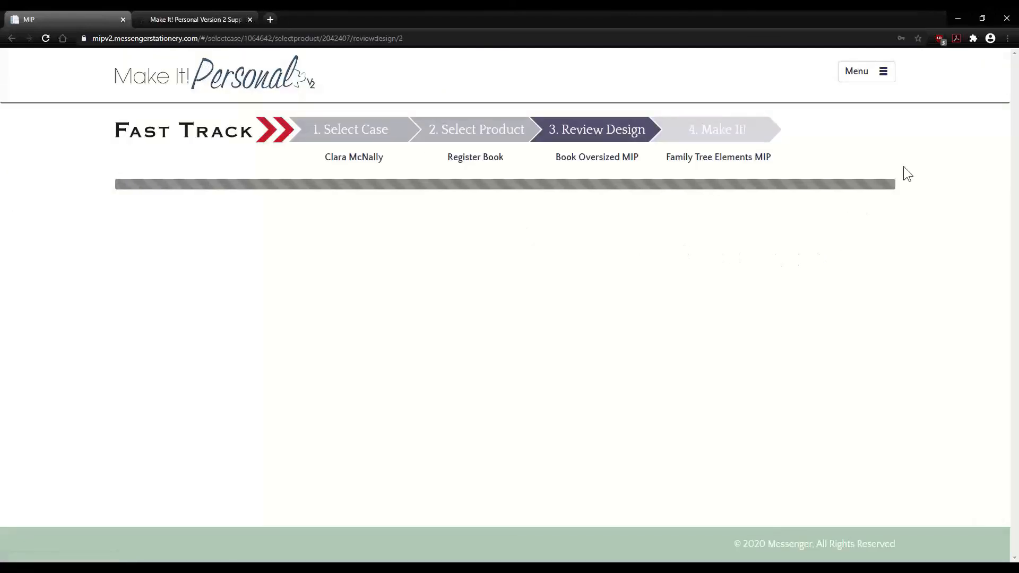
left_click(855, 74)
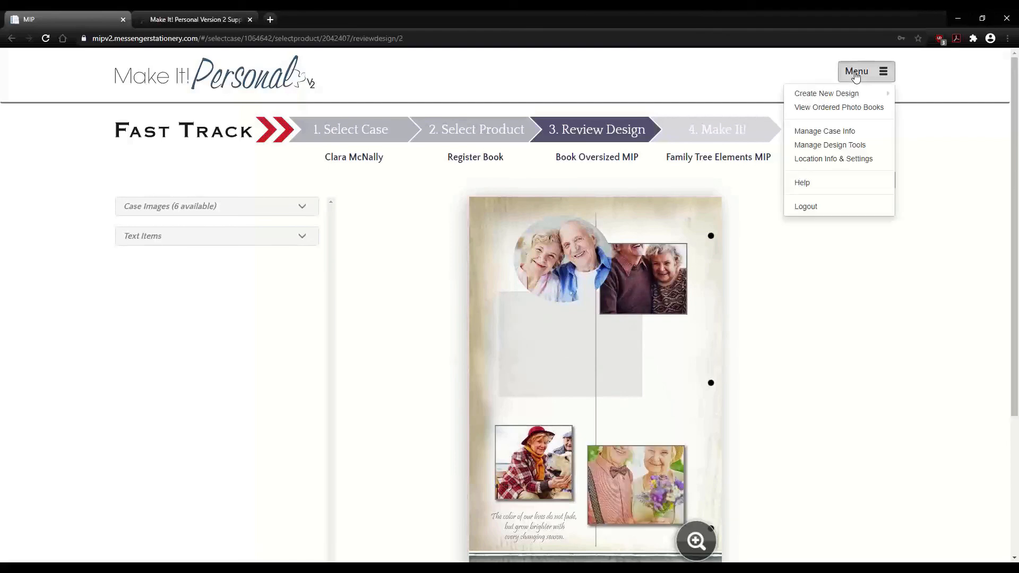
left_click(841, 135)
left_click(643, 114)
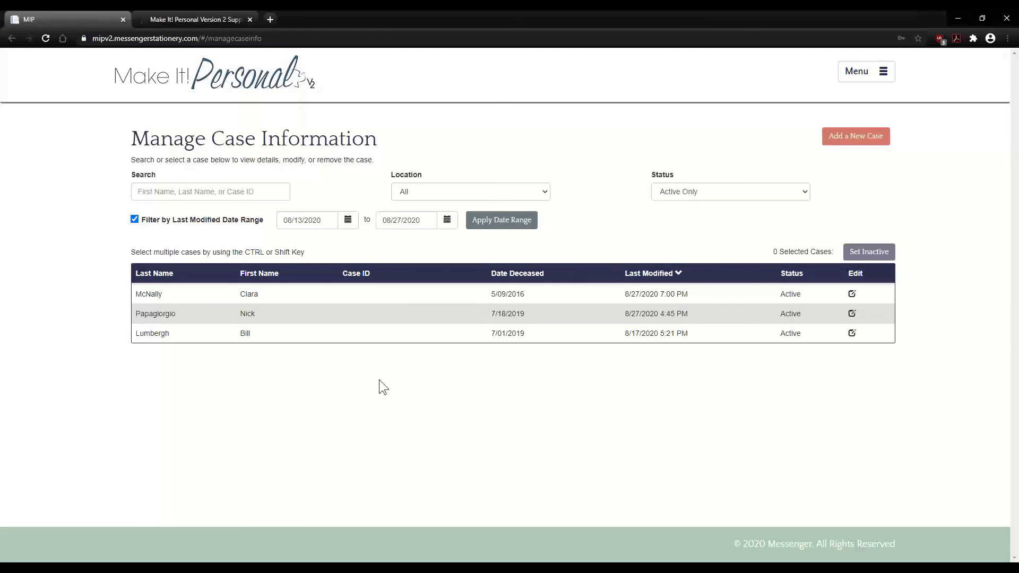
- Open the third case's designs and start a new Advanced Designer design
double_click(401, 333)
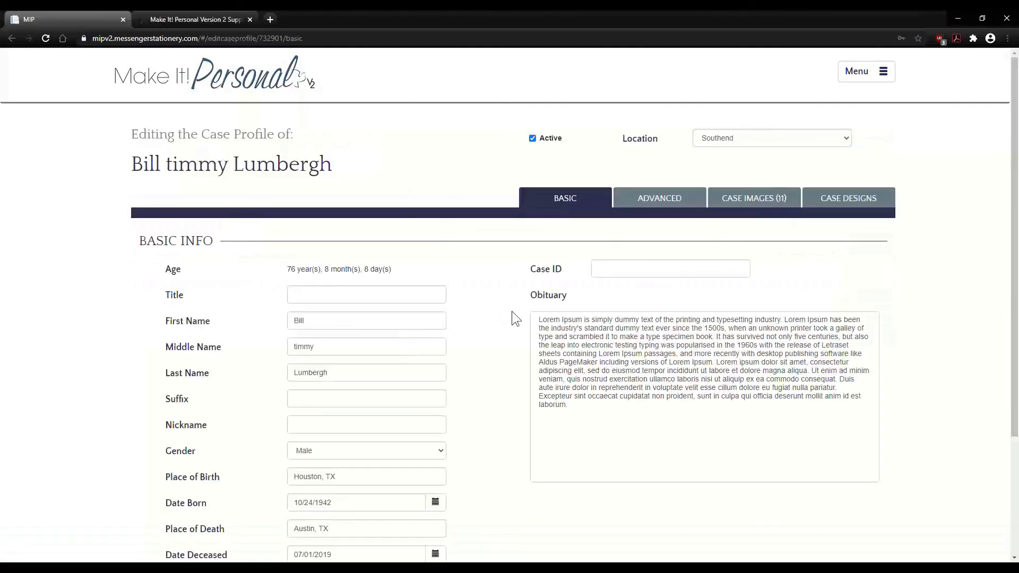
left_click(836, 197)
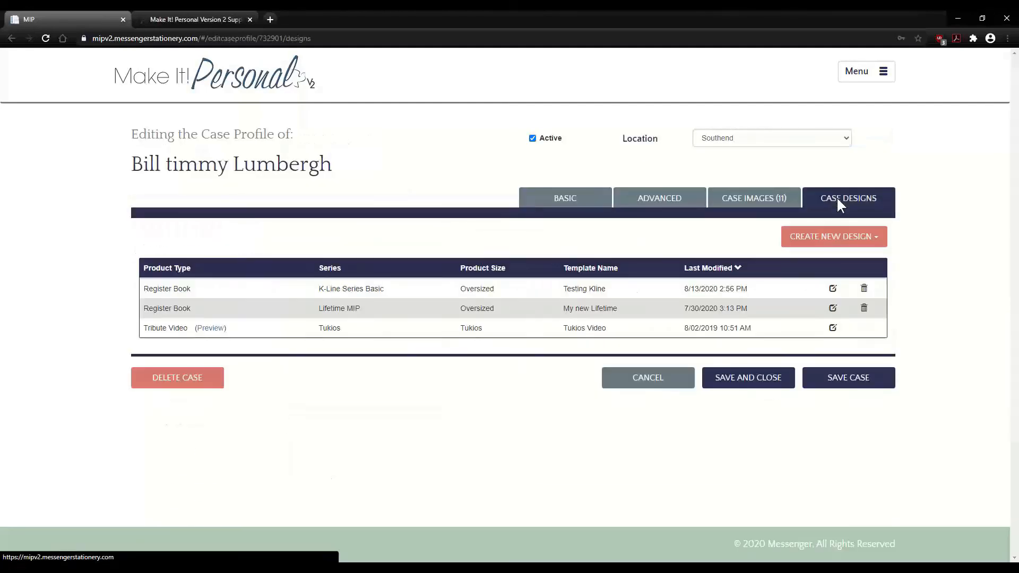
left_click(821, 241)
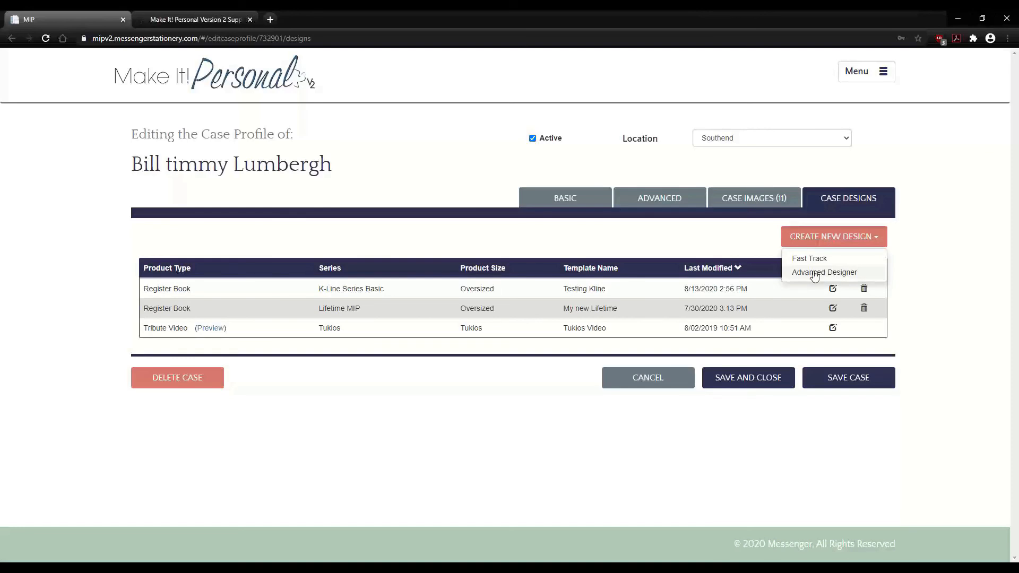
left_click(815, 272)
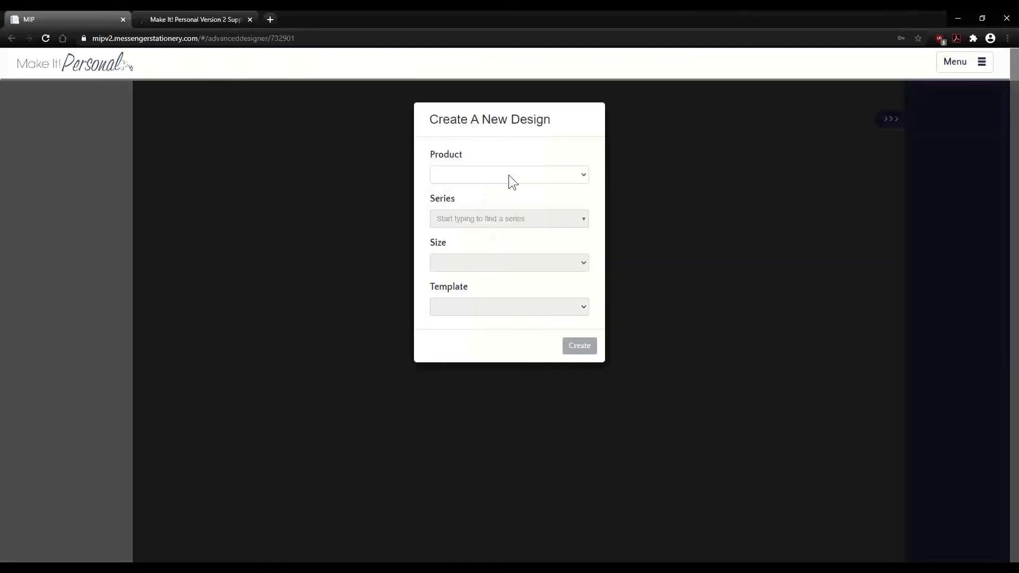
- Create a Register Book design in Family Tree Elements MIP from the 'Joes new family tree' template
left_click(509, 177)
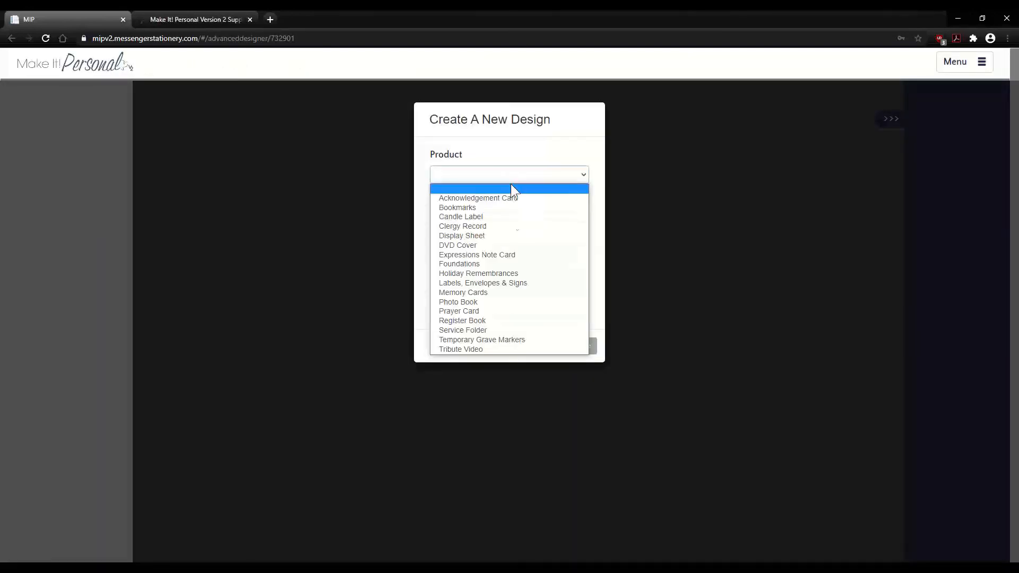
left_click(494, 321)
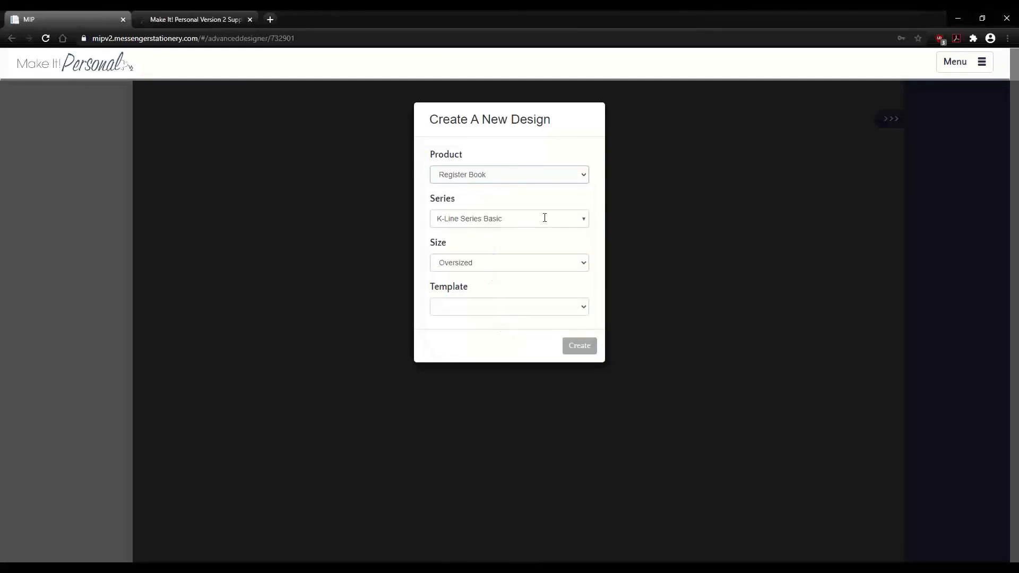
left_click(579, 222)
left_click_drag(584, 248, 493, 289)
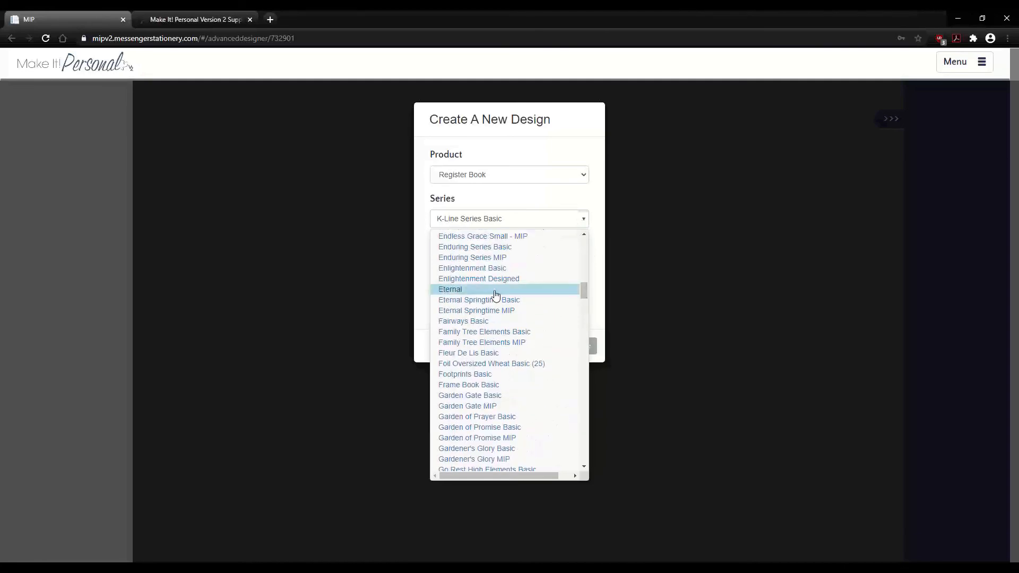
left_click(475, 343)
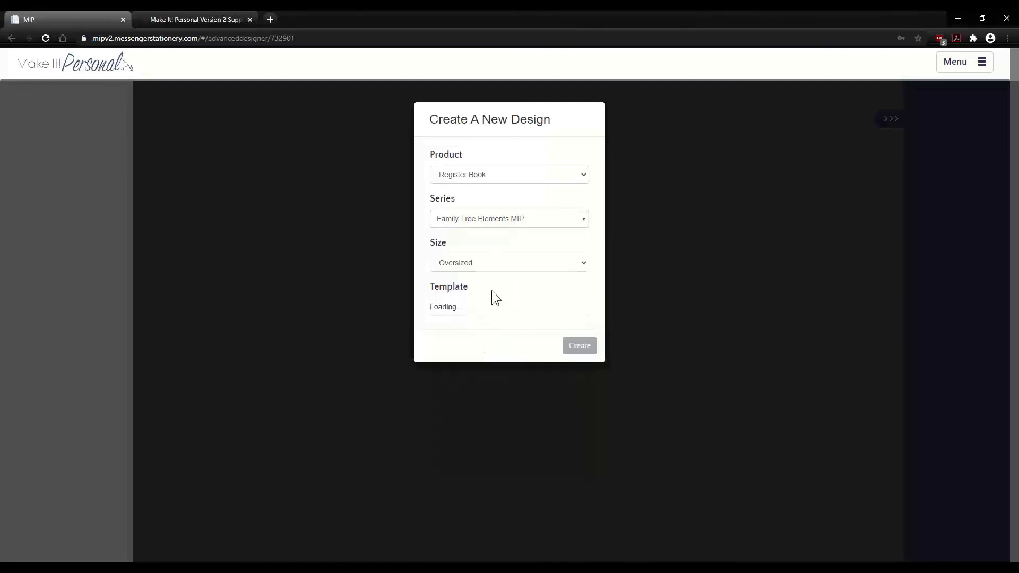
left_click(510, 308)
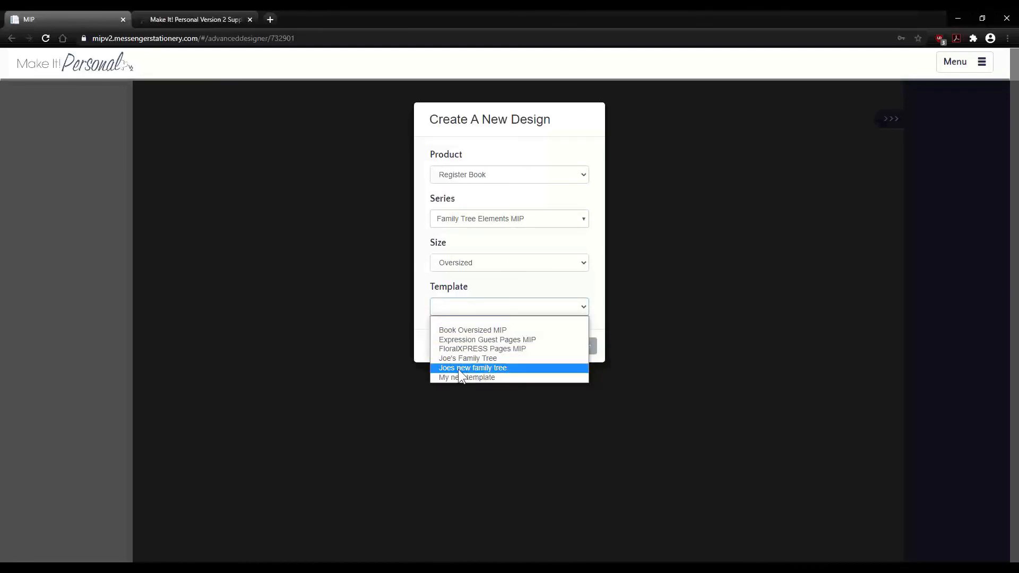
left_click(491, 367)
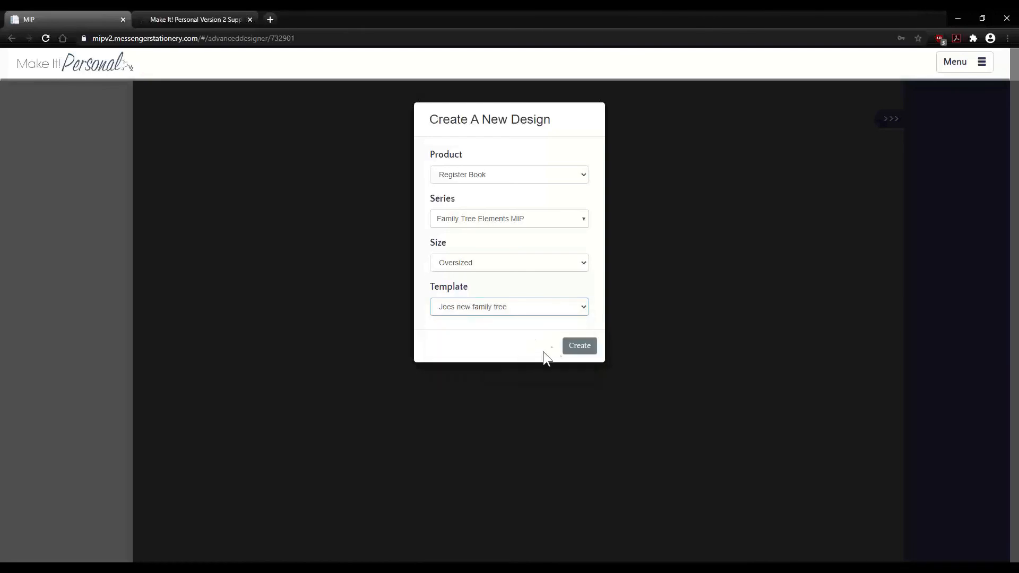
left_click(574, 344)
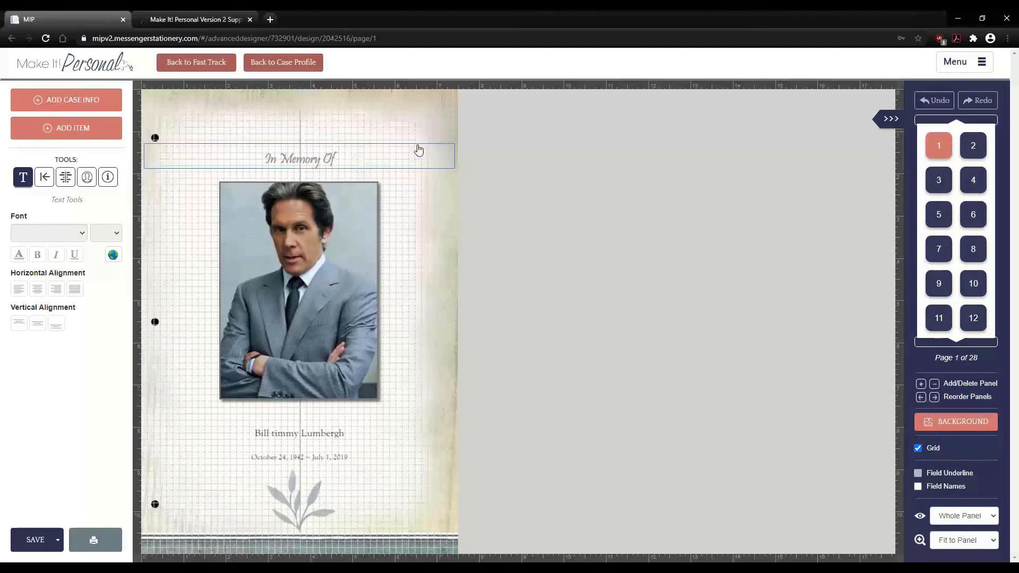
- Review page 2's collage, then move page 3's 23rd Psalm text lower and right
left_click(973, 150)
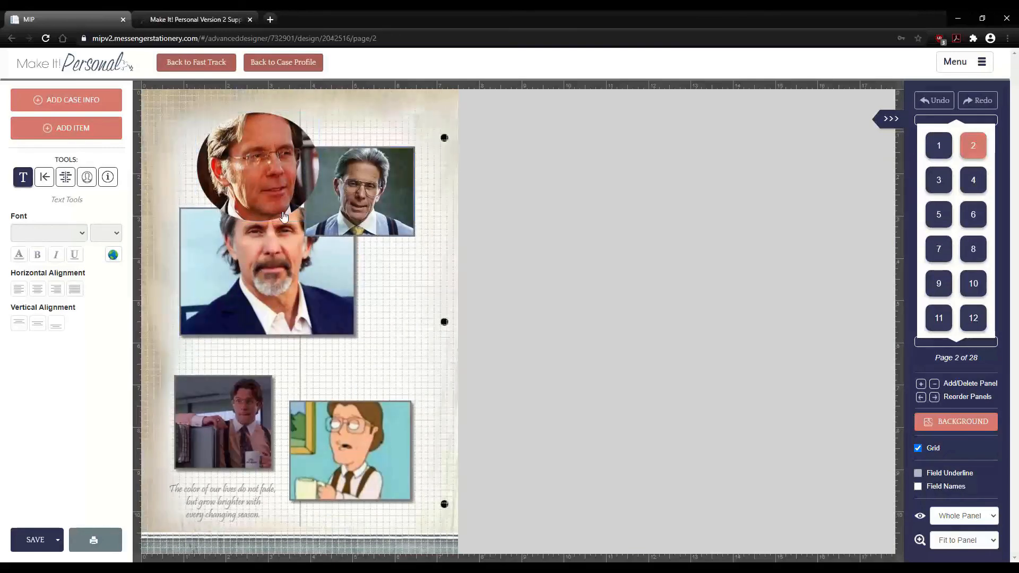
left_click(939, 183)
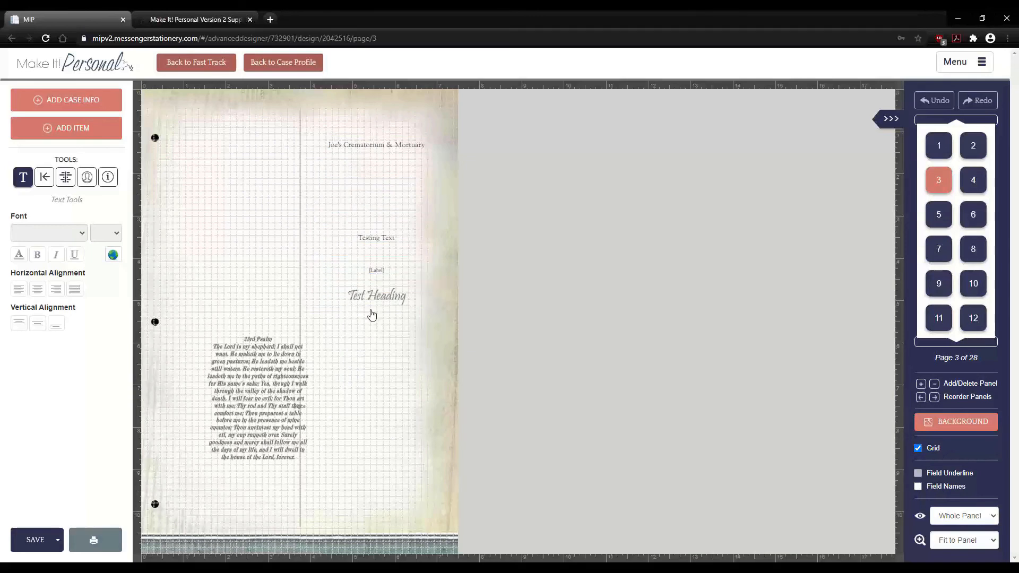
left_click(259, 385)
left_click_drag(251, 362, 285, 391)
left_click(184, 383)
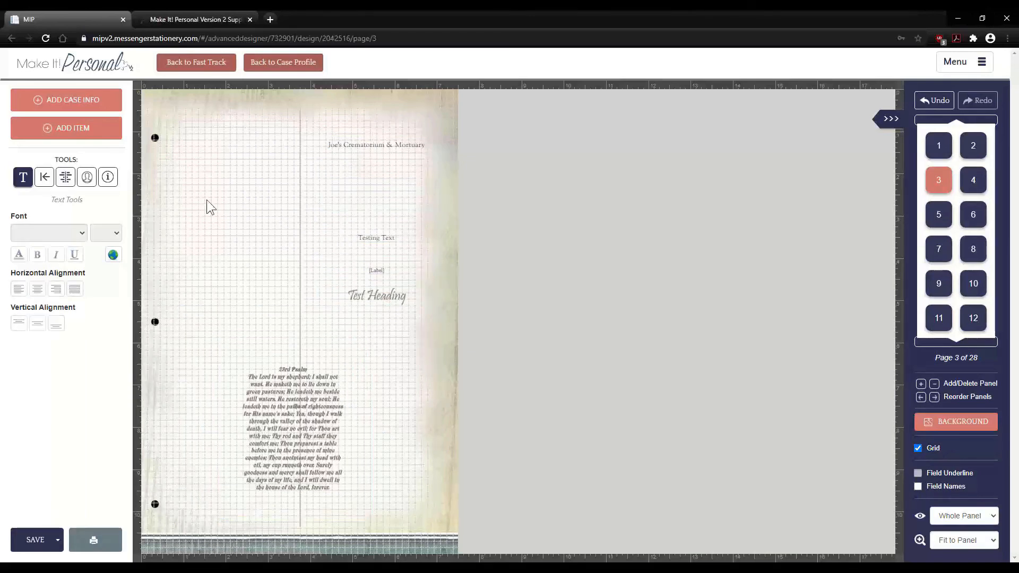